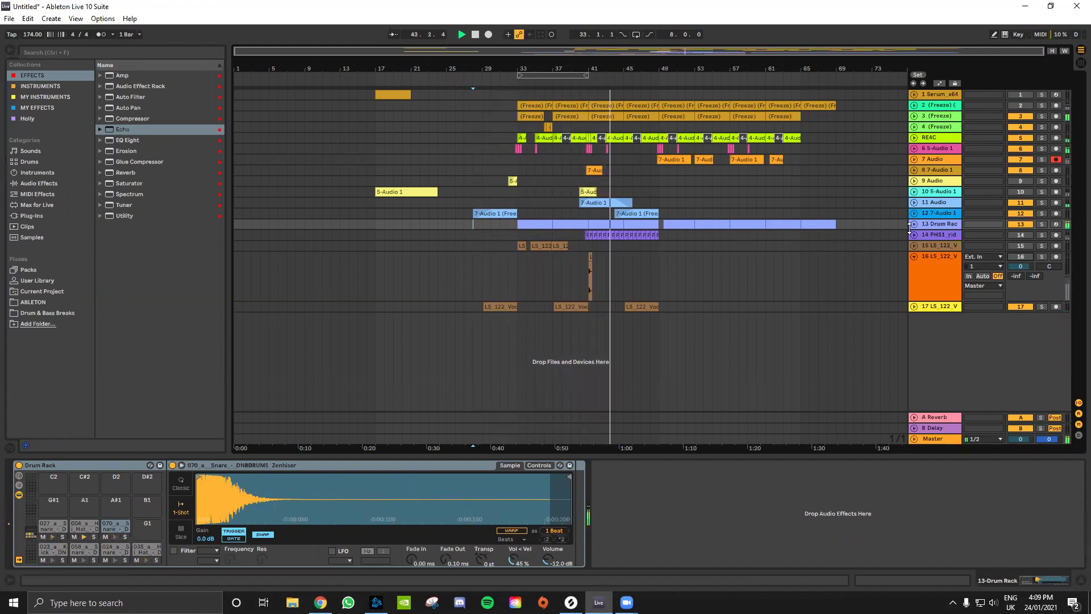
# Duplicate the bar 33–49 clips on tracks 8 to 11 into bars 49–65, and copy track 9's short clip to bar 48.
pyautogui.moveTo(516, 165); pyautogui.dragTo(659, 202)
pyautogui.hotkey('ctrl', 'd')
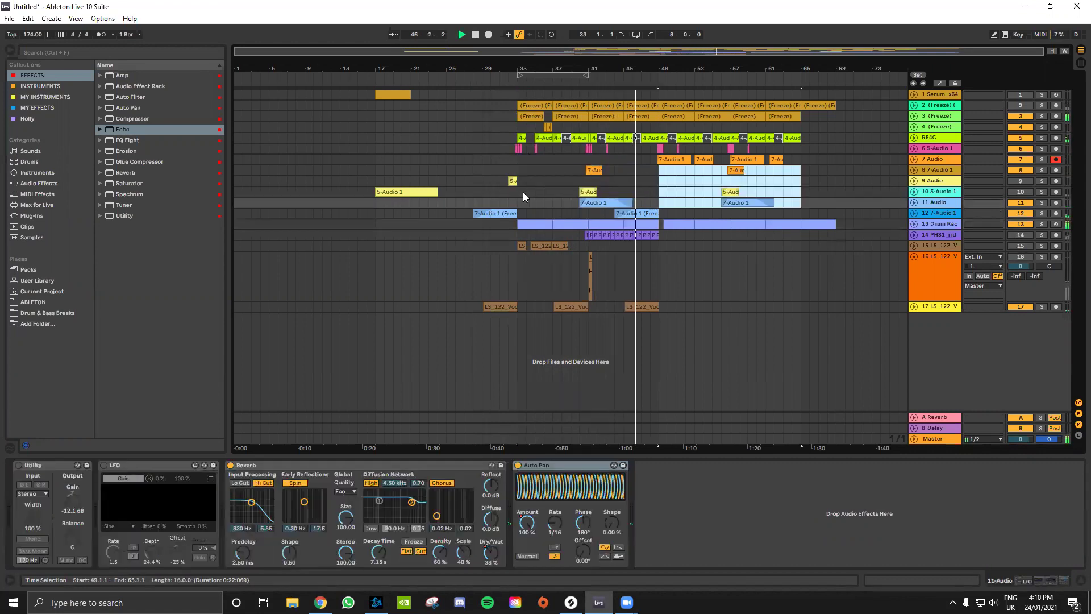
pyautogui.click(514, 178)
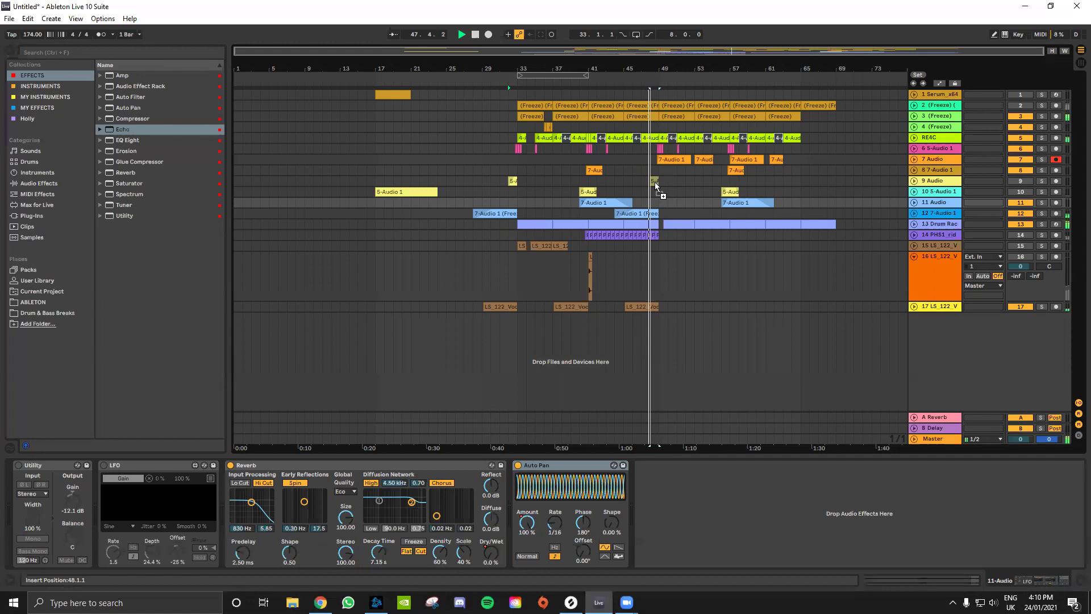
pyautogui.click(613, 182)
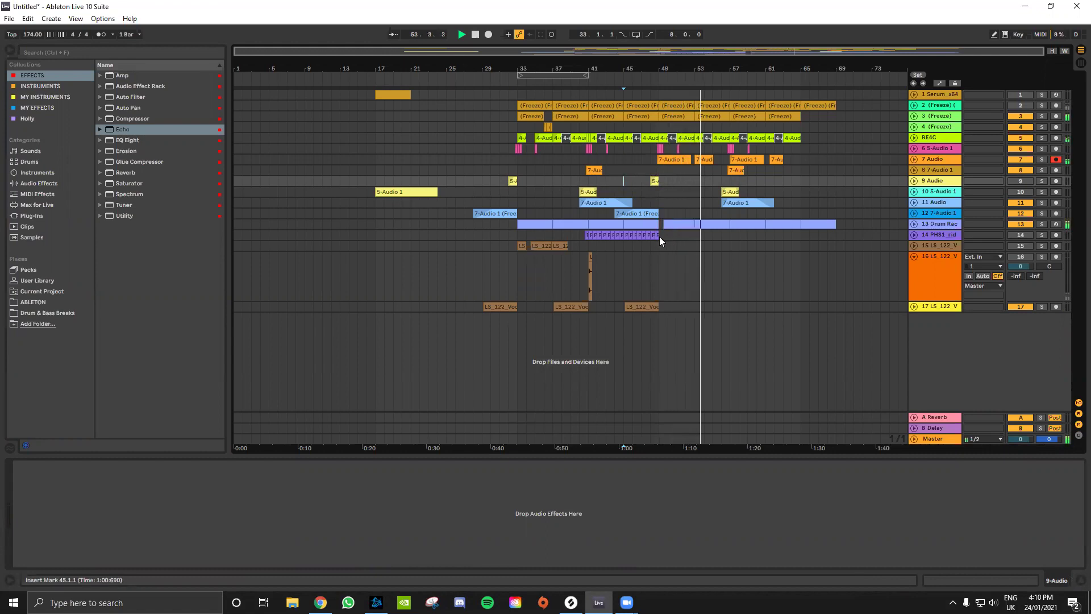
# Duplicate the vocal clips of bars 33–49 on track 17 into bars 49–65.
pyautogui.moveTo(659, 306); pyautogui.dragTo(527, 308)
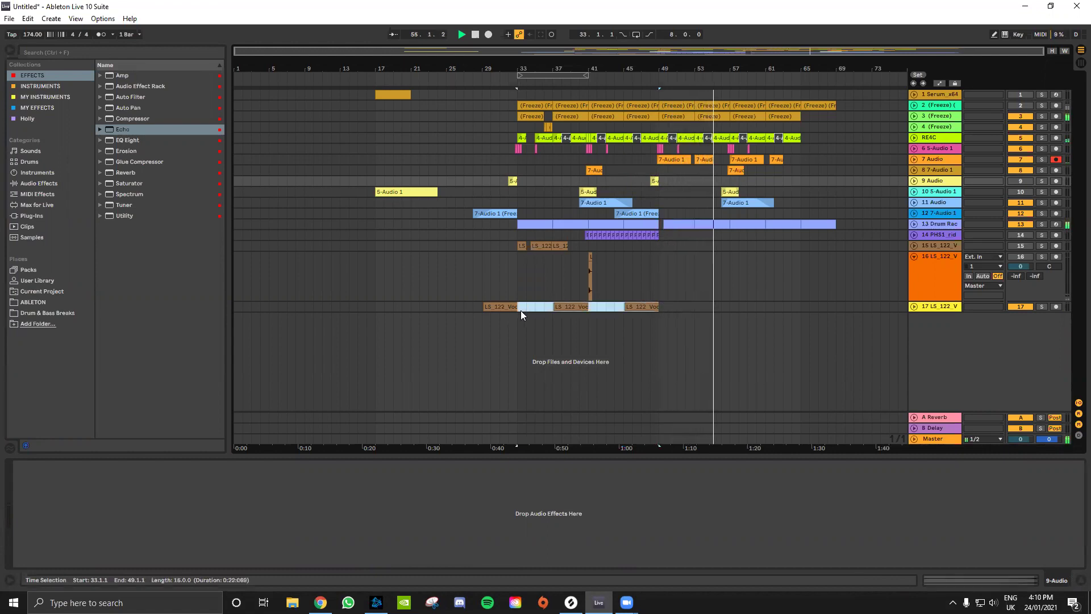
pyautogui.hotkey('ctrl', 'd')
pyautogui.click(641, 255)
pyautogui.click(723, 271)
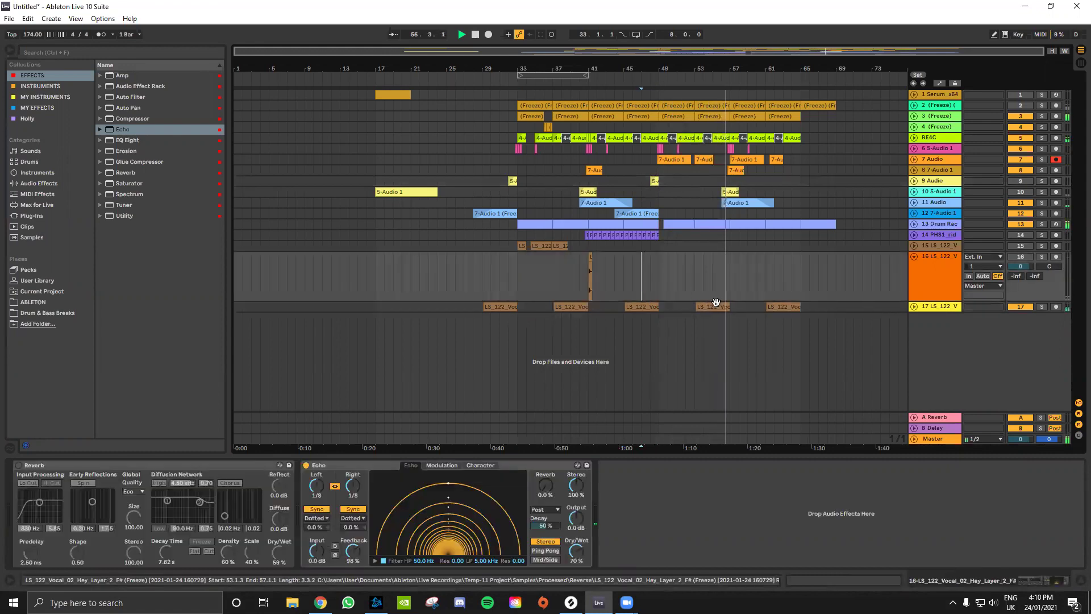
# Try to duplicate bars 56–65 of the first twelve tracks to bar 65, and undo it.
pyautogui.moveTo(800, 94); pyautogui.dragTo(804, 201)
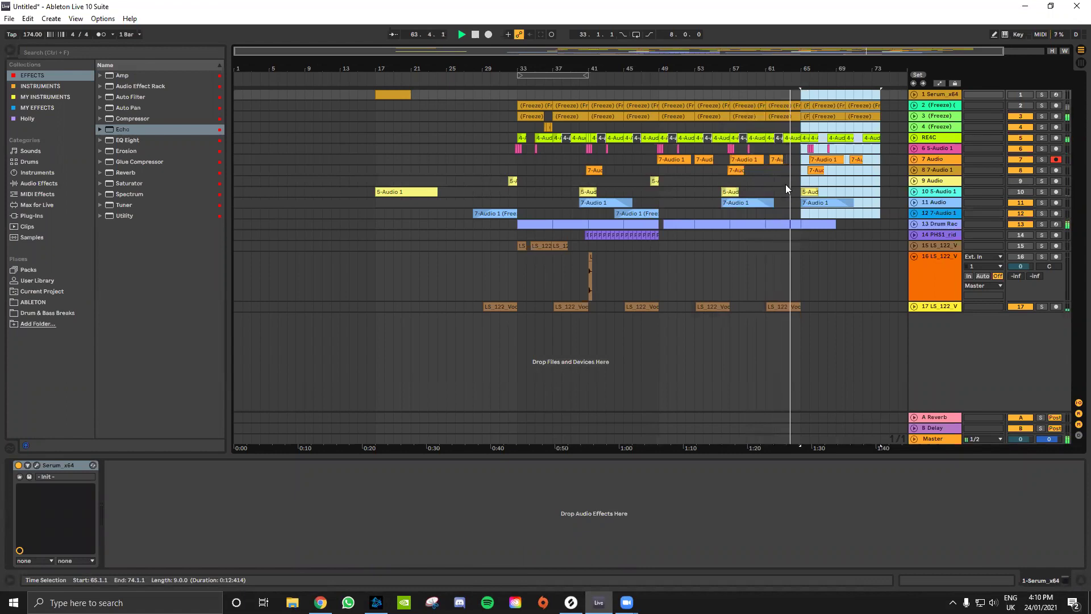
pyautogui.hotkey('ctrl', 'z')
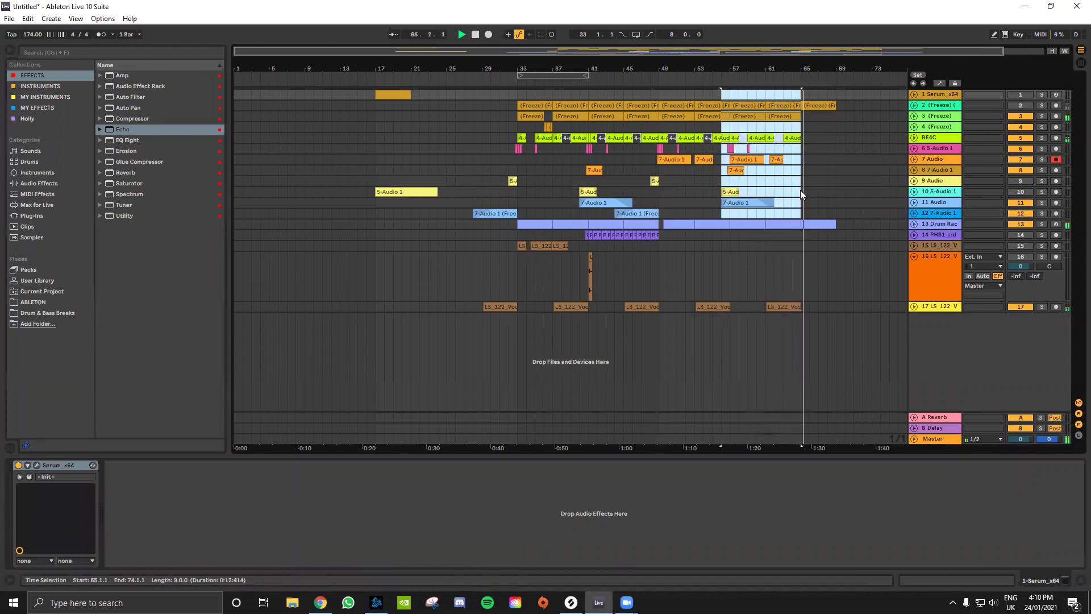
pyautogui.click(816, 221)
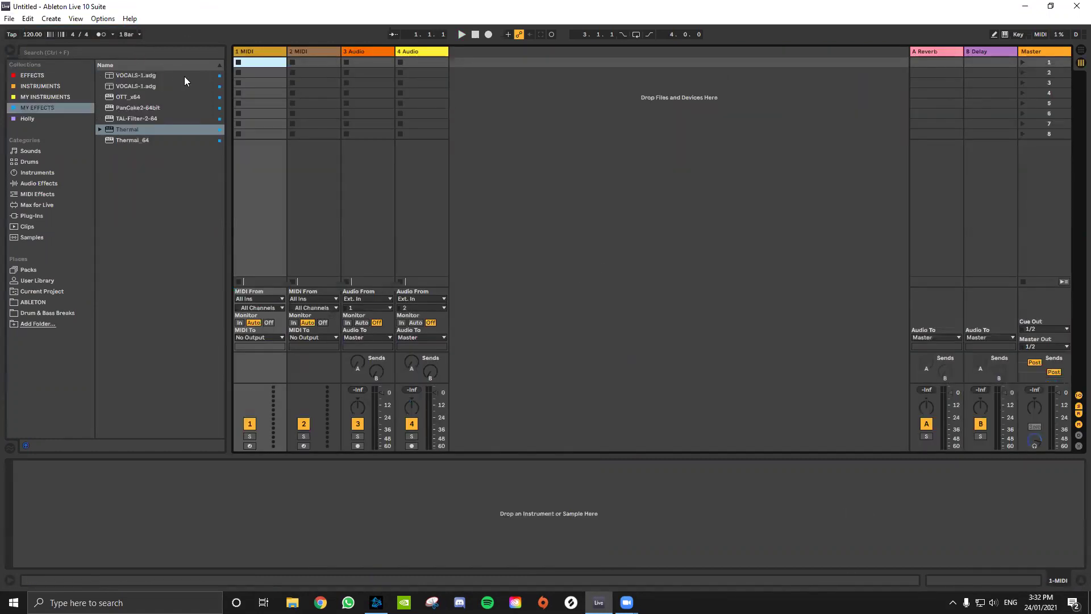
# Show the empty set's arrangement and delete every track except the first MIDI track.
pyautogui.press('Tab')
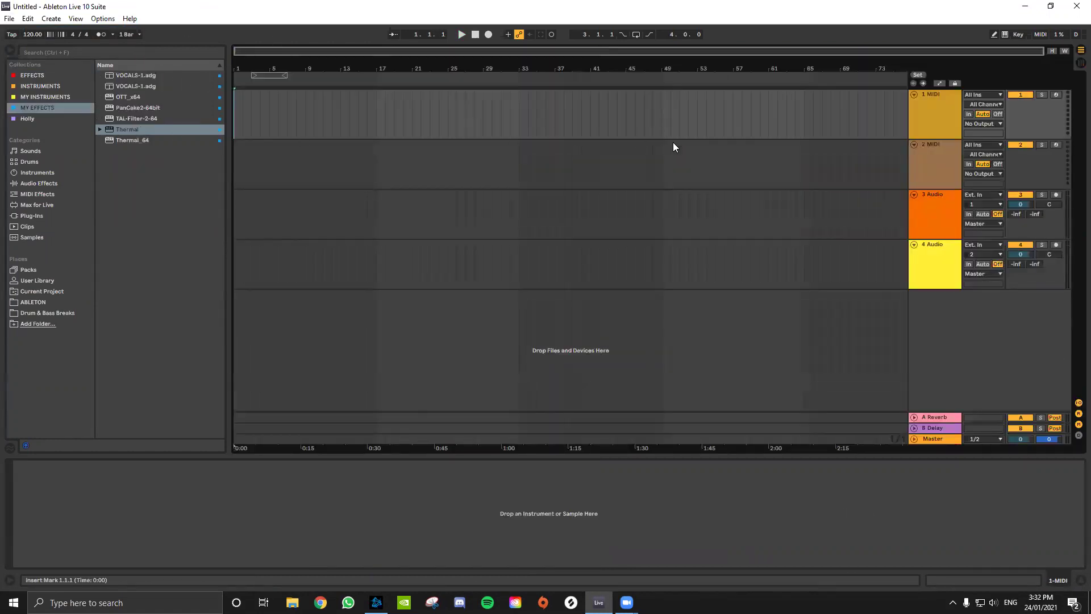
pyautogui.click(955, 166)
pyautogui.keyDown('shift'); pyautogui.click(941, 278); pyautogui.keyUp('shift')
pyautogui.press('Delete')
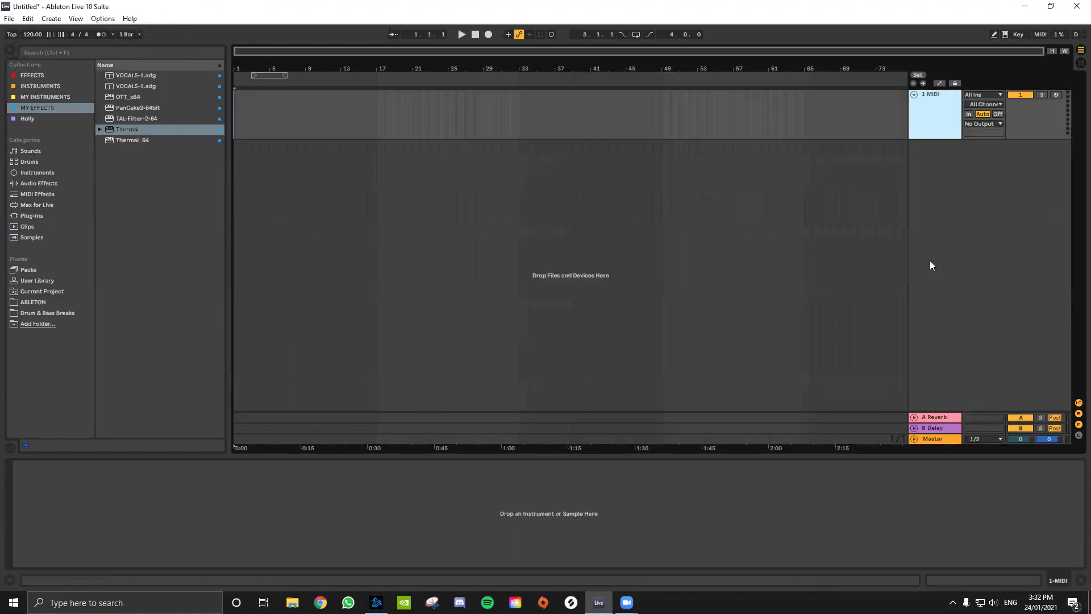
# Insert a four-bar MIDI clip at bar 17 and draw an F#2 note from 1.1.1 to 1.2.3.
pyautogui.moveTo(373, 120); pyautogui.dragTo(409, 125)
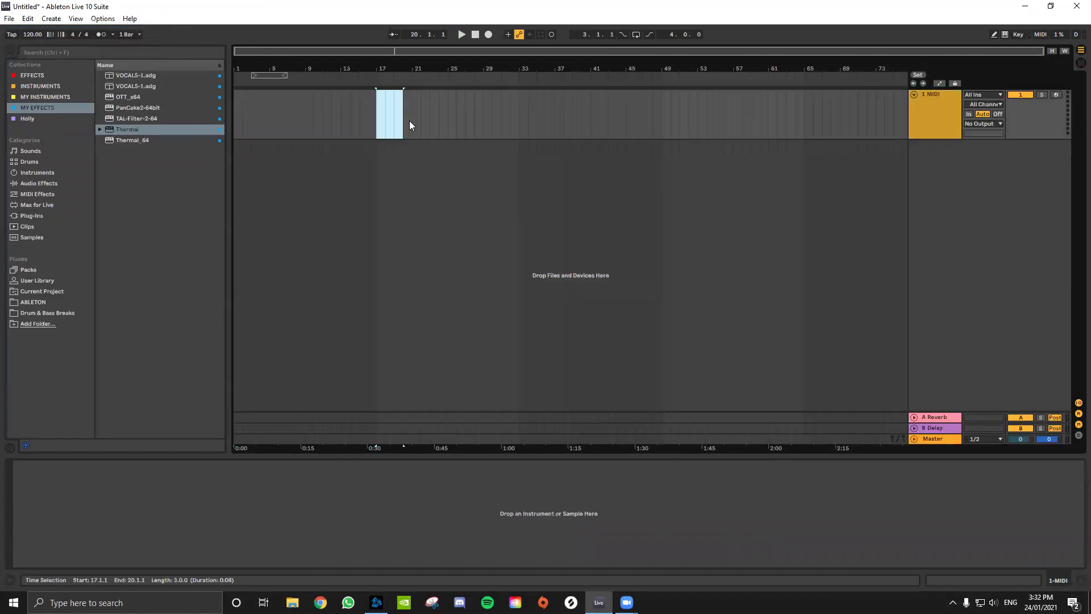
pyautogui.hotkey('ctrl', 'shift', 'm')
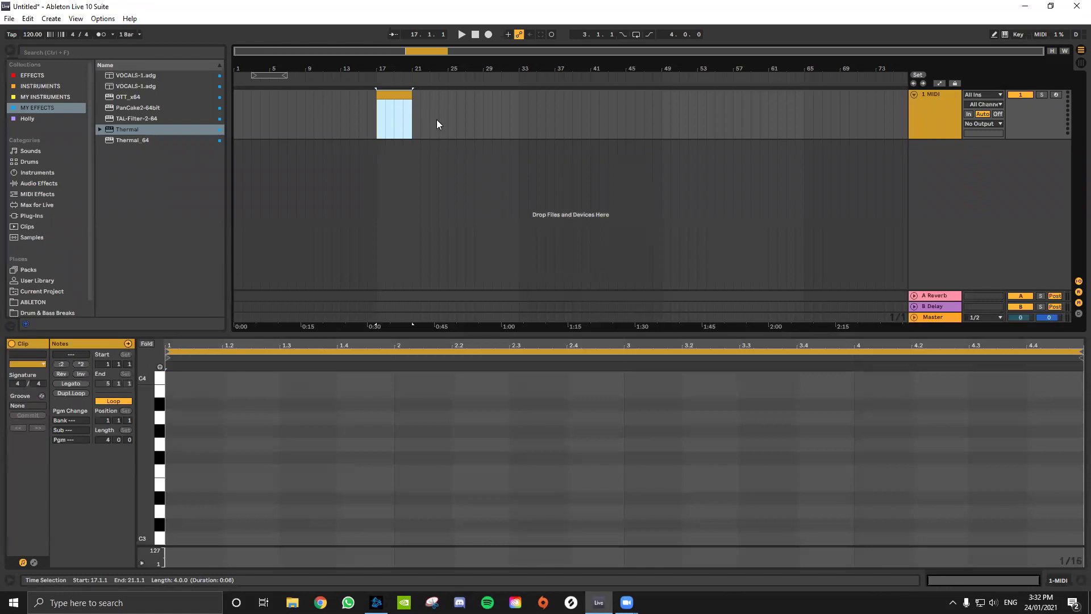
pyautogui.click(227, 431)
pyautogui.scroll(-5, 211, 469)
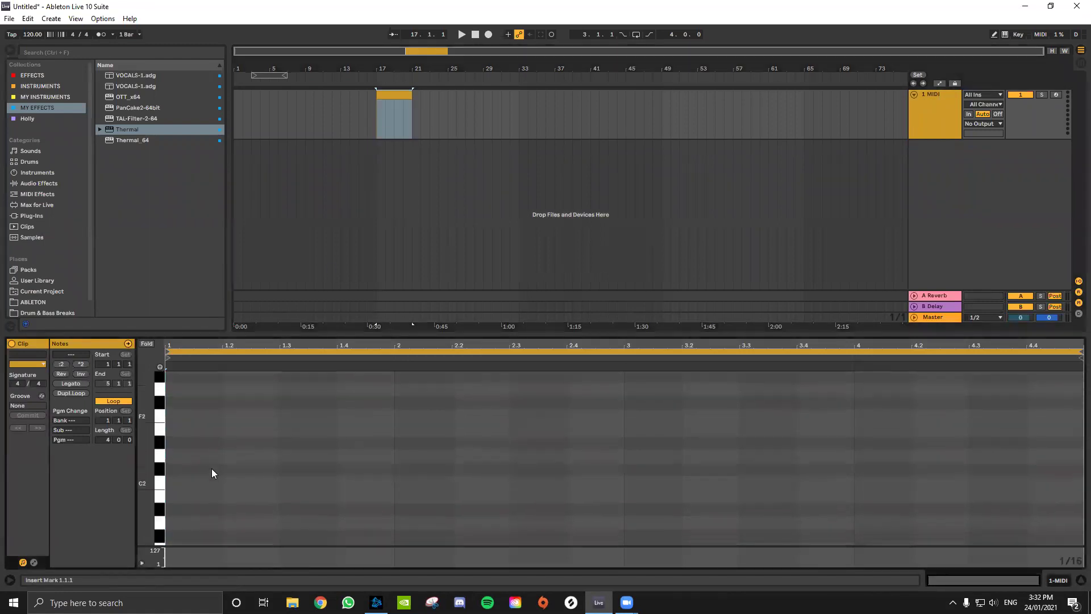
pyautogui.doubleClick(174, 403)
pyautogui.moveTo(179, 404); pyautogui.dragTo(256, 405)
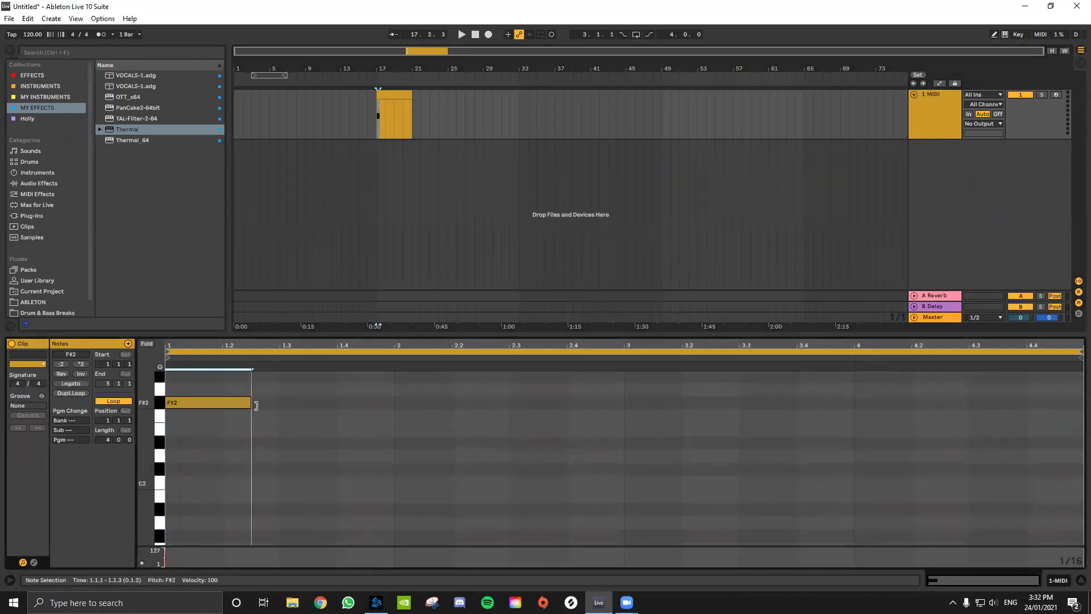
# Duplicate the F#2 note into a two-bar rhythm ending on a bar-long note, and repeat it to fill the four-bar clip.
pyautogui.hotkey('ctrl', 'd')
pyautogui.hotkey('ctrl', 'd')
pyautogui.moveTo(421, 404); pyautogui.dragTo(202, 392)
pyautogui.hotkey('ctrl', 'd')
pyautogui.hotkey('ctrl', 'd')
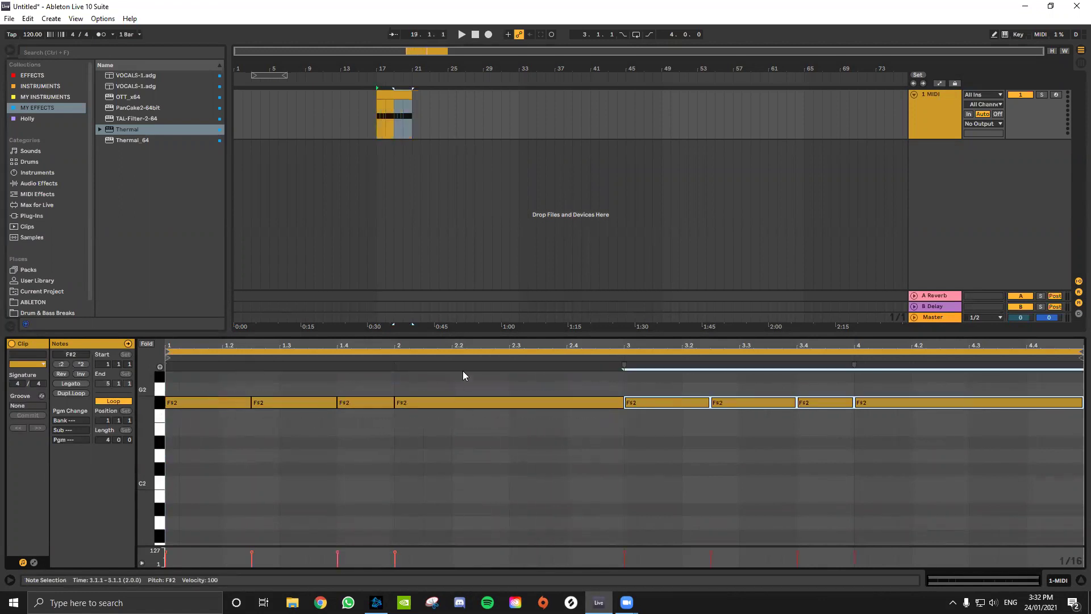
# Loop playback over the MIDI clip from bar 17 to bar 21.
pyautogui.click(390, 96)
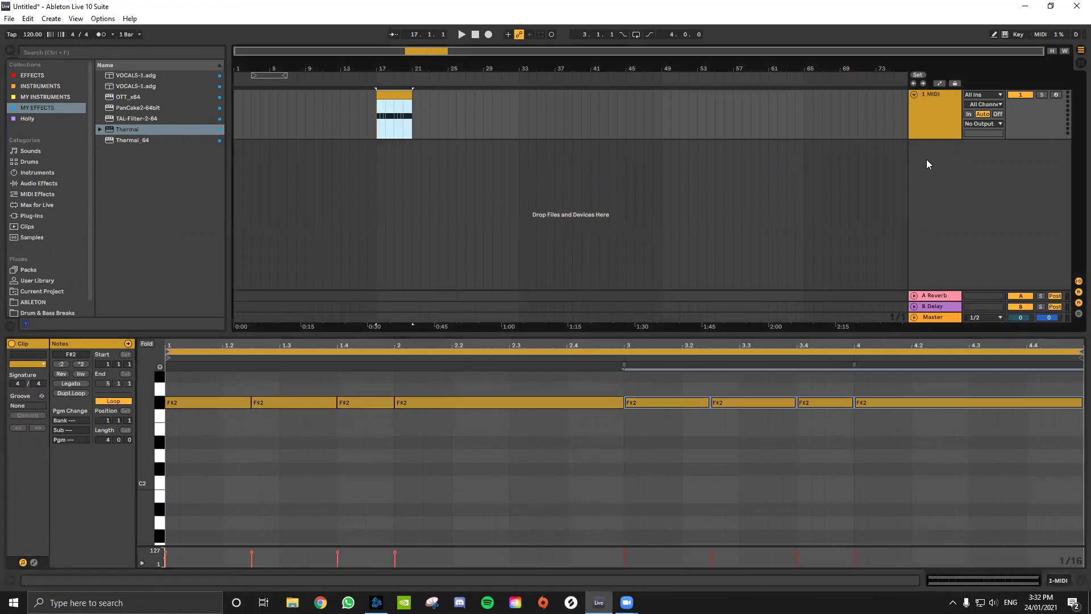
pyautogui.hotkey('ctrl', 'l')
pyautogui.click(859, 117)
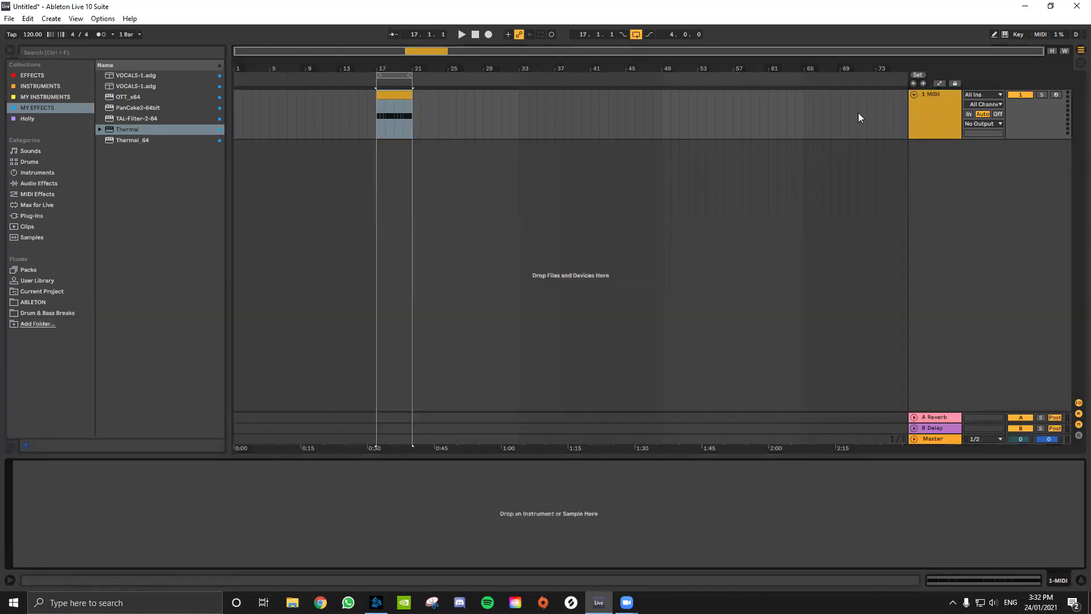
# Load the Serum_x64 instrument from the personal instruments collection onto the MIDI track.
pyautogui.click(44, 97)
pyautogui.click(132, 98)
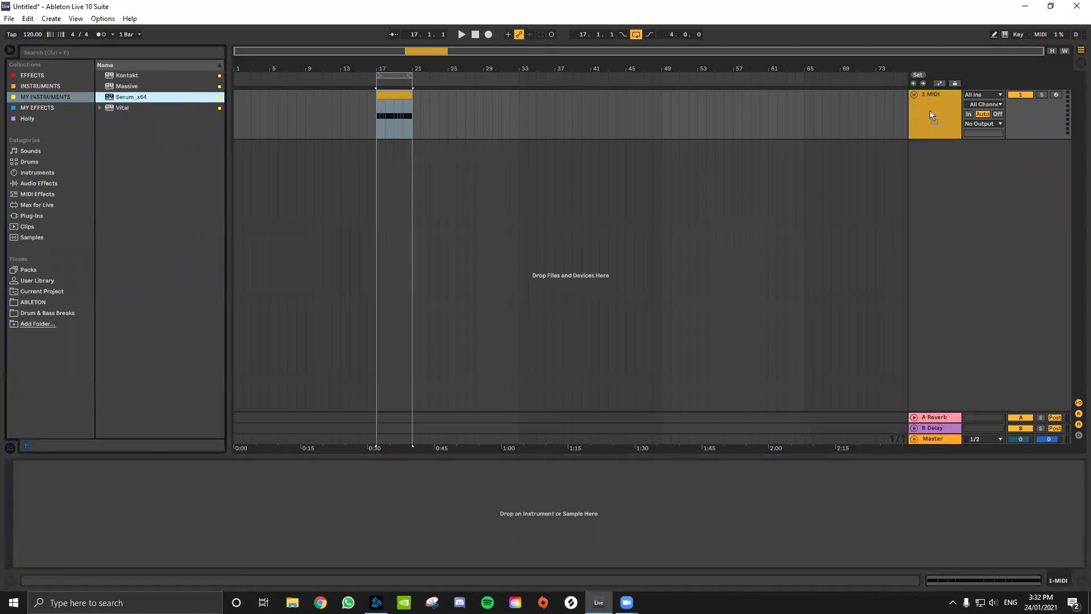
pyautogui.moveTo(930, 111); pyautogui.dragTo(930, 111)
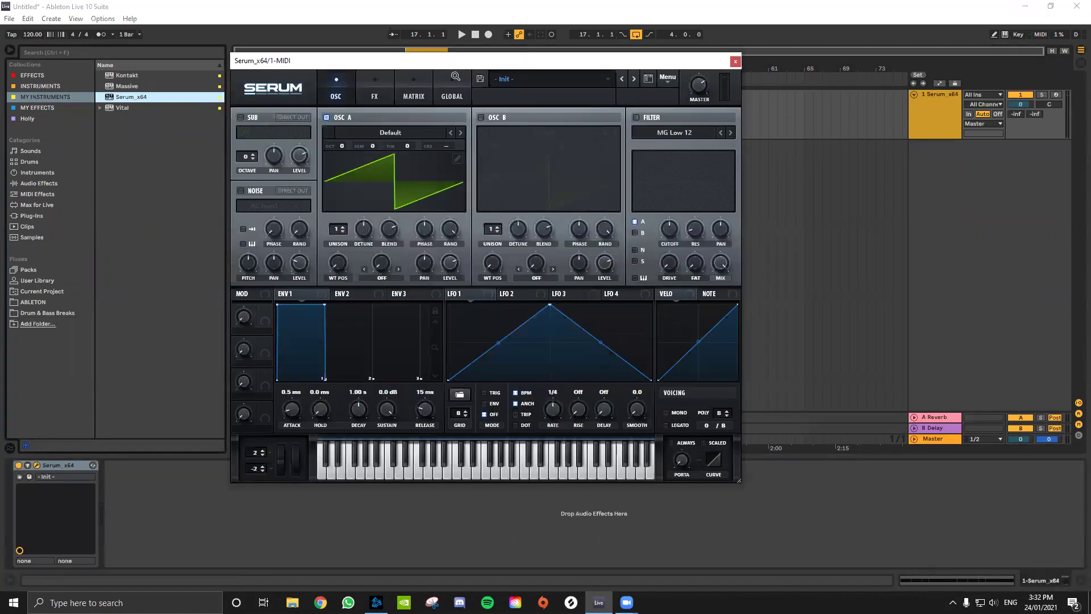
# Move the synth window aside and transpose all notes of the MIDI clip down one octave to F#1.
pyautogui.moveTo(432, 60); pyautogui.dragTo(605, 103)
pyautogui.doubleClick(389, 114)
pyautogui.click(200, 435)
pyautogui.hotkey('ctrl', 'a')
pyautogui.hotkey('shift', 'Down')
# Set oscillator A's wavetable to Analog_BD_Sin and move the synth window clear of the notes.
pyautogui.moveTo(478, 95); pyautogui.dragTo(508, 51)
pyautogui.click(584, 143)
pyautogui.moveTo(574, 143)
pyautogui.click(653, 167)
pyautogui.moveTo(597, 65); pyautogui.dragTo(510, 59)
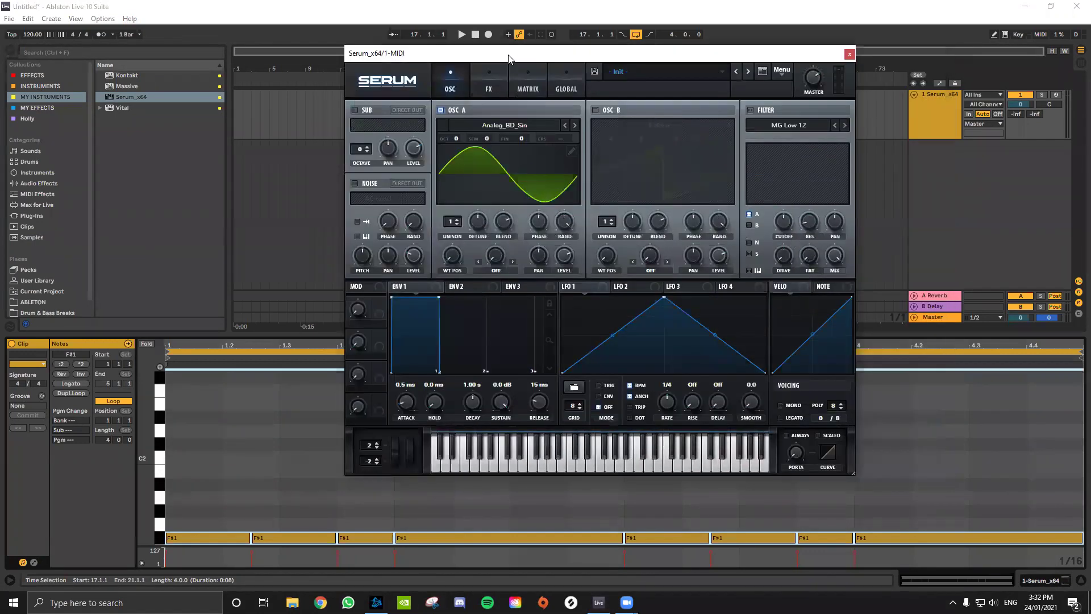
# Enable oscillator B with the Analog_BD_Sin wavetable and show its waveform in the flat 2D view.
pyautogui.click(595, 111)
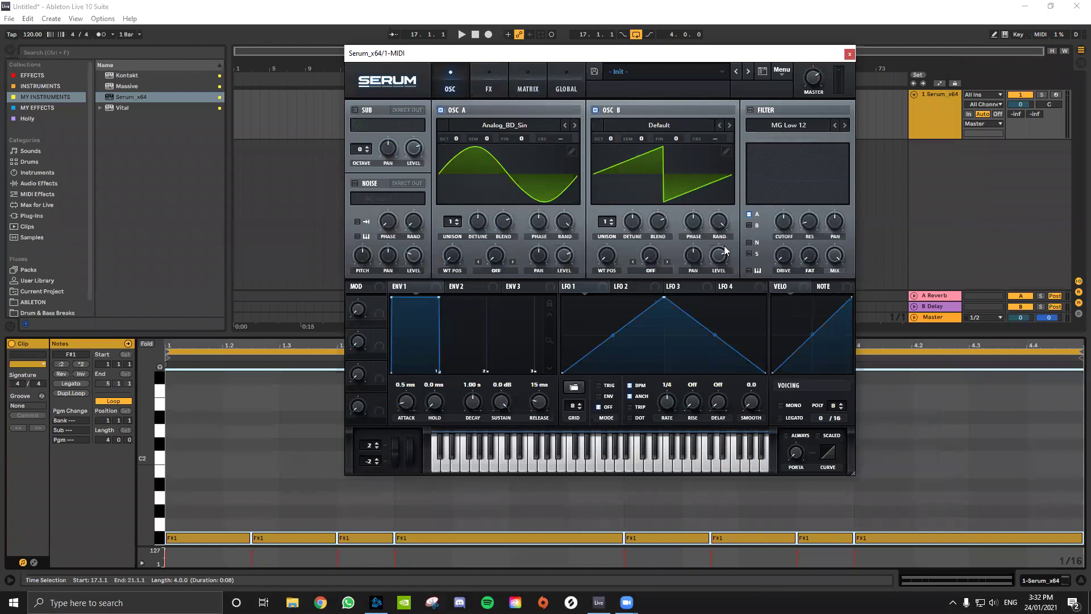
pyautogui.click(657, 125)
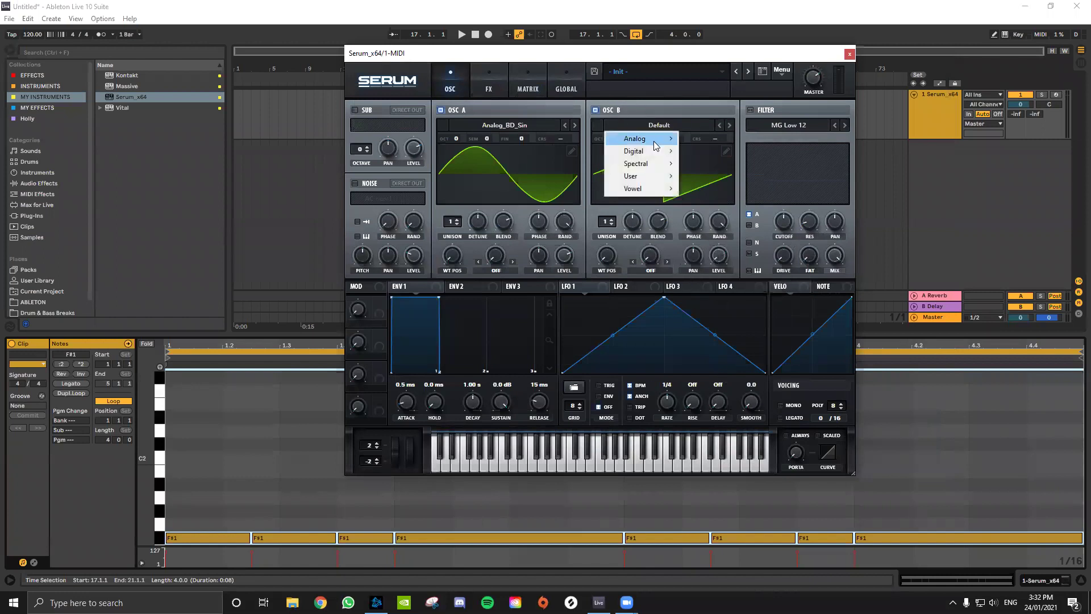
pyautogui.click(679, 139)
pyautogui.click(694, 130)
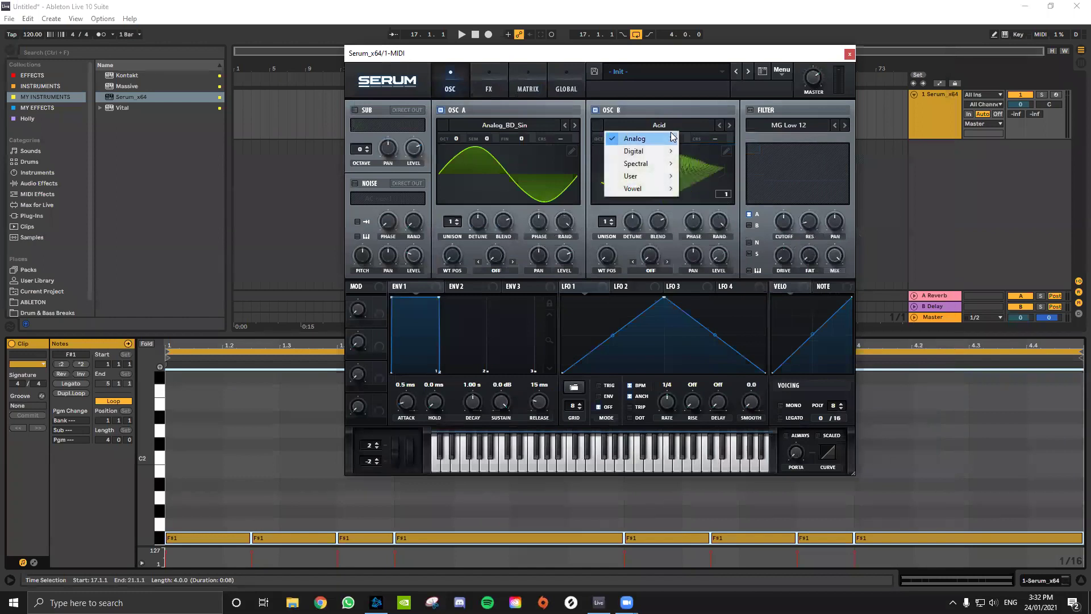
pyautogui.click(697, 151)
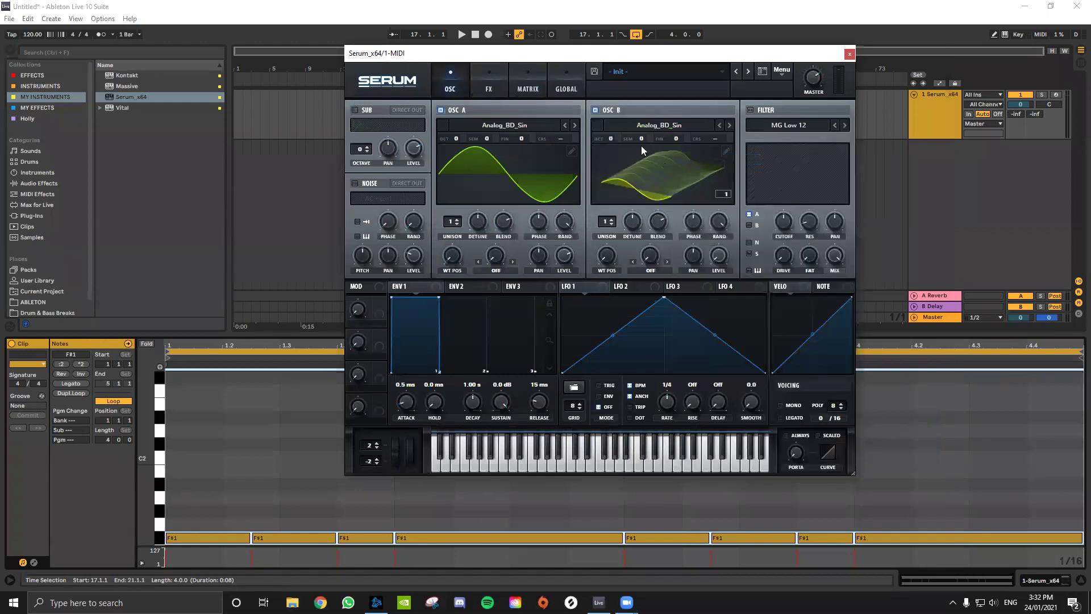
pyautogui.click(657, 184)
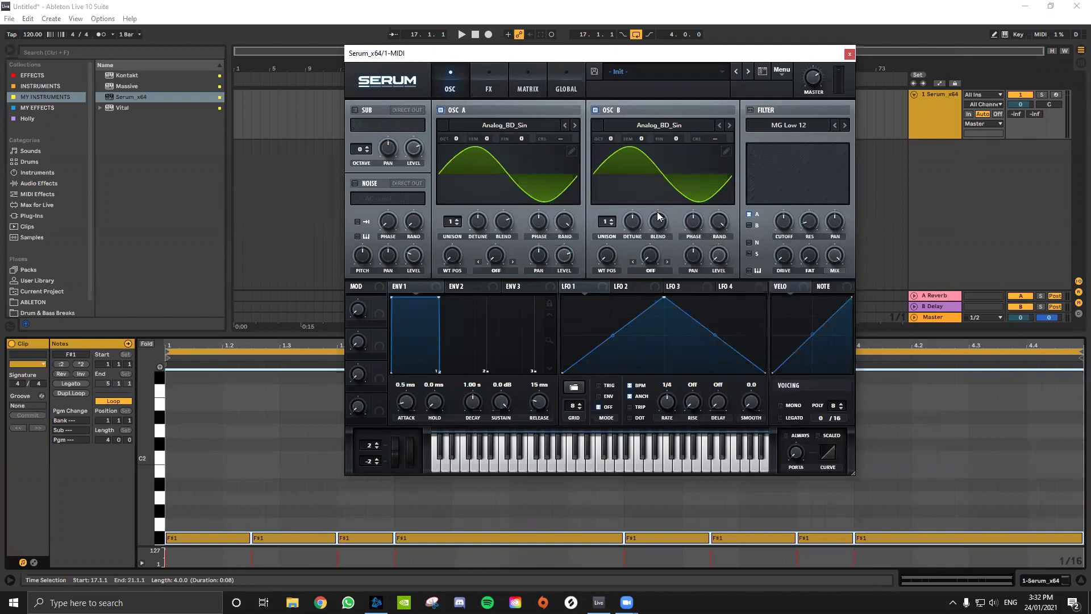
# Set oscillator A's warp mode to FM (from B) and its octave to -1.
pyautogui.click(499, 271)
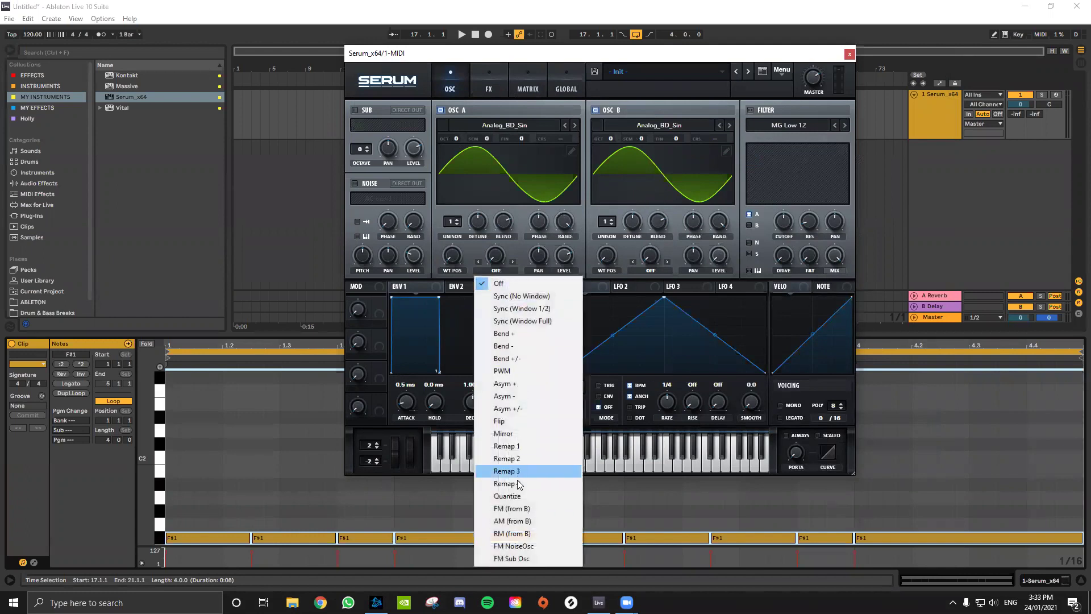
pyautogui.click(511, 508)
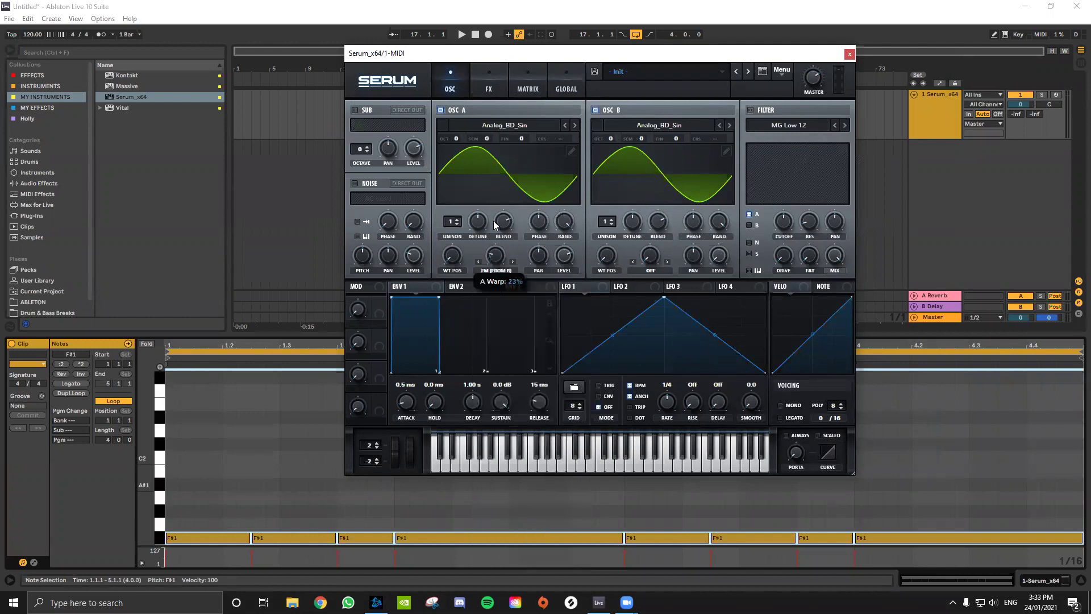
pyautogui.moveTo(456, 138); pyautogui.dragTo(456, 143)
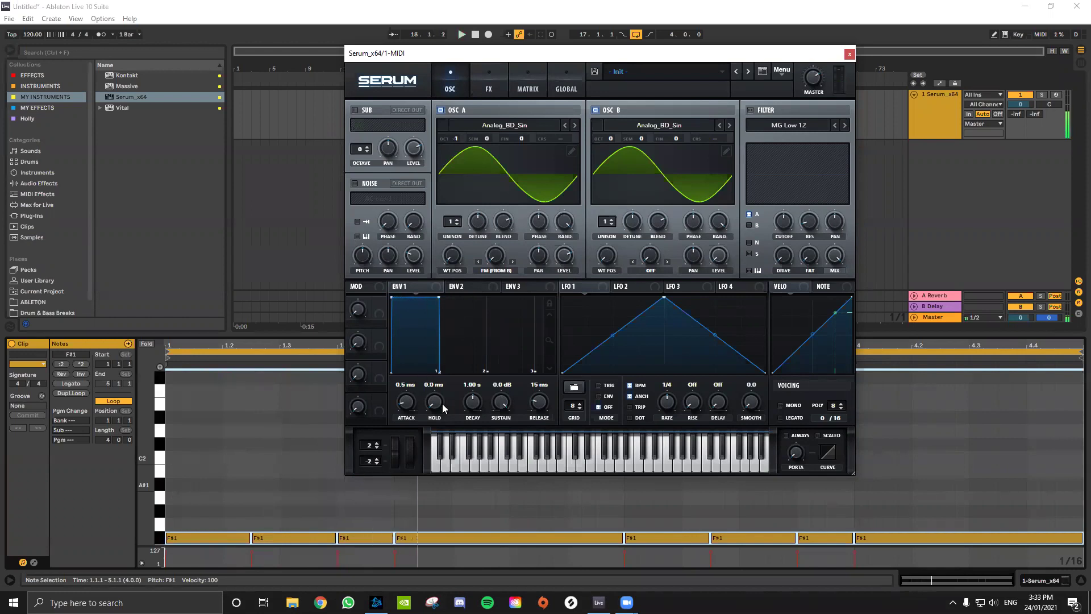
# Set the attack of Env 1 to 132 ms and stop playback.
pyautogui.moveTo(412, 405); pyautogui.dragTo(413, 394)
pyautogui.press('space')
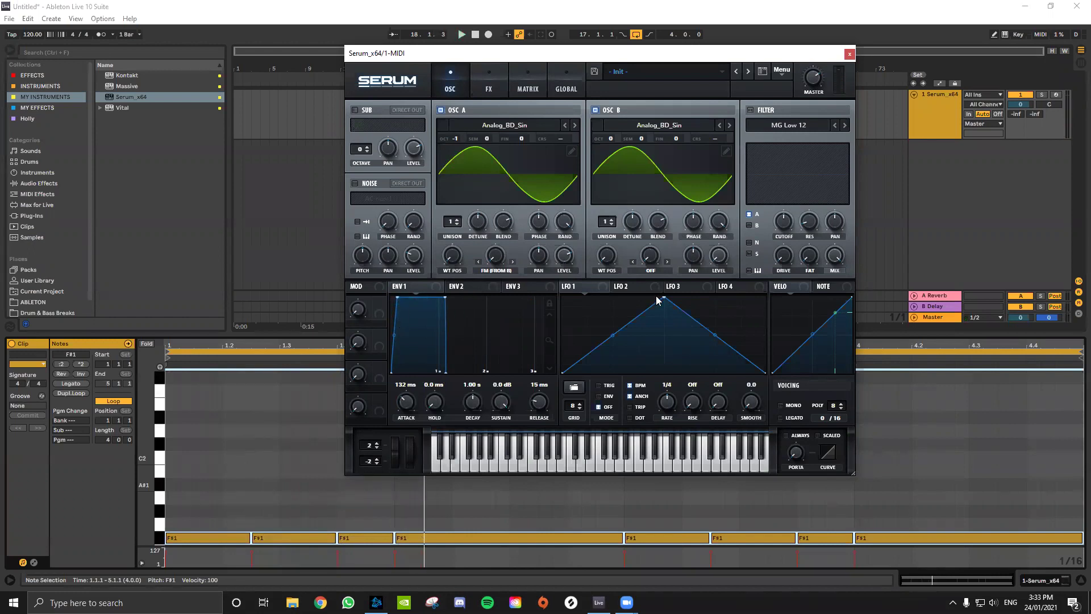
# Shift the peak of the LFO 1 shape to three quarters of its cycle and assign LFO 1 to oscillator A's FM amount.
pyautogui.moveTo(666, 299); pyautogui.dragTo(716, 288)
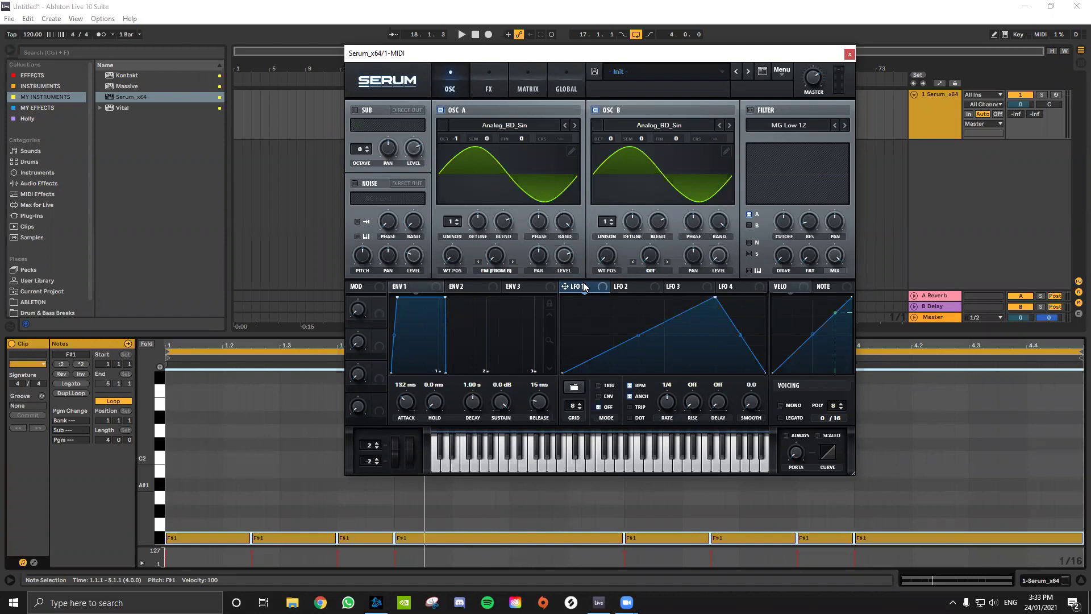
pyautogui.moveTo(588, 287); pyautogui.dragTo(493, 280)
# Enable the filter as MG Low 24 and assign LFO 1 to its cutoff.
pyautogui.click(750, 110)
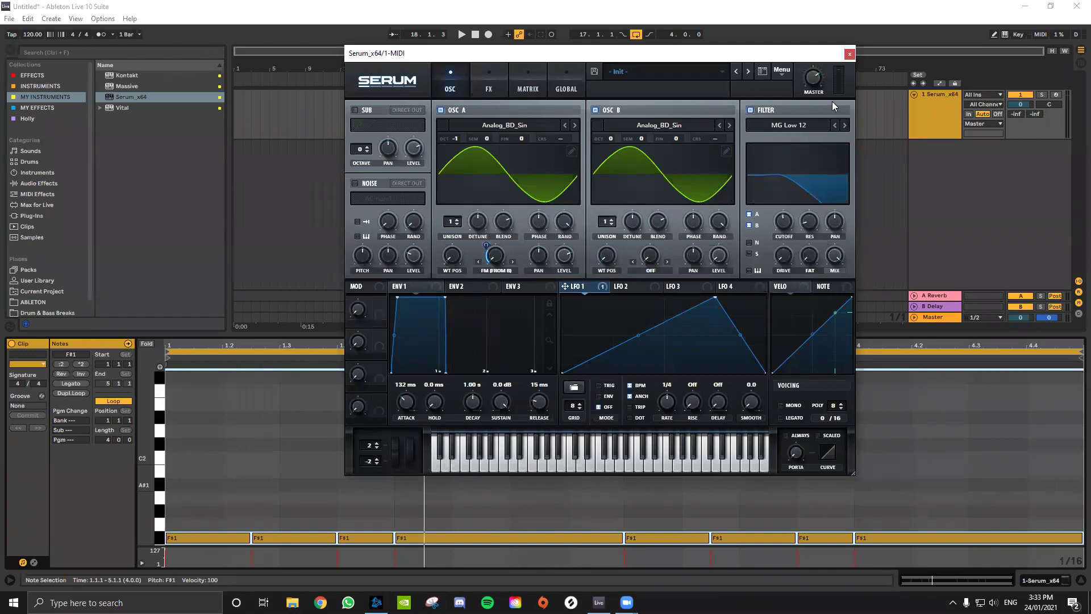
pyautogui.click(844, 125)
pyautogui.moveTo(585, 285); pyautogui.dragTo(785, 247)
# Enable the Tube distortion effect and assign LFO 1 to its drive.
pyautogui.click(489, 86)
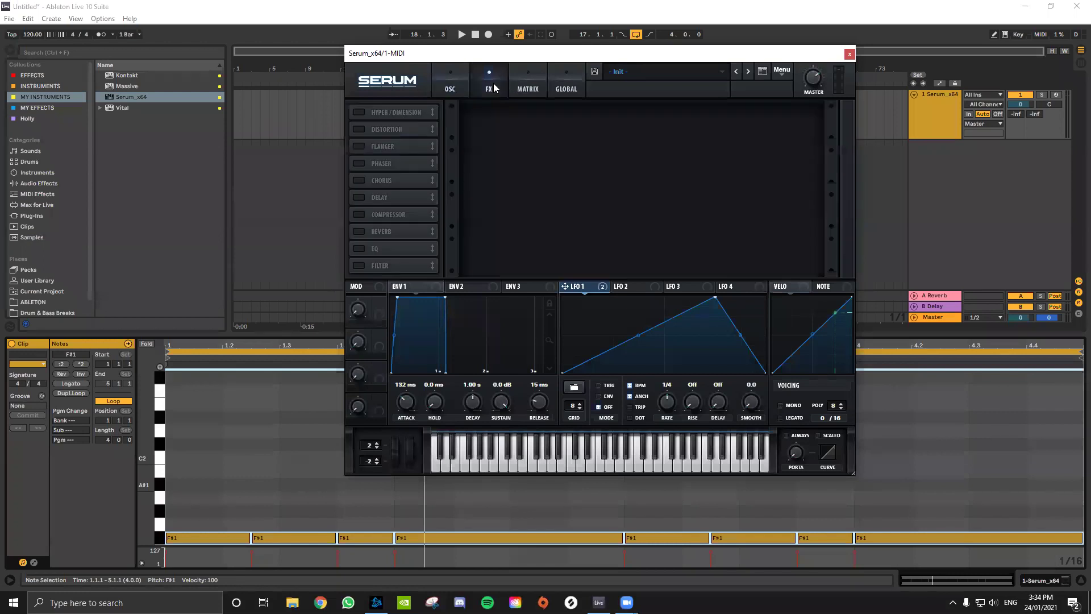
pyautogui.click(359, 129)
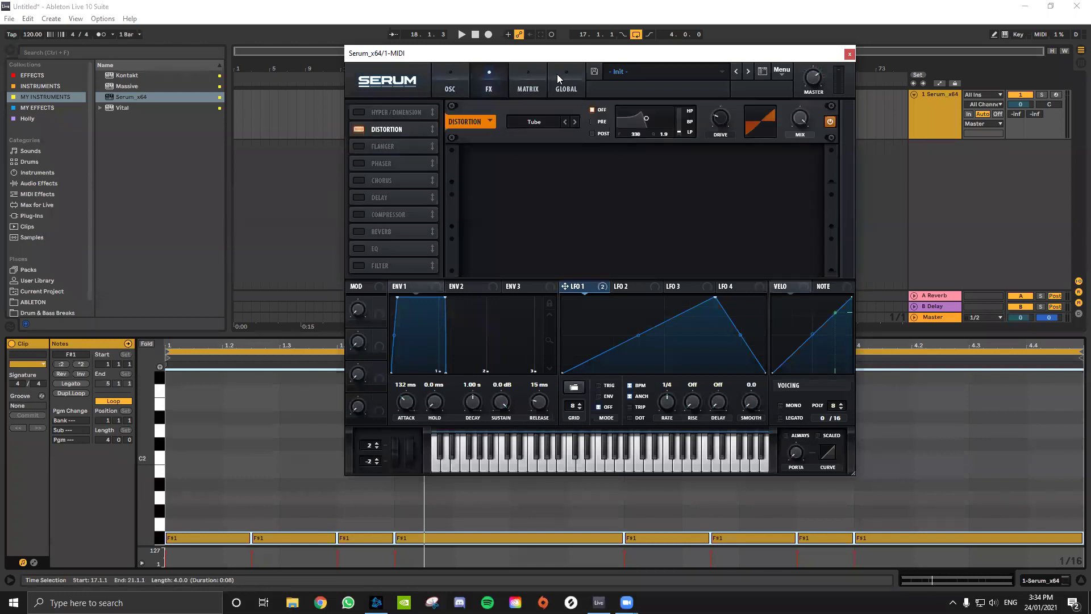
pyautogui.moveTo(566, 286); pyautogui.dragTo(715, 125)
# Return to the oscillator page, audition the patch and set the LFO 1 rate to 2 bar.
pyautogui.click(448, 88)
pyautogui.press('space')
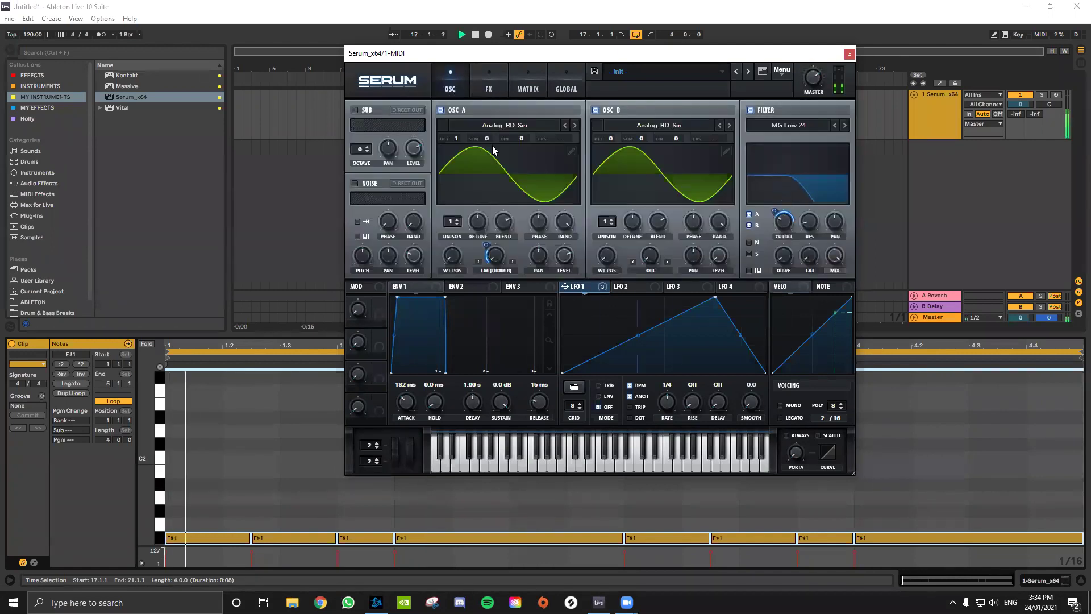
pyautogui.press('space')
pyautogui.moveTo(665, 408); pyautogui.dragTo(662, 425)
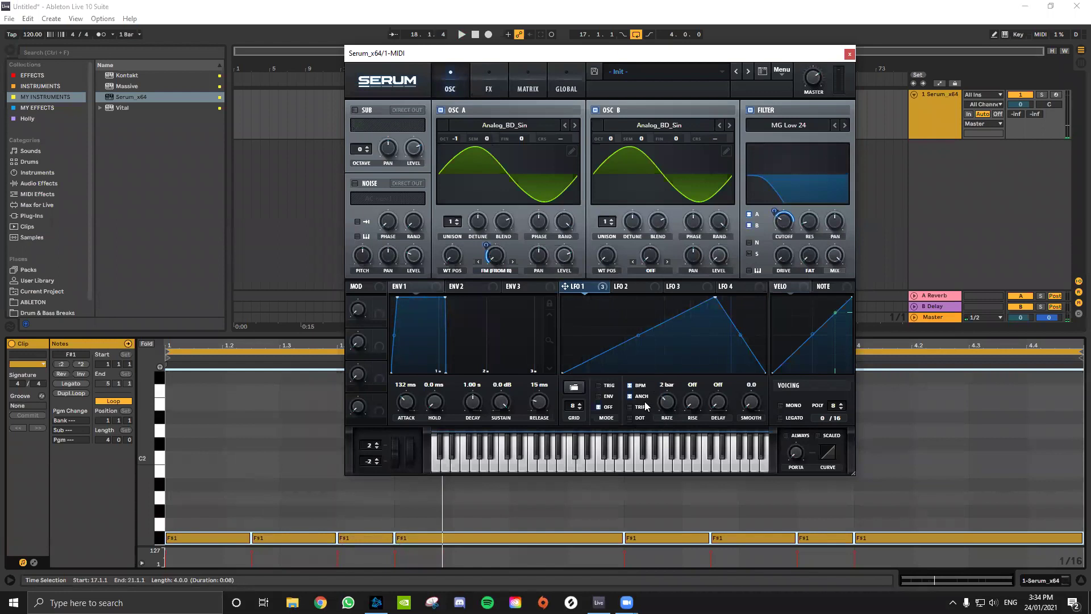
# Set the LFO 1 rate to one bar, switch its mode to Trig and audition the patch.
pyautogui.press('space')
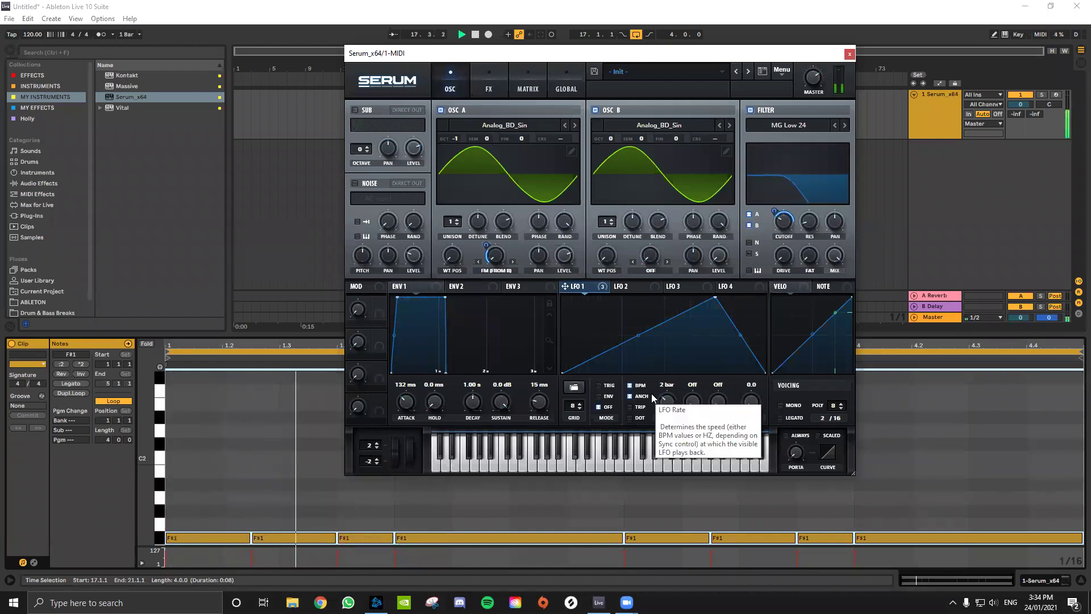
pyautogui.press('space')
pyautogui.moveTo(666, 403); pyautogui.dragTo(668, 396)
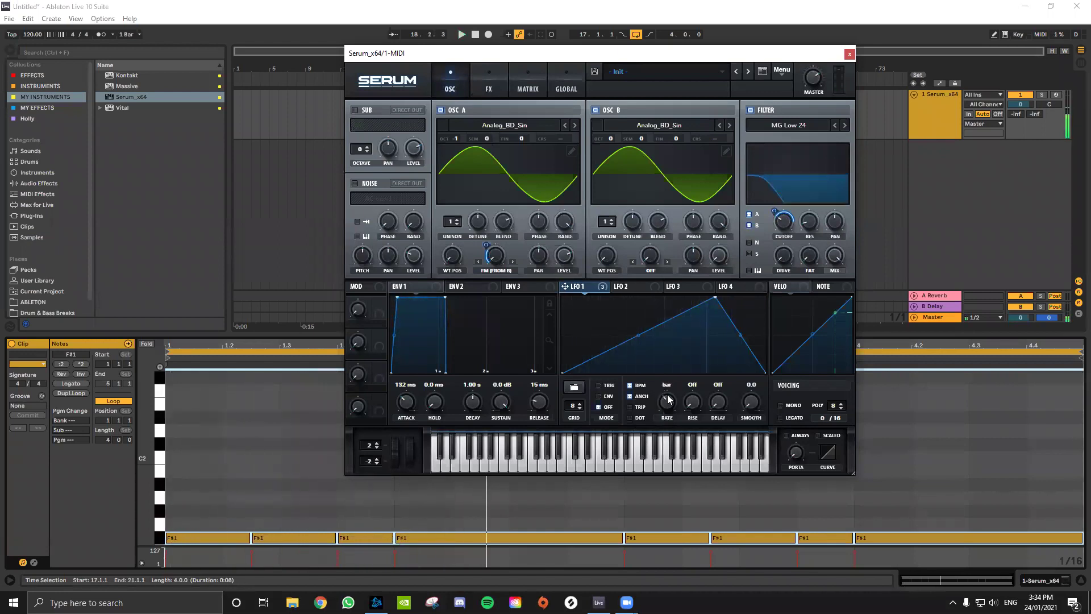
pyautogui.click(602, 386)
pyautogui.press('space')
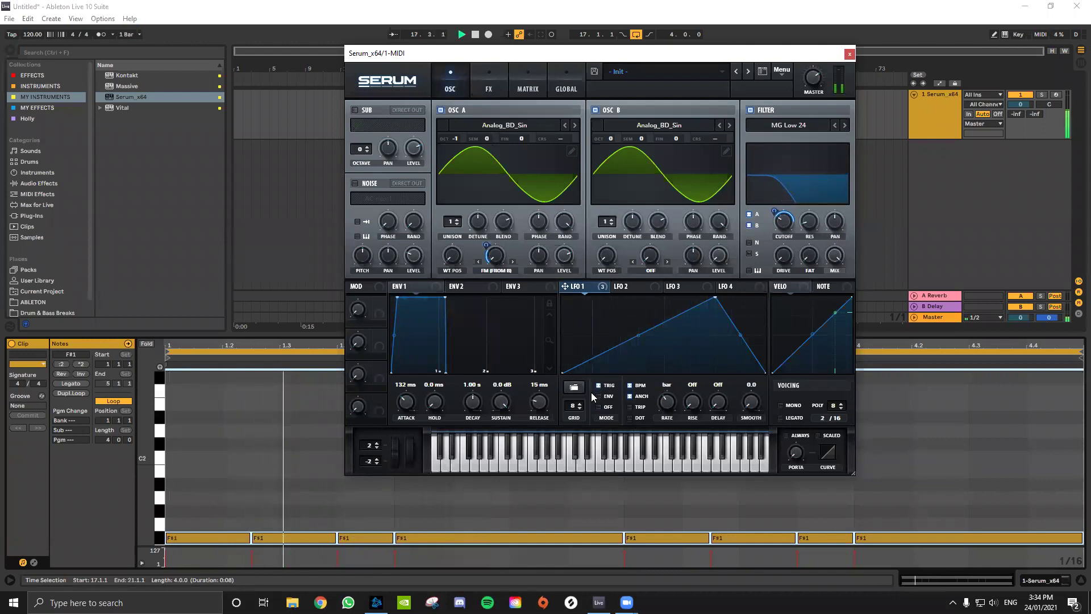
pyautogui.press('space')
# Set the project tempo to 174 BPM.
pyautogui.click(256, 539)
pyautogui.click(38, 34)
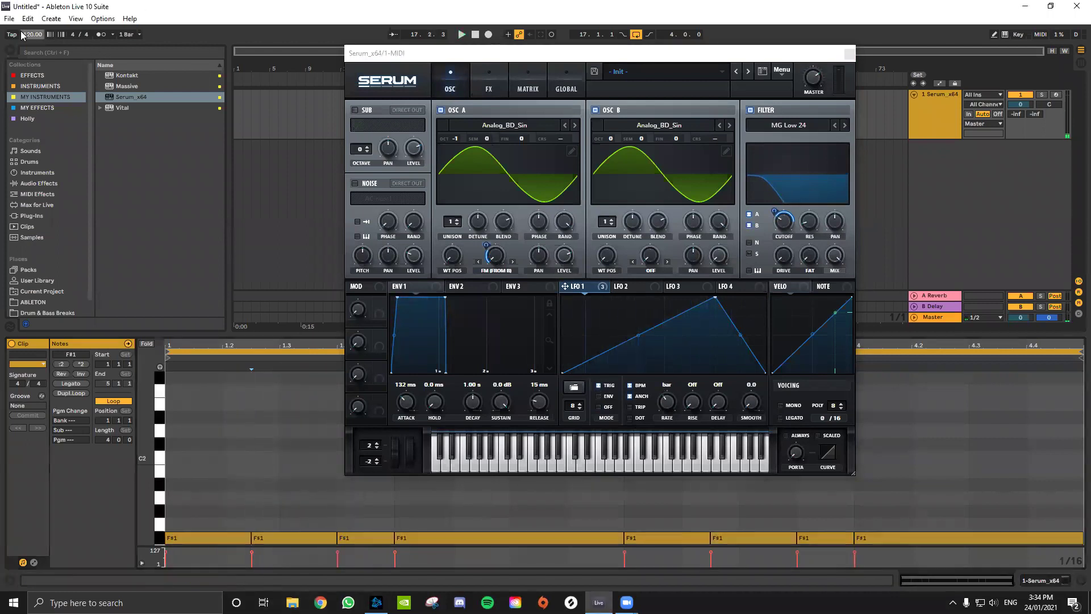
pyautogui.write('174')
pyautogui.press('Return')
# Rework the first two bars into three F#1 notes starting at 1, 2 and 2.4, and duplicate them across bars 3 and 4.
pyautogui.click(252, 535)
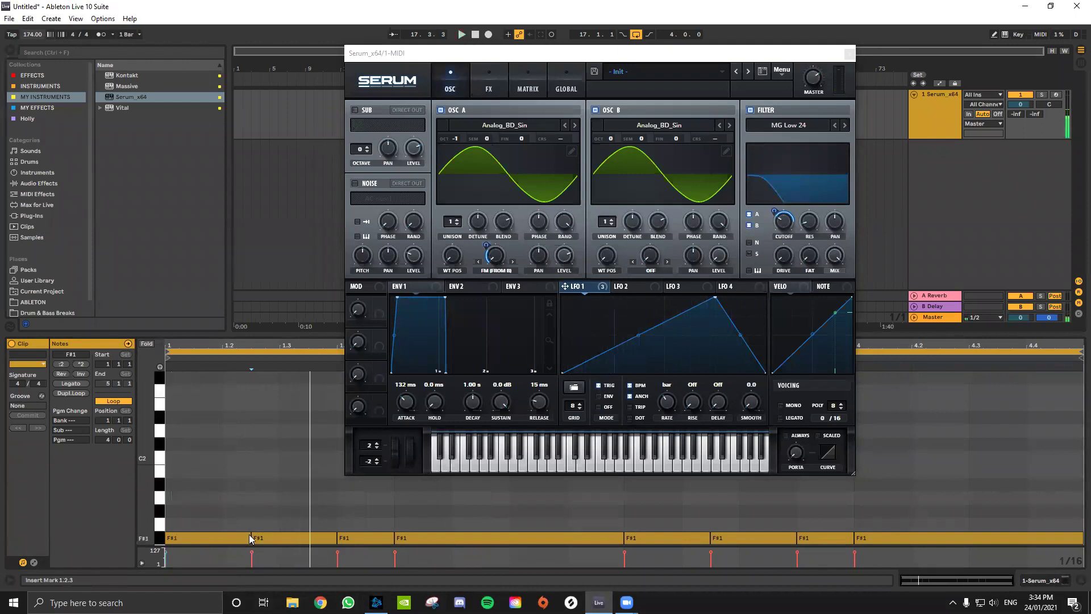
pyautogui.moveTo(249, 535); pyautogui.dragTo(382, 538)
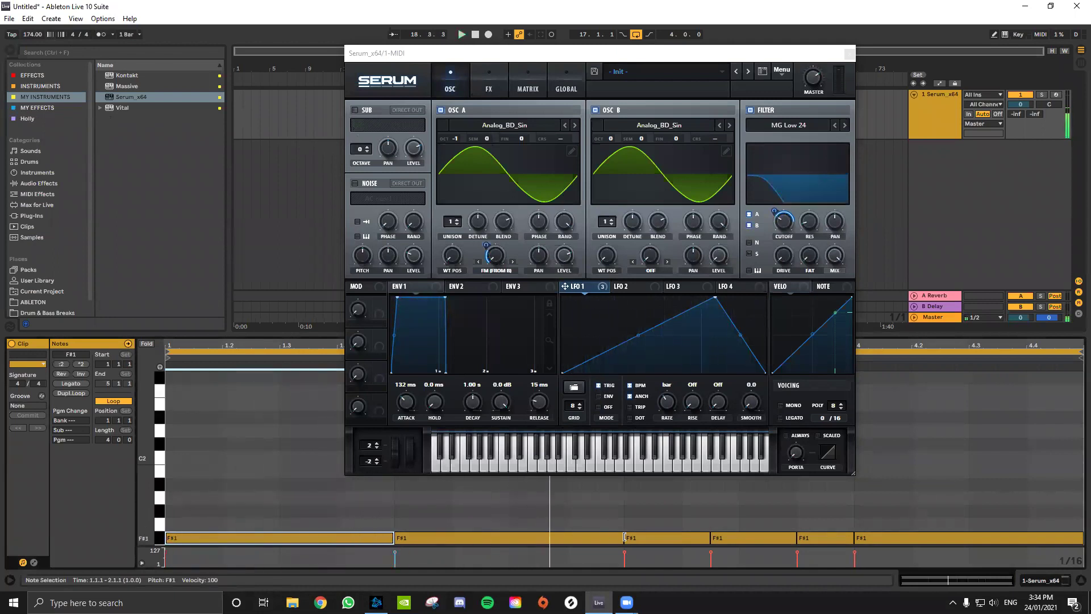
pyautogui.moveTo(624, 538)
pyautogui.mouseDown()
pyautogui.moveTo(574, 538)
pyautogui.moveTo(621, 540)
pyautogui.mouseUp()
pyautogui.keyDown('shift'); pyautogui.click(297, 536); pyautogui.keyUp('shift')
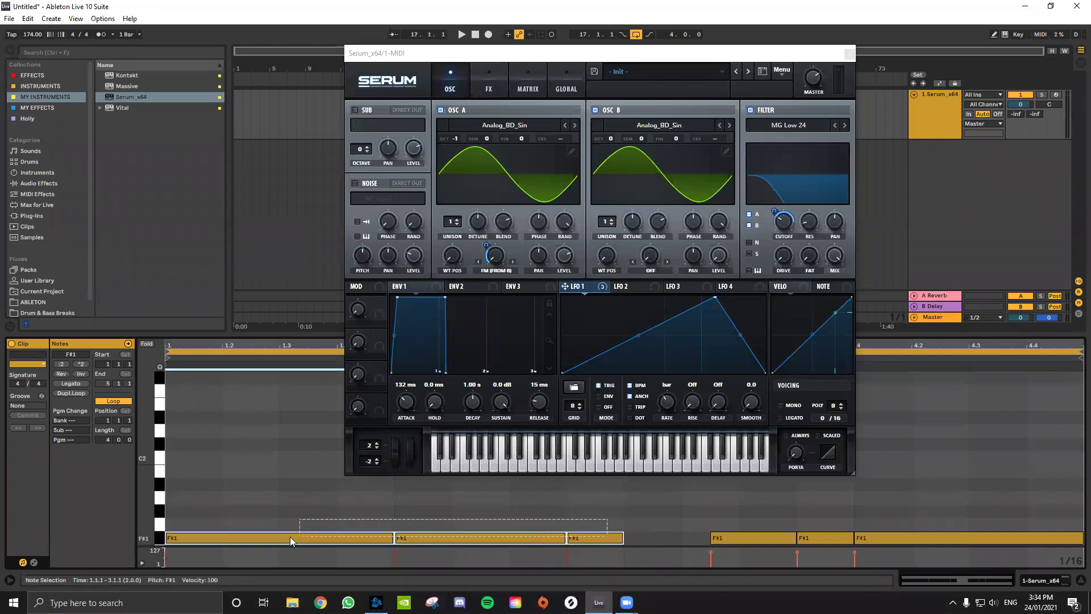
pyautogui.hotkey('ctrl', 'd')
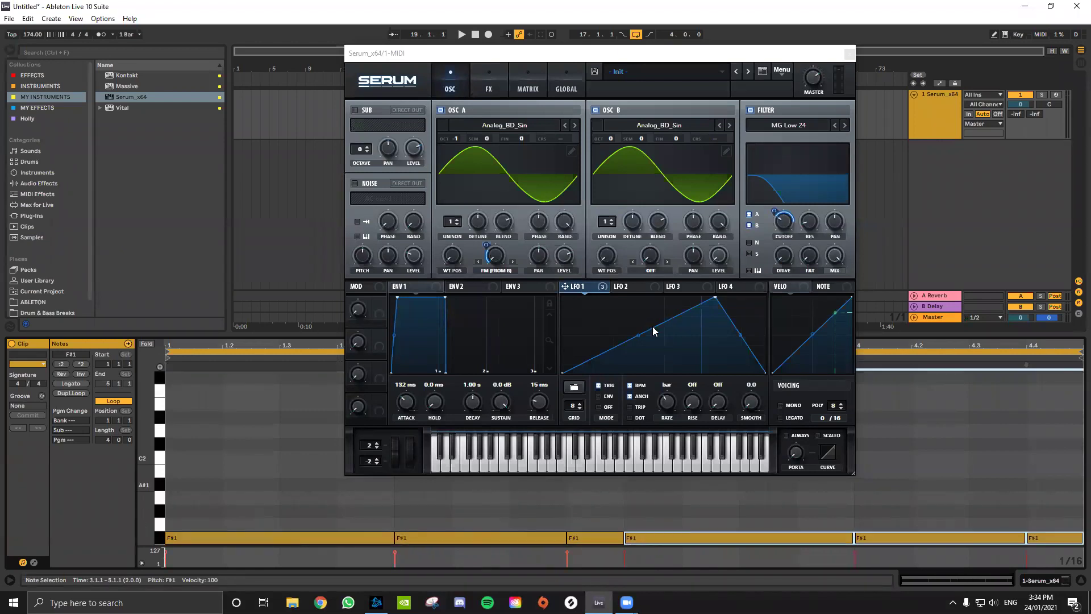
# Play back the reworked note pattern through the patch and close the Serum window.
pyautogui.press('space')
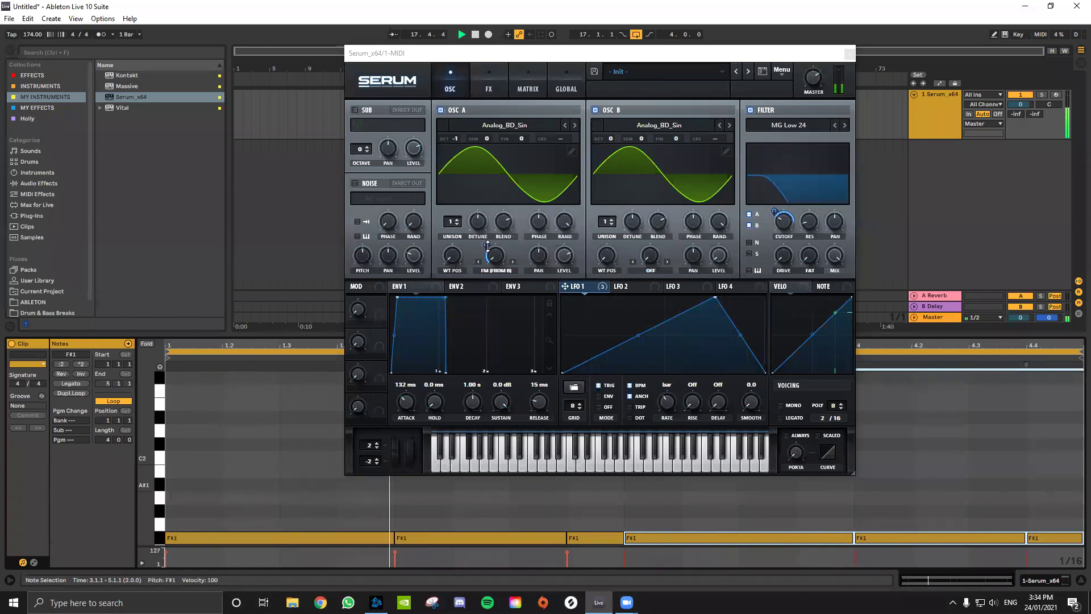
pyautogui.moveTo(487, 236)
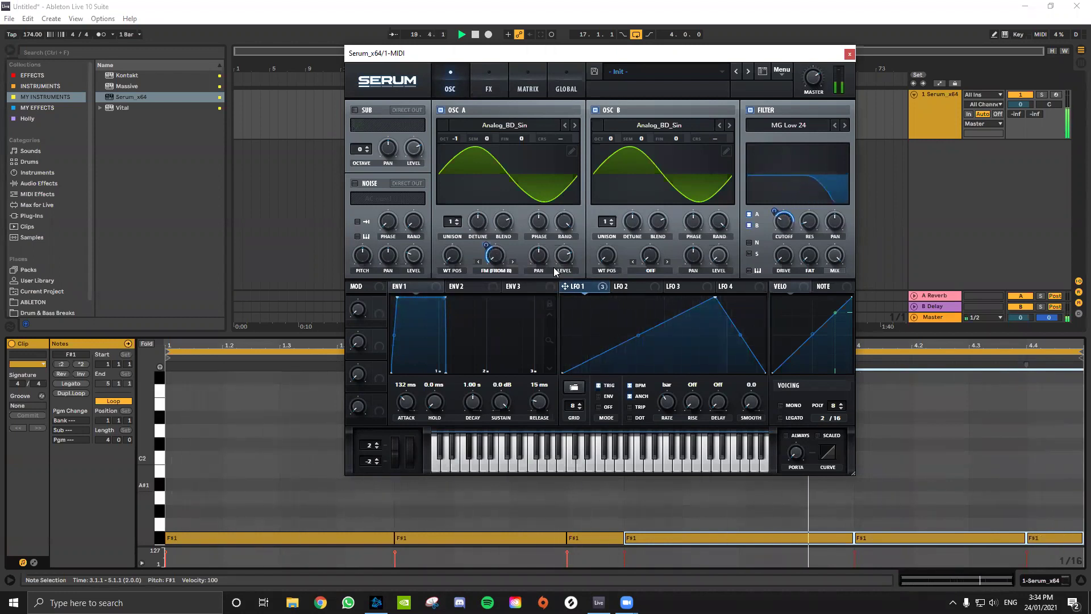
pyautogui.click(923, 140)
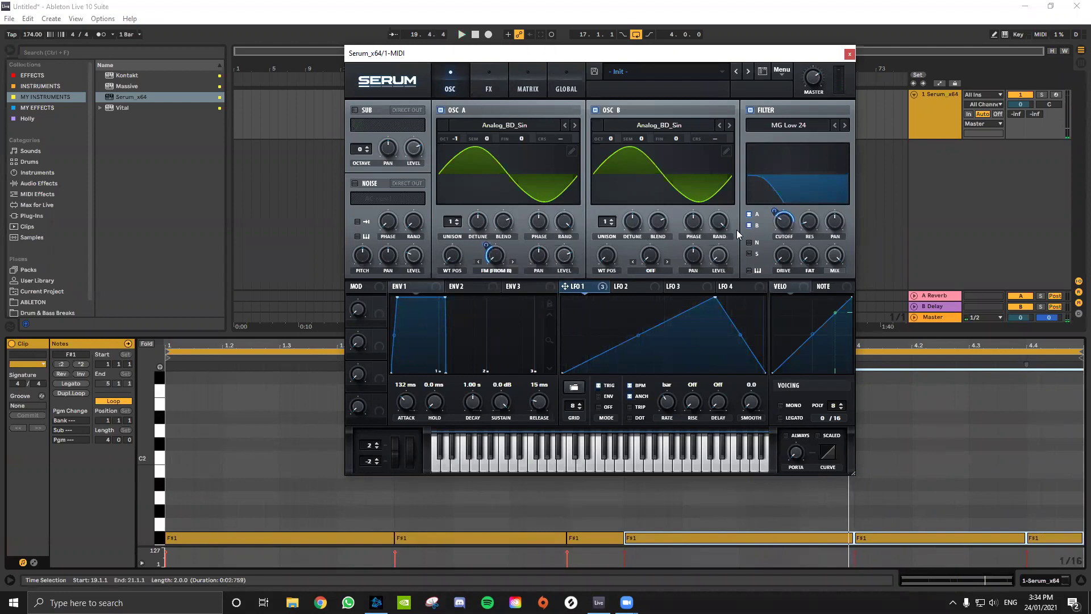
pyautogui.click(487, 90)
pyautogui.click(453, 79)
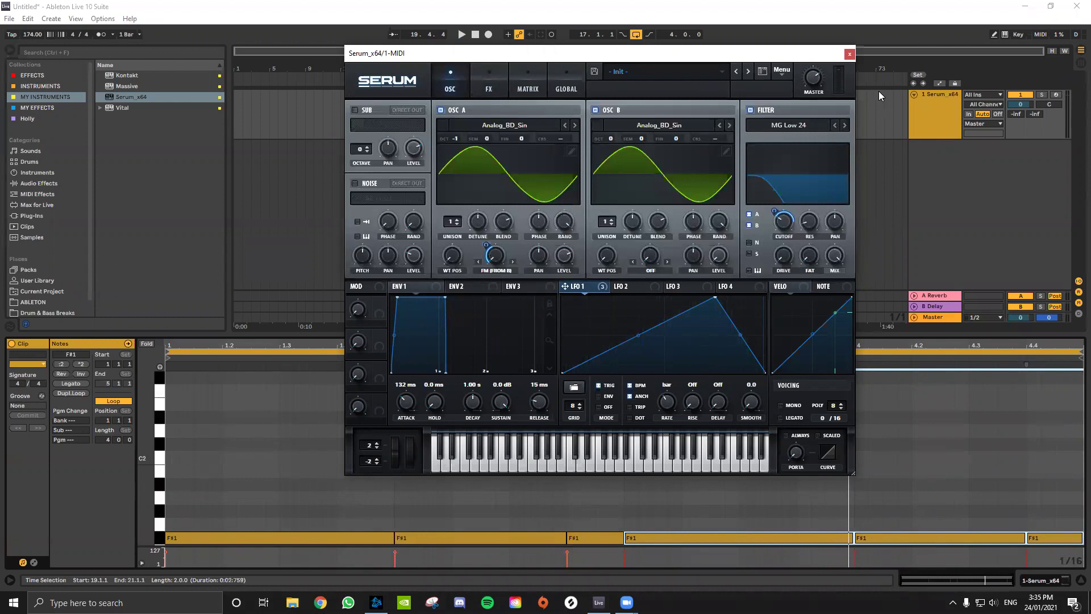
pyautogui.click(850, 54)
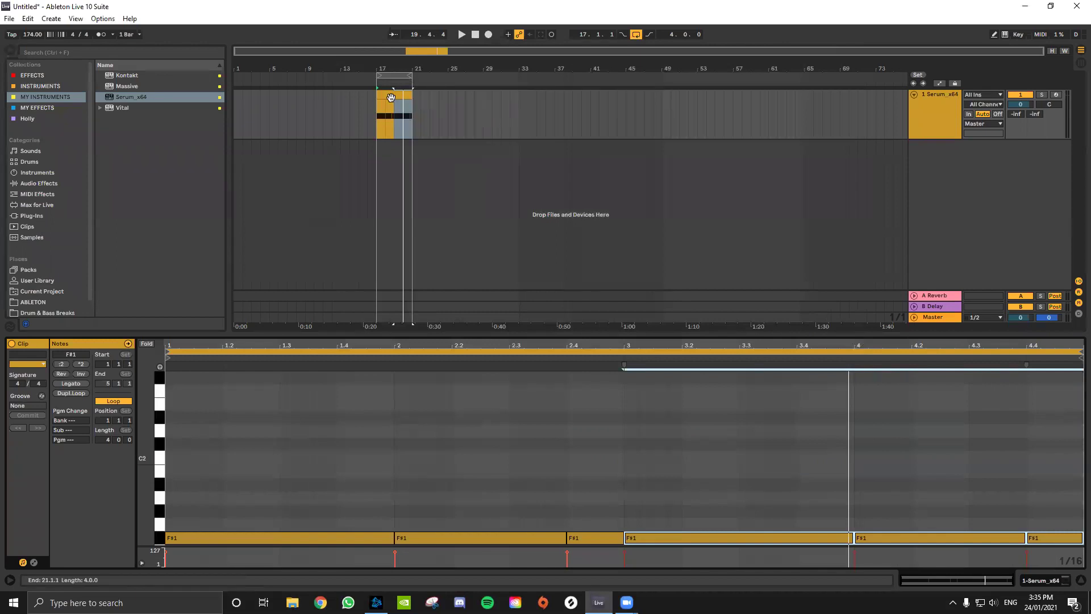
# Select the four-bar MIDI clip at bar 17 and audition it from its start.
pyautogui.doubleClick(391, 104)
pyautogui.click(937, 118)
pyautogui.click(383, 90)
pyautogui.press('space')
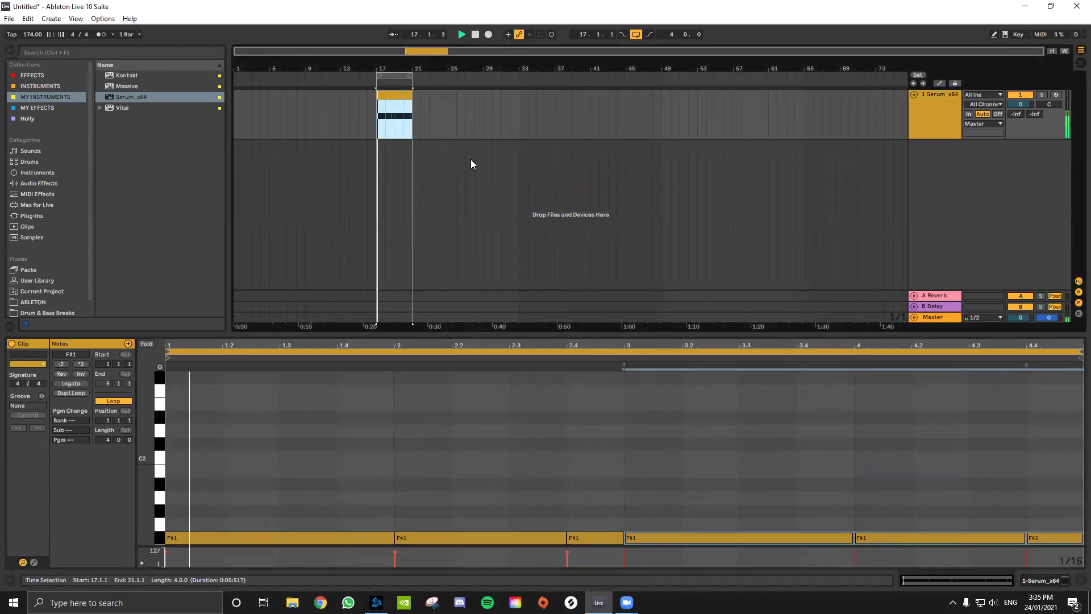
pyautogui.click(471, 164)
pyautogui.press('space')
# Freeze the Serum track and copy its frozen clip onto a new audio track below.
pyautogui.click(911, 113)
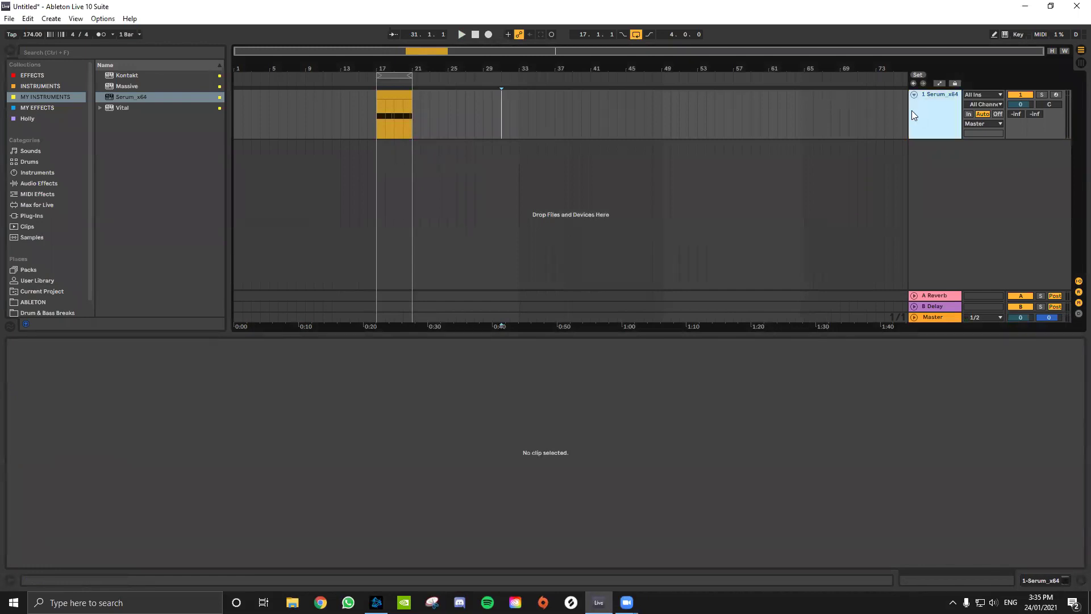
pyautogui.rightClick(931, 110)
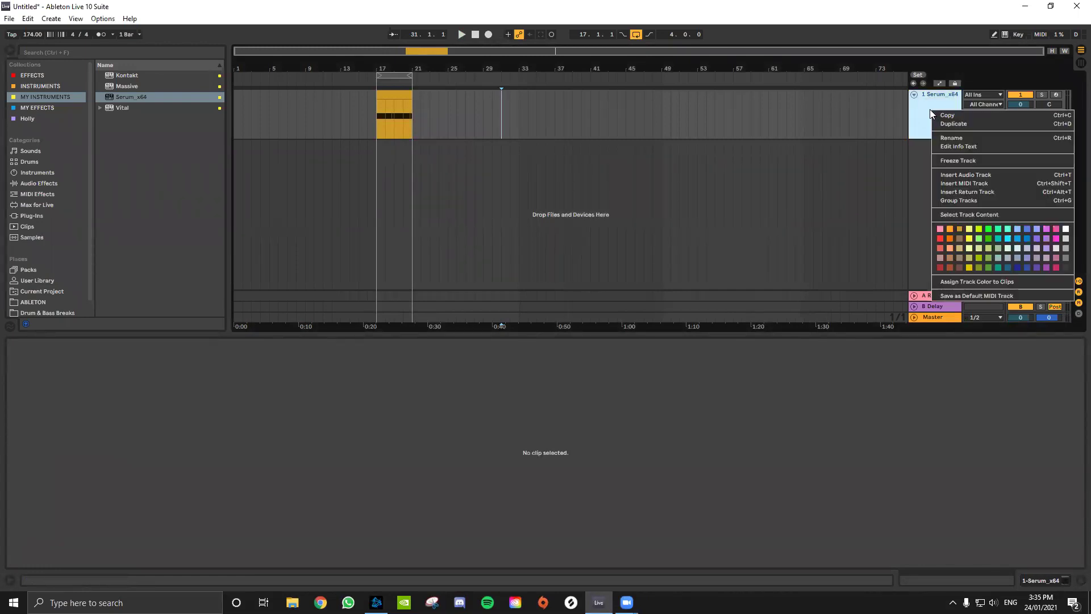
pyautogui.click(951, 161)
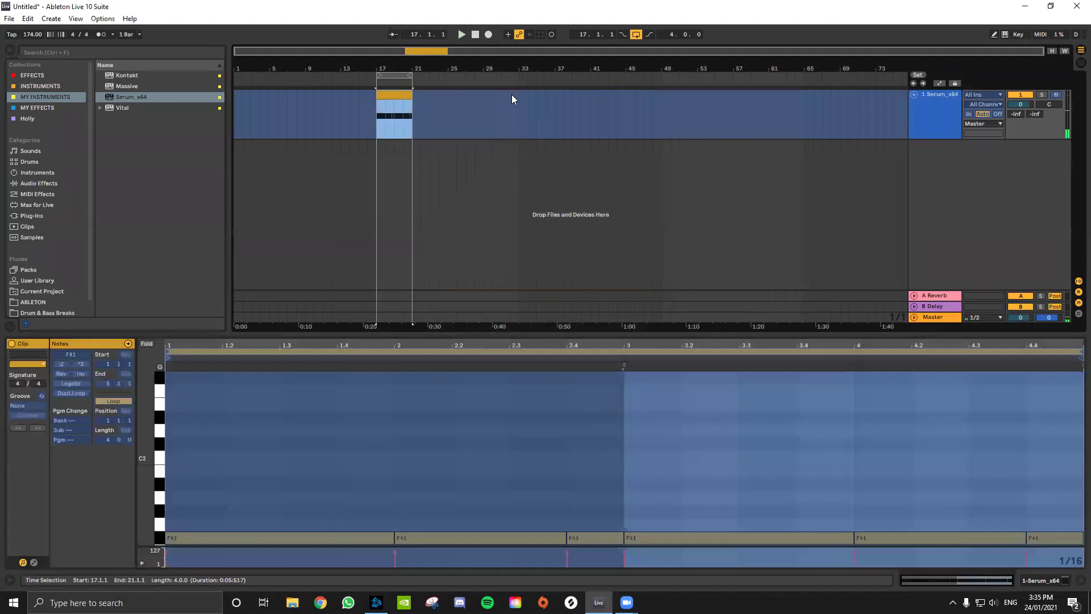
pyautogui.hotkey('ctrl', 'alt', 't')
pyautogui.click(396, 106)
pyautogui.moveTo(396, 109); pyautogui.dragTo(392, 148)
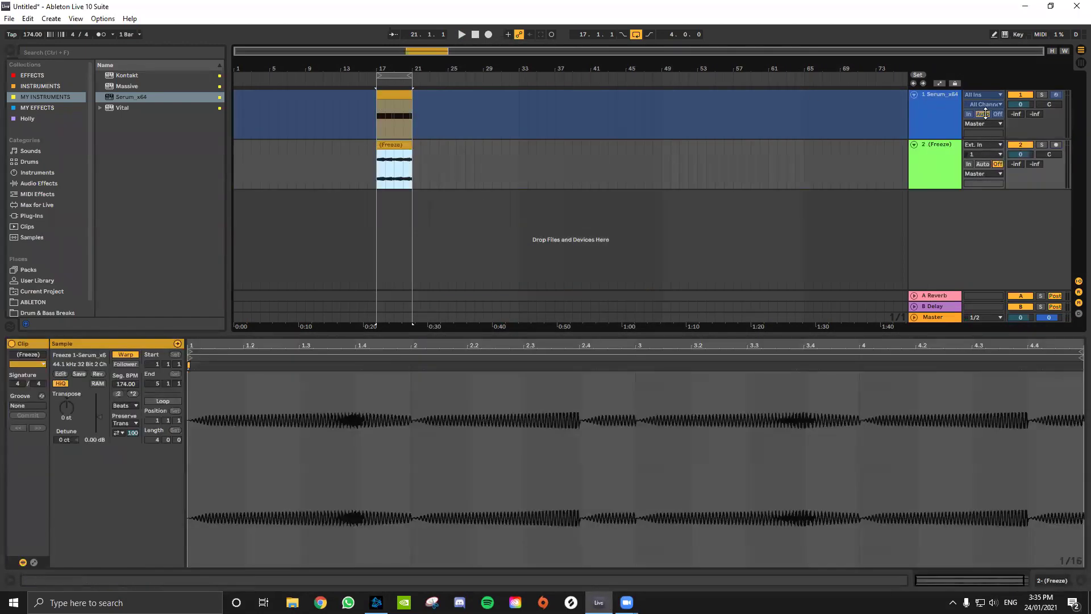
# Unfreeze the original Serum track, leaving it deactivated and folded above the audio track.
pyautogui.click(931, 116)
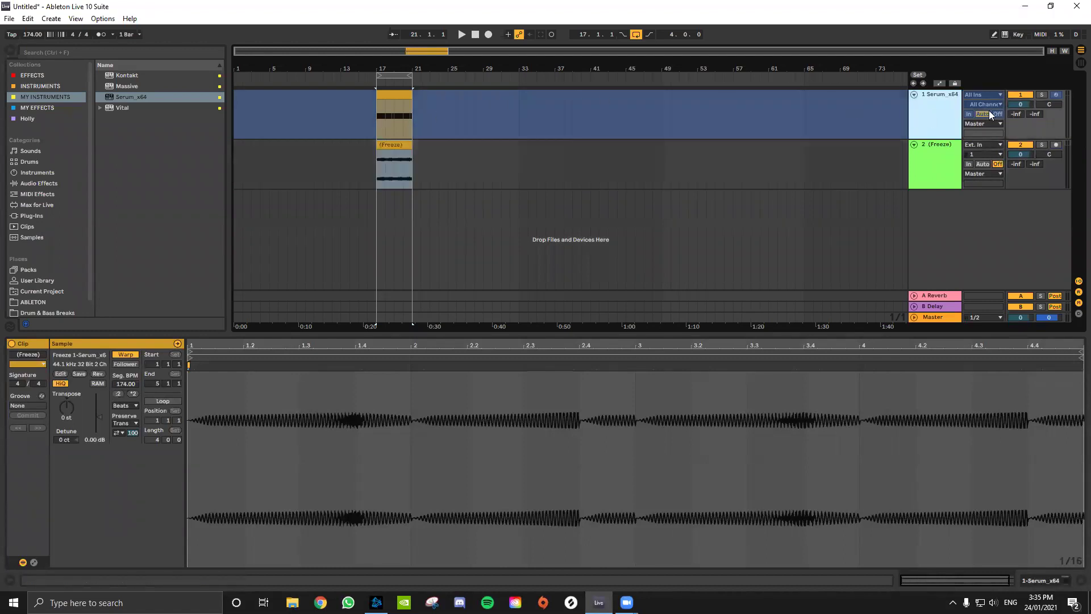
pyautogui.rightClick(923, 122)
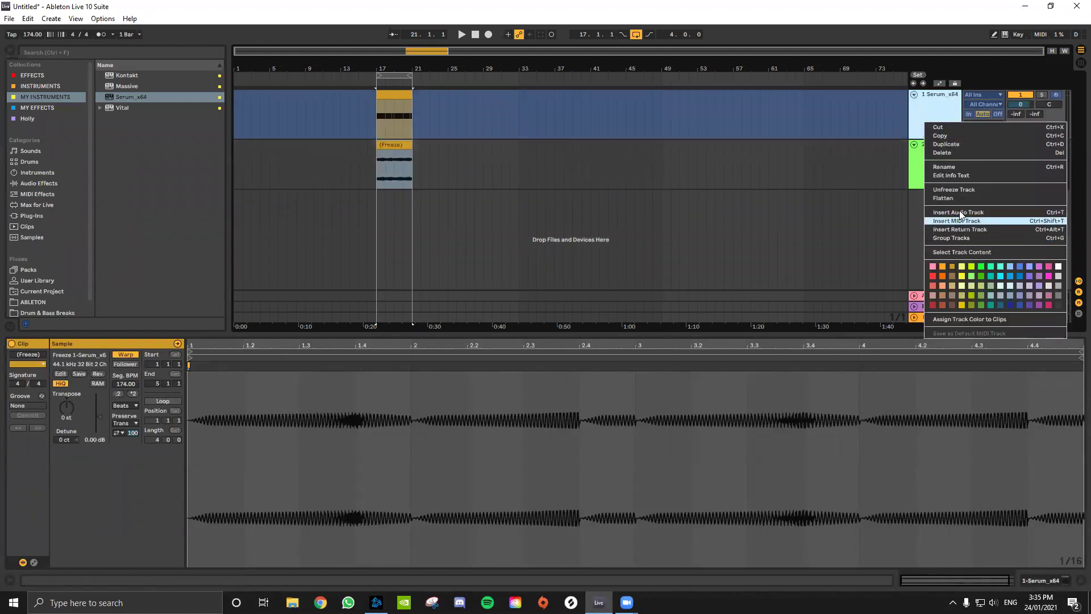
pyautogui.click(948, 190)
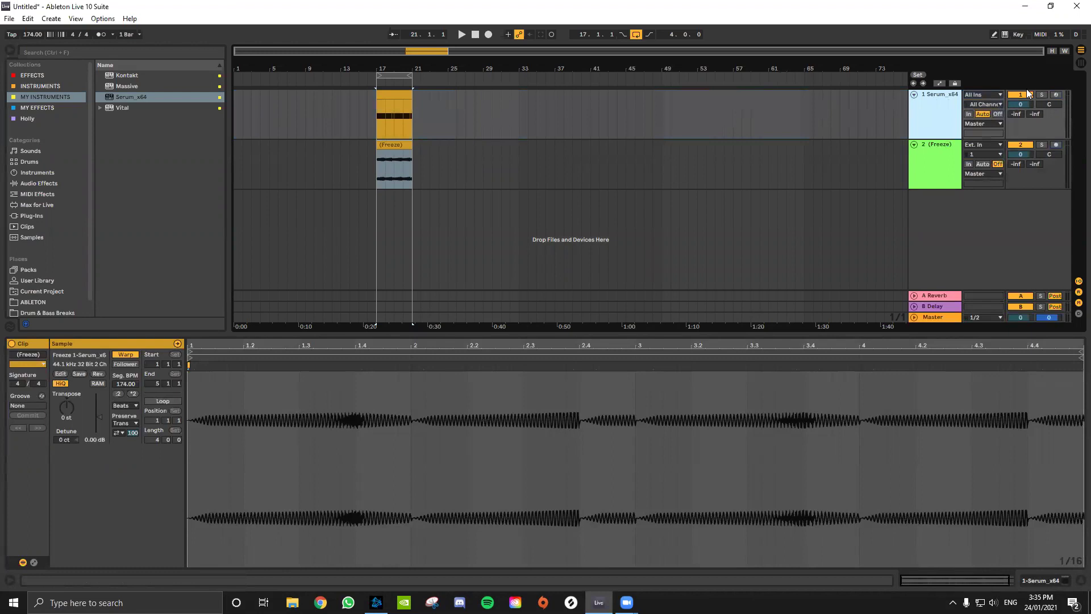
pyautogui.rightClick(937, 113)
pyautogui.click(917, 92)
pyautogui.click(914, 94)
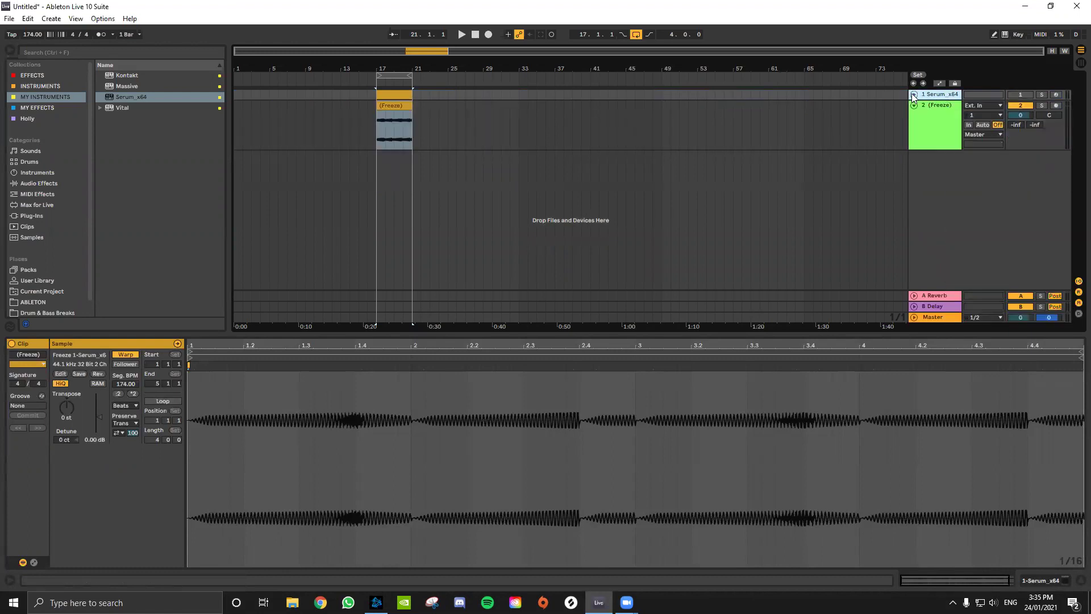
# Move the bounced audio clip to bar 33 and play it back.
pyautogui.moveTo(395, 106); pyautogui.dragTo(527, 111)
pyautogui.scroll(3, 527, 110)
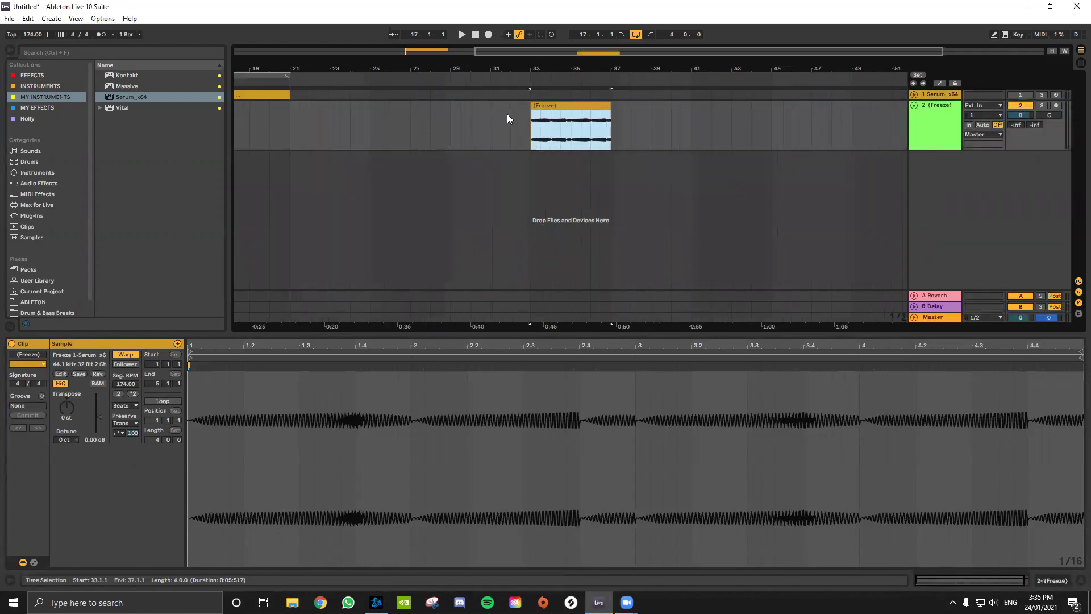
pyautogui.scroll(5, 544, 112)
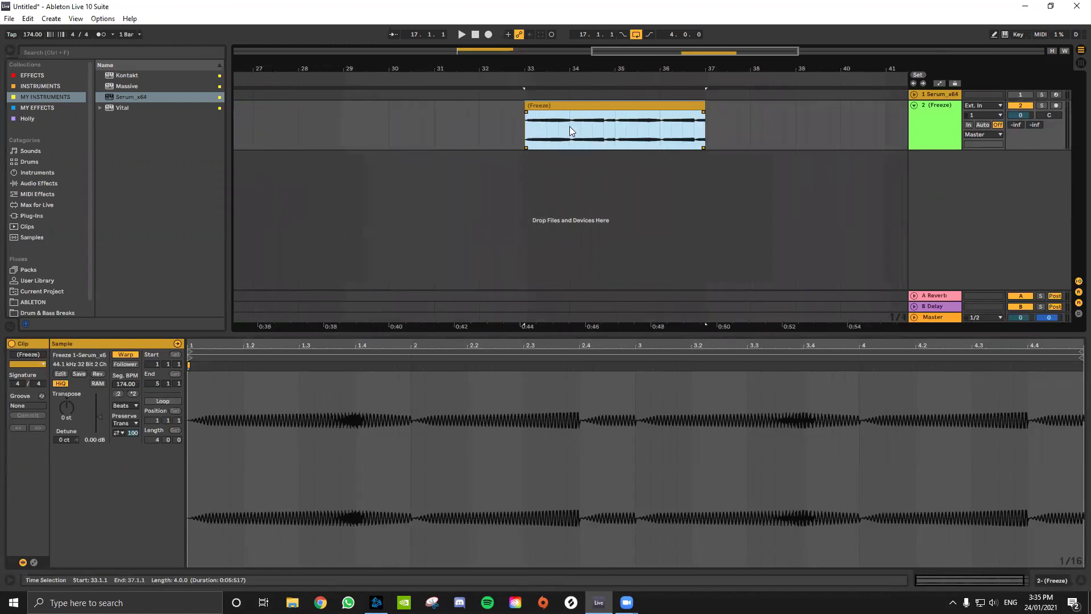
pyautogui.scroll(-5, 569, 126)
pyautogui.click(916, 114)
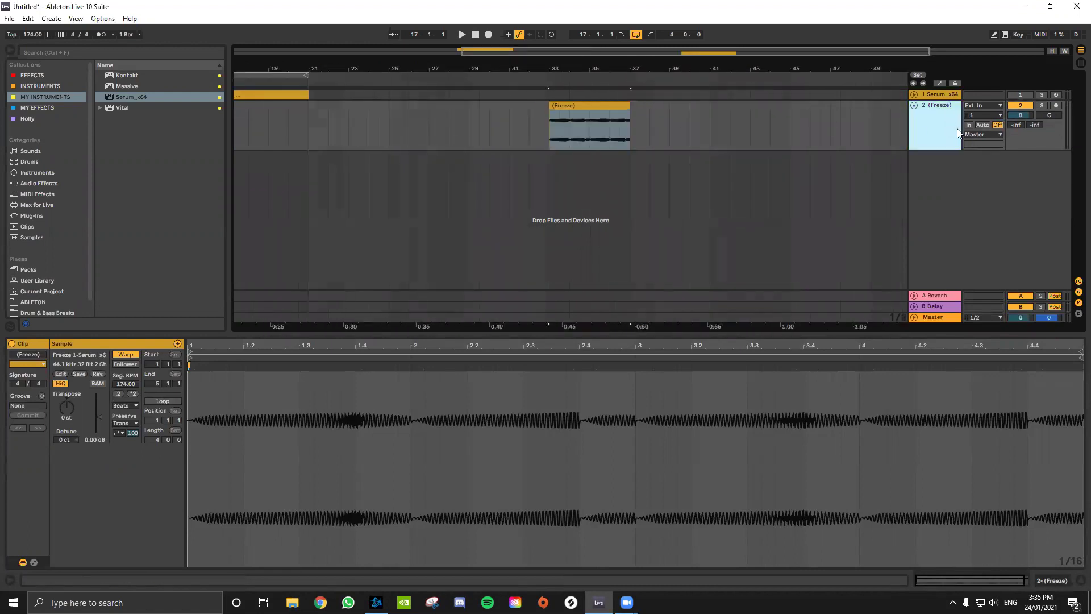
pyautogui.press('space')
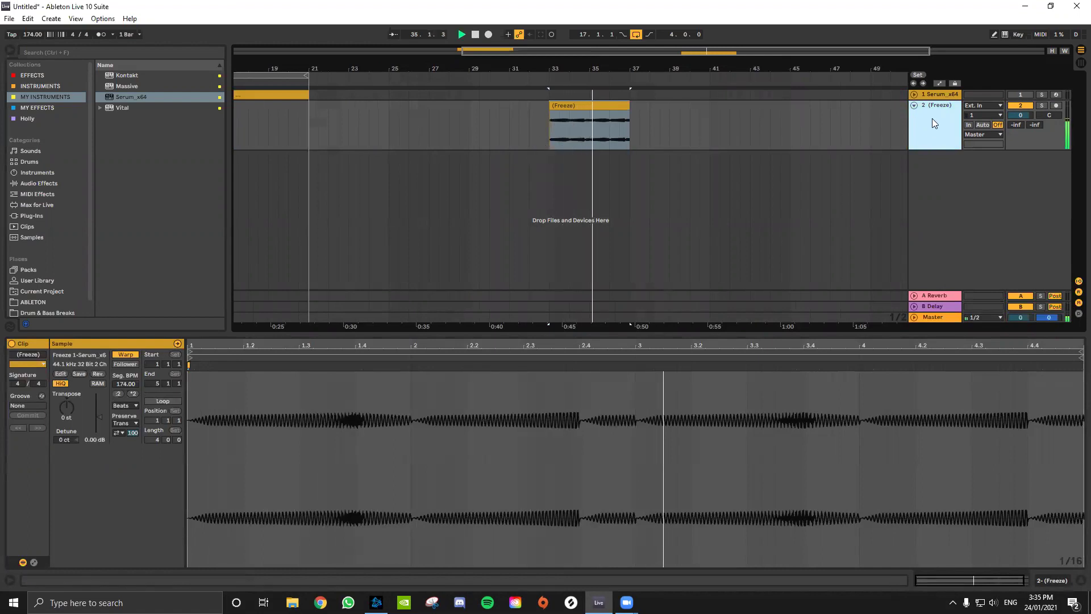
# Add EQ Eight to the bounced audio track with a low cut at 35.5 Hz and audition the clip.
pyautogui.click(42, 73)
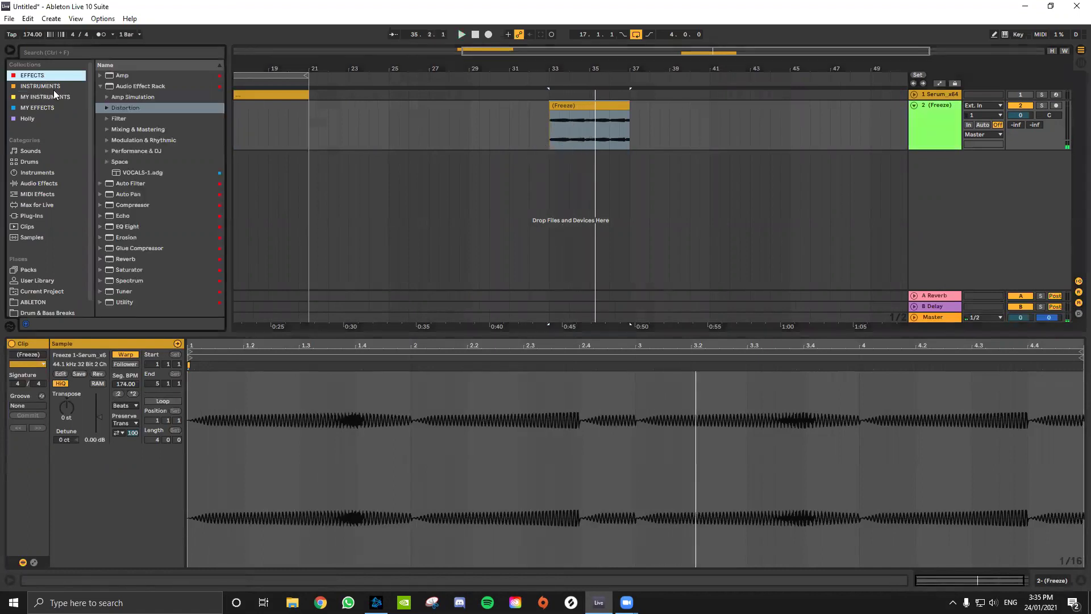
pyautogui.doubleClick(124, 226)
pyautogui.click(24, 492)
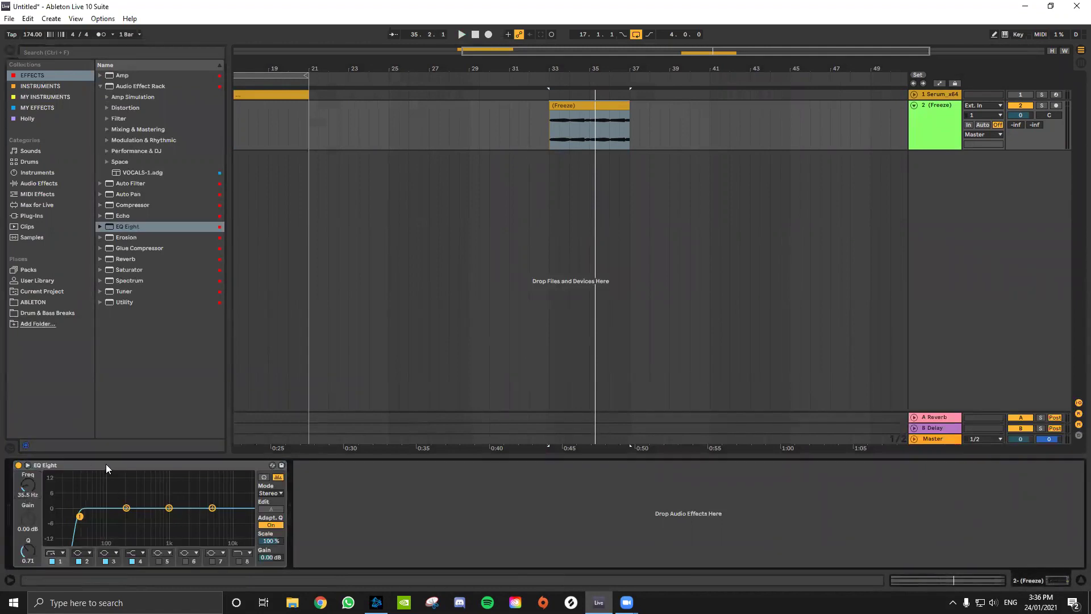
pyautogui.click(578, 108)
pyautogui.press('space')
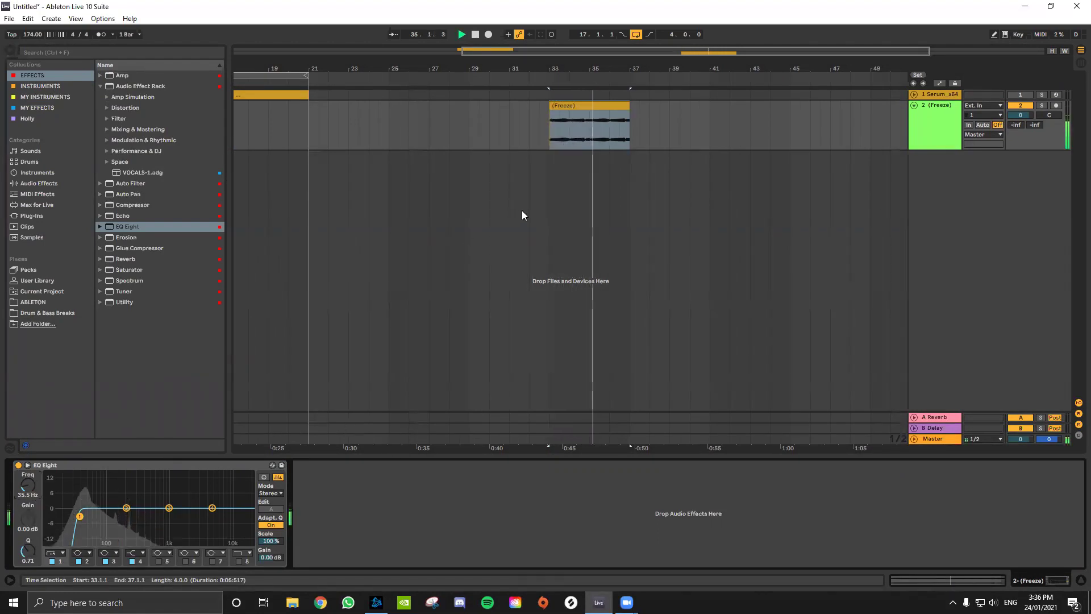
pyautogui.press('space')
# Add Erosion after EQ Eight in Noise mode, with its frequency at about 1.17 kHz and amount at about 111.
pyautogui.click(943, 135)
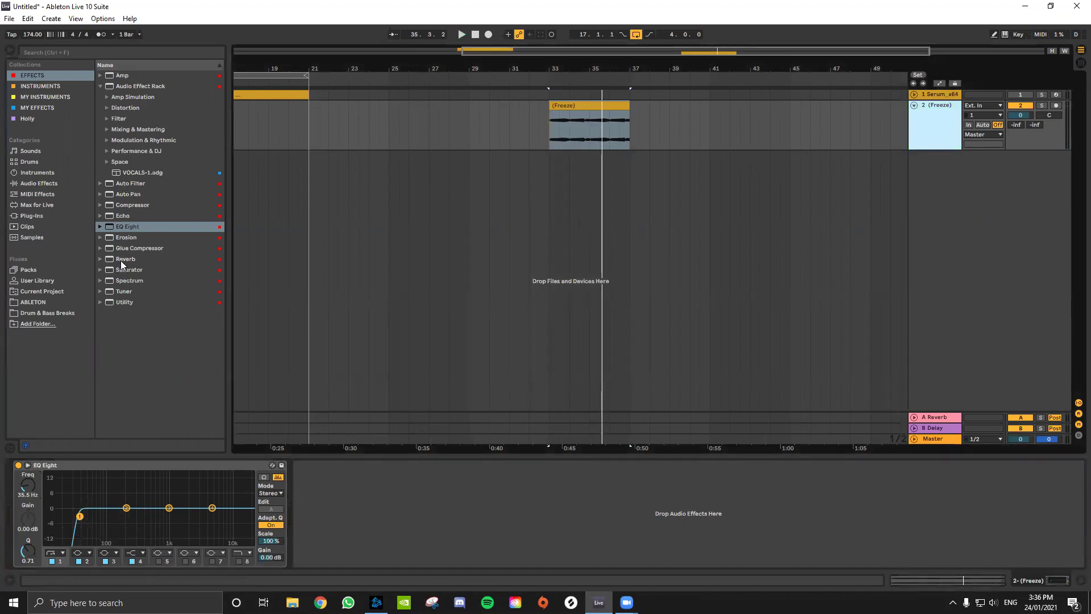
pyautogui.moveTo(122, 236); pyautogui.dragTo(384, 466)
pyautogui.press('space')
pyautogui.click(307, 532)
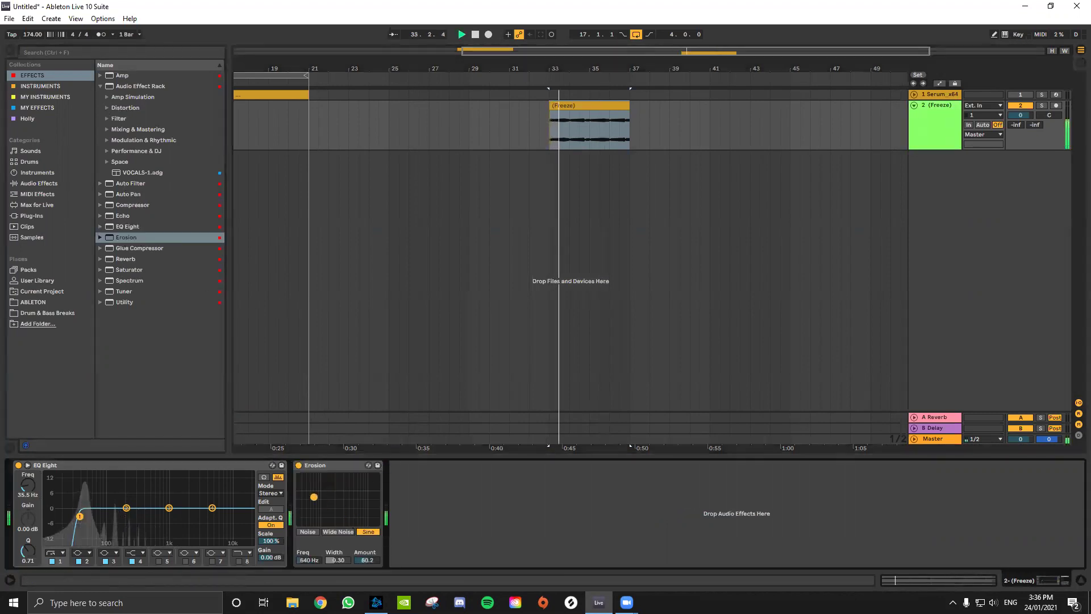
pyautogui.moveTo(354, 522); pyautogui.dragTo(325, 487)
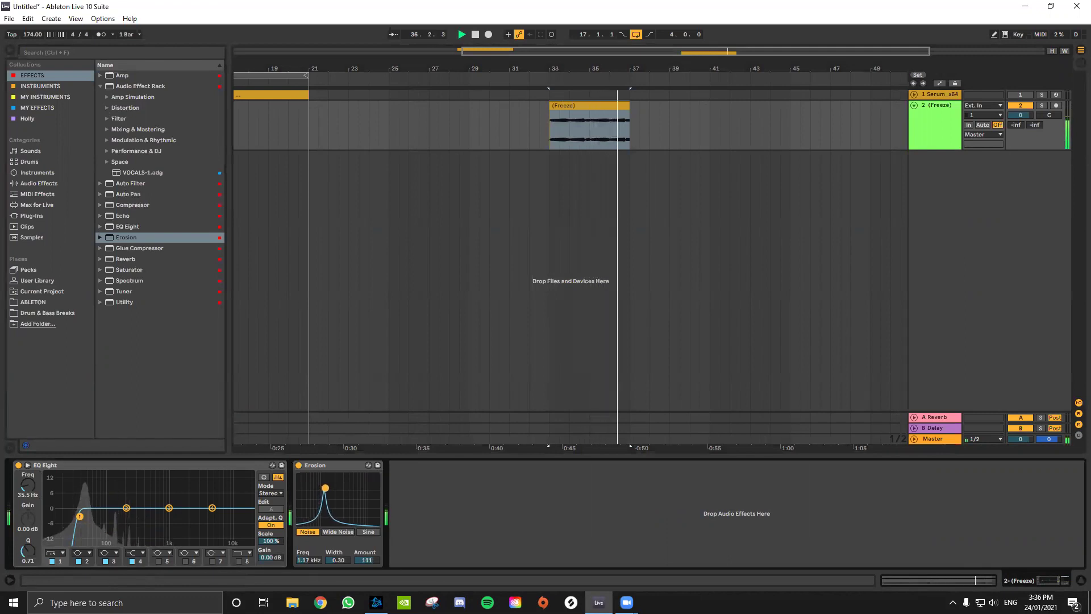
# Set the arrangement loop to the bounced audio clip, from bar 33 to bar 37.
pyautogui.click(550, 117)
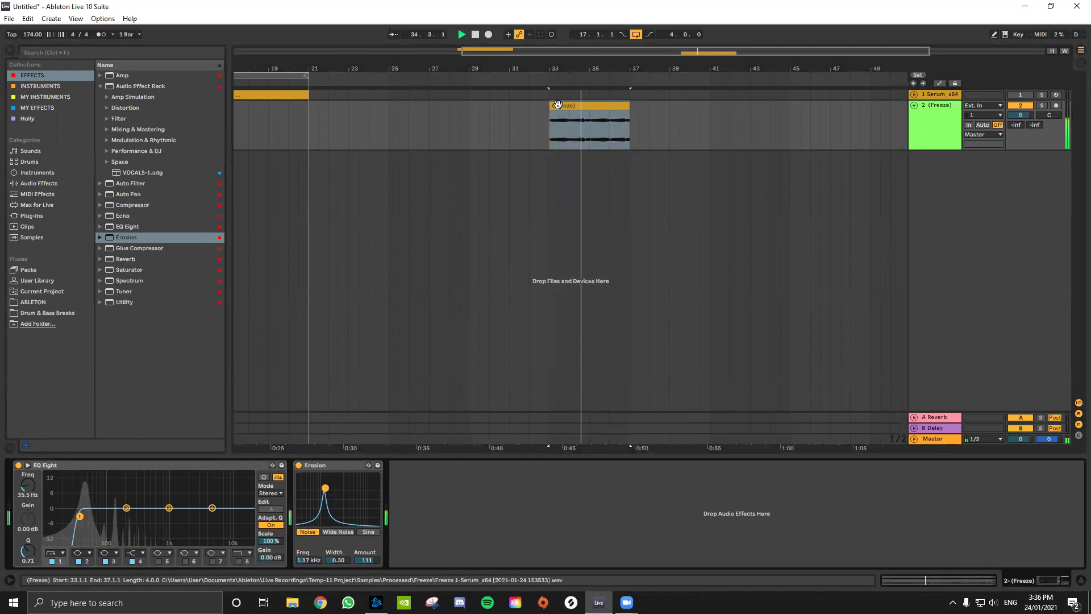
pyautogui.click(559, 99)
pyautogui.hotkey('ctrl', 'l')
# Add Saturator after Erosion with the Analog Clip curve and 2.86 dB of drive, and select the bounced audio track.
pyautogui.moveTo(122, 267); pyautogui.dragTo(403, 479)
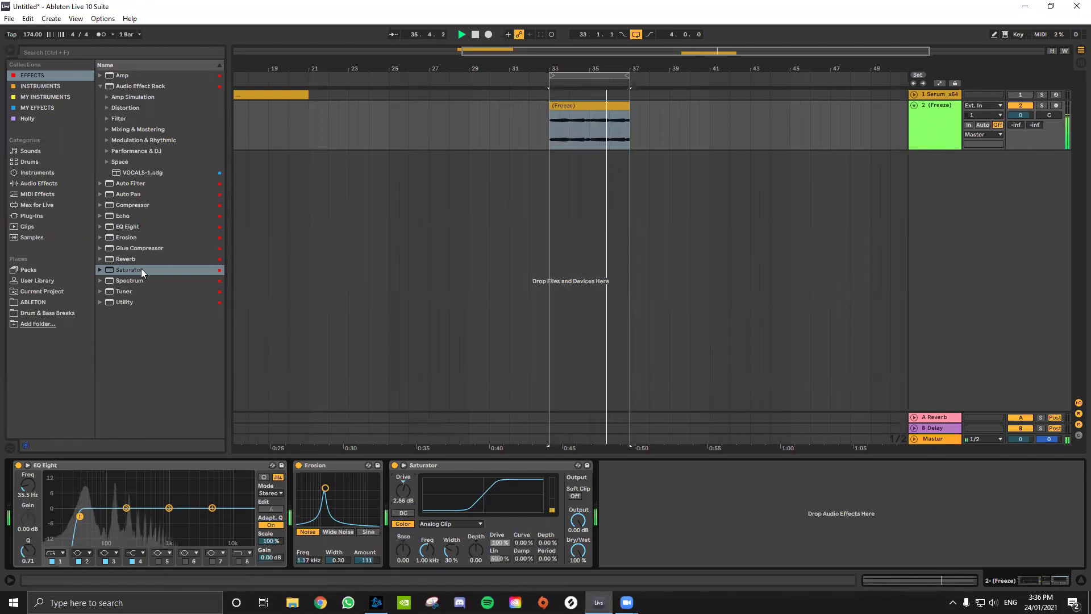
pyautogui.click(940, 133)
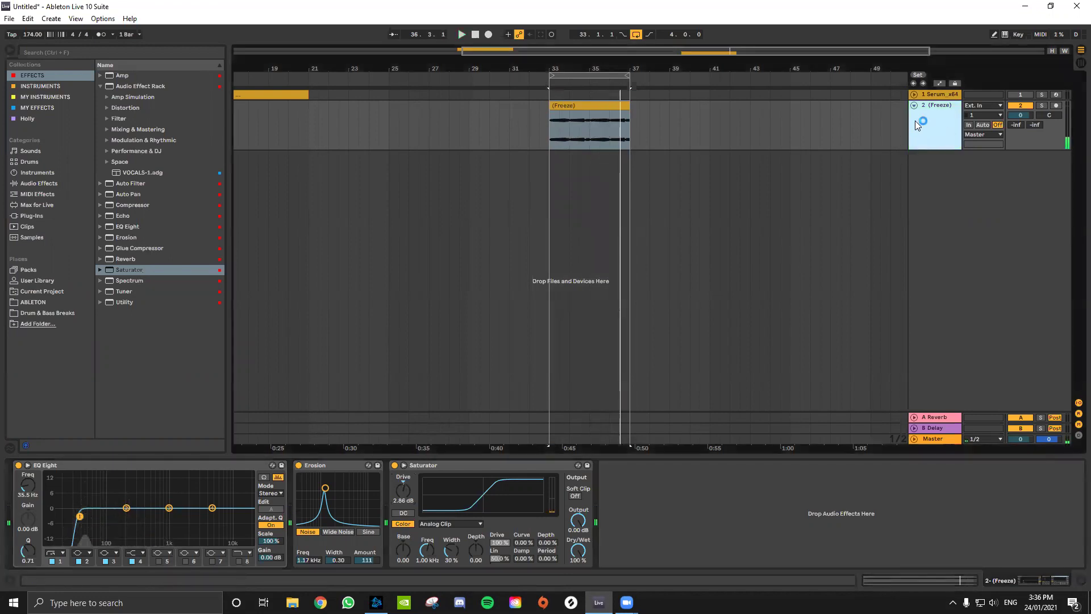
# Insert a new audio track, freeze track 2 and copy its frozen clip onto the new track at bar 33.
pyautogui.hotkey('ctrl', 't')
pyautogui.rightClick(947, 118)
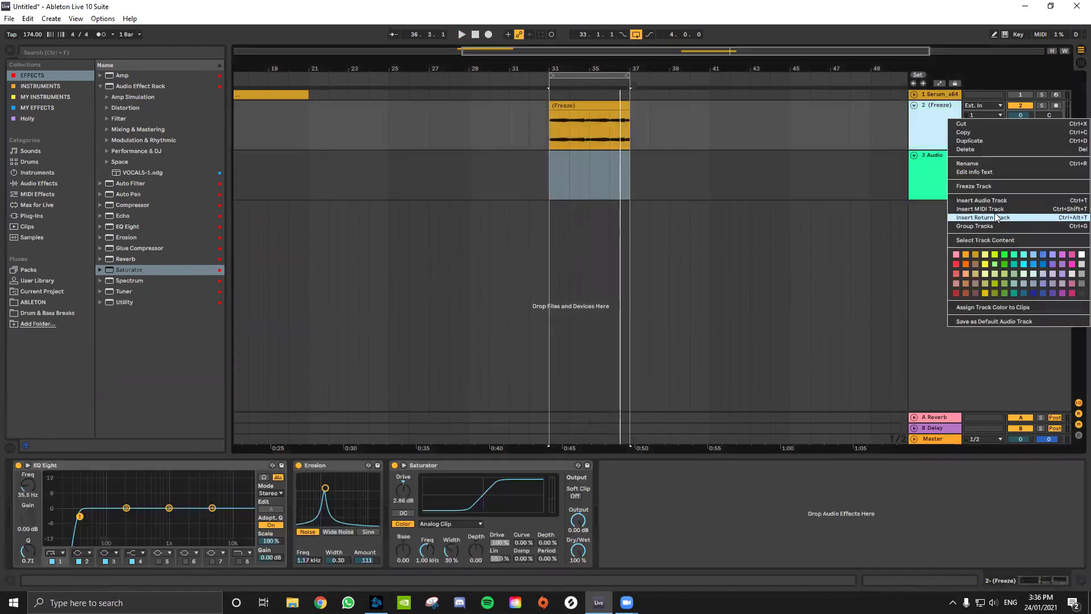
pyautogui.click(991, 187)
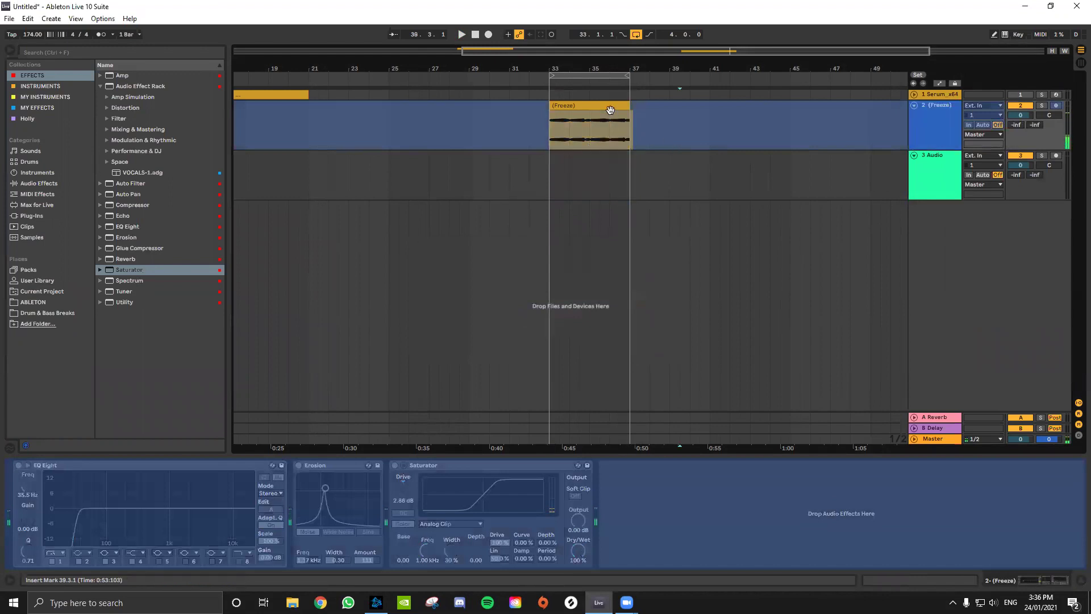
pyautogui.moveTo(610, 109); pyautogui.dragTo(610, 173)
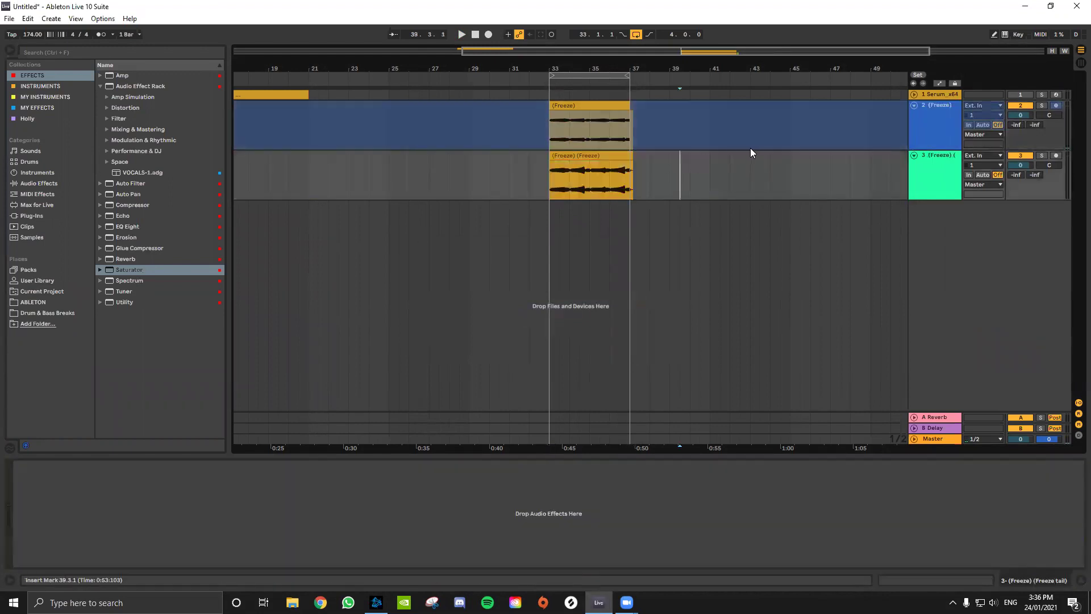
# Unfreeze track 2 and move its original clip back to bar 25 on the same track.
pyautogui.click(930, 104)
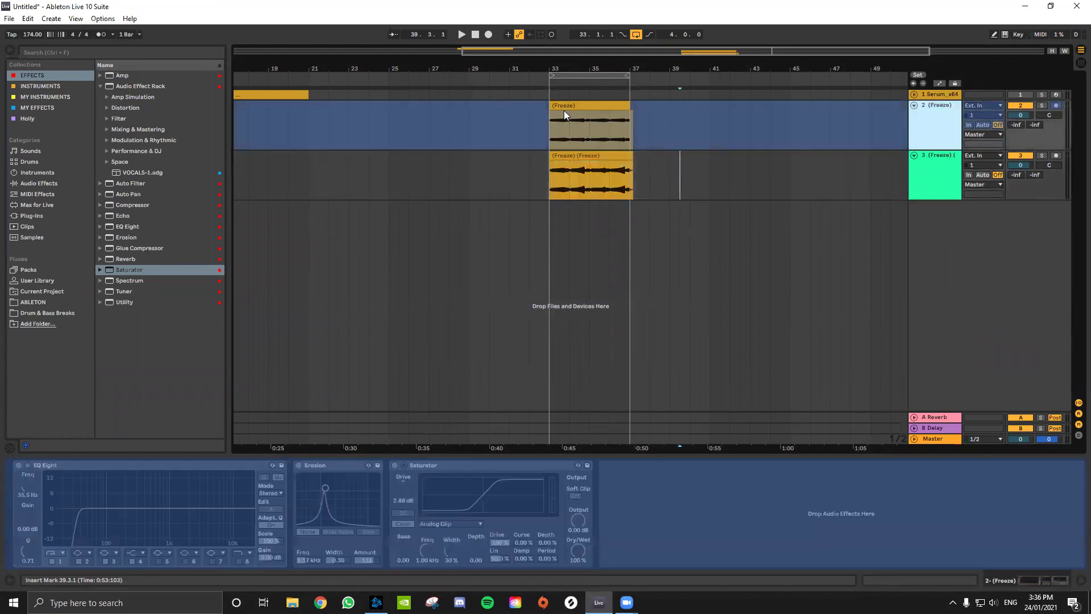
pyautogui.rightClick(938, 107)
pyautogui.click(963, 180)
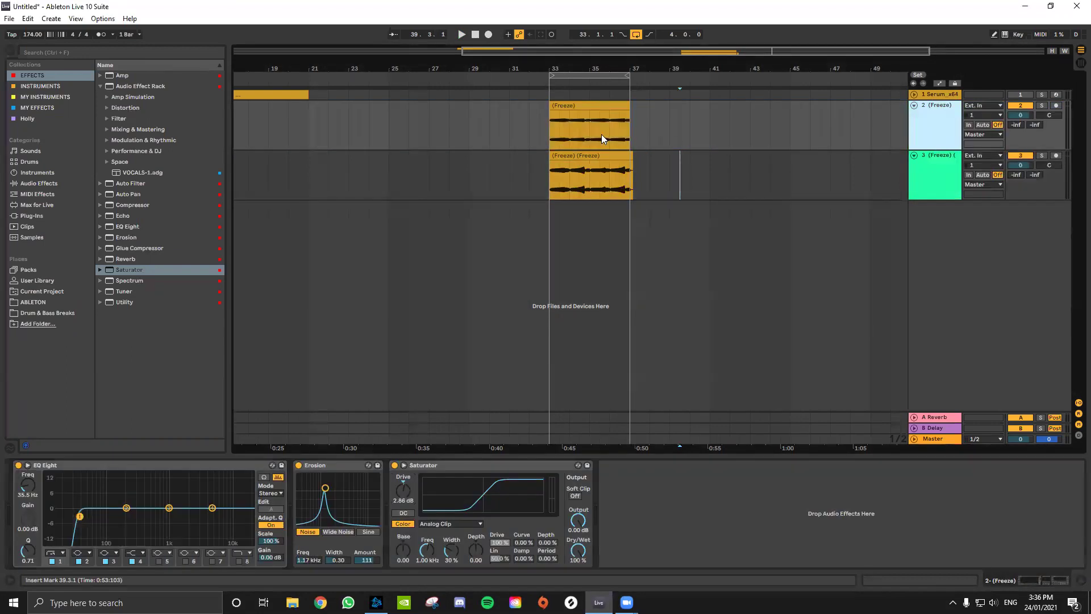
pyautogui.moveTo(565, 121); pyautogui.dragTo(439, 102)
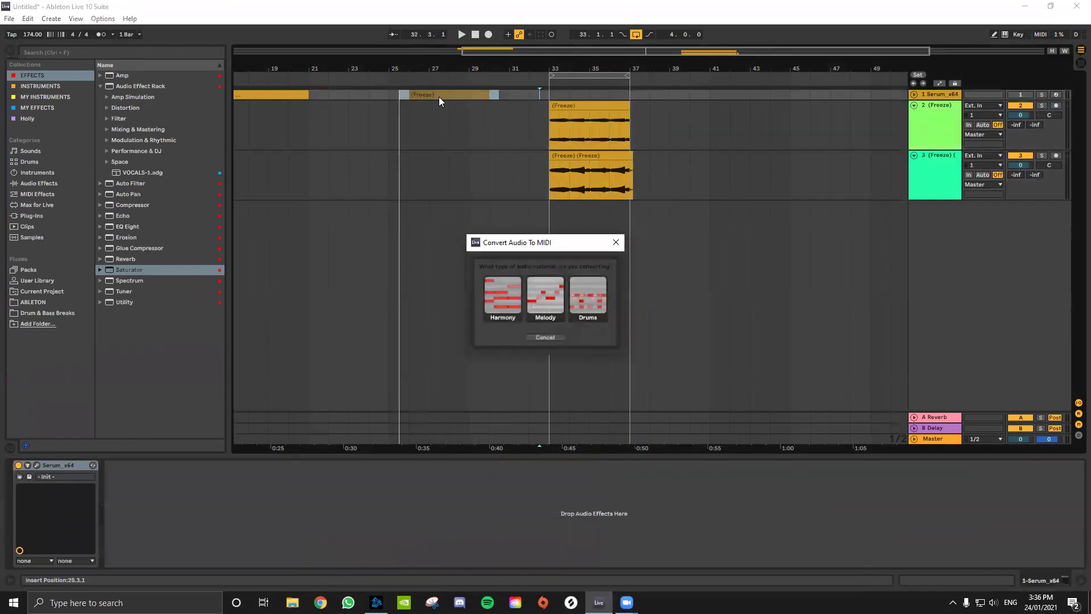
pyautogui.click(546, 337)
pyautogui.moveTo(585, 106); pyautogui.dragTo(439, 107)
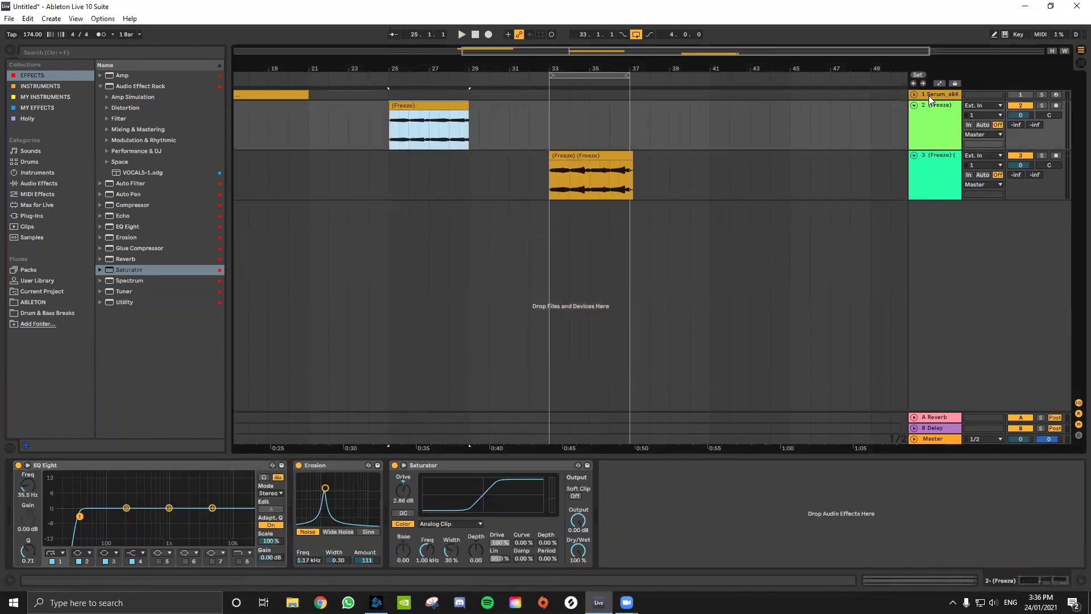
# Audition the newly bounced clip on track 3 over bars 33 to 37.
pyautogui.click(642, 188)
pyautogui.scroll(3, 636, 177)
pyautogui.click(532, 157)
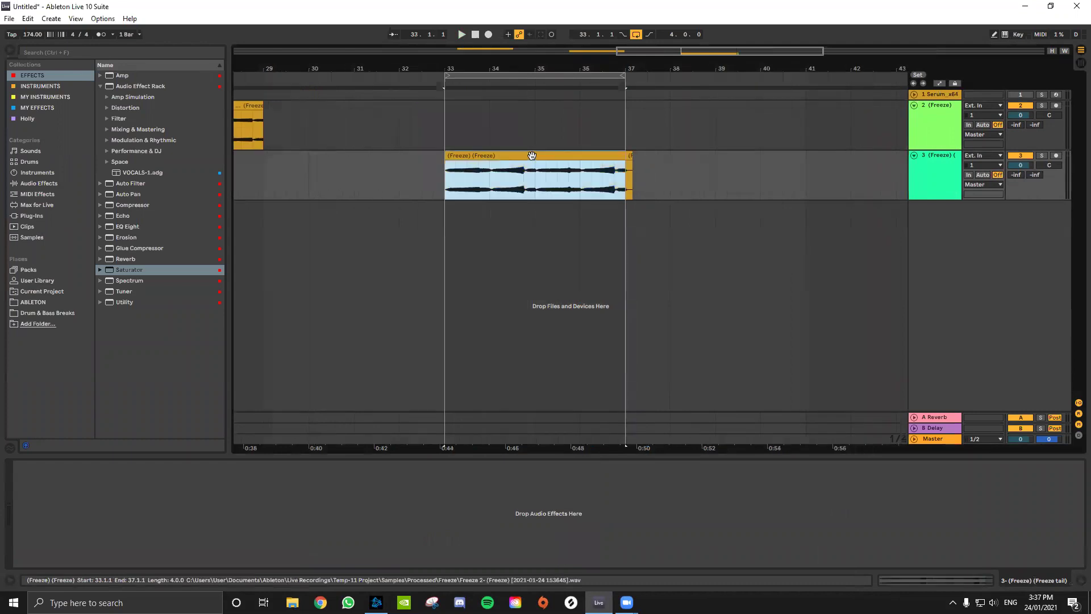
pyautogui.click(933, 173)
pyautogui.press('space')
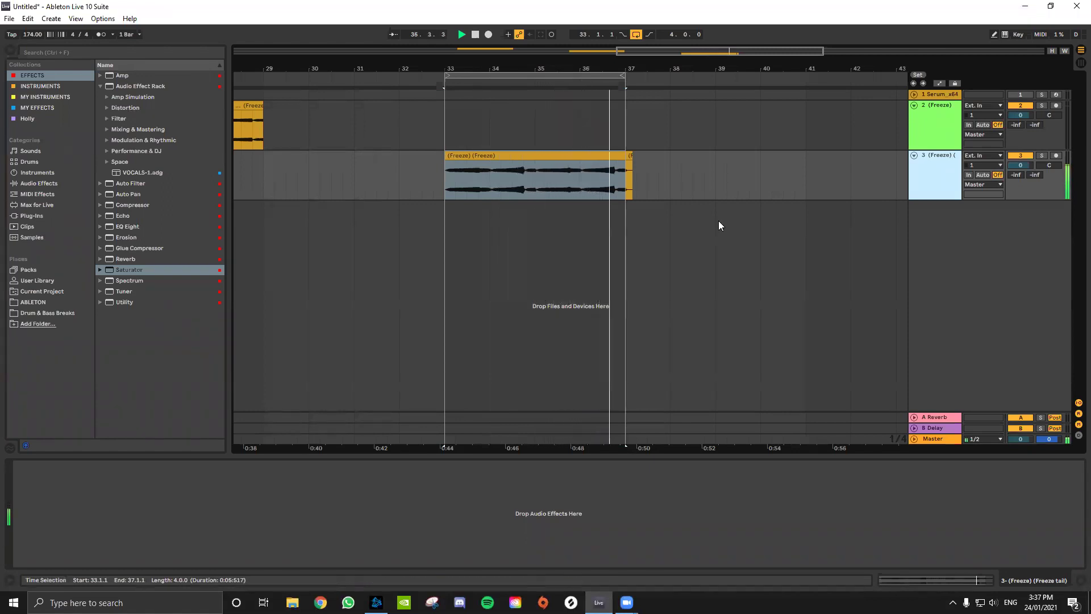
pyautogui.click(659, 191)
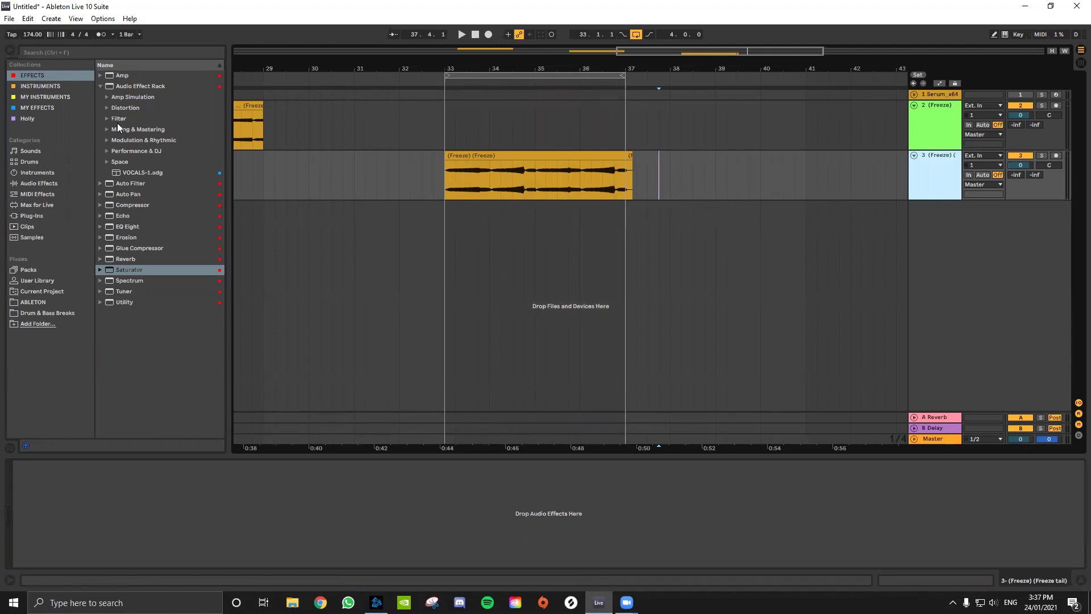
# Load the VOCALS-1 rack onto track 3, expand its Delay, Reverb and EQ Eight, and set DELAY DW to 0%.
pyautogui.doubleClick(116, 172)
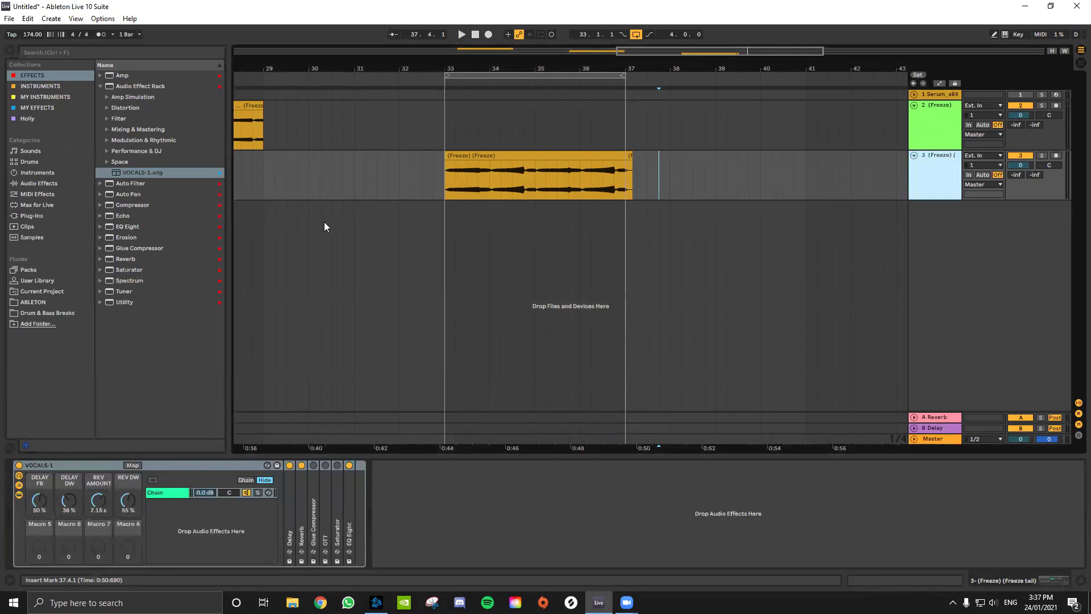
pyautogui.doubleClick(291, 512)
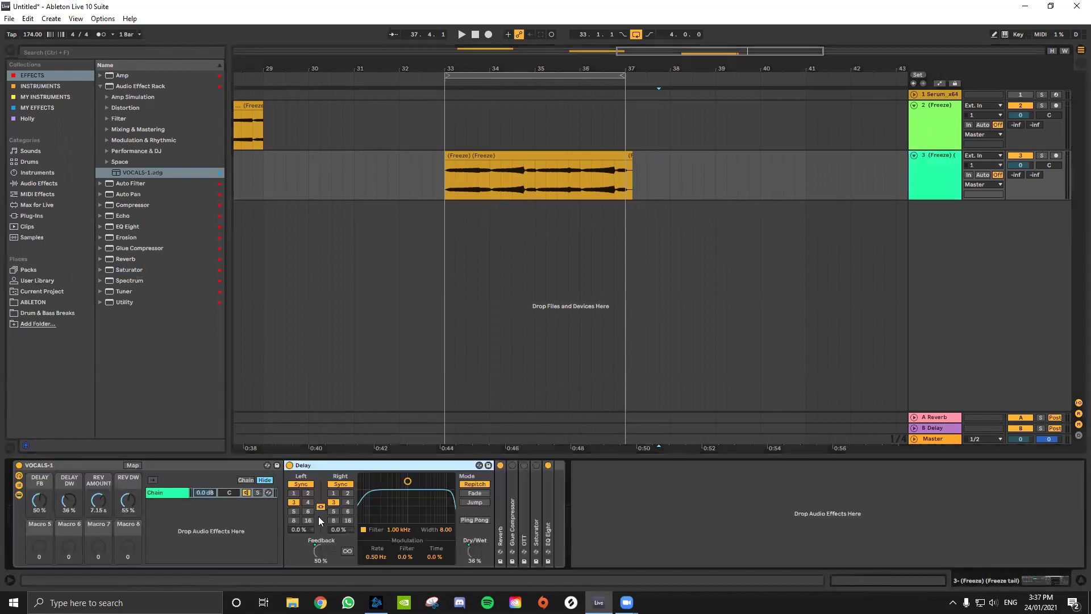
pyautogui.doubleClick(503, 491)
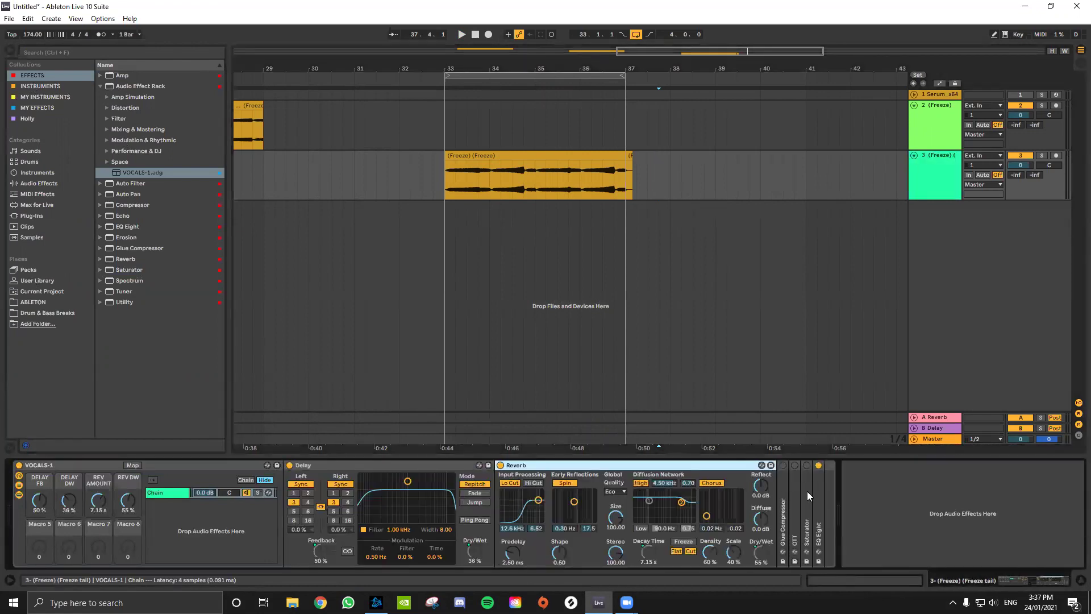
pyautogui.doubleClick(807, 491)
pyautogui.doubleClick(962, 465)
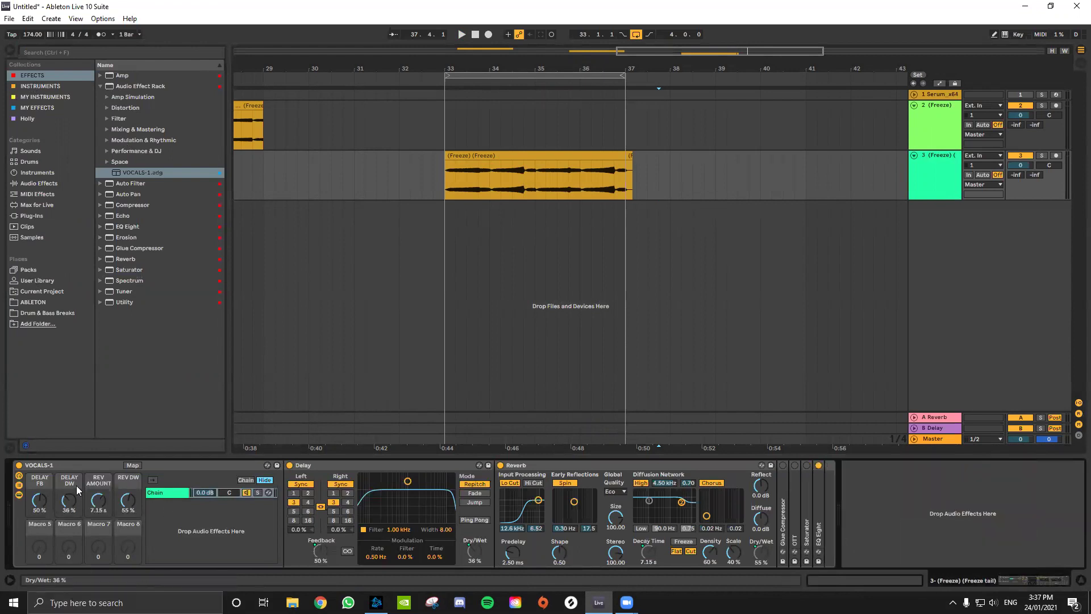
pyautogui.doubleClick(819, 504)
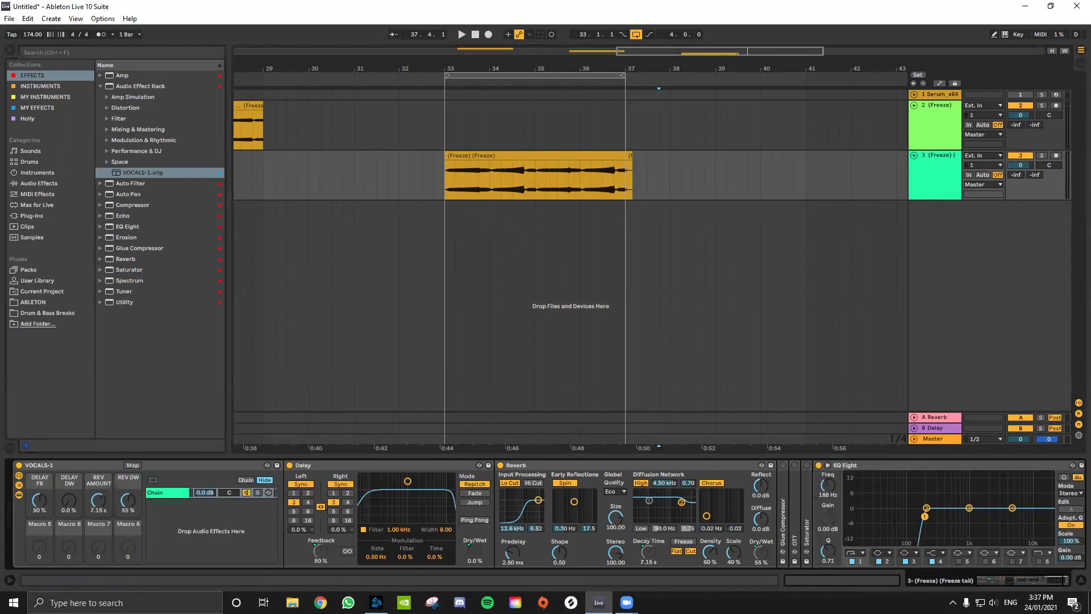
# Play the track 3 clip and set the rack's REV AMOUNT to 3.71 s and REV DW to 43%.
pyautogui.click(458, 173)
pyautogui.press('space')
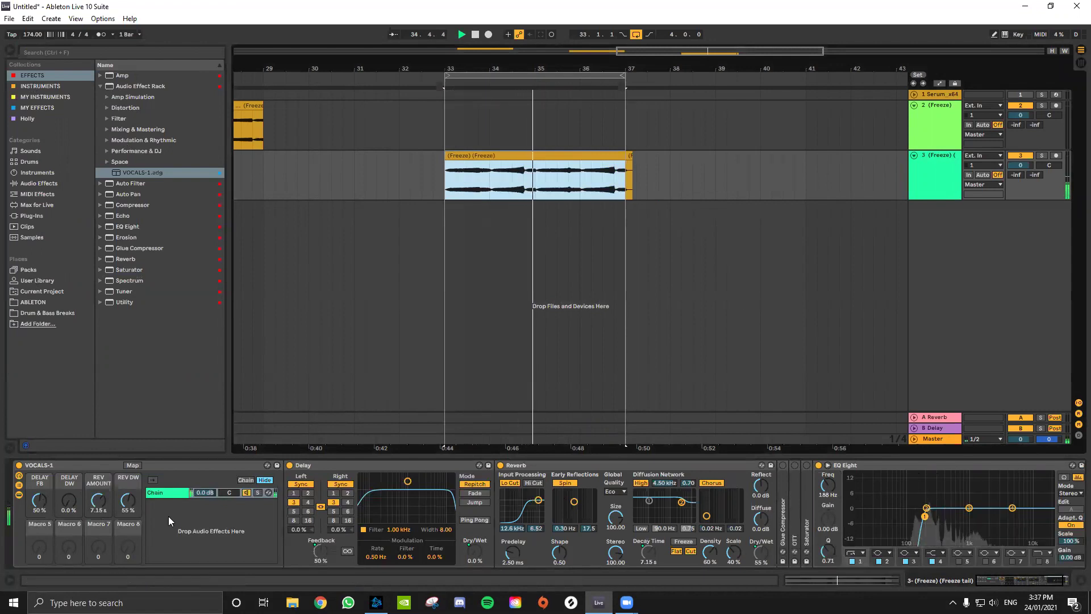
pyautogui.moveTo(96, 501); pyautogui.dragTo(127, 510)
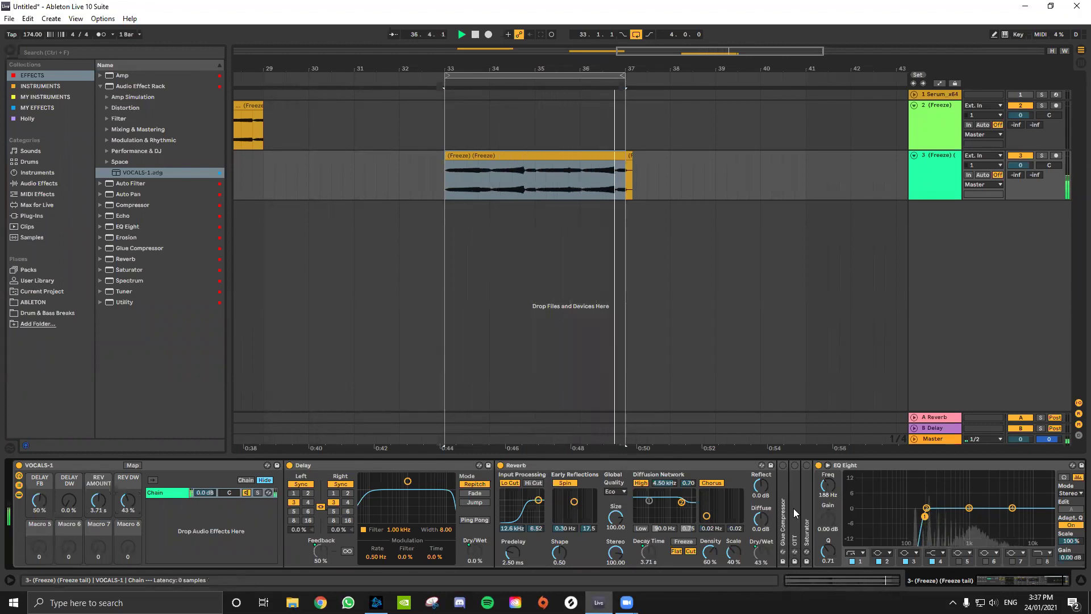
# Set the rack's Saturator to 4.00 dB drive and 100% wet, and boost EQ Eight's high shelf 4.09 dB at about 1.24 kHz.
pyautogui.doubleClick(809, 509)
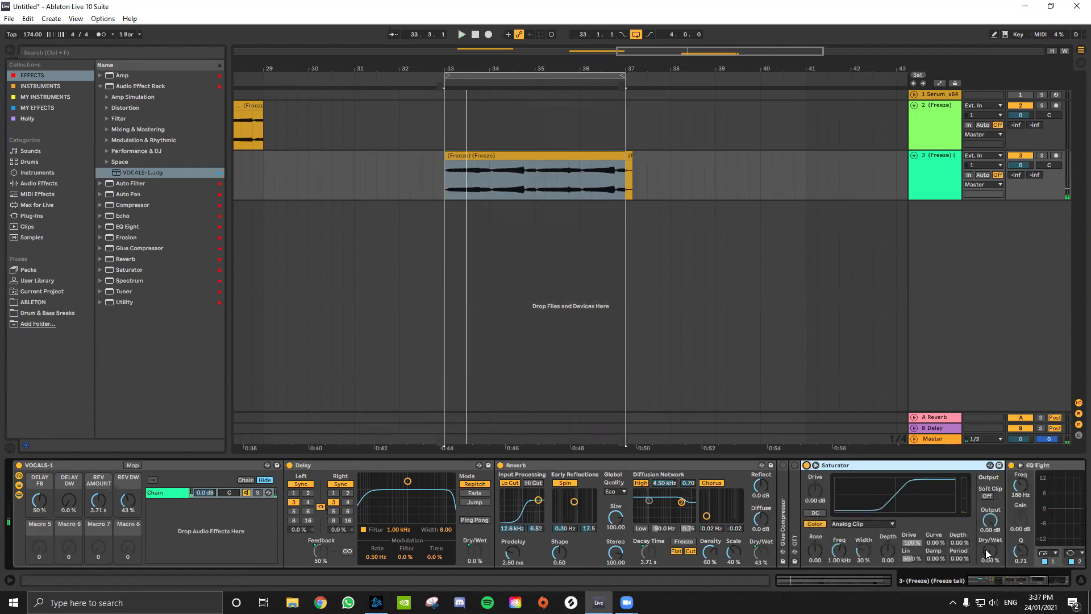
pyautogui.moveTo(816, 489); pyautogui.dragTo(816, 479)
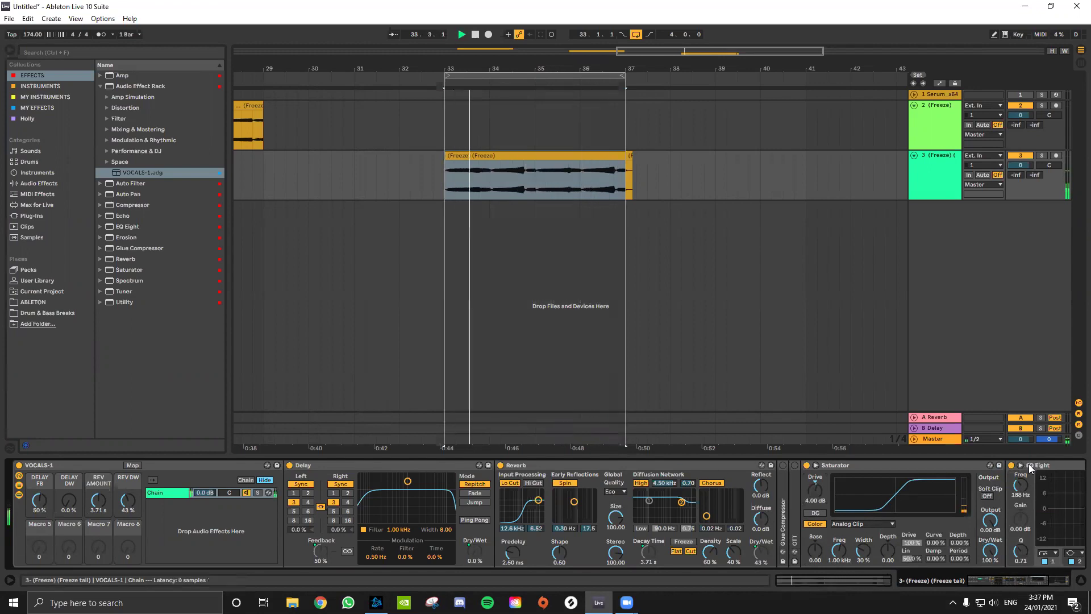
pyautogui.doubleClick(962, 464)
pyautogui.moveTo(1014, 503); pyautogui.dragTo(975, 502)
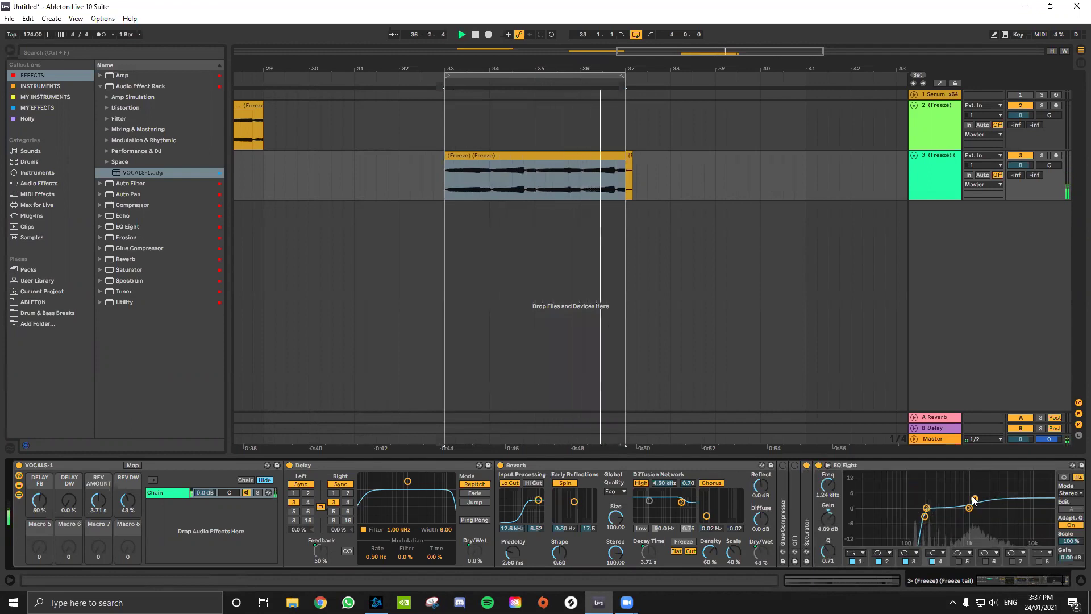
# Insert a new audio track below track 3 and delete the short freeze-tail clip at bar 37.
pyautogui.click(913, 255)
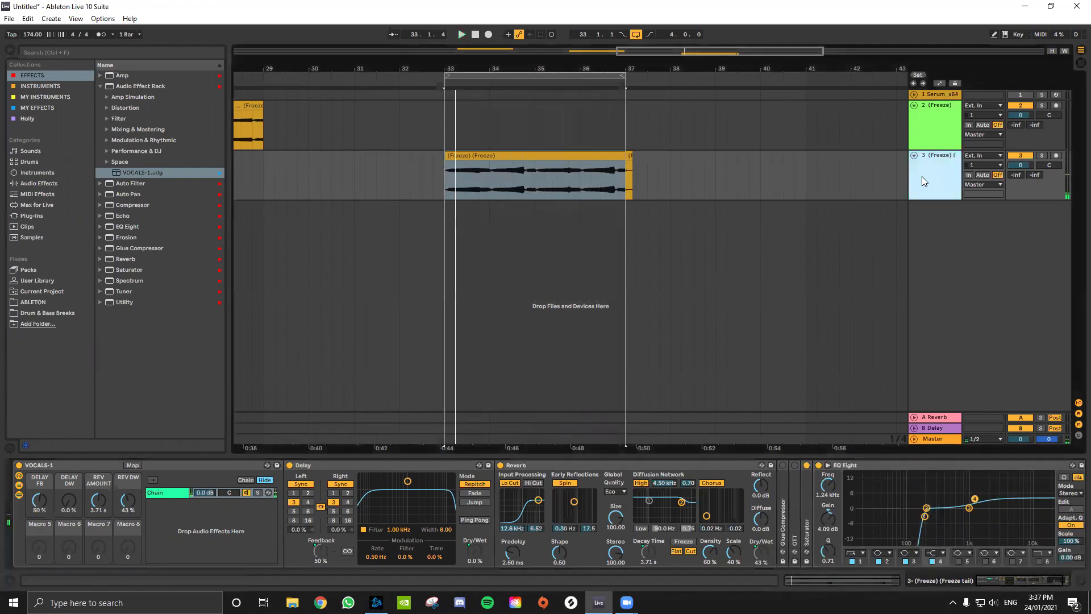
pyautogui.hotkey('ctrl', 't')
pyautogui.click(628, 158)
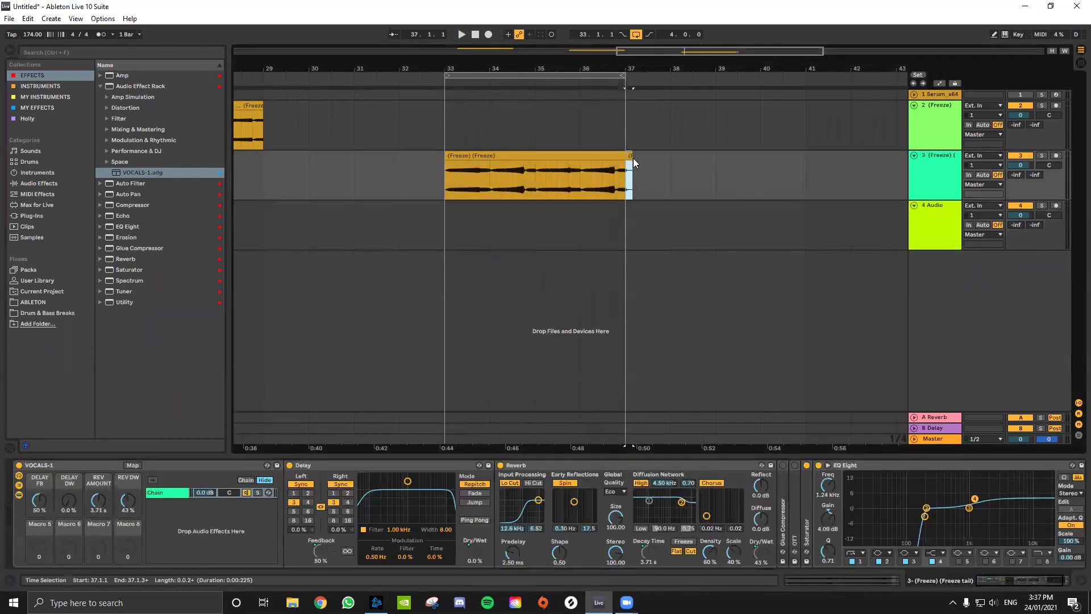
pyautogui.scroll(-6, 523, 198)
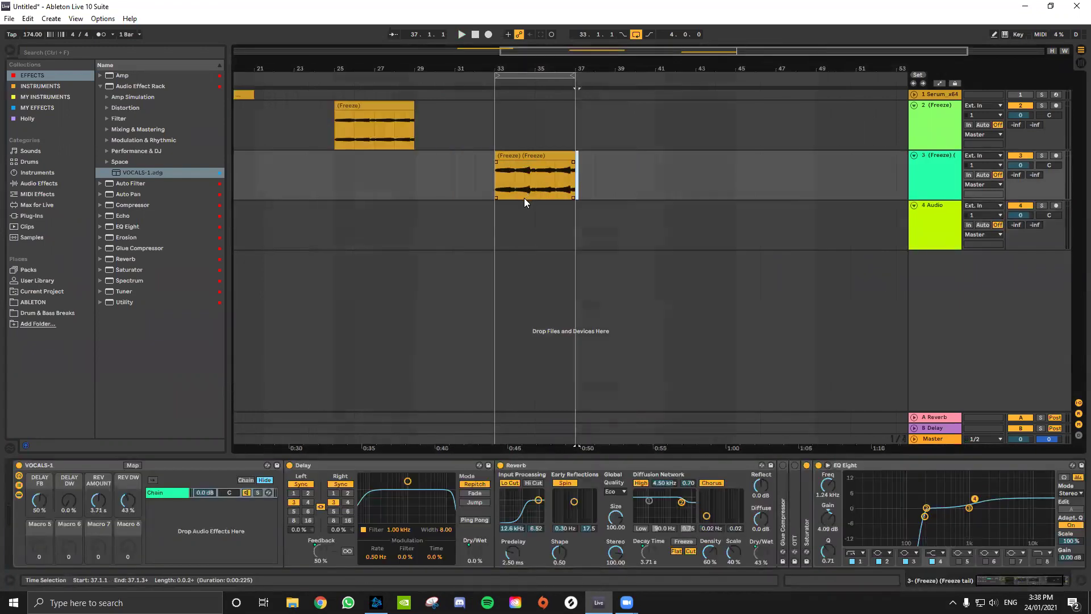
# Duplicate the four-bar clip on track 3 eight times up to bar 69 and extend the arrangement loop to bars 33–69.
pyautogui.click(620, 157)
pyautogui.hotkey('ctrl', 'd')
pyautogui.hotkey('ctrl', 'd')
pyautogui.hotkey('ctrl', 'd')
pyautogui.hotkey('ctrl', 'd')
pyautogui.hotkey('ctrl', 'd')
pyautogui.hotkey('ctrl', 'd')
pyautogui.hotkey('ctrl', 'd')
pyautogui.hotkey('ctrl', 'd')
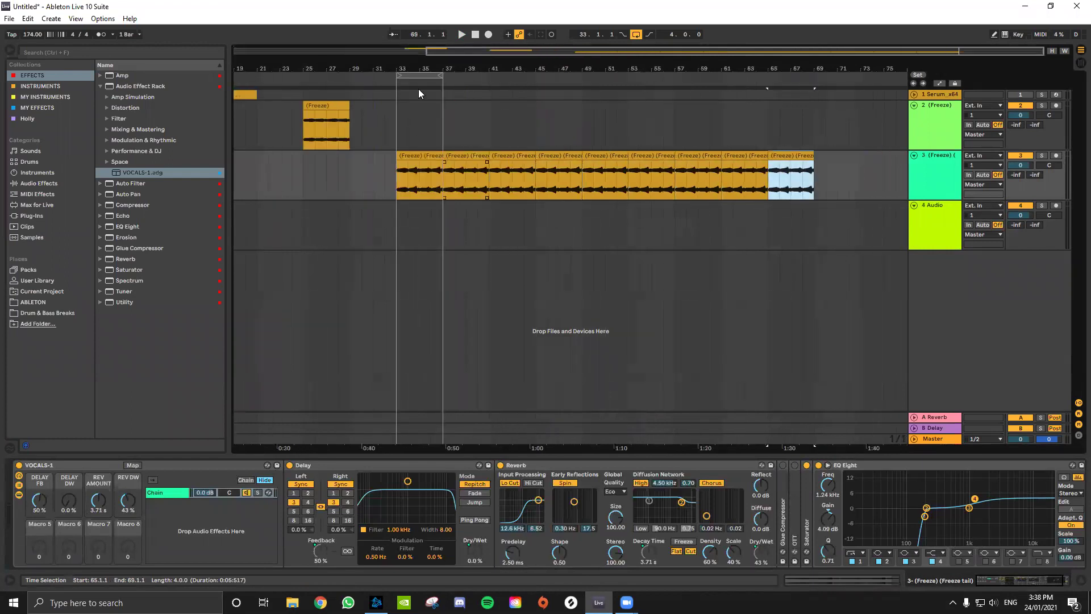
pyautogui.moveTo(440, 77); pyautogui.dragTo(813, 117)
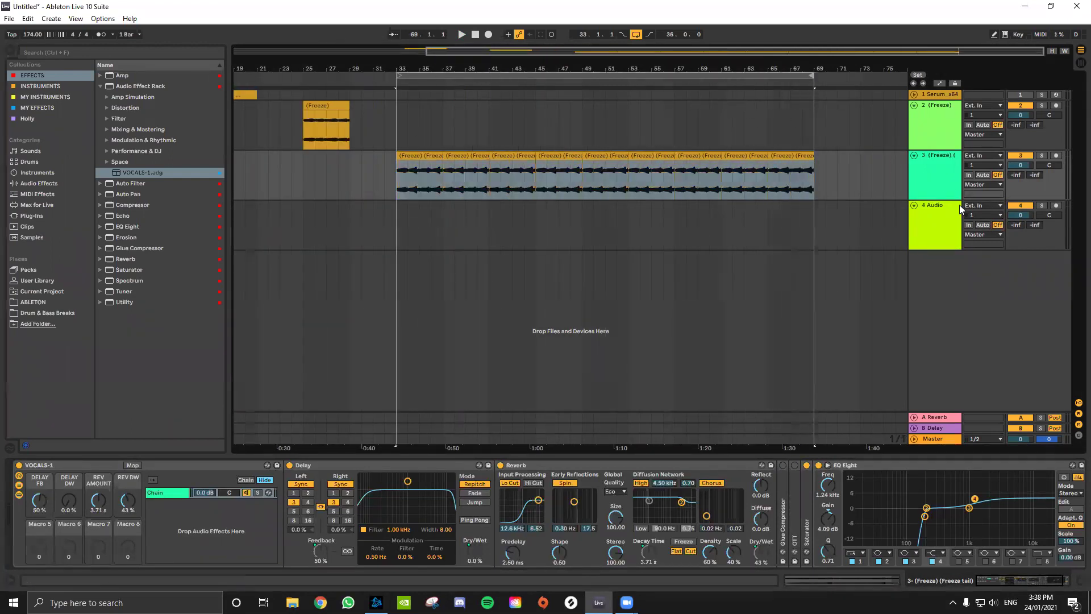
# Set the audio input of track 4 to the post-mixer output of track 3.
pyautogui.click(942, 208)
pyautogui.click(985, 205)
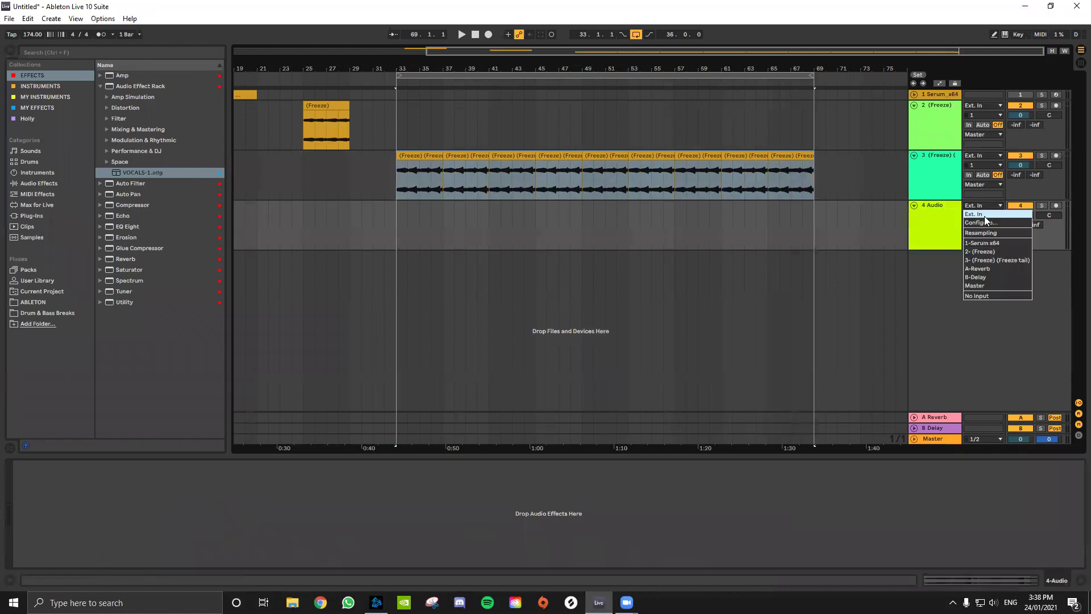
pyautogui.click(992, 258)
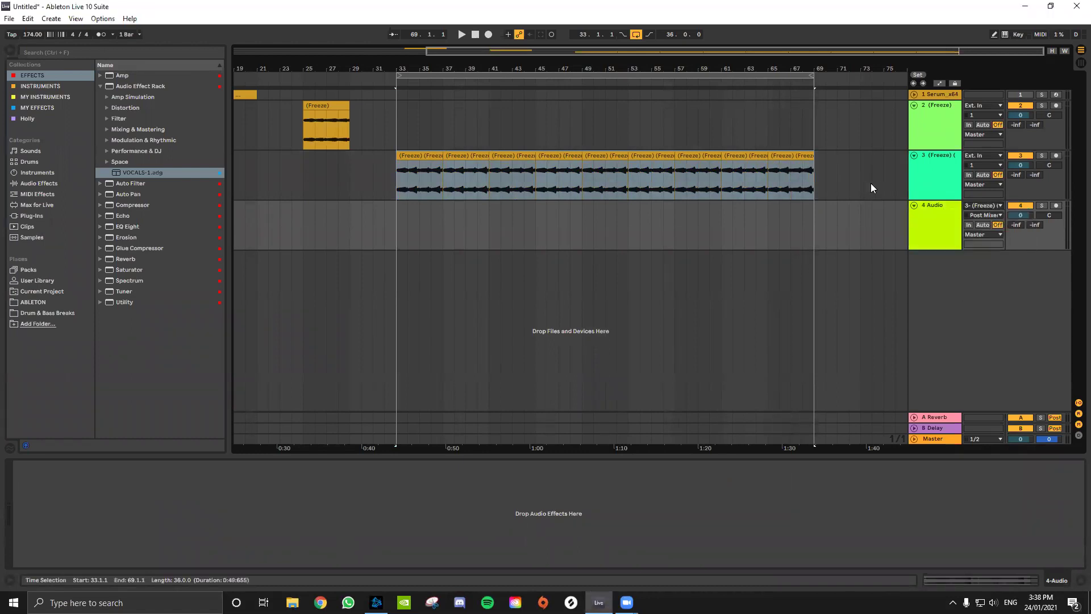
pyautogui.click(929, 167)
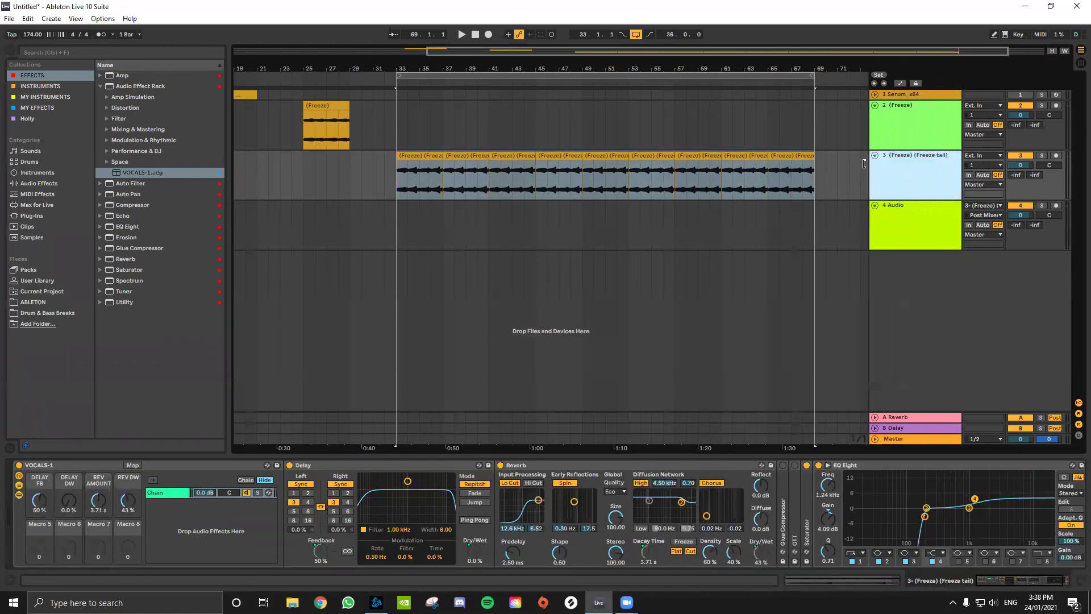
pyautogui.click(733, 226)
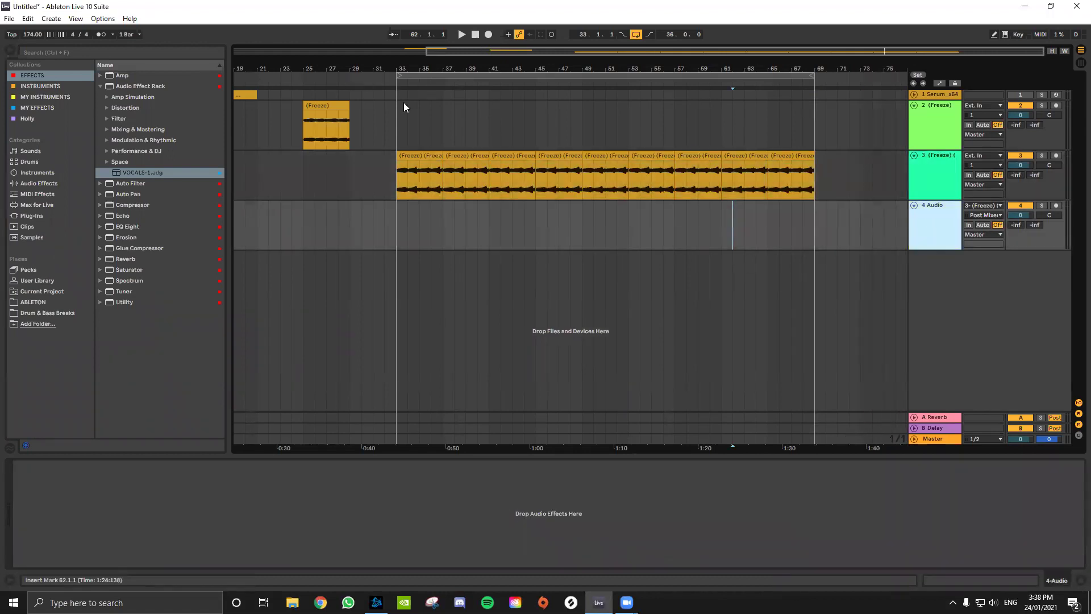
# Arm track 4 and start recording track 3's processed output into it from bar 33.
pyautogui.click(428, 177)
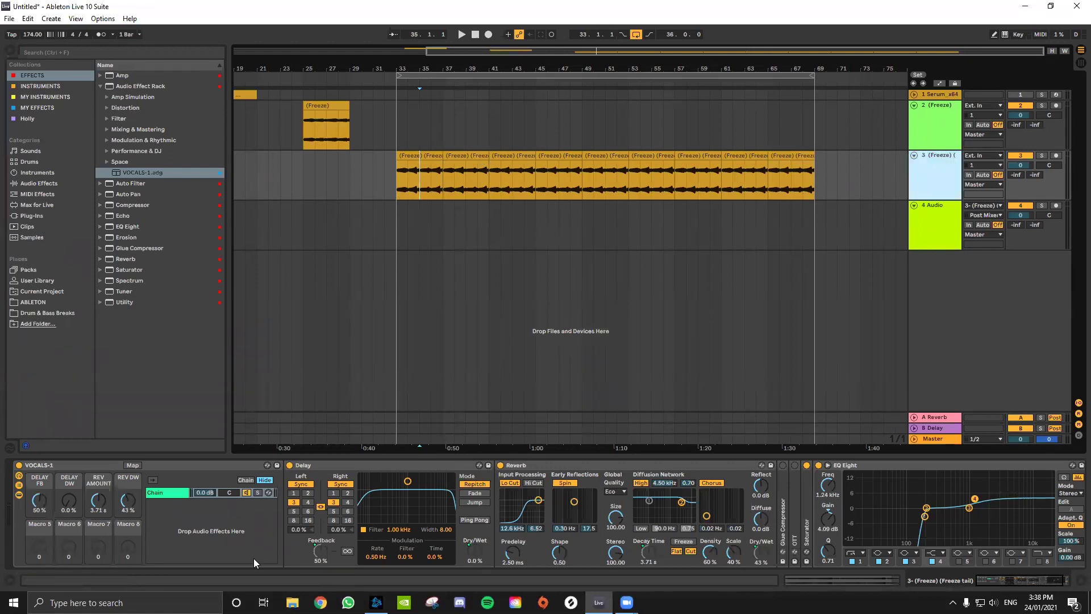
pyautogui.click(490, 36)
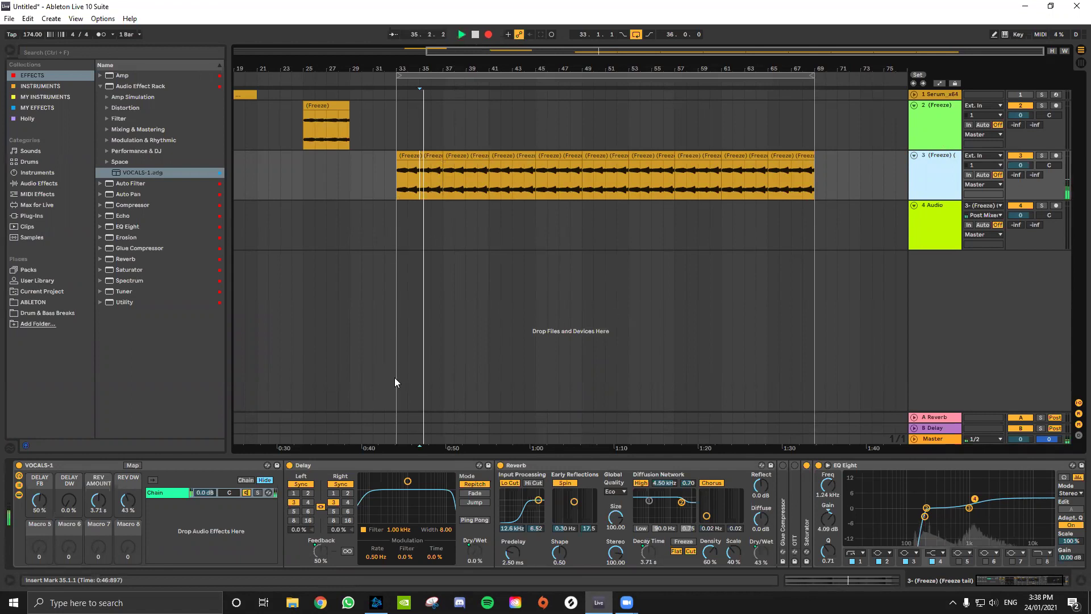
pyautogui.click(1055, 205)
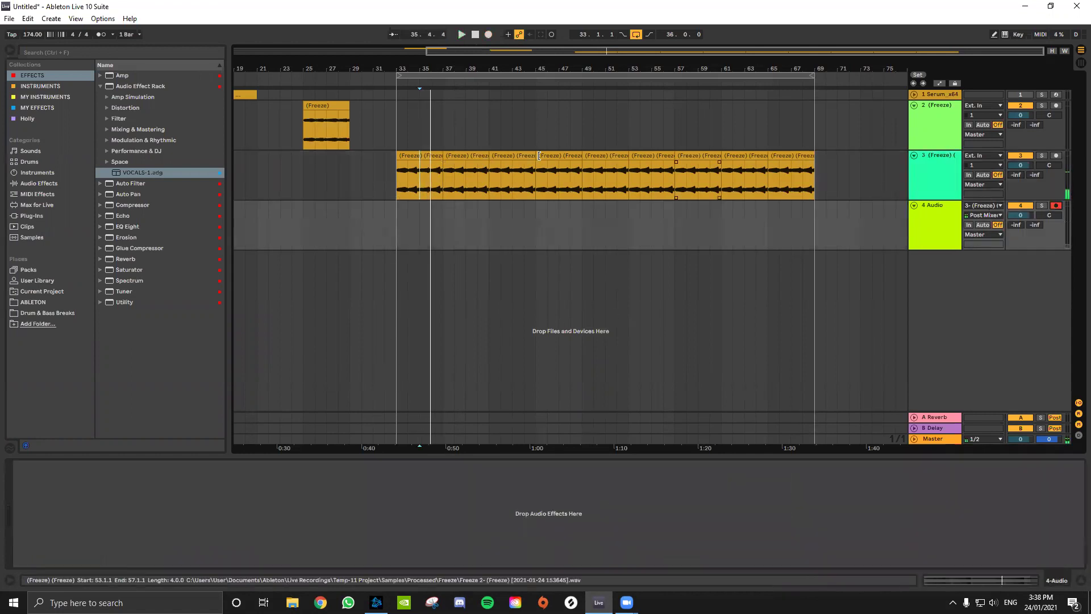
pyautogui.click(410, 157)
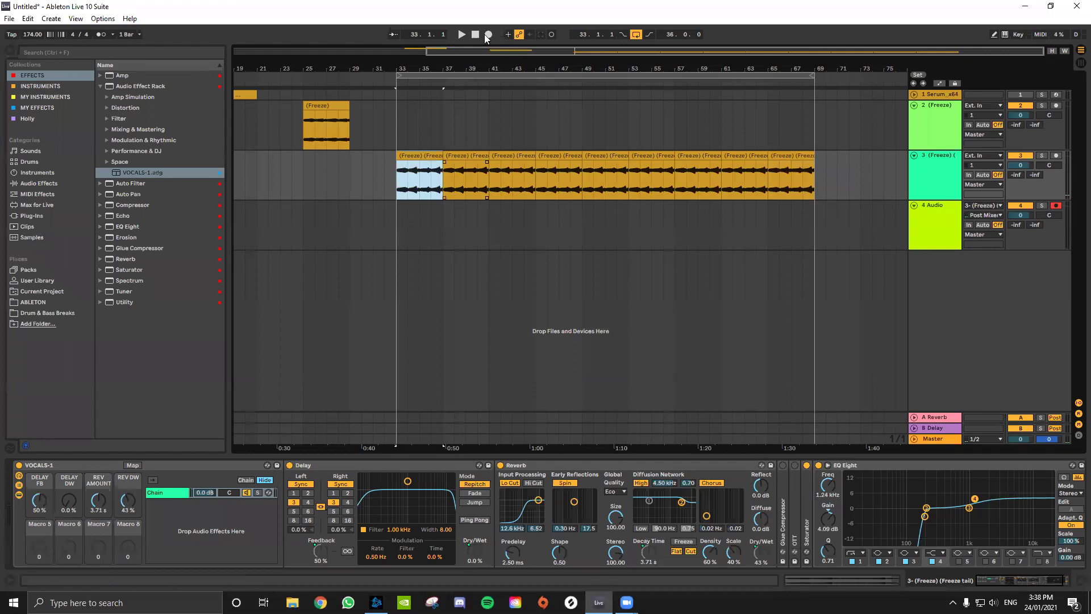
pyautogui.press('F9')
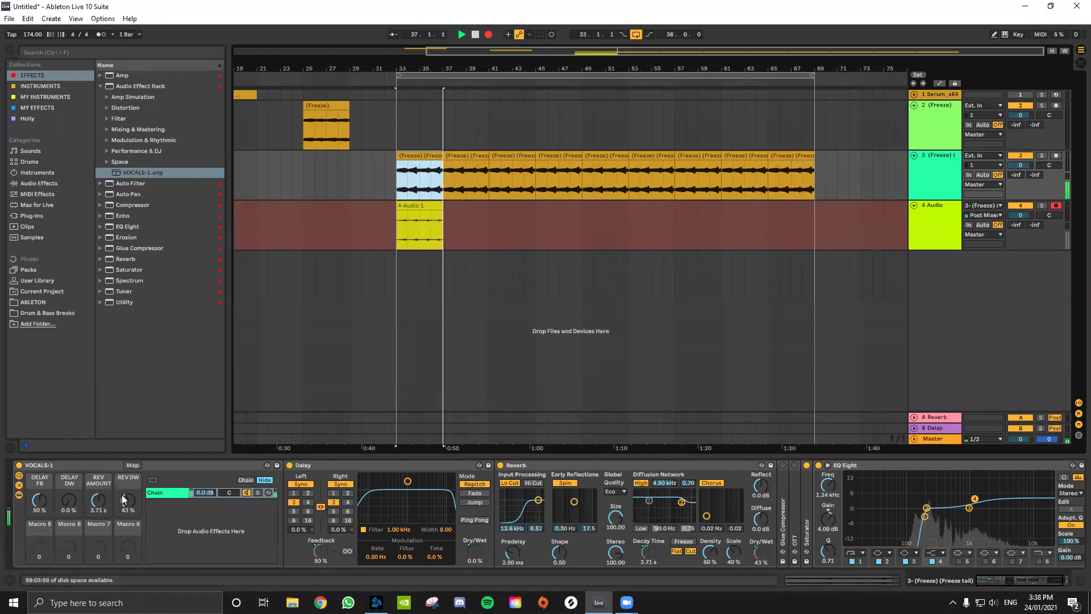
# While recording, lower the rack's reverb amount to 3.10 s and reverb dry/wet to 19%, adjust EQ Eight's bands, and stop recording.
pyautogui.moveTo(98, 501); pyautogui.dragTo(98, 526)
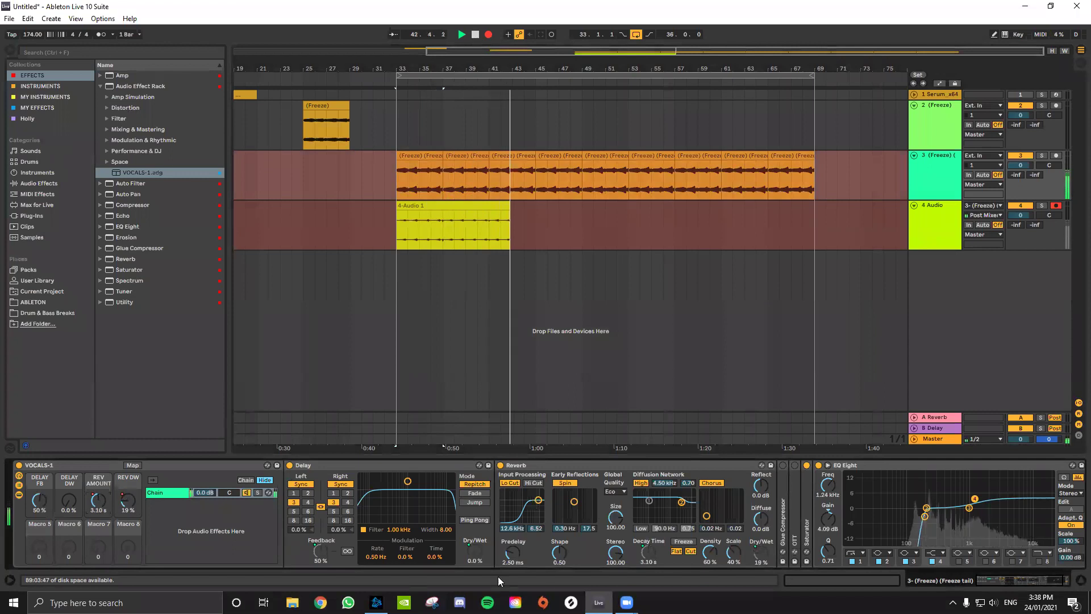
pyautogui.click(516, 483)
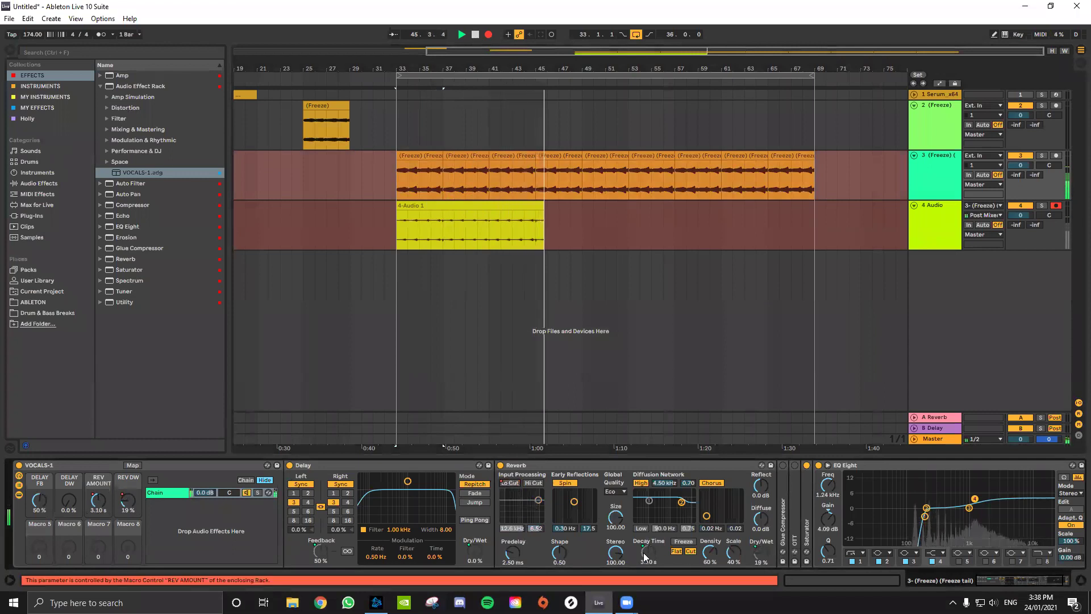
pyautogui.moveTo(974, 498); pyautogui.dragTo(910, 516)
pyautogui.moveTo(831, 487); pyautogui.dragTo(832, 477)
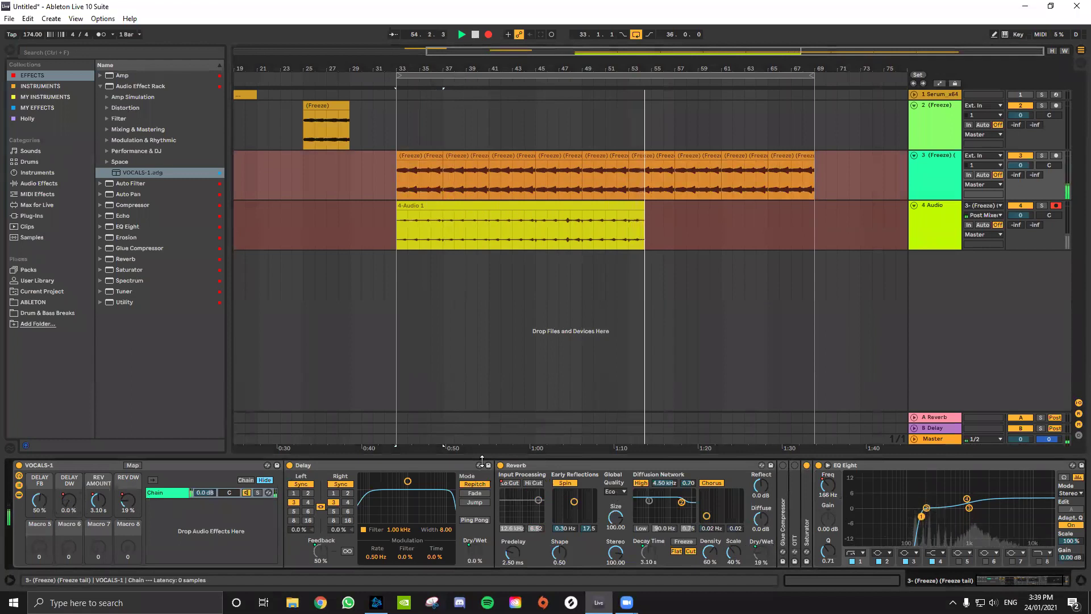
pyautogui.press('space')
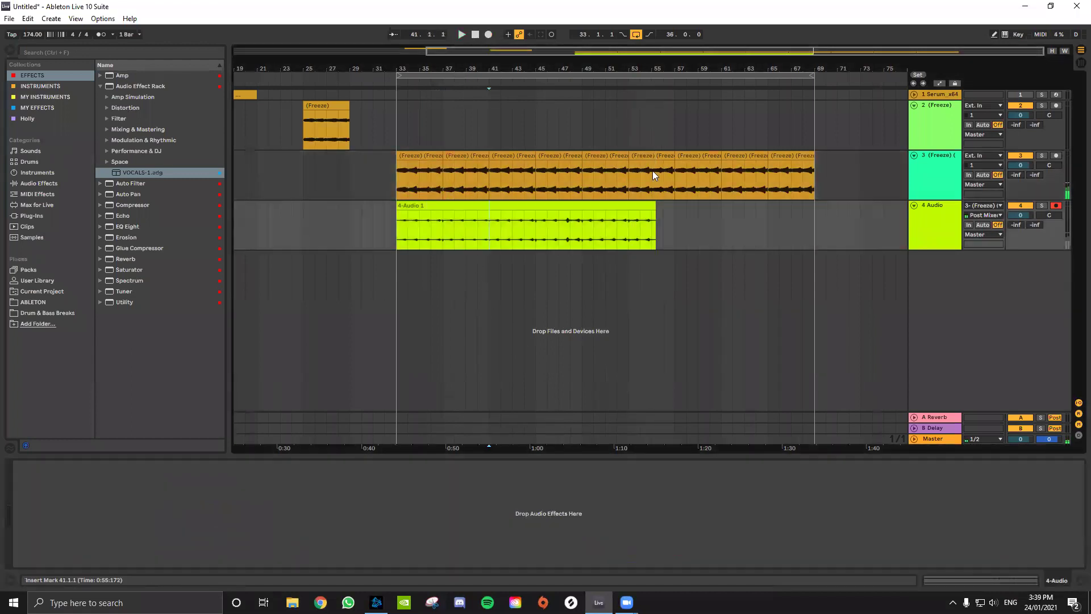
# Move the track 2 clip to start at bar 33 and audition it with track 3 muted and track 2 soloed.
pyautogui.click(522, 206)
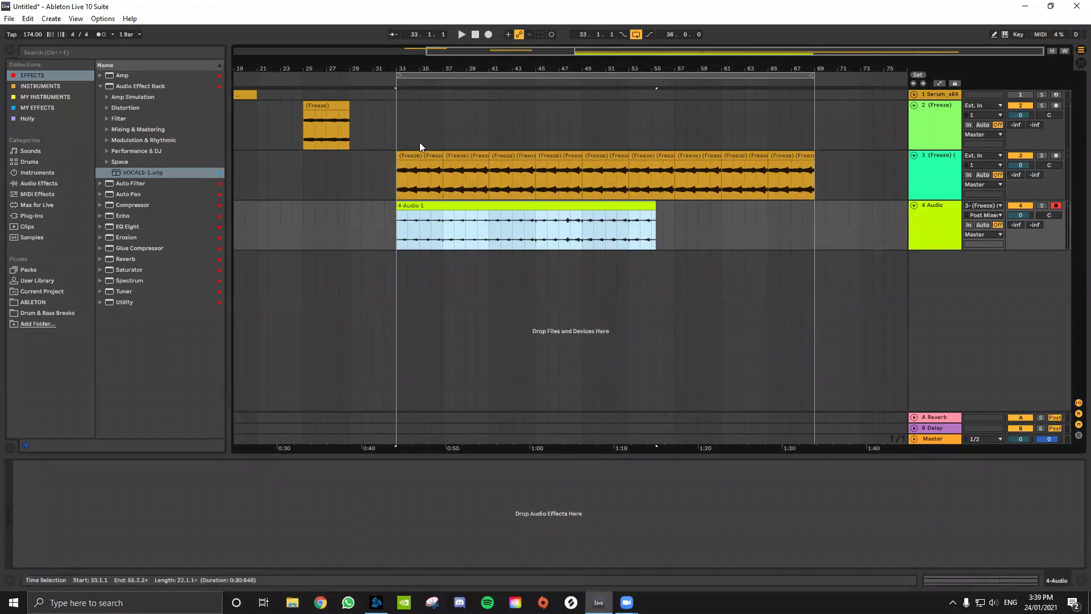
pyautogui.scroll(-2, 449, 177)
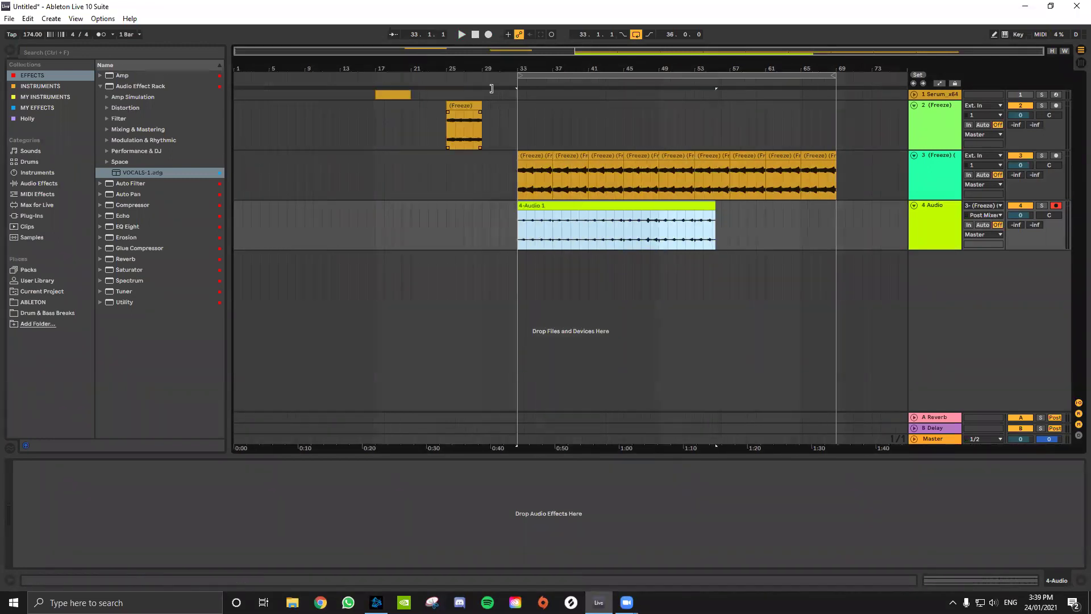
pyautogui.moveTo(460, 105); pyautogui.dragTo(532, 112)
pyautogui.click(1016, 156)
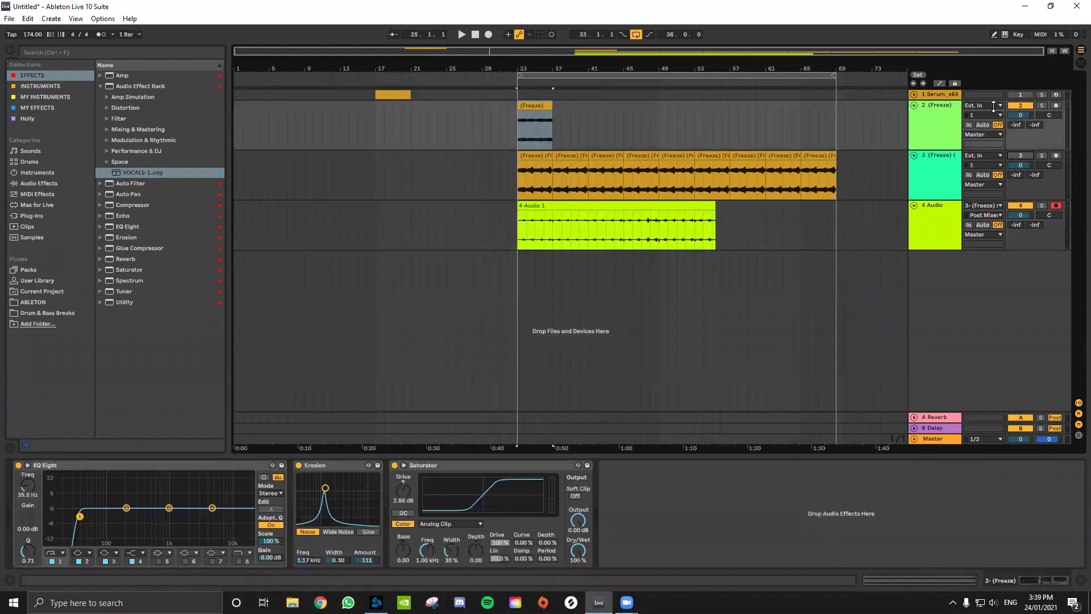
pyautogui.press('space')
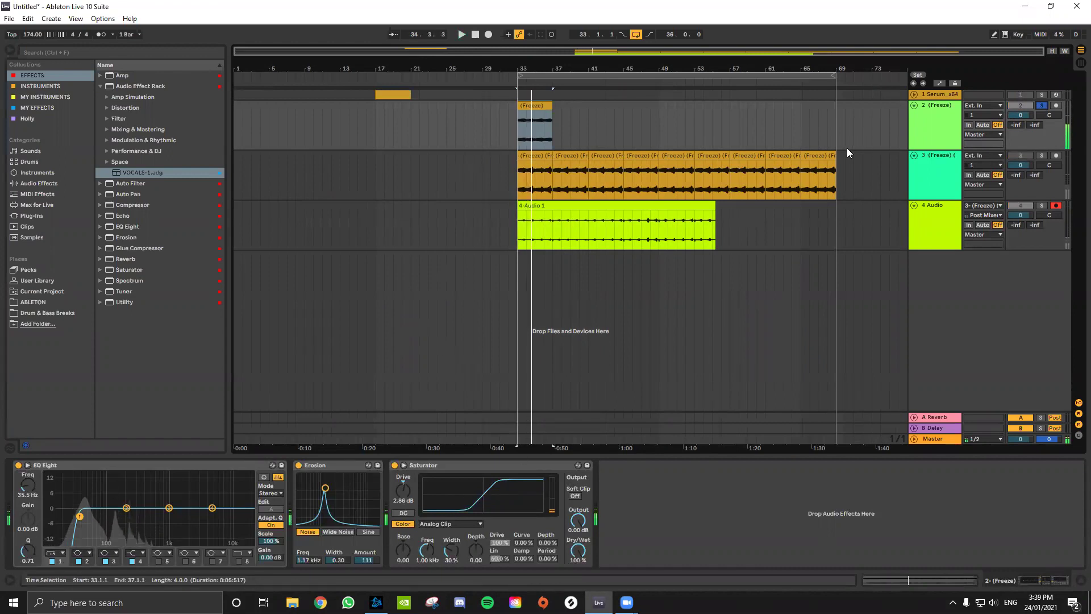
pyautogui.press('space')
# Split the recorded clip on track 4 every four bars from bar 37 to bar 53 and delete the remainder after bar 53.
pyautogui.click(549, 226)
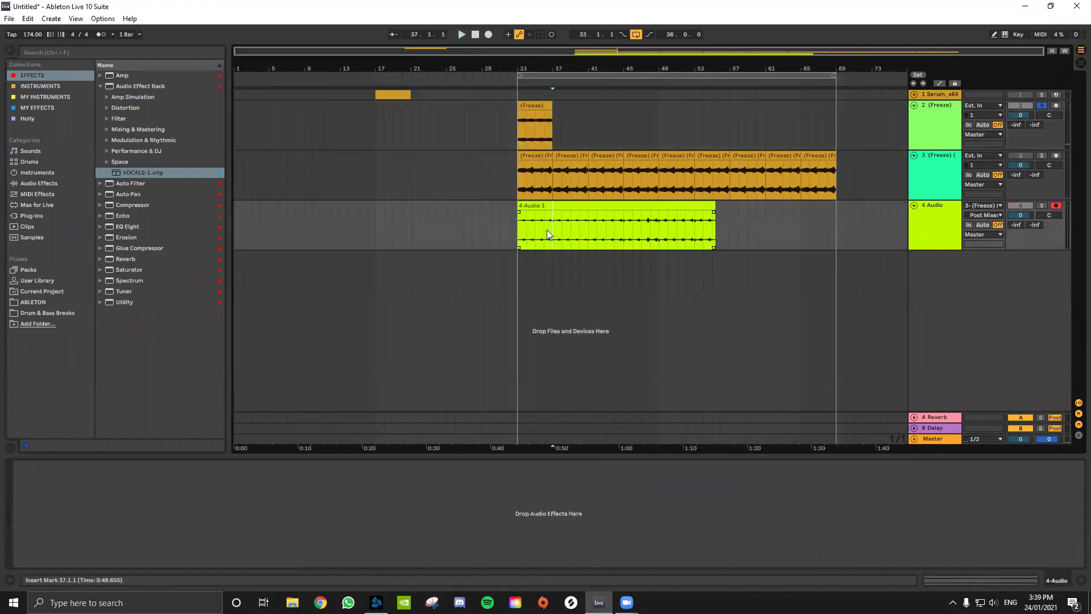
pyautogui.click(587, 229)
pyautogui.hotkey('ctrl', 'e')
pyautogui.click(624, 229)
pyautogui.hotkey('ctrl', 'e')
pyautogui.click(660, 225)
pyautogui.hotkey('ctrl', 'e')
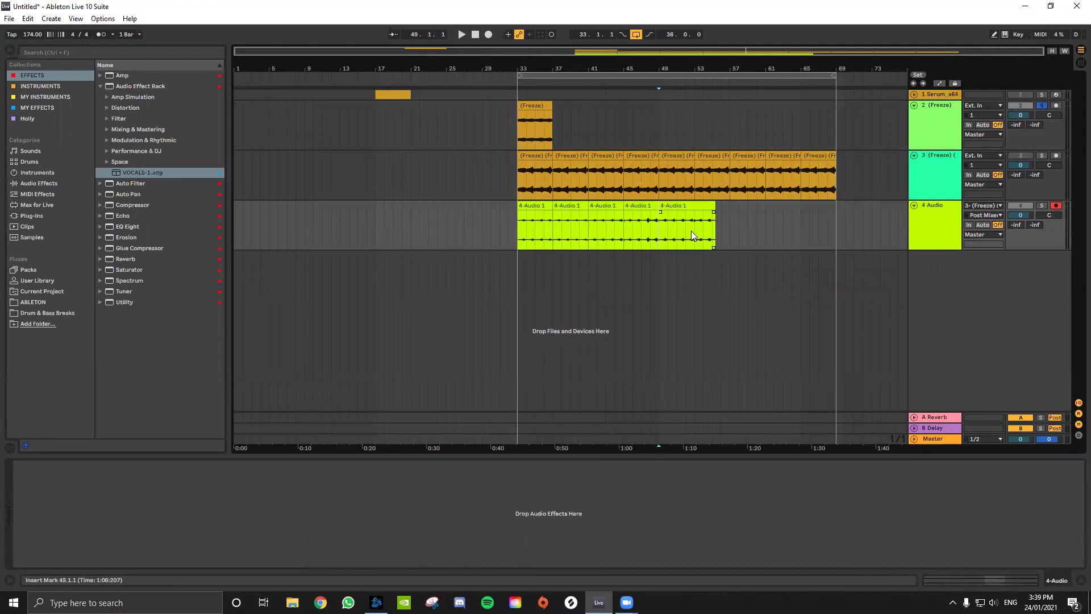
pyautogui.click(706, 209)
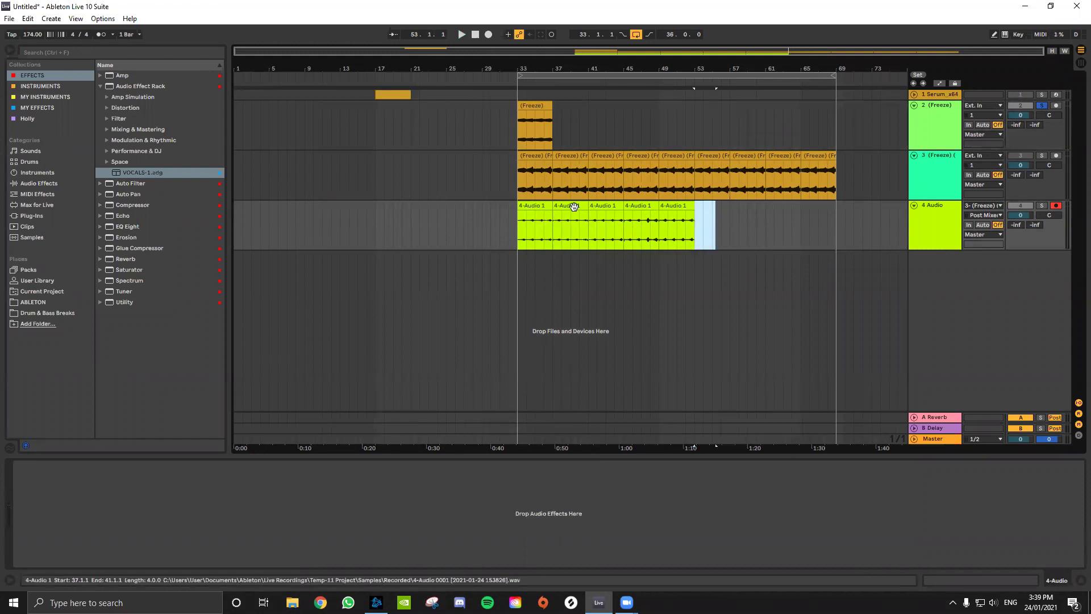
pyautogui.press('Delete')
# Delete the early four-bar clips on track 4 and rearrange the later takes to fill bars 33–53.
pyautogui.moveTo(588, 227); pyautogui.dragTo(526, 207)
pyautogui.press('Delete')
pyautogui.moveTo(640, 208); pyautogui.dragTo(561, 208)
pyautogui.keyDown('shift'); pyautogui.click(670, 205); pyautogui.keyUp('shift')
pyautogui.hotkey('ctrl', 'z')
pyautogui.click(705, 226)
pyautogui.click(720, 224)
pyautogui.keyDown('shift'); pyautogui.click(680, 205); pyautogui.keyUp('shift')
pyautogui.moveTo(680, 206); pyautogui.dragTo(570, 211)
pyautogui.click(656, 276)
pyautogui.hotkey('ctrl', 'z')
pyautogui.click(707, 243)
pyautogui.click(685, 211)
pyautogui.moveTo(684, 211); pyautogui.dragTo(576, 209)
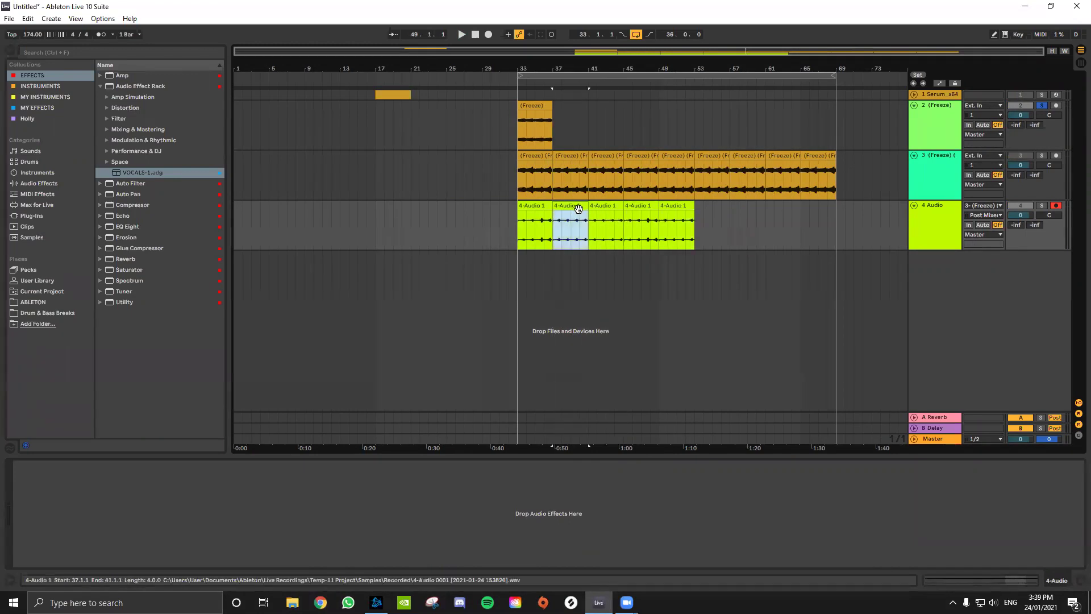
# Duplicate the track 2 clip four times up to bar 53 and play it from bar 33 together with soloed track 4.
pyautogui.click(533, 107)
pyautogui.hotkey('ctrl', 'd')
pyautogui.hotkey('ctrl', 'd')
pyautogui.hotkey('ctrl', 'd')
pyautogui.hotkey('ctrl', 'd')
pyautogui.click(534, 108)
pyautogui.press('space')
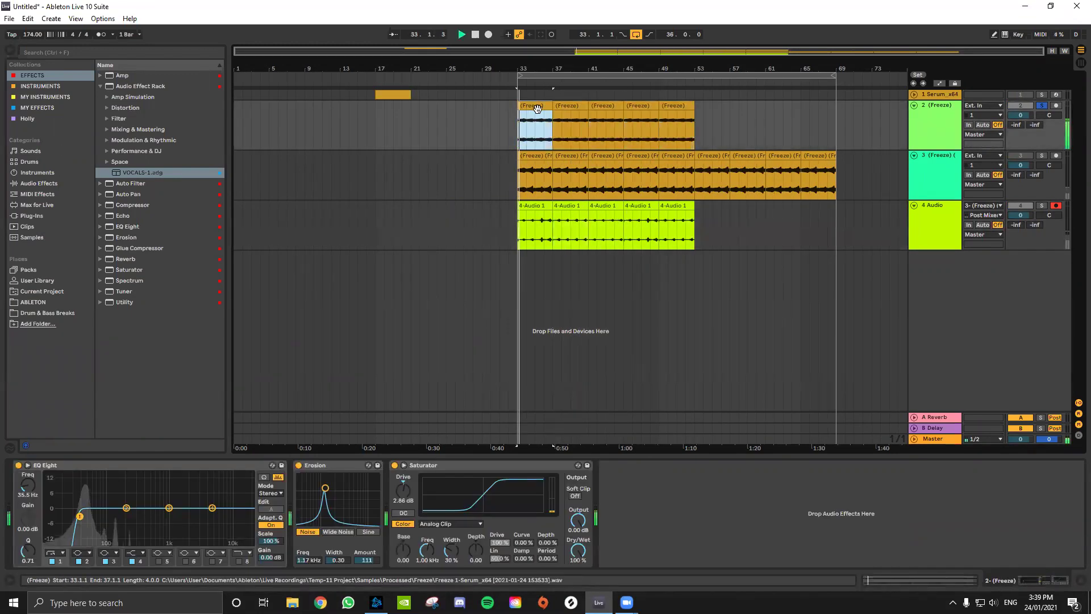
pyautogui.click(1041, 205)
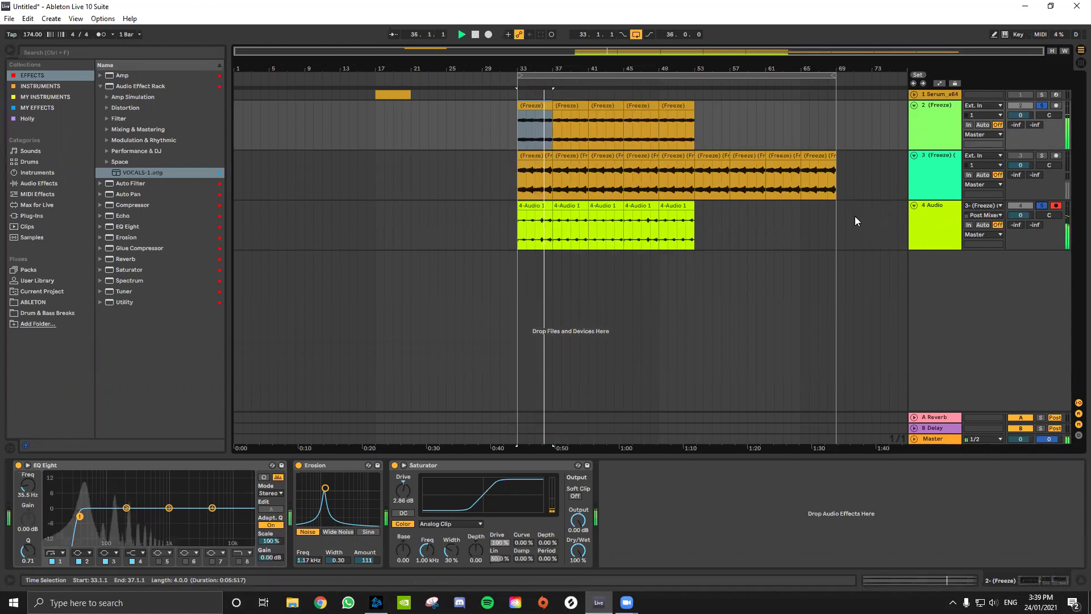
# Insert EQ Eight on track 4 and set its first band as a low cut at 166 Hz.
pyautogui.click(935, 226)
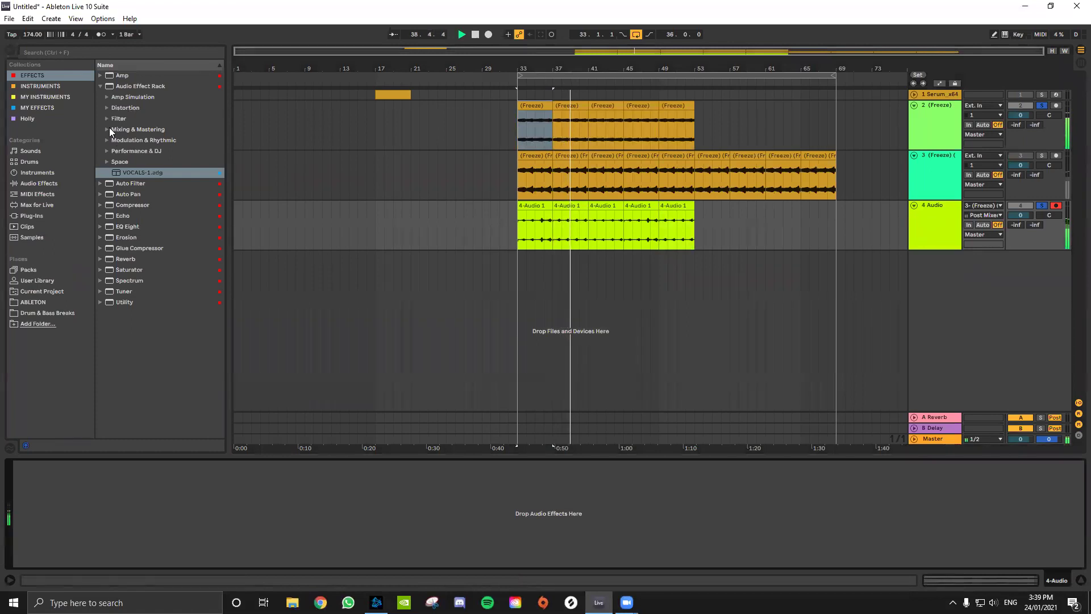
pyautogui.moveTo(124, 226); pyautogui.dragTo(54, 494)
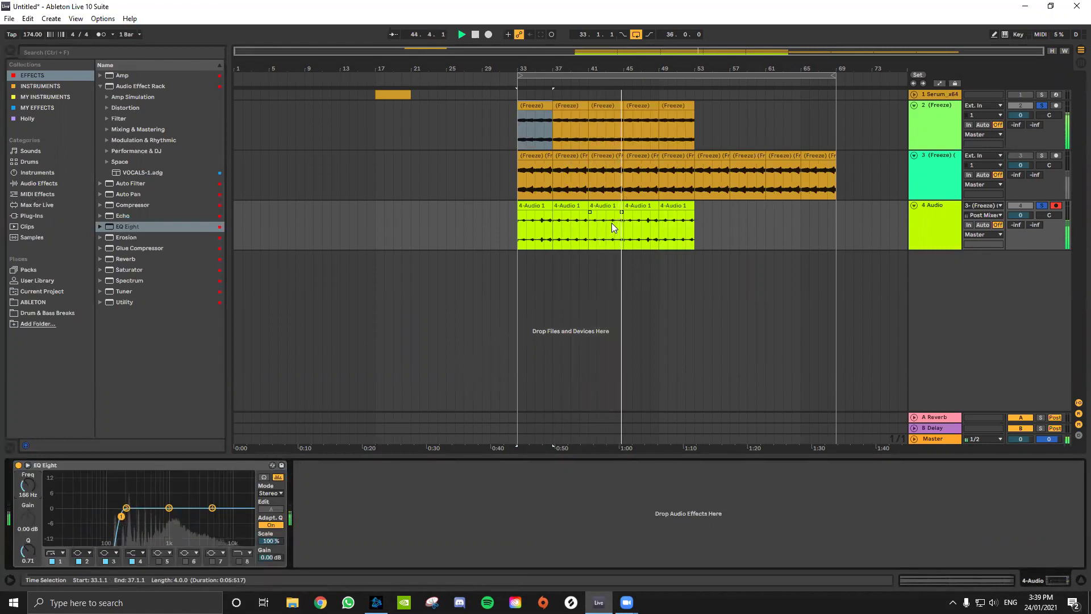
pyautogui.click(1040, 207)
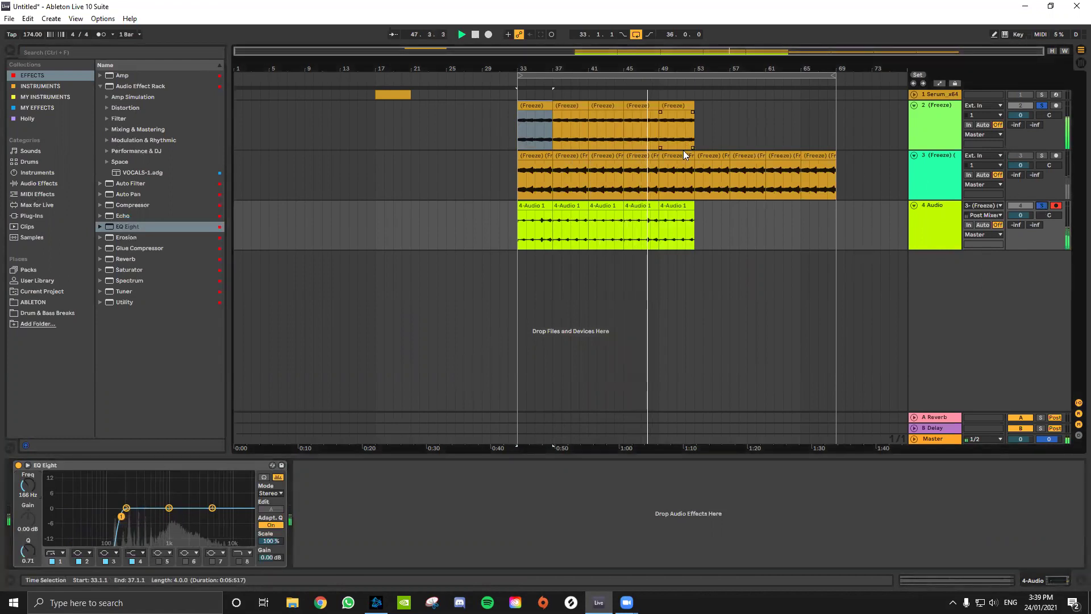
# Stop playback and insert the Out For A Rip distortion rack after EQ Eight on track 4.
pyautogui.click(931, 121)
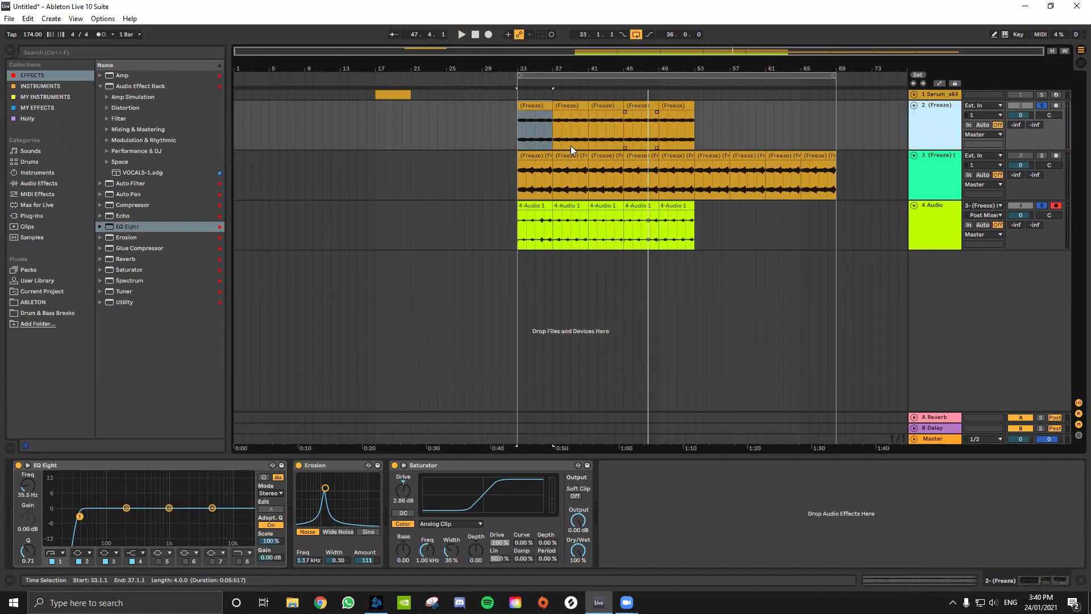
pyautogui.press('Down')
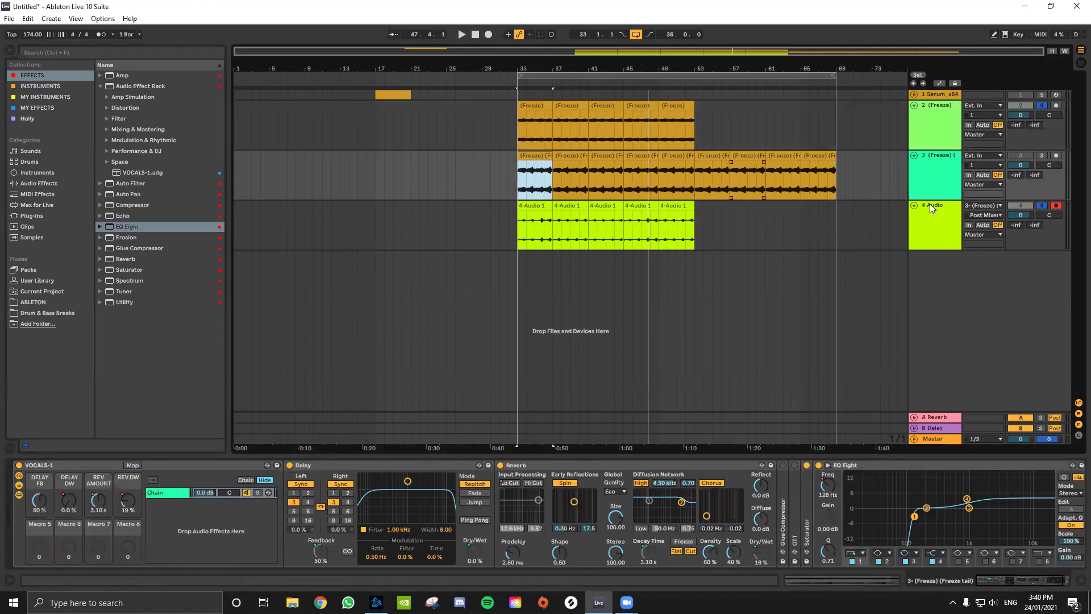
pyautogui.click(929, 207)
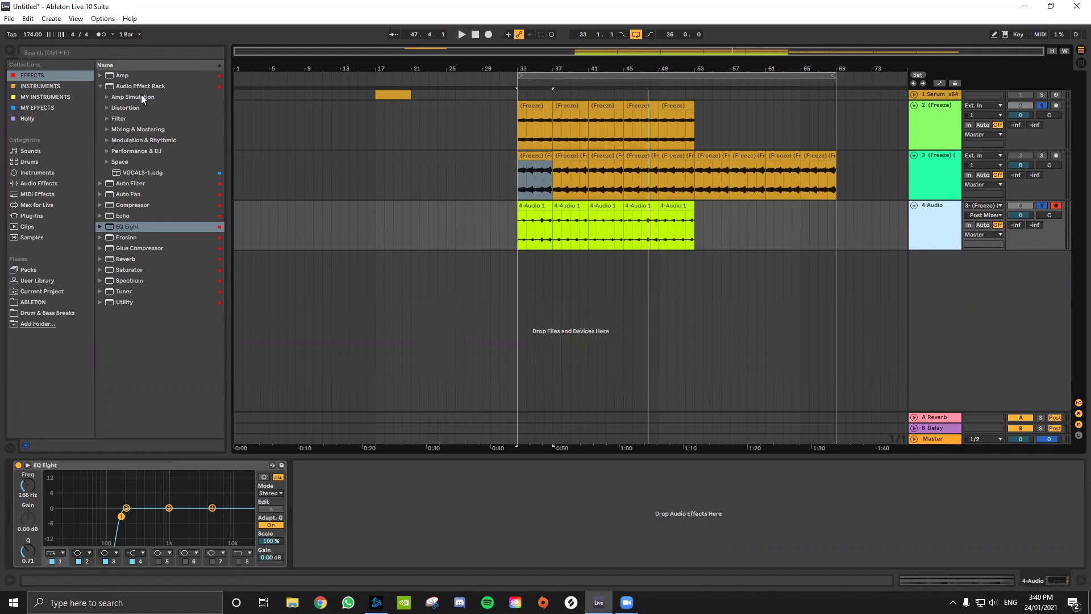
pyautogui.click(106, 108)
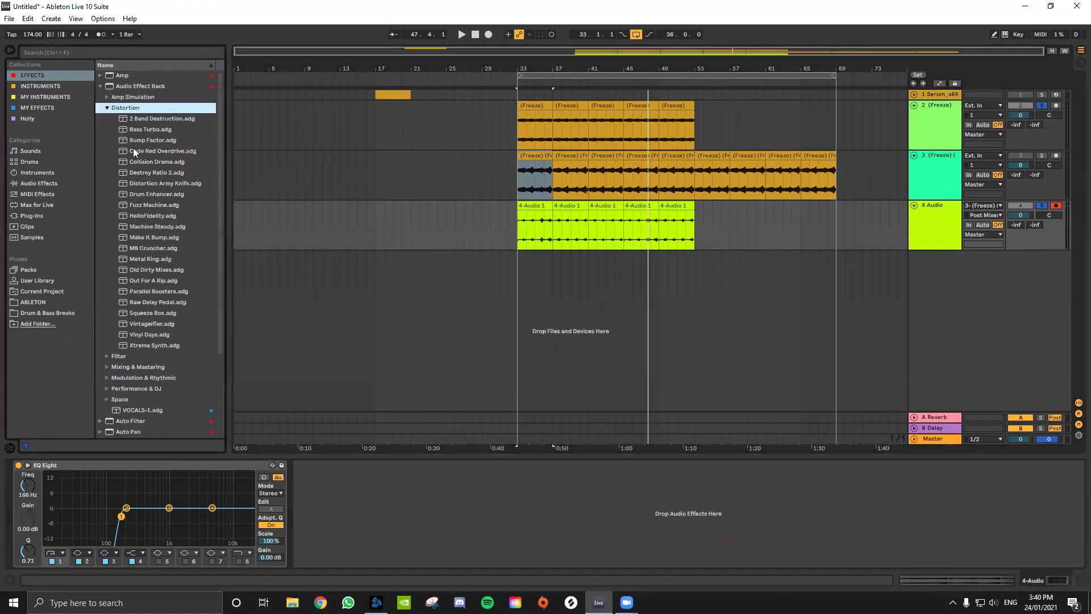
pyautogui.click(931, 230)
pyautogui.moveTo(137, 280); pyautogui.dragTo(519, 495)
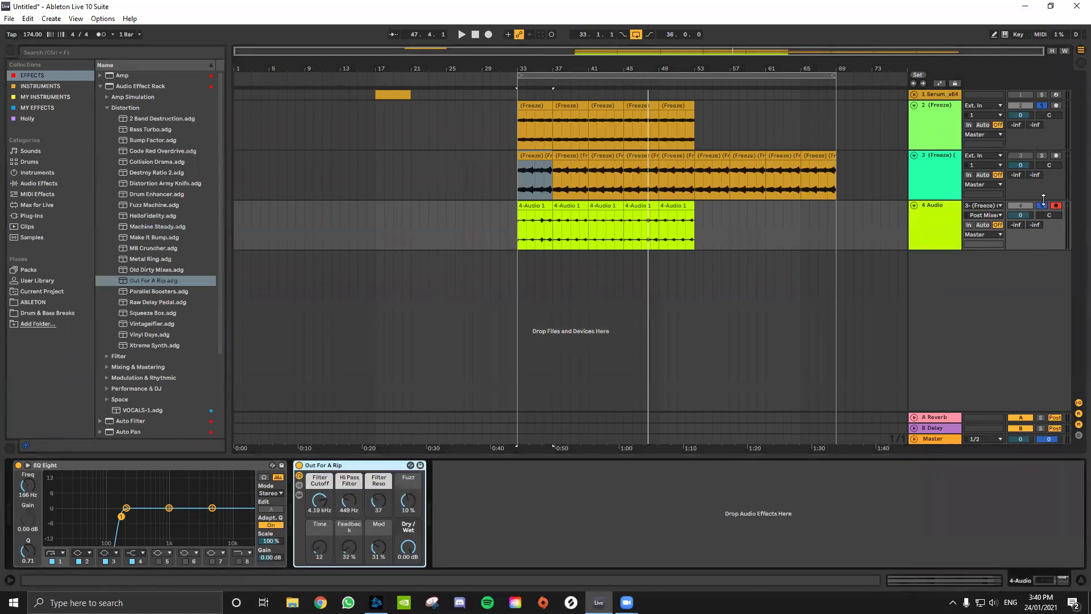
# With only track 4 soloed, set Out For A Rip to Fuzz 14%, Time 47, Feedback 49%, Mod 20% and Dry/Wet -12.4 dB during playback.
pyautogui.click(1043, 198)
pyautogui.click(946, 239)
pyautogui.press('space')
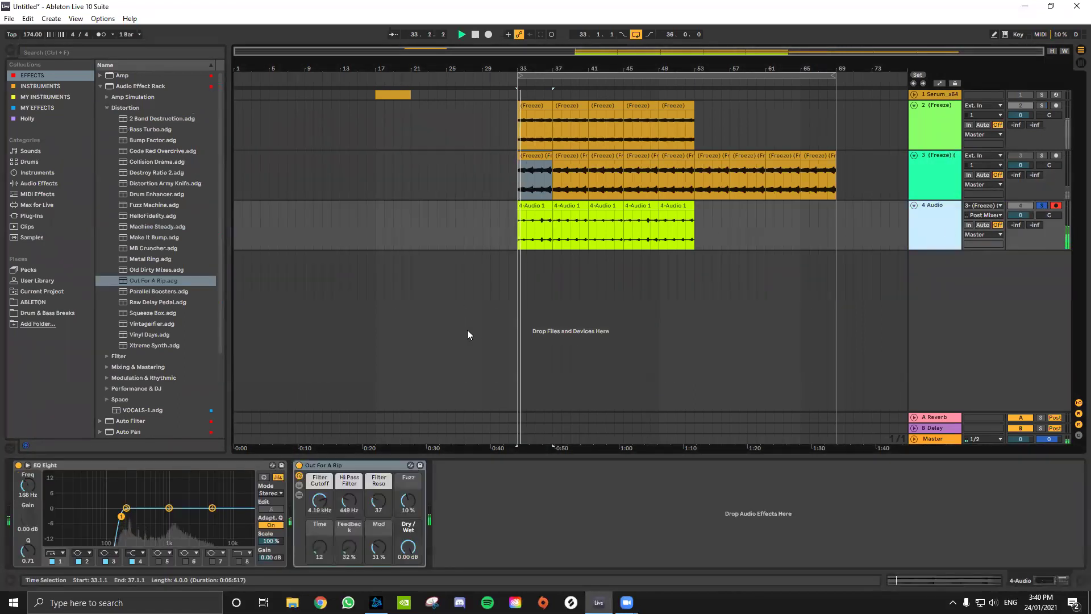
pyautogui.moveTo(401, 547); pyautogui.dragTo(402, 568)
pyautogui.moveTo(314, 547); pyautogui.dragTo(380, 554)
pyautogui.moveTo(407, 503); pyautogui.dragTo(407, 498)
pyautogui.press('space')
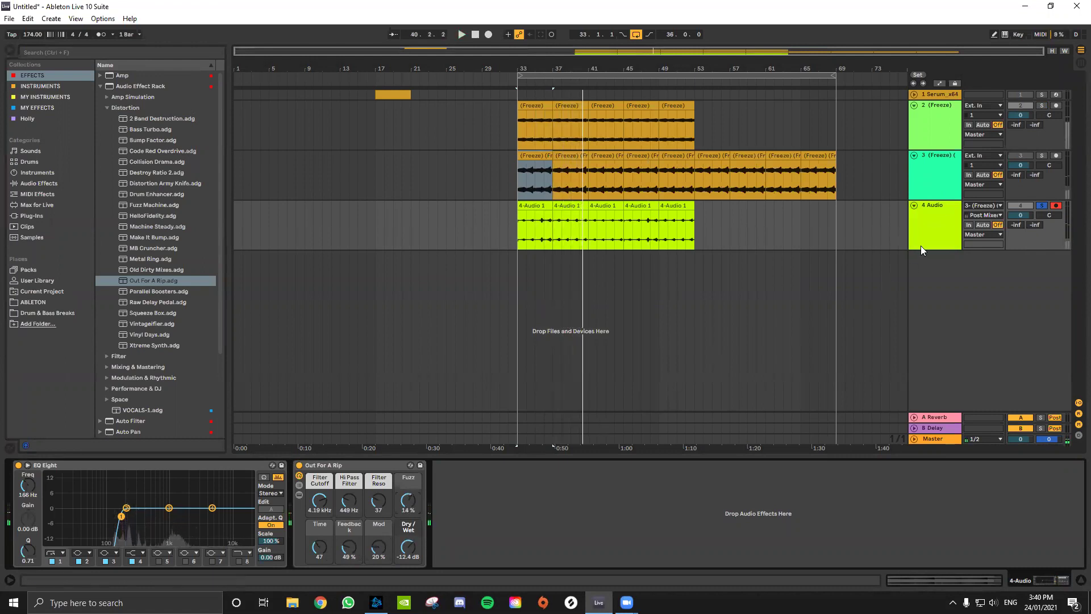
# Insert a new audio track below track 4 and rename track 4 to RE4C.
pyautogui.click(903, 247)
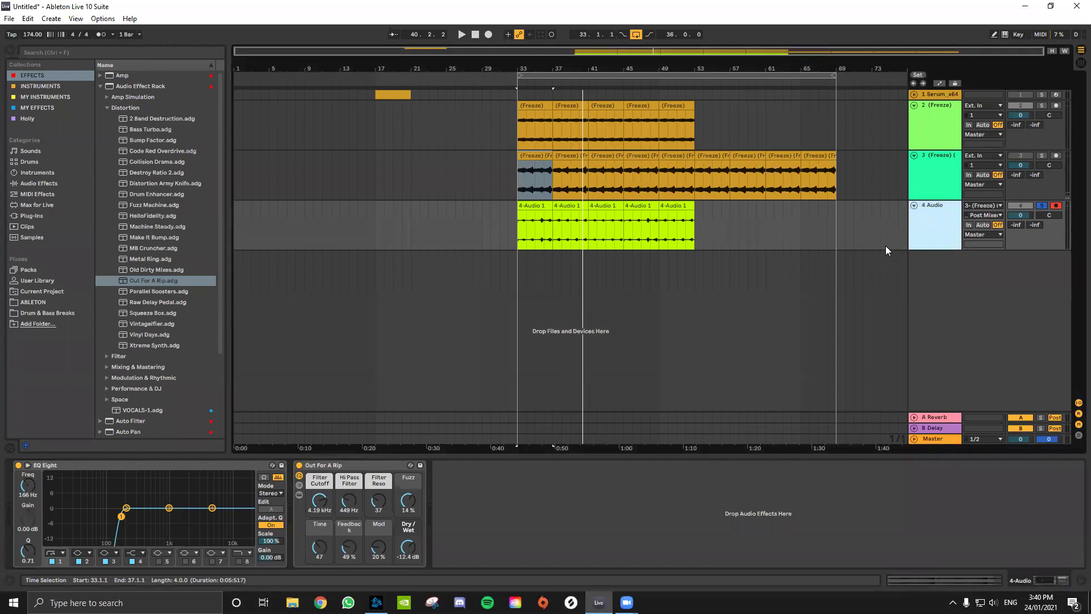
pyautogui.hotkey('ctrl', 't')
pyautogui.click(932, 226)
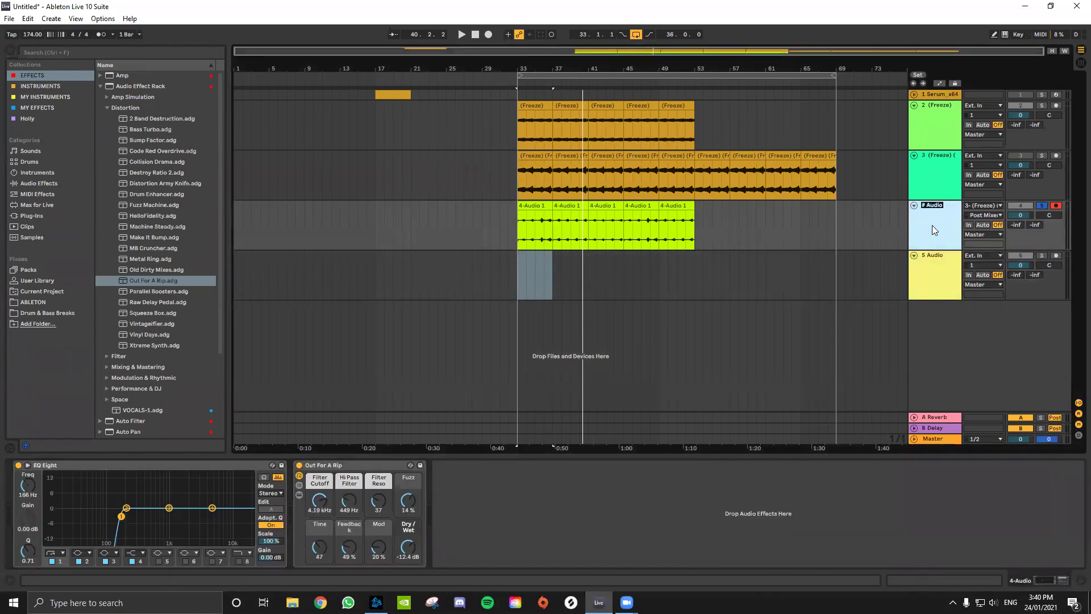
# Set the audio input of track 5 to the post-mixer output of RE4C.
pyautogui.click(935, 276)
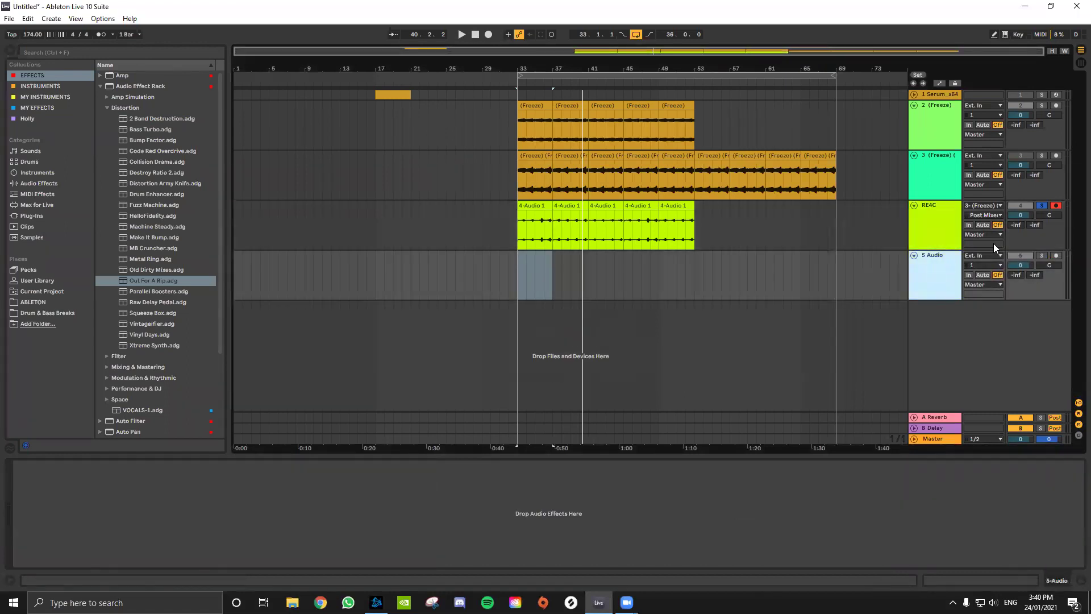
pyautogui.click(980, 255)
pyautogui.click(978, 319)
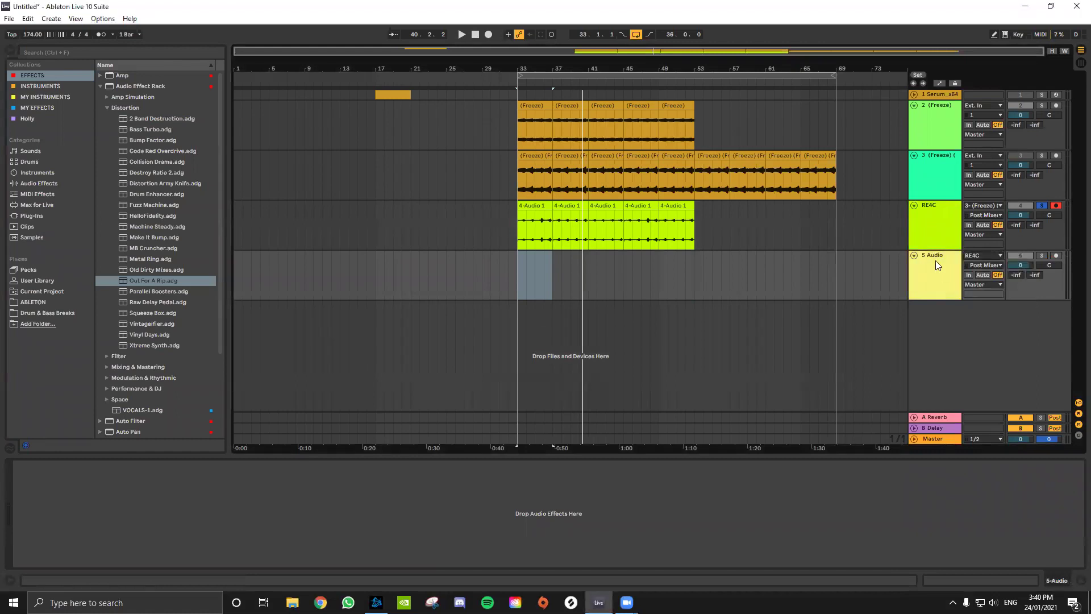
# Arm and solo track 5 and start recording RE4C's output from its first clip at bar 33.
pyautogui.click(1055, 256)
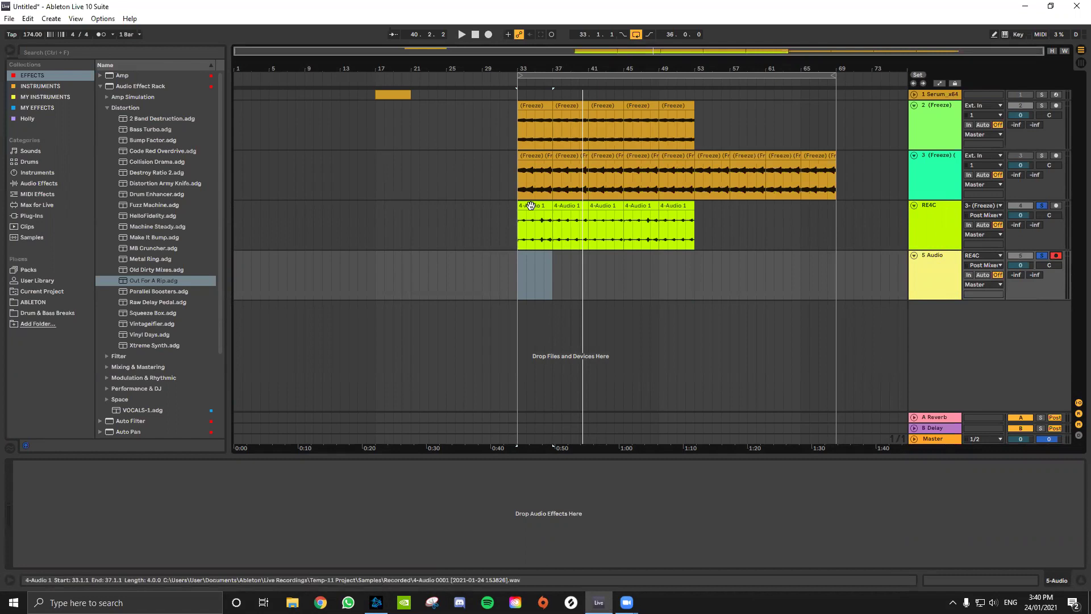
pyautogui.press('Up')
pyautogui.click(488, 34)
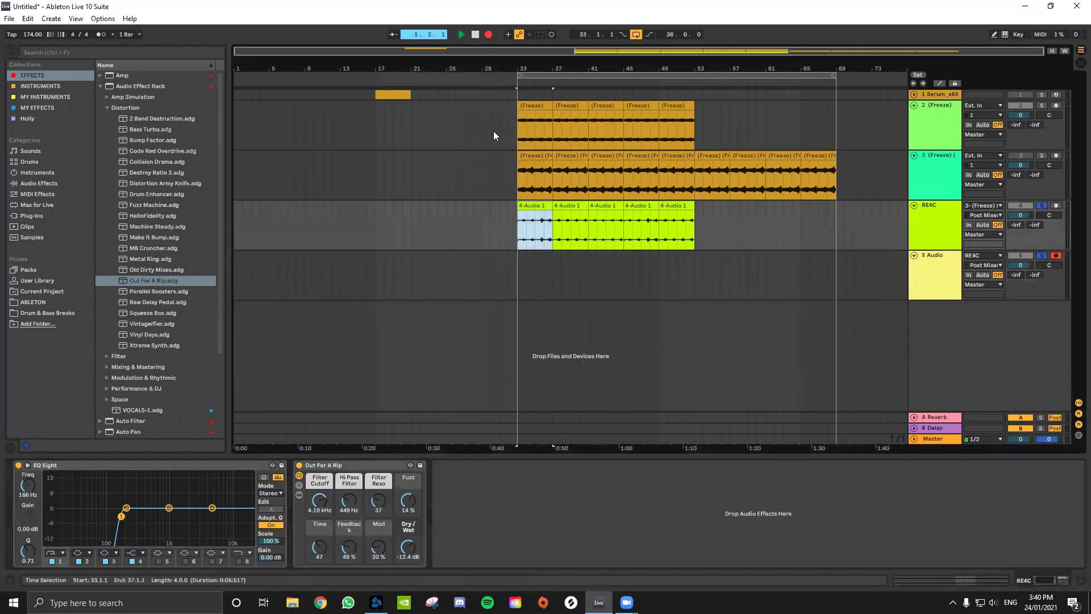
# While recording, sweep Out For A Rip's Filter Cutoff to 2.52 kHz, Hi Pass Filter to 286 Hz, Time and Feedback to 37%, and stop recording.
pyautogui.moveTo(319, 547); pyautogui.dragTo(320, 541)
pyautogui.moveTo(324, 497); pyautogui.dragTo(348, 500)
pyautogui.moveTo(349, 547); pyautogui.dragTo(349, 545)
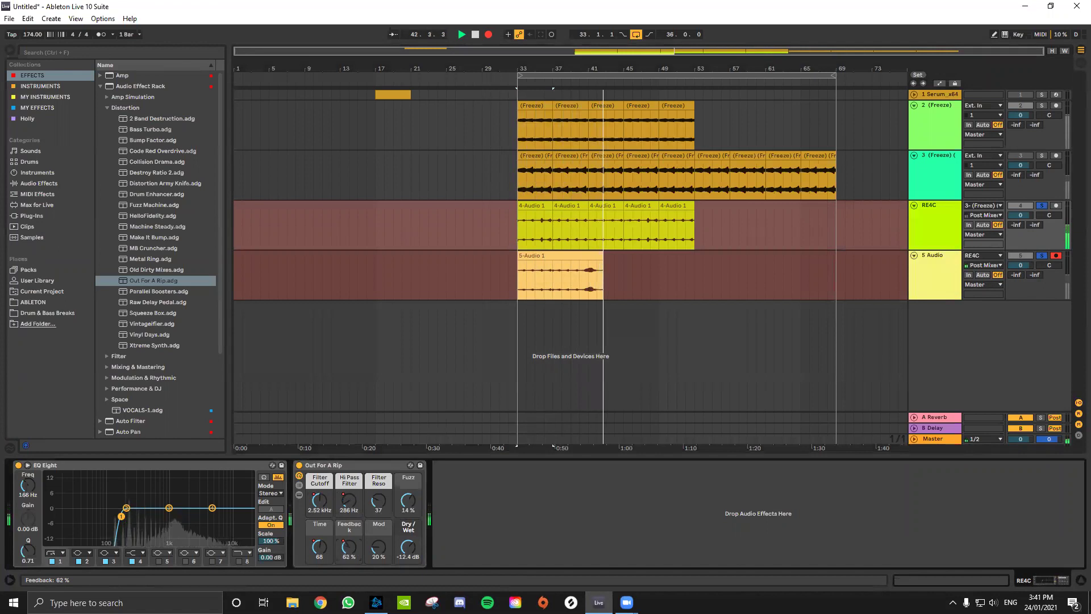
pyautogui.moveTo(349, 547); pyautogui.dragTo(349, 551)
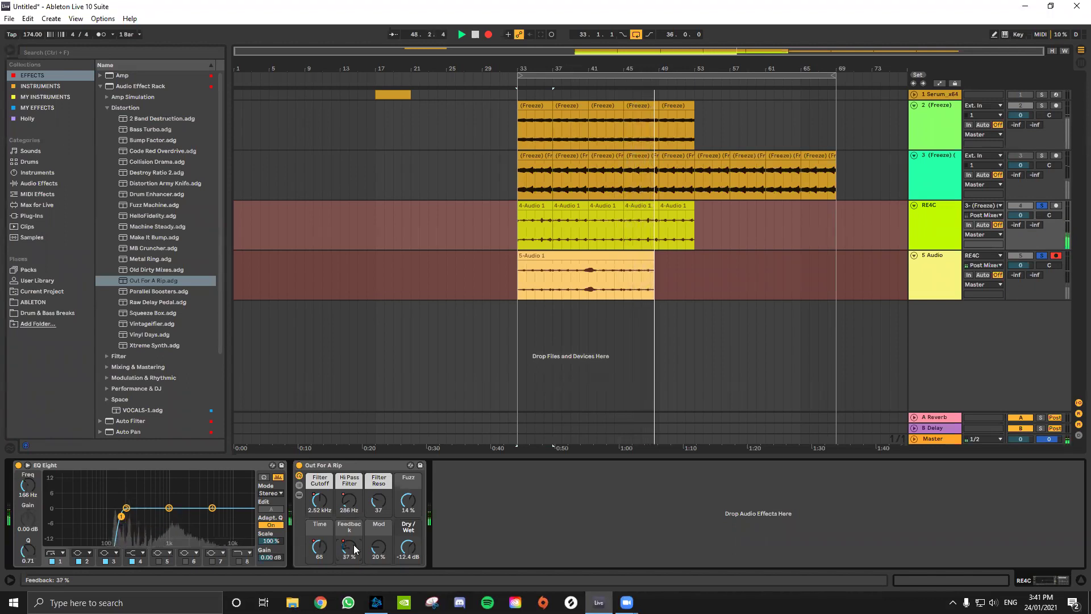
pyautogui.press('space')
# Move the new recording on track 5 back so that it starts at bar 17.
pyautogui.click(633, 275)
pyautogui.click(623, 257)
pyautogui.moveTo(623, 257); pyautogui.dragTo(482, 255)
pyautogui.click(544, 269)
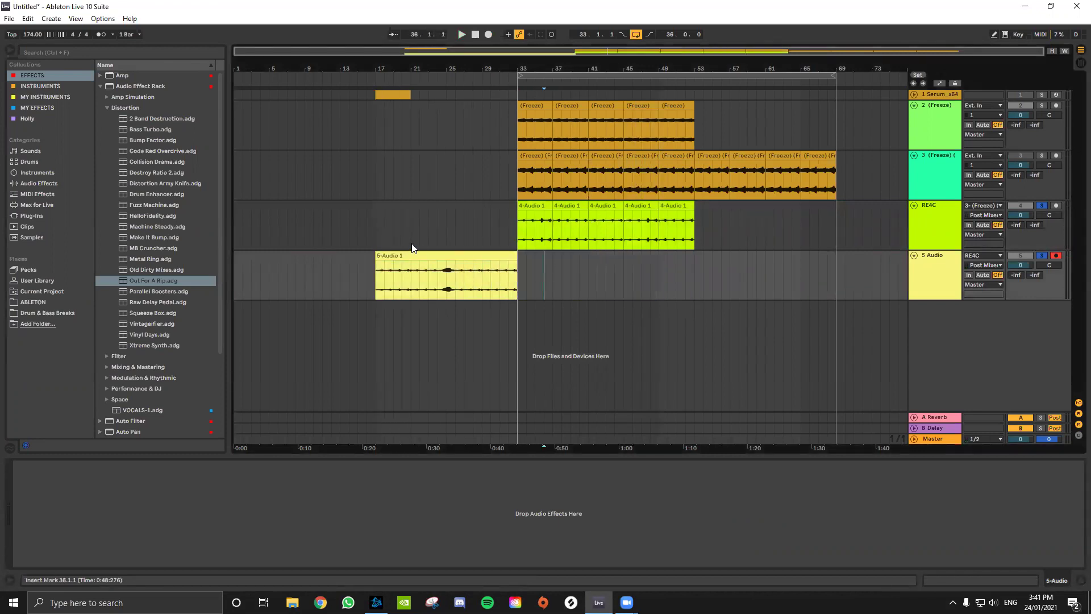
pyautogui.click(437, 268)
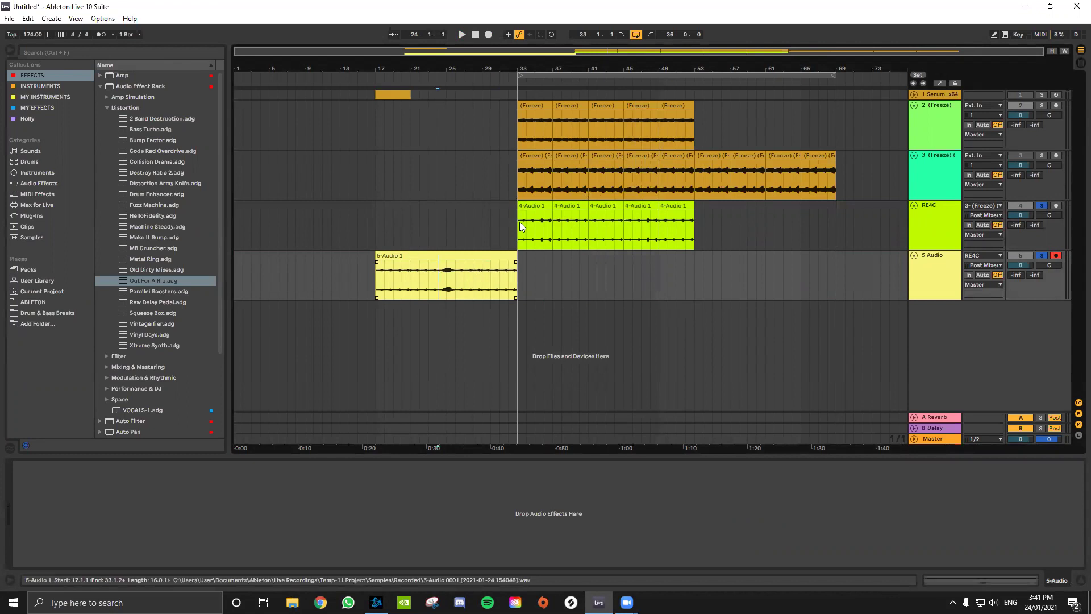
# Solo track 2 and listen to its first clip from bar 33.
pyautogui.click(543, 104)
pyautogui.press('space')
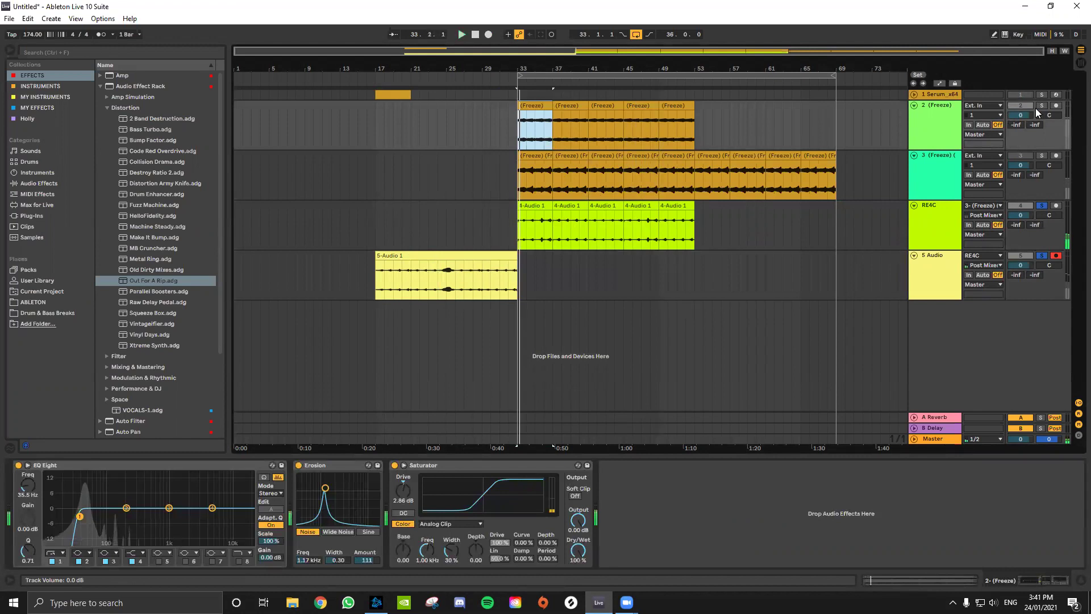
pyautogui.click(1040, 105)
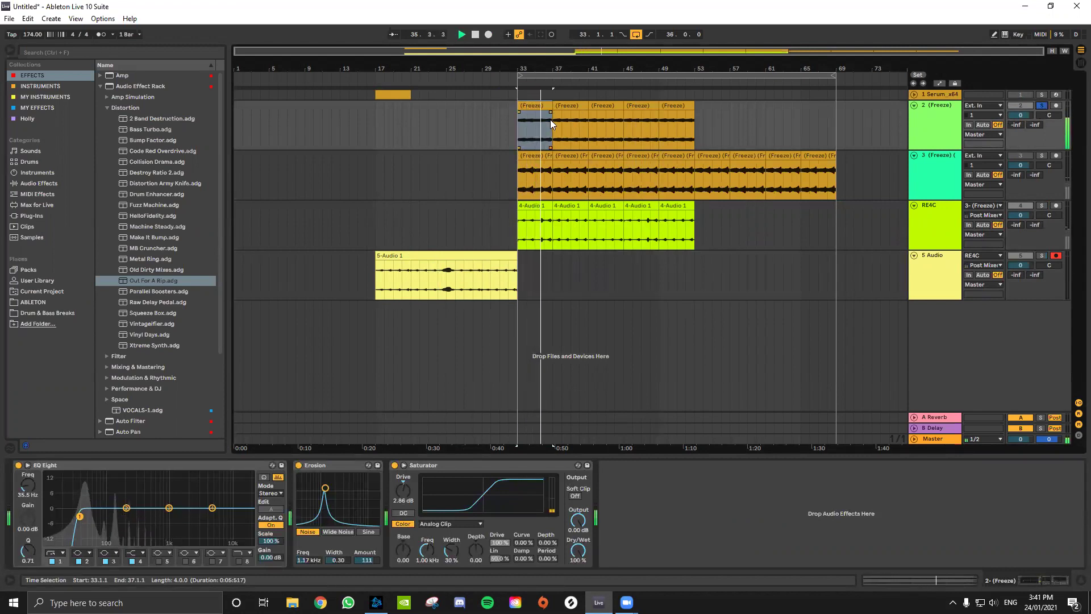
# Split the track 5 recording at bars 24 and 26 and move that two-bar swell section to bar 40.
pyautogui.click(459, 254)
pyautogui.press('z')
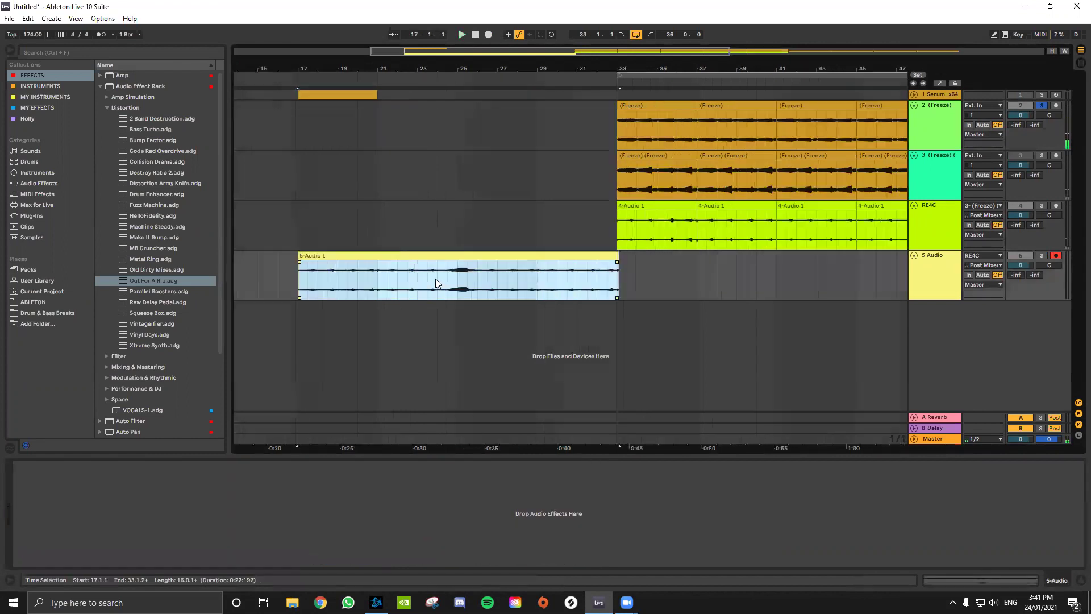
pyautogui.click(436, 283)
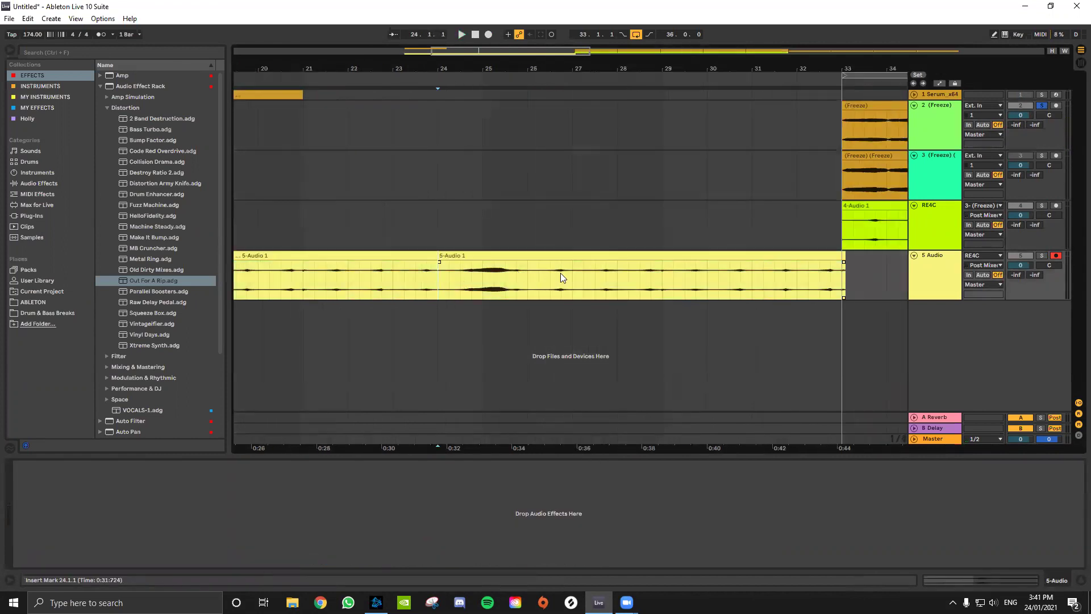
pyautogui.click(526, 276)
pyautogui.hotkey('ctrl', 'e')
pyautogui.press('x')
pyautogui.moveTo(446, 256); pyautogui.dragTo(600, 264)
pyautogui.press('+')
# Insert a new audio track below track 5, move the two-bar swell clip onto it, and set the track volume to -6.1 dB.
pyautogui.click(936, 278)
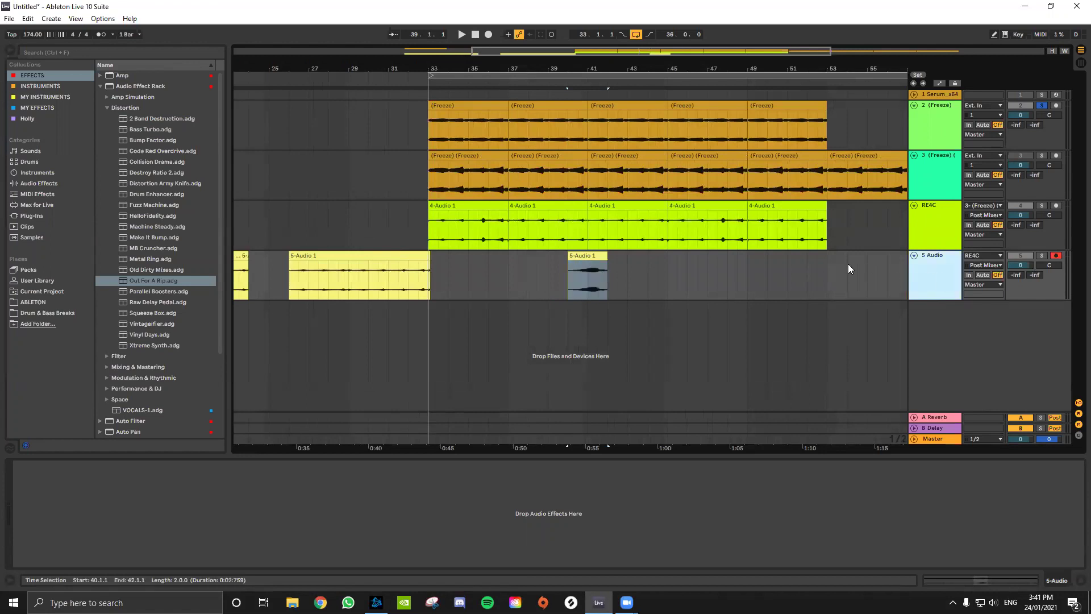
pyautogui.hotkey('ctrl', 't')
pyautogui.moveTo(605, 258); pyautogui.dragTo(583, 303)
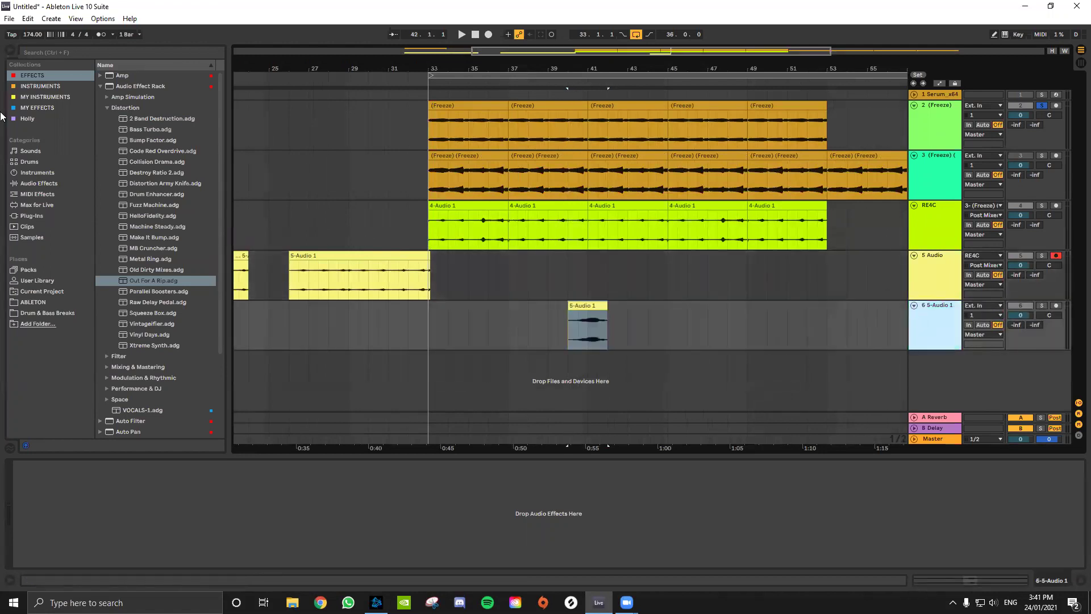
pyautogui.moveTo(1020, 315); pyautogui.dragTo(1020, 319)
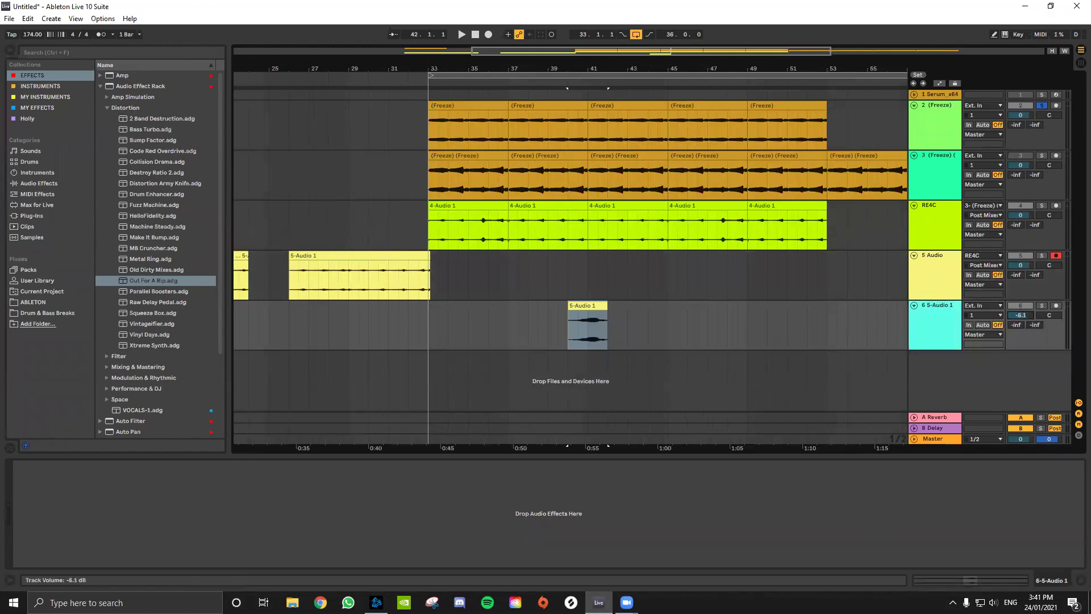
# Add EQ Eight to track 6 with a low cut at 469 Hz and audition the swell with only that track soloed.
pyautogui.click(27, 75)
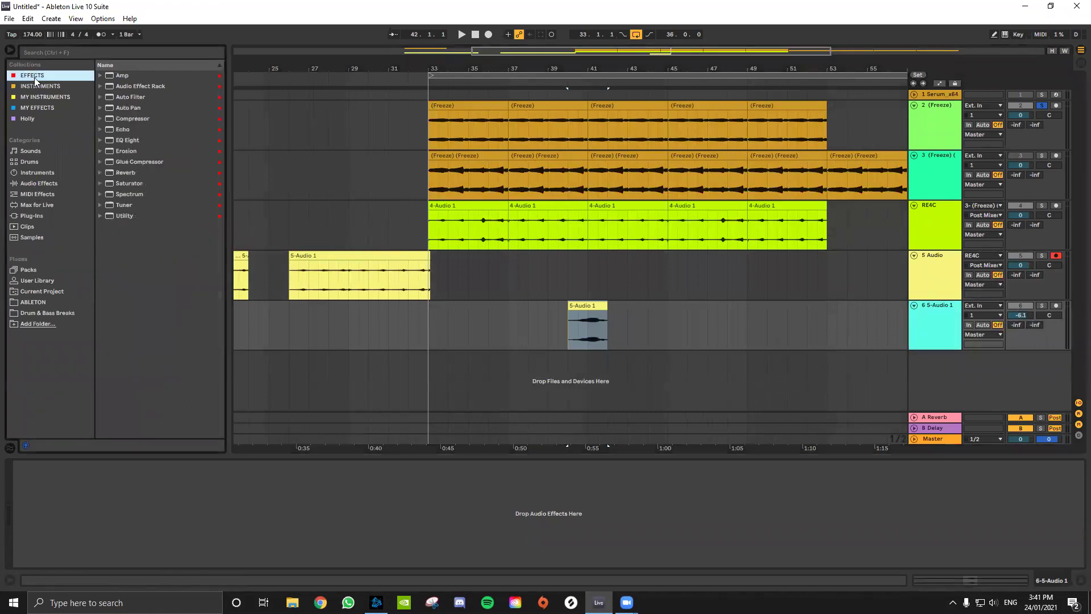
pyautogui.doubleClick(118, 141)
pyautogui.press('space')
pyautogui.press('space')
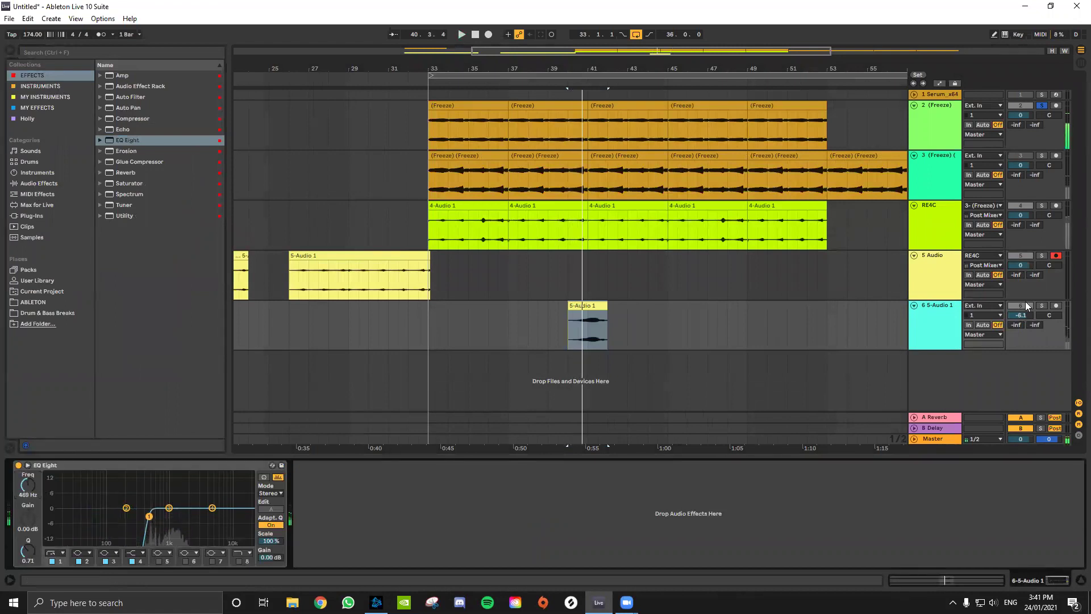
pyautogui.click(1041, 306)
pyautogui.press('space')
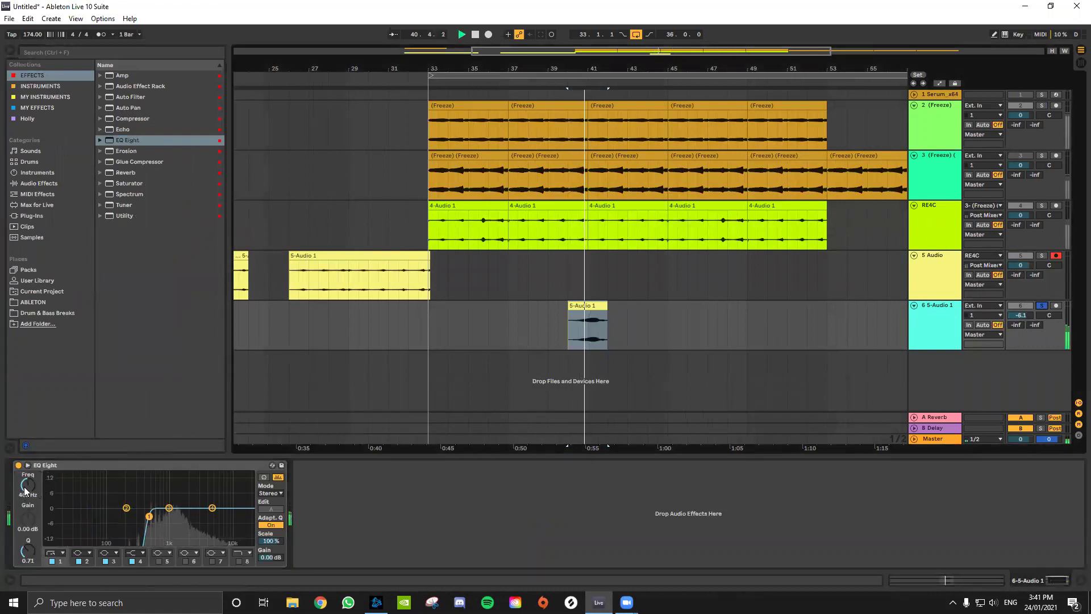
pyautogui.press('space')
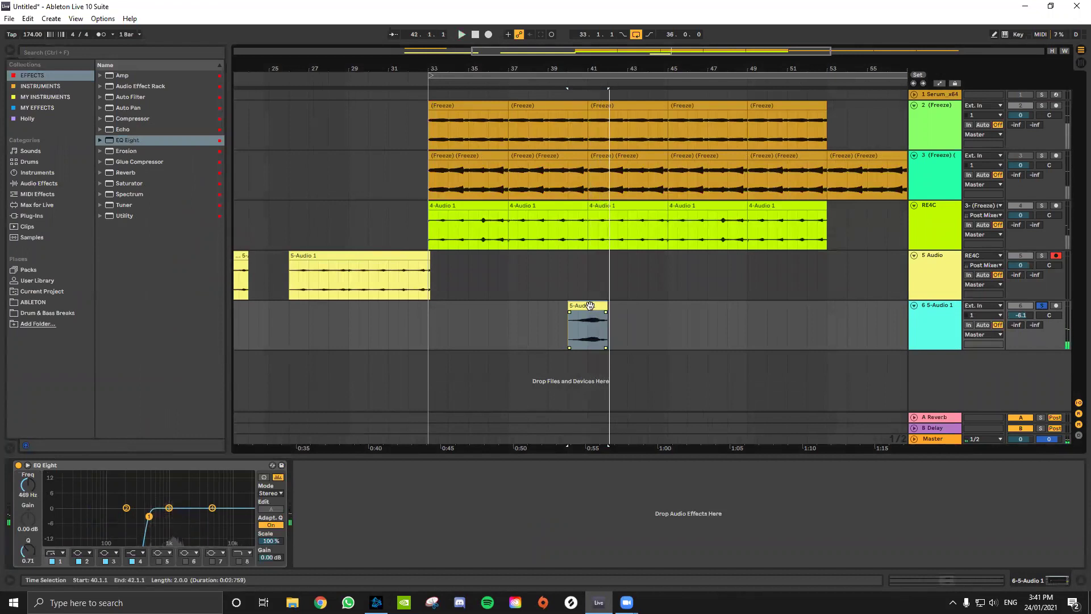
# Lower the gain of the swell clip on track 6 to -7.25 dB and play it back.
pyautogui.doubleClick(587, 327)
pyautogui.click(81, 433)
pyautogui.moveTo(100, 419); pyautogui.dragTo(100, 449)
pyautogui.press('space')
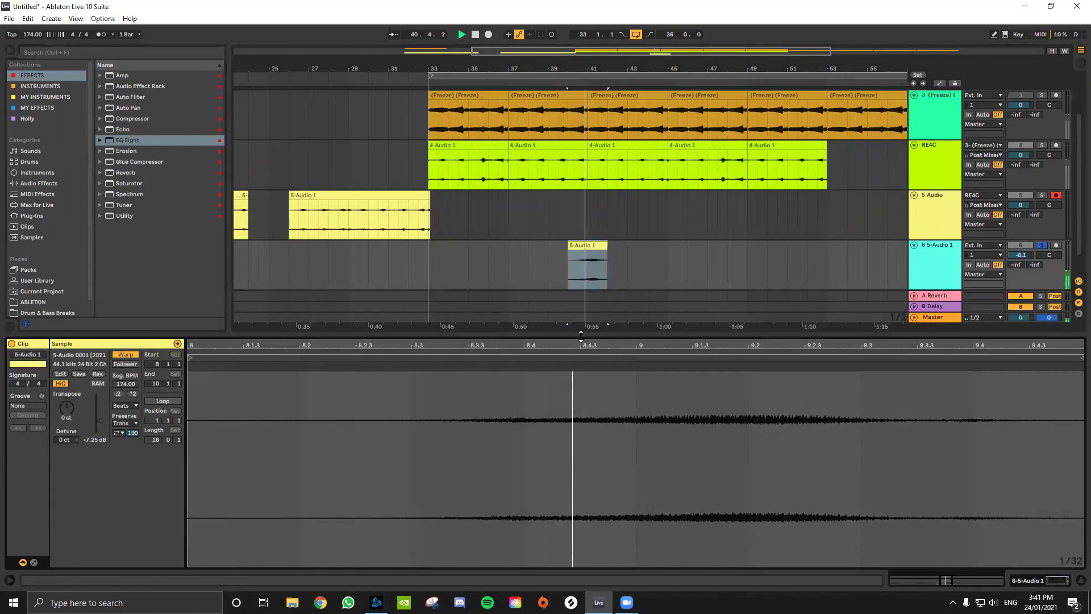
# Add a fade-in and a fade-out to the swell clip on track 6 during playback.
pyautogui.hotkey('ctrl', 'alt', 'l')
pyautogui.press('space')
pyautogui.moveTo(569, 312); pyautogui.dragTo(580, 312)
pyautogui.click(593, 308)
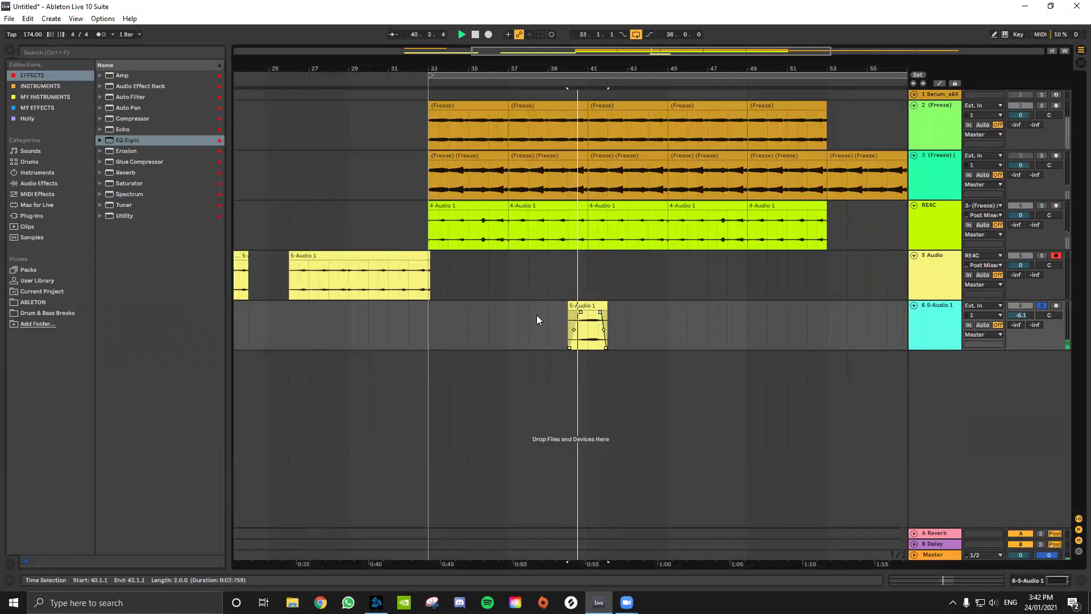
# Add Reverb after EQ Eight on track 6 and set Decay Time to 14.1 s and Dry/Wet to 0%.
pyautogui.click(941, 327)
pyautogui.click(941, 326)
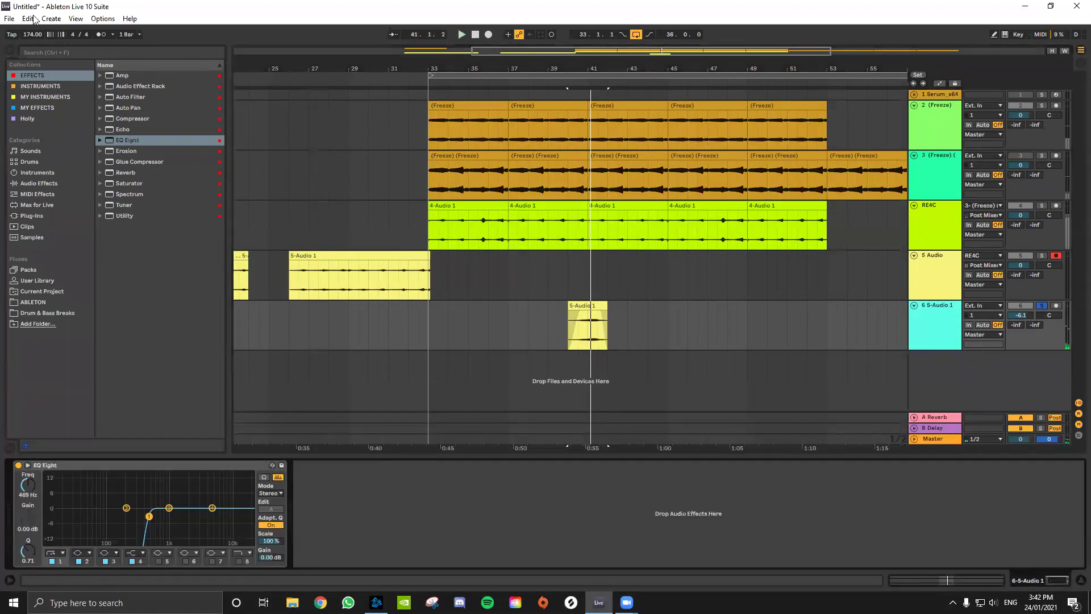
pyautogui.moveTo(125, 172); pyautogui.dragTo(410, 503)
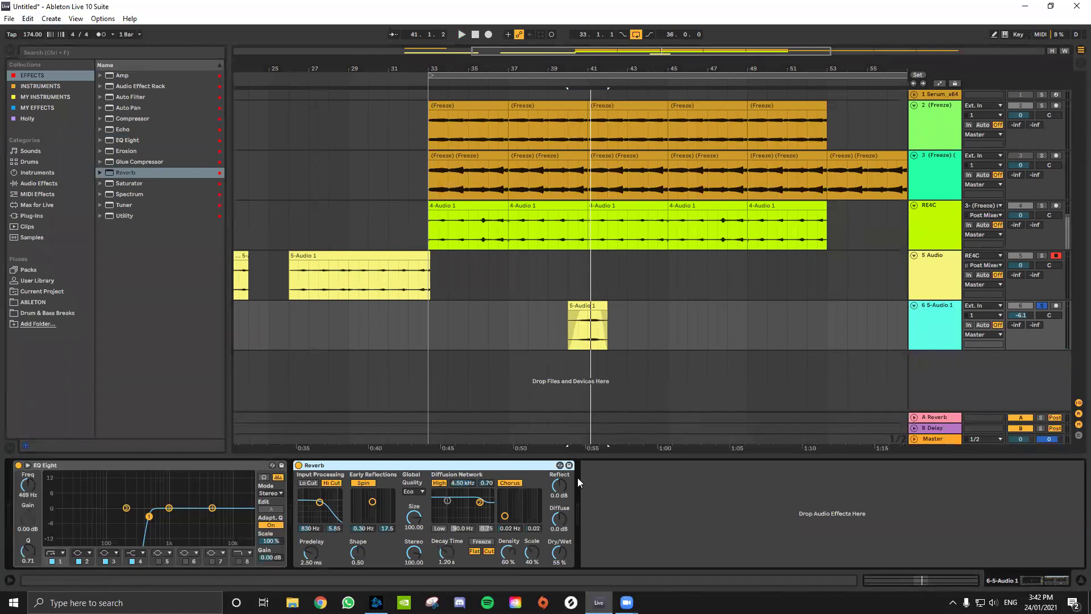
pyautogui.moveTo(556, 554); pyautogui.dragTo(556, 591)
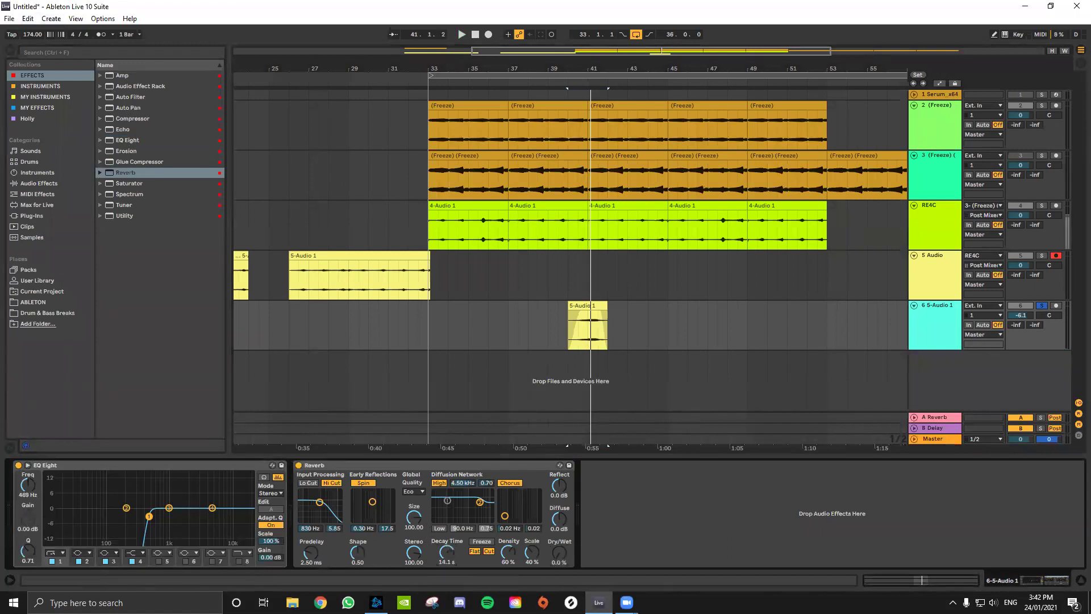
# Switch off the Reverb's Hi Cut and show the automation lane for its Dry/Wet on track 6.
pyautogui.rightClick(570, 549)
pyautogui.click(585, 498)
pyautogui.scroll(2, 588, 341)
pyautogui.press('space')
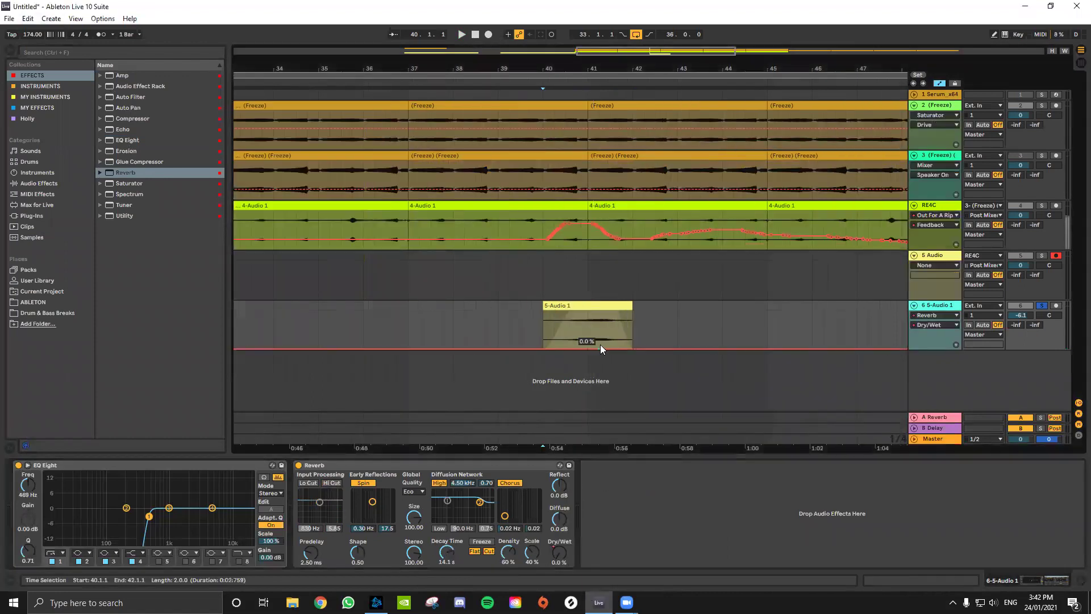
# Automate the Reverb's Dry/Wet to curve up from 0% to 55% at the swell clip's end, audition it, and hide the automation.
pyautogui.click(633, 349)
pyautogui.moveTo(618, 347); pyautogui.dragTo(633, 312)
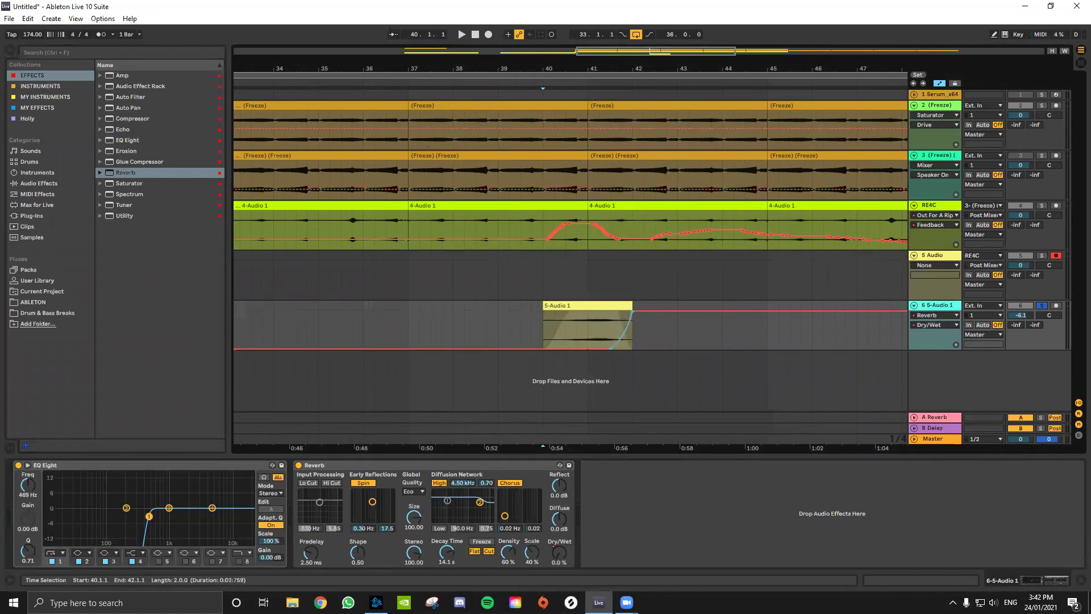
pyautogui.click(631, 311)
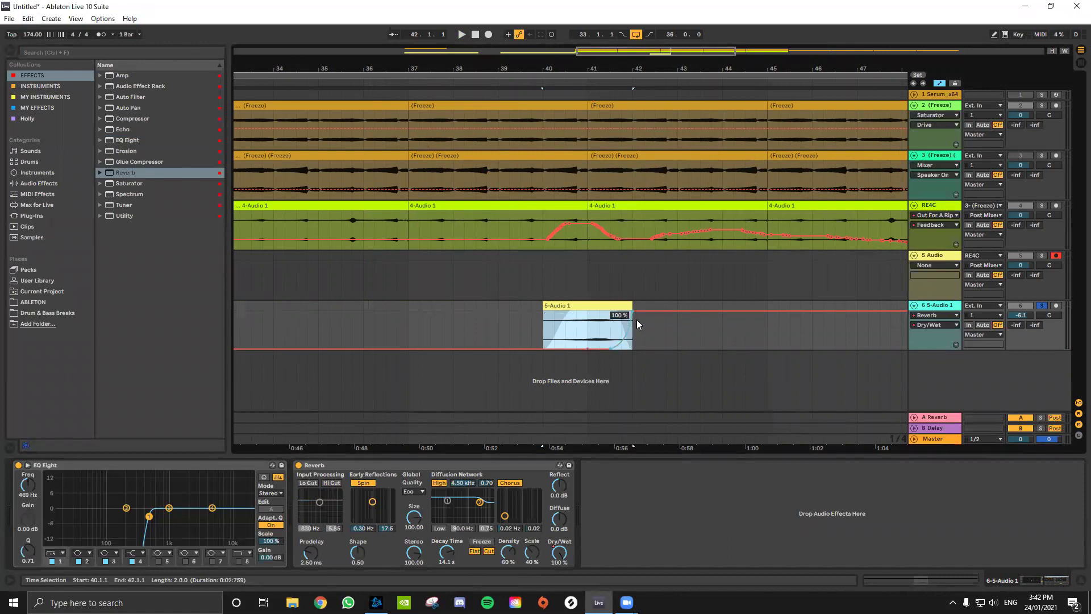
pyautogui.scroll(3, 637, 320)
pyautogui.moveTo(633, 311); pyautogui.dragTo(632, 329)
pyautogui.press('space')
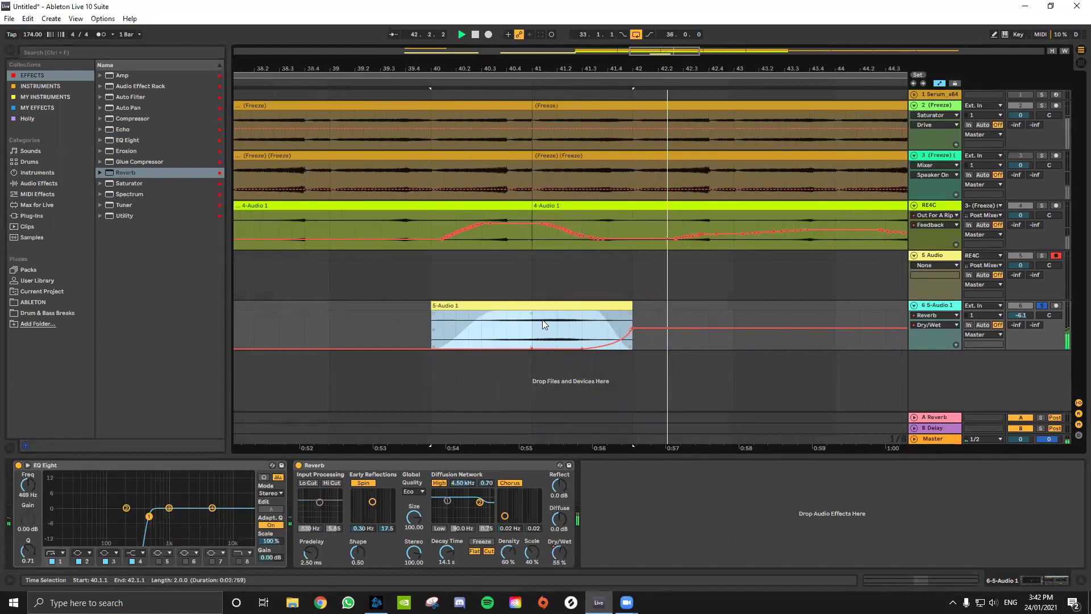
pyautogui.scroll(-3, 604, 311)
pyautogui.scroll(-3, 606, 314)
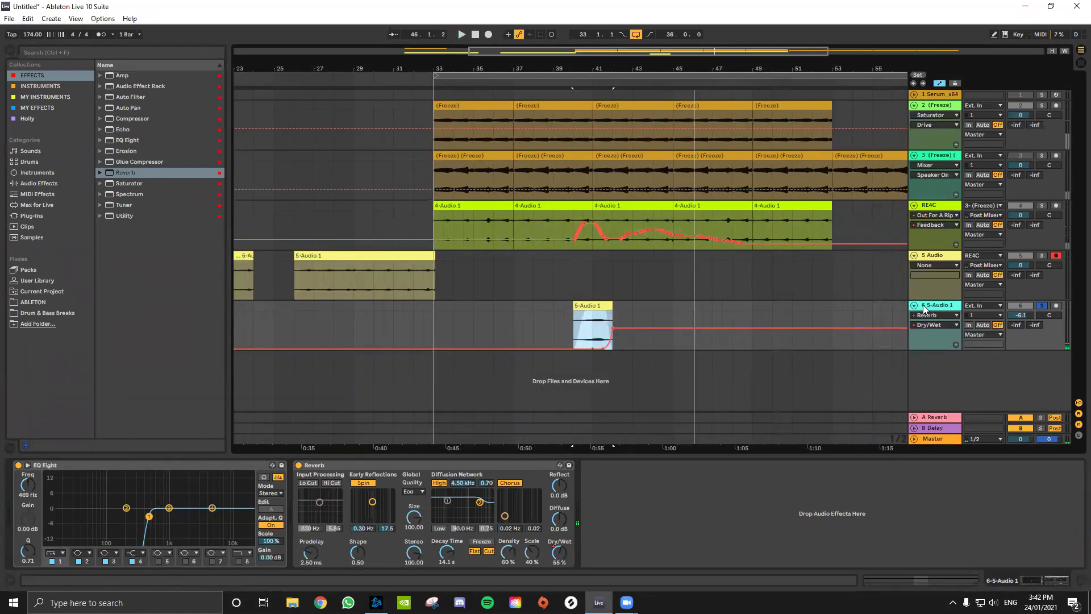
pyautogui.press('a')
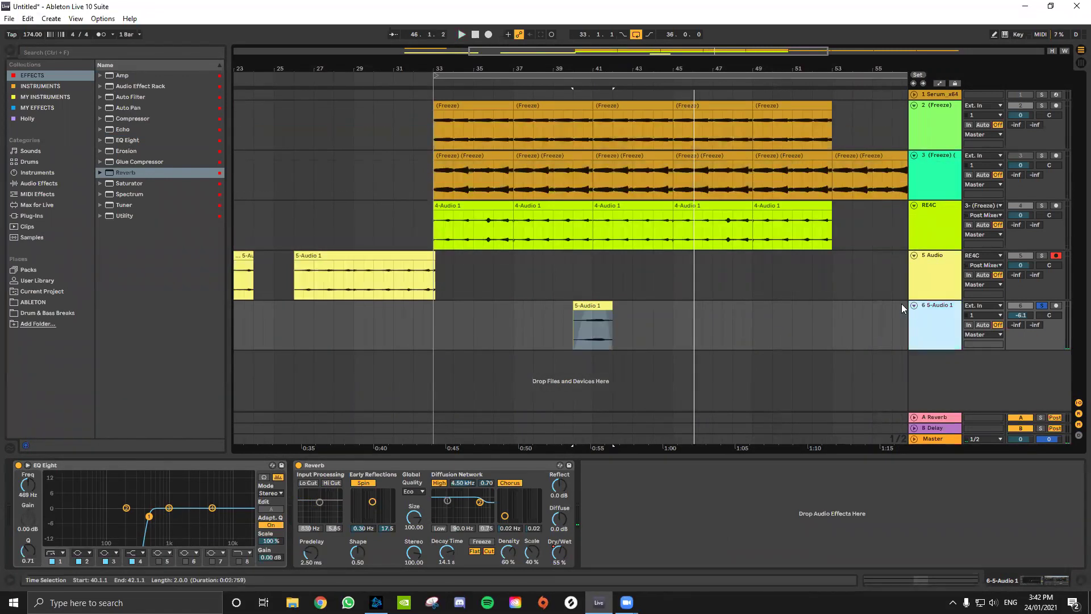
# Insert a new audio track below track 6 and set its input to the post-mixer output of 6-5-Audio 1.
pyautogui.hotkey('ctrl', 't')
pyautogui.click(983, 355)
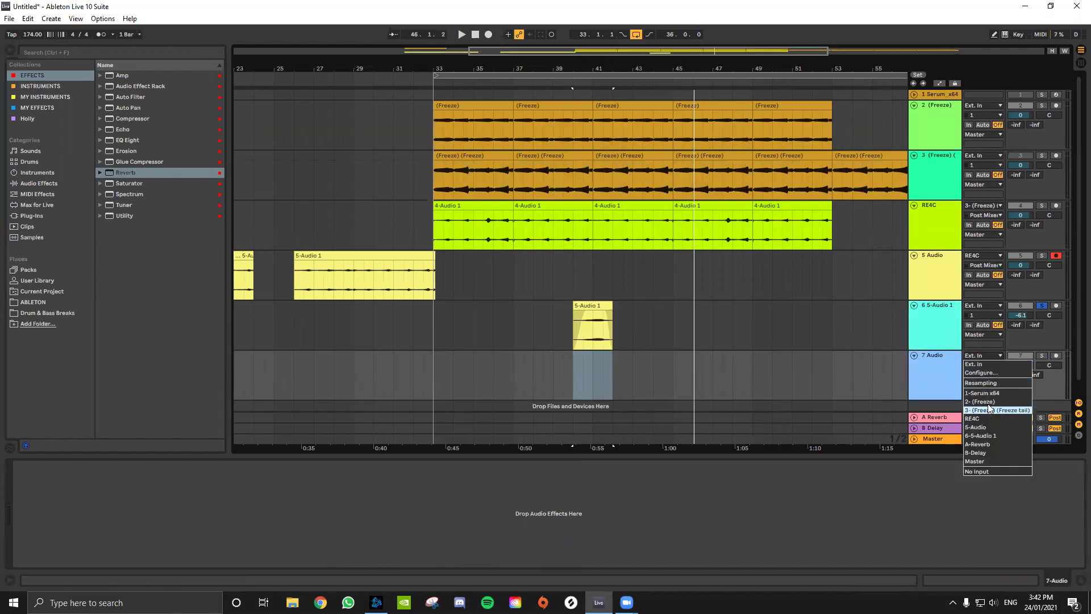
pyautogui.click(983, 435)
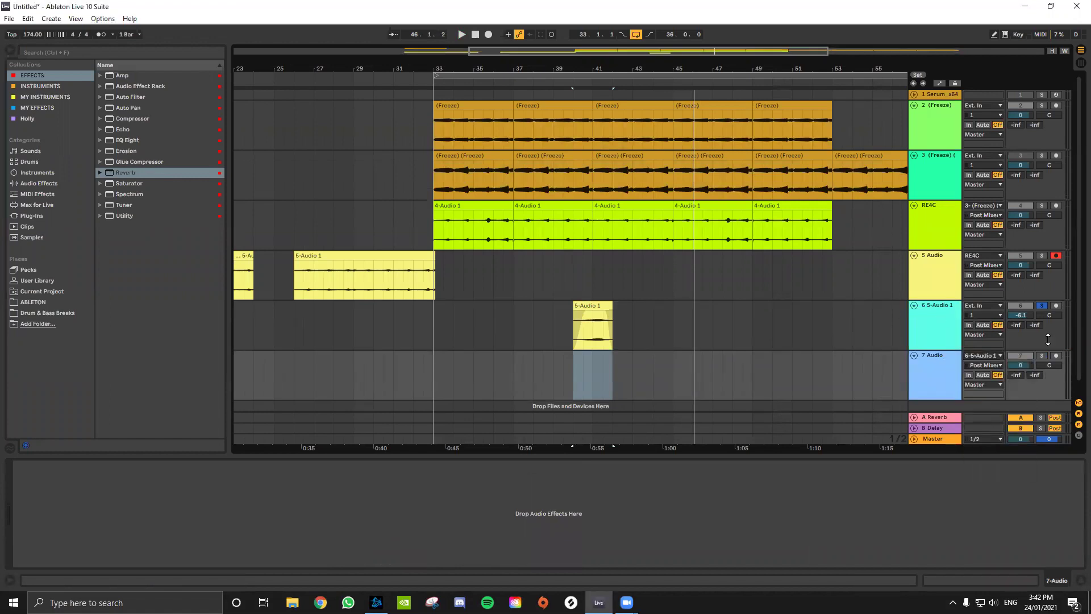
# Arm track 7, solo tracks 6 and 7, and record the reverberated swell from bar 40 to about bar 47.
pyautogui.click(1041, 355)
pyautogui.click(1055, 355)
pyautogui.click(1044, 301)
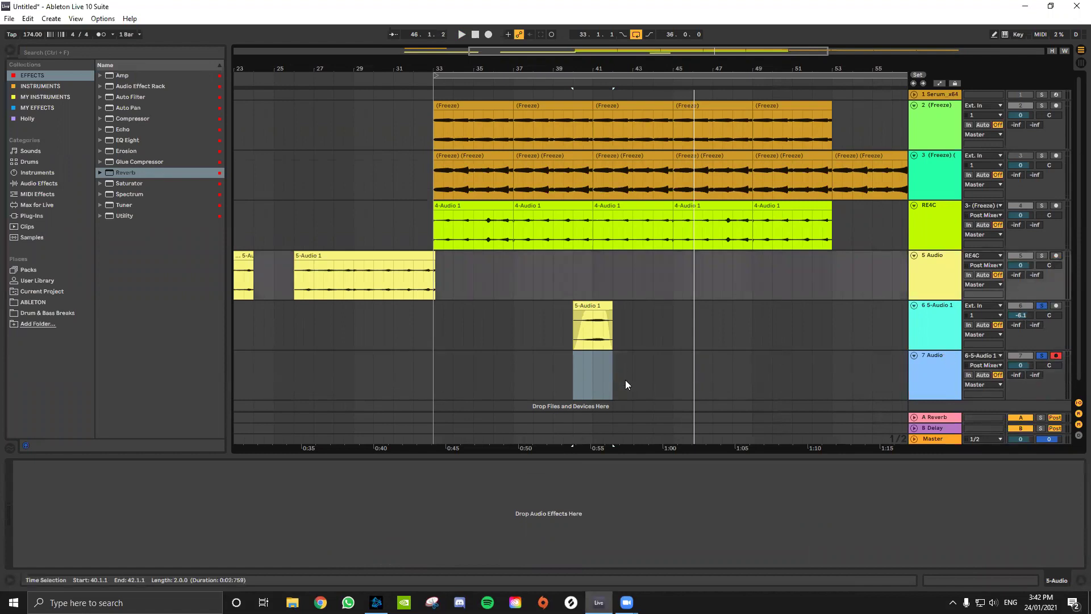
pyautogui.click(488, 34)
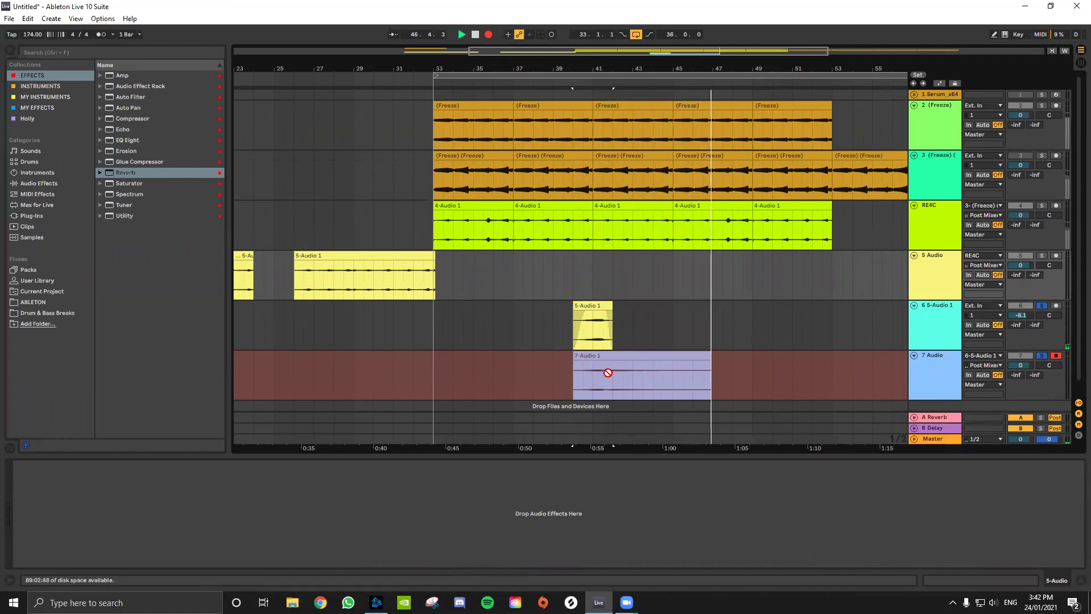
pyautogui.press('space')
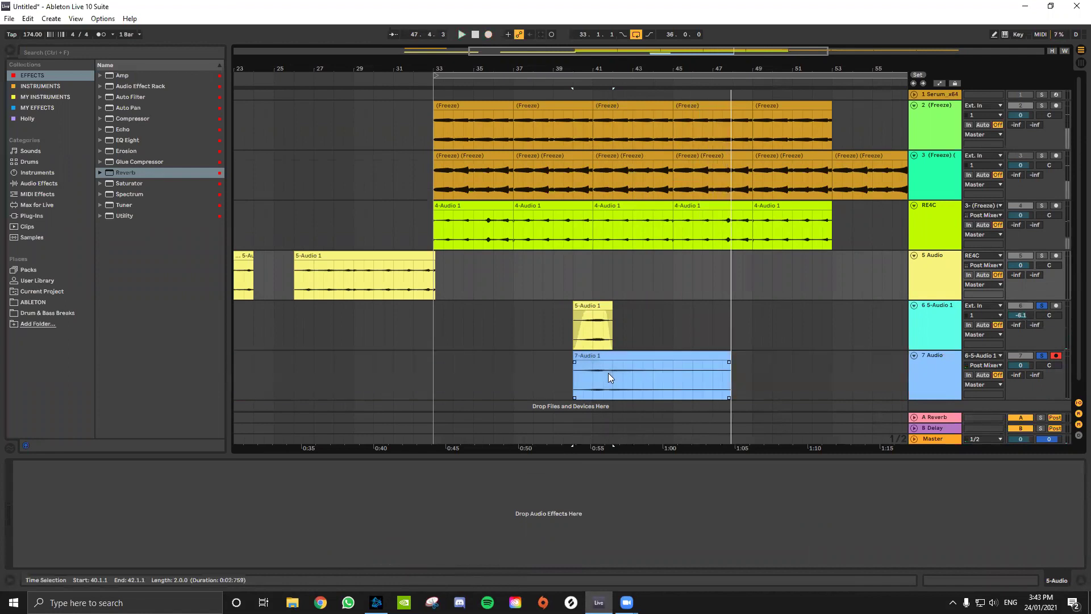
# Trim the recording on track 7 to end at bar 46, add a fade-in and a fade-out, and play it back.
pyautogui.scroll(-1, 608, 377)
pyautogui.click(912, 349)
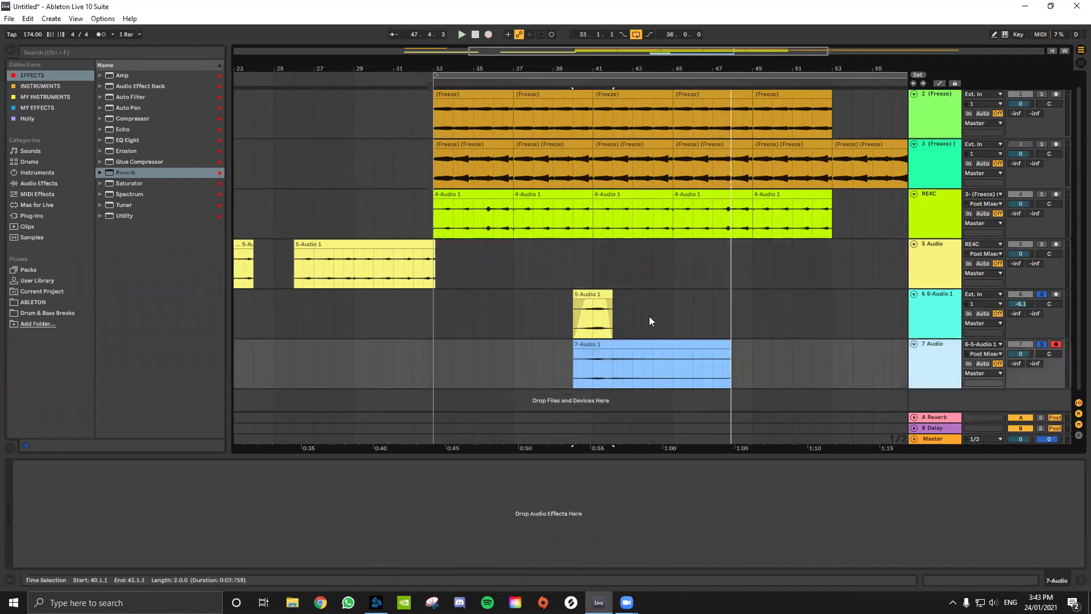
pyautogui.press('-')
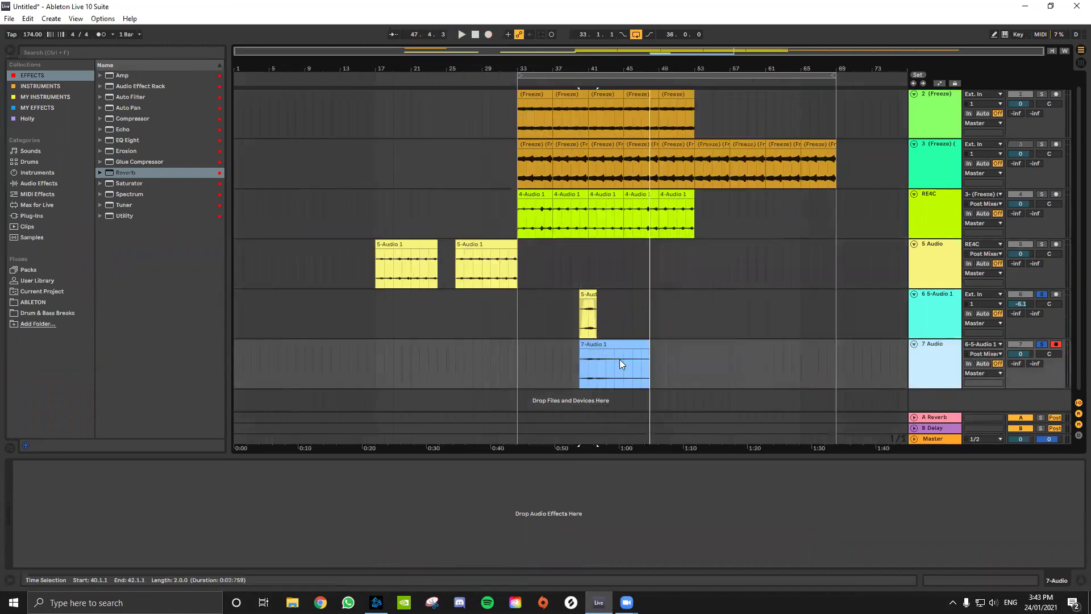
pyautogui.moveTo(648, 346); pyautogui.dragTo(588, 351)
pyautogui.click(630, 349)
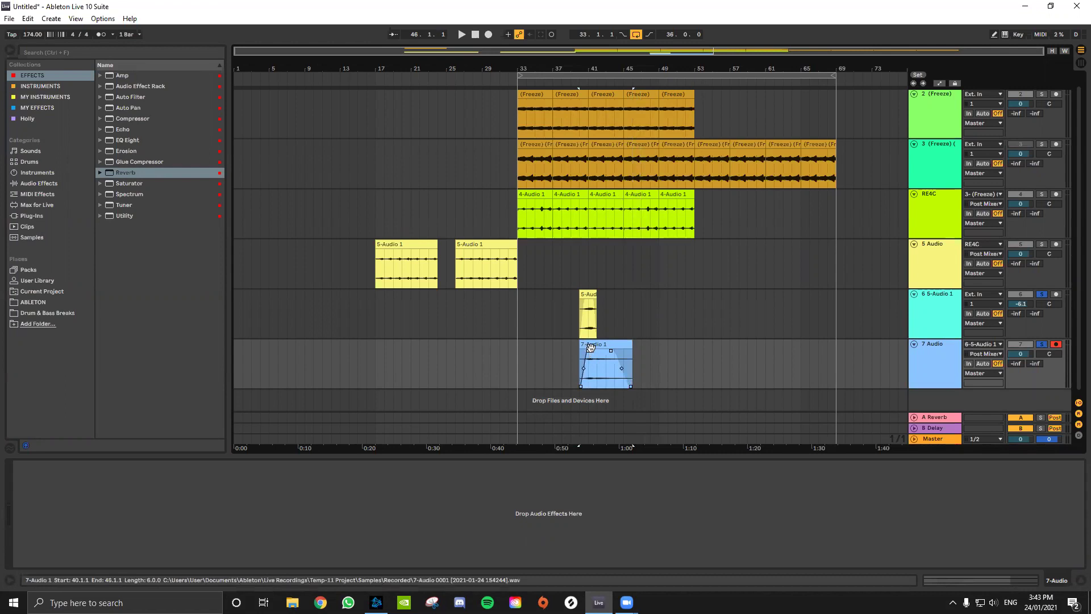
pyautogui.press('space')
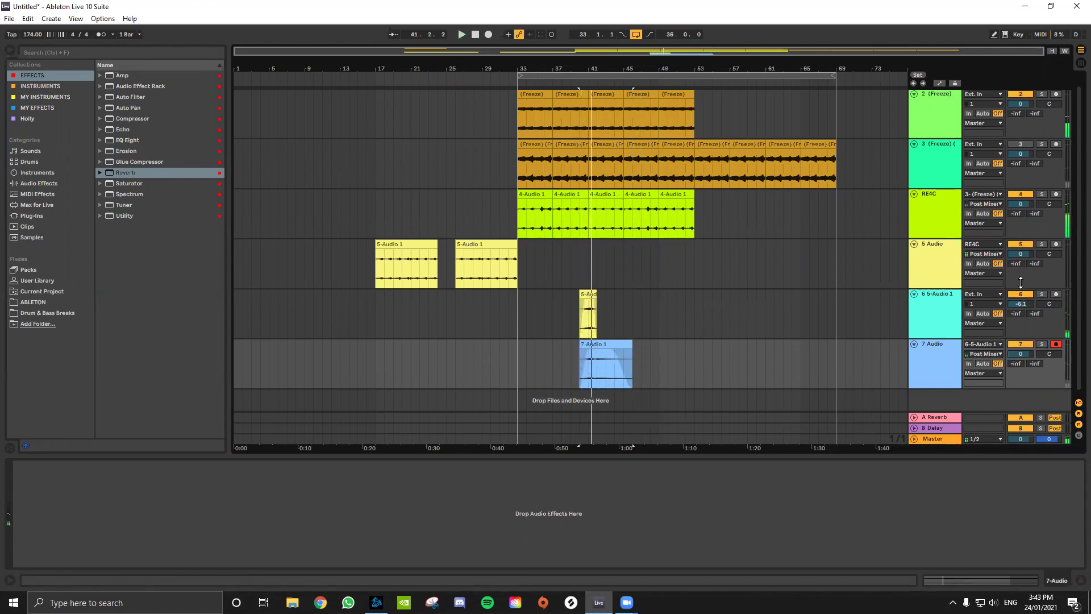
# Play back the layered swell and lower track 7's volume to -5.2 dB.
pyautogui.press('space')
pyautogui.press('space')
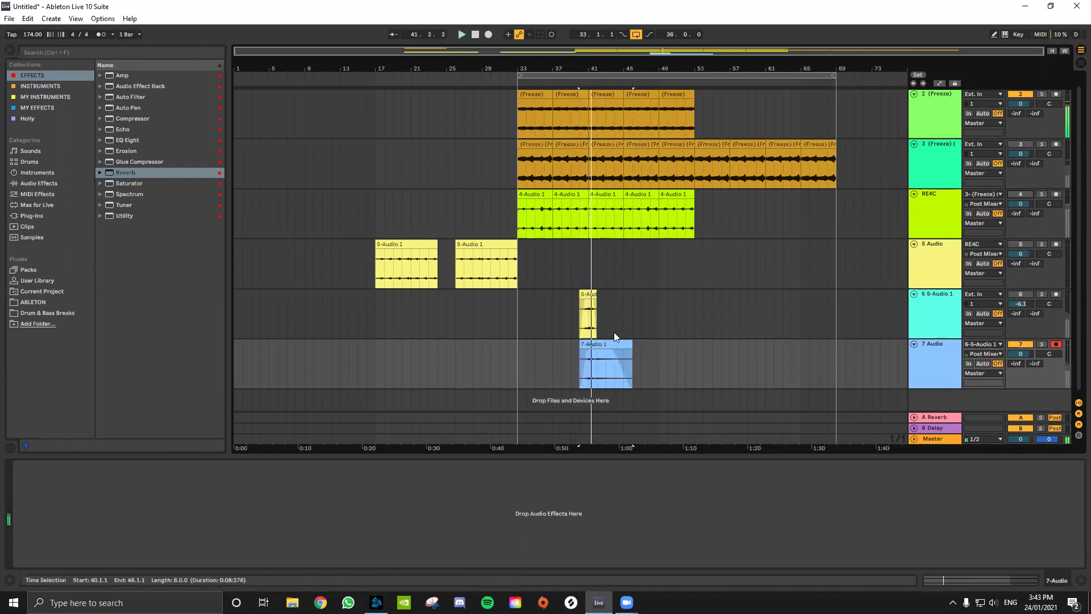
pyautogui.press('space')
pyautogui.moveTo(1021, 353); pyautogui.dragTo(1021, 382)
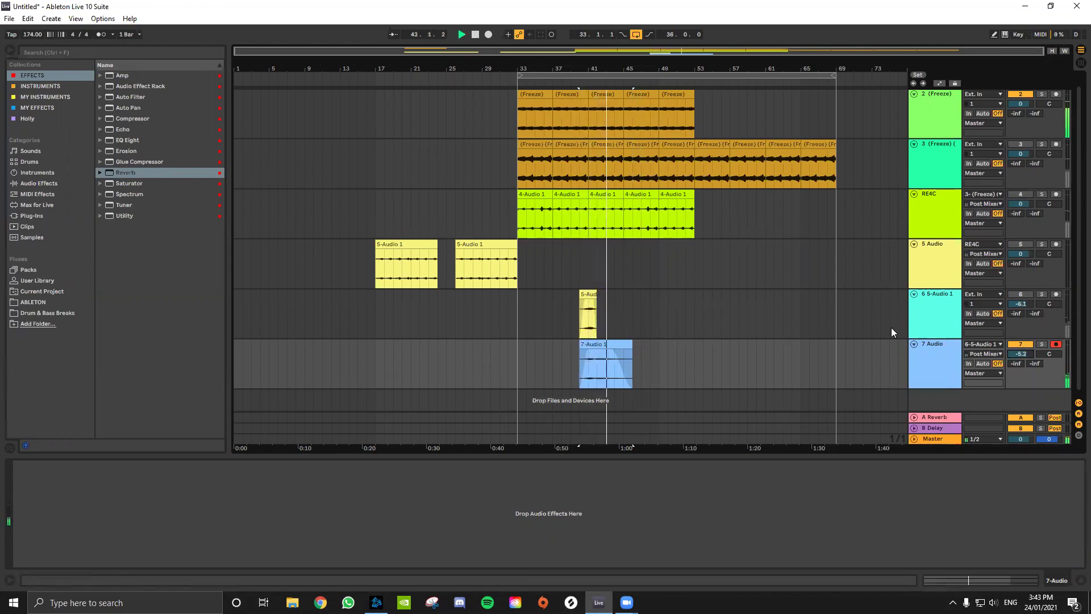
# Add an Auto Pan and a Utility effect to track 7.
pyautogui.click(932, 359)
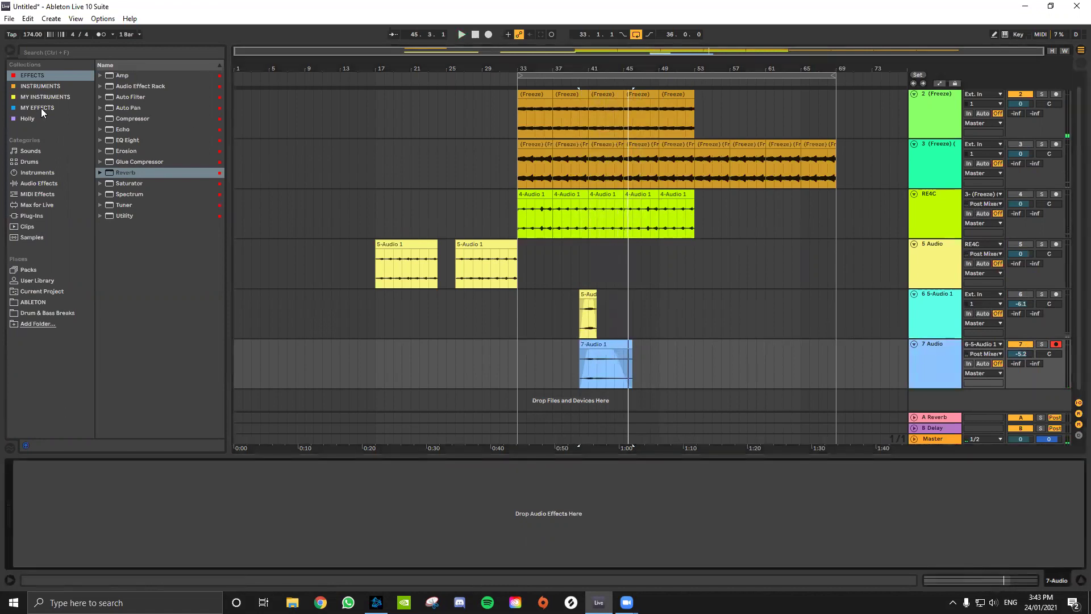
pyautogui.click(598, 370)
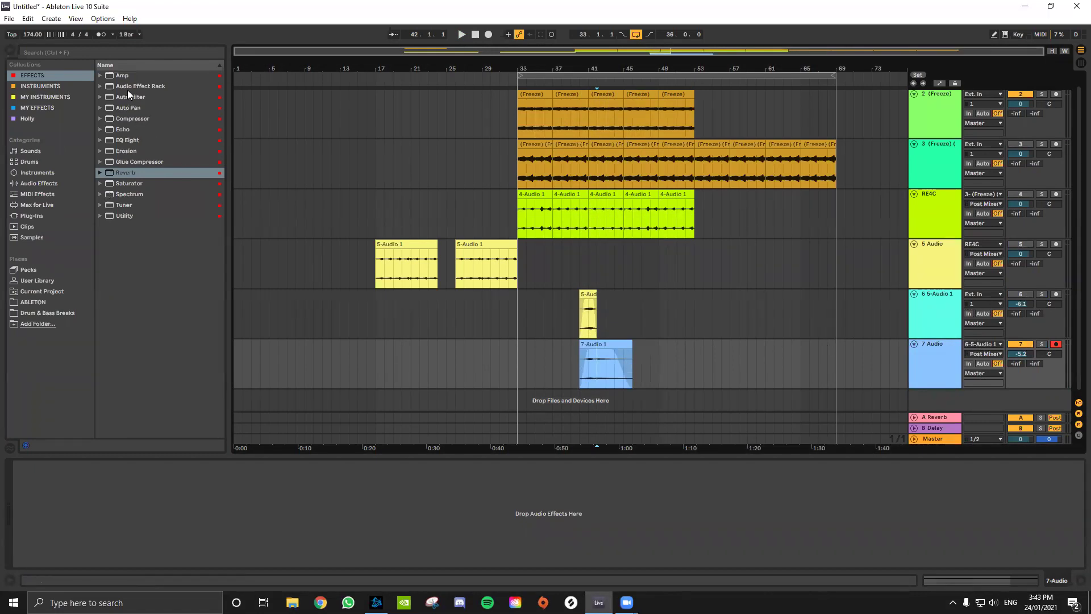
pyautogui.moveTo(131, 107); pyautogui.dragTo(204, 536)
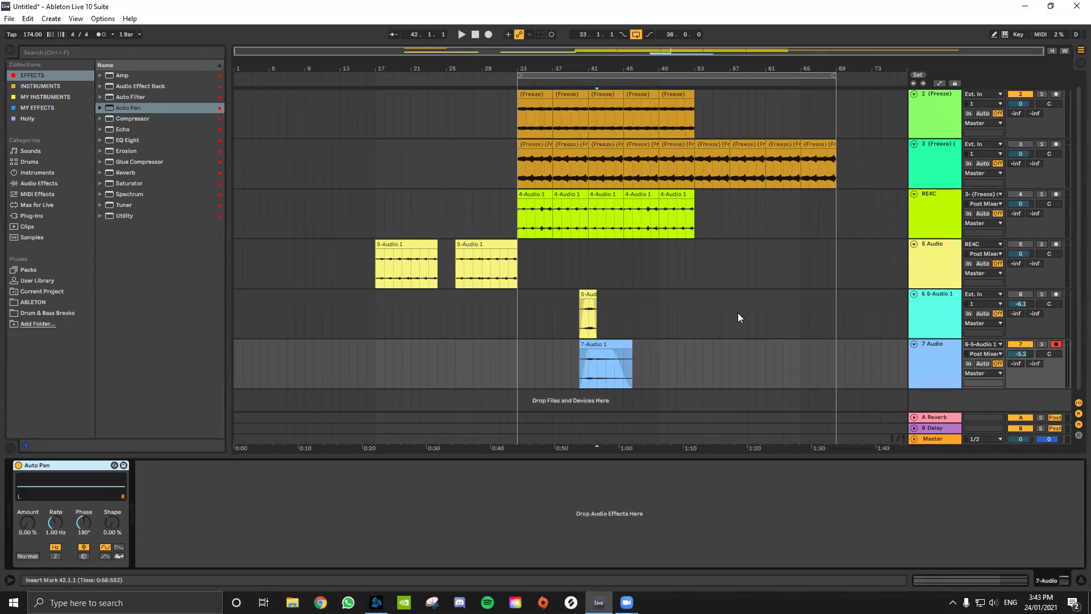
pyautogui.moveTo(122, 219); pyautogui.dragTo(198, 489)
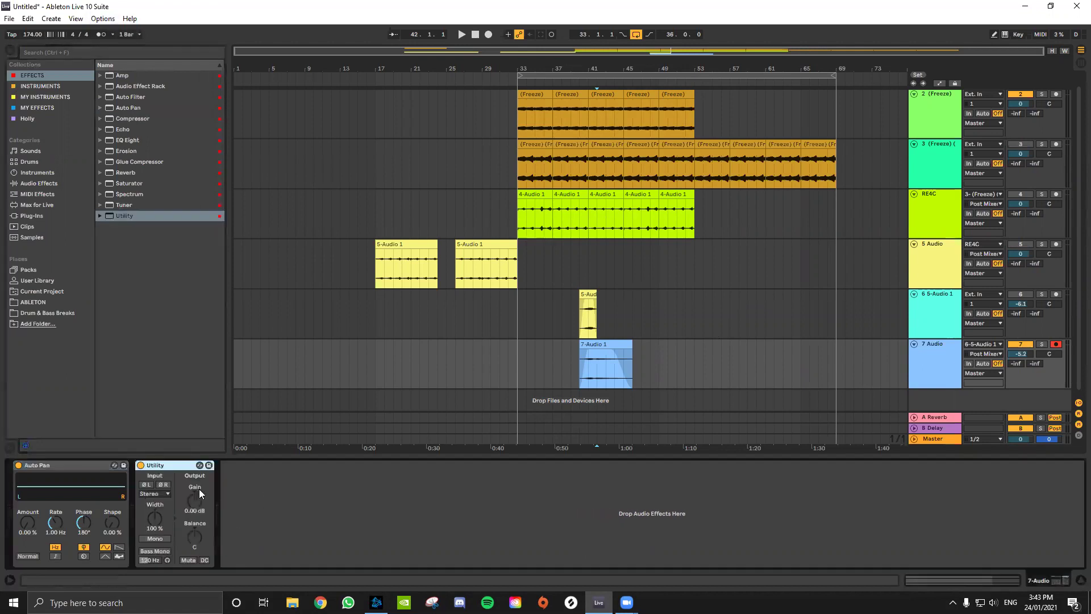
# Find the Max for Live LFO by searching for "lfo", place it after Utility, and map it to Utility's Gain.
pyautogui.click(38, 201)
pyautogui.click(132, 50)
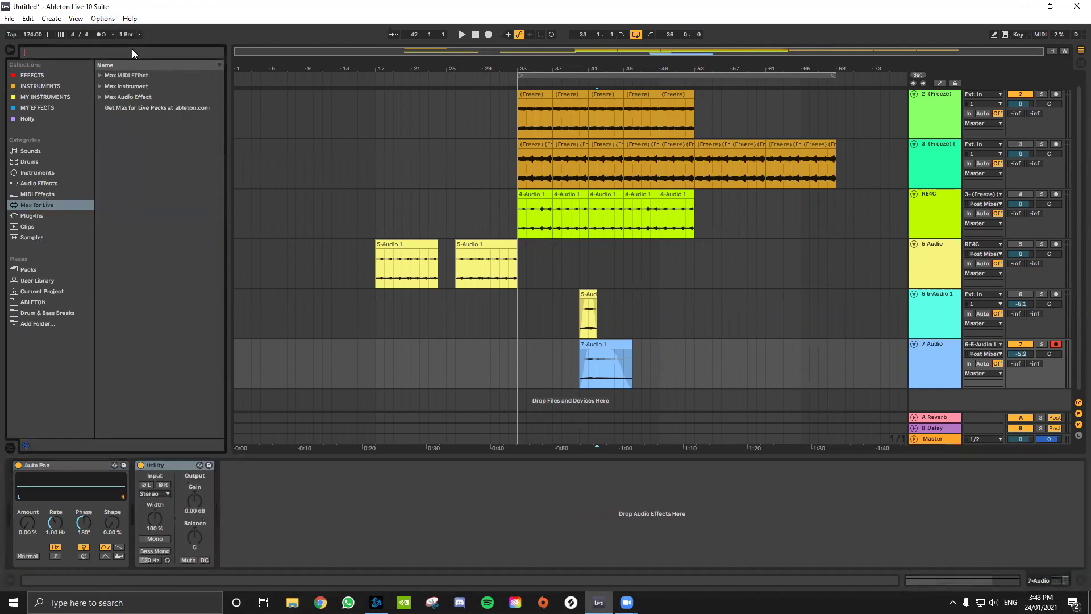
pyautogui.write('lfo')
pyautogui.click(99, 86)
pyautogui.moveTo(145, 97); pyautogui.dragTo(326, 557)
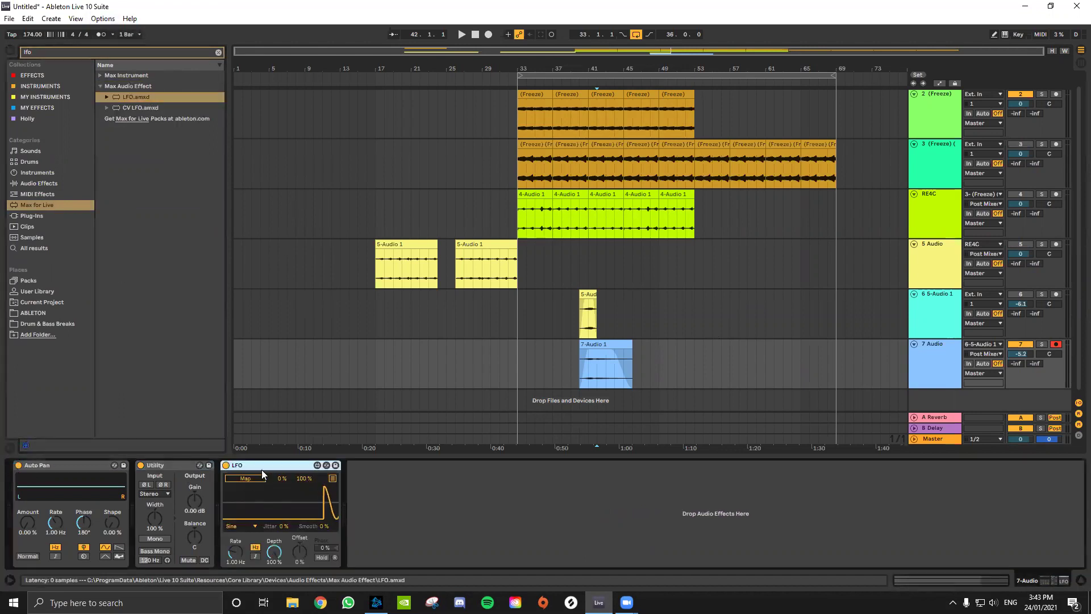
pyautogui.click(194, 501)
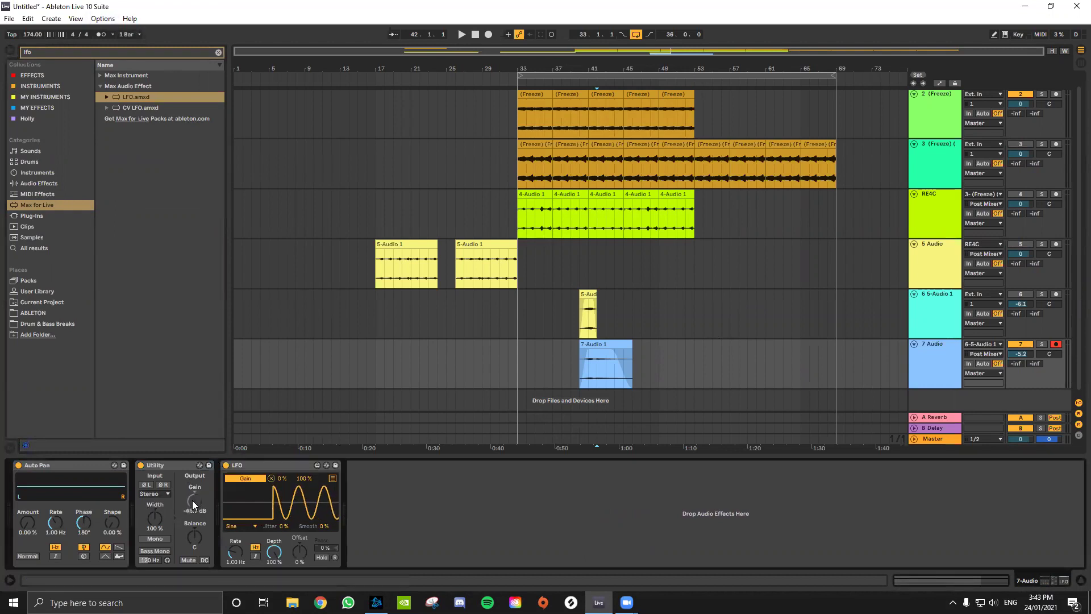
# Set the LFO to 24.4% depth, a tempo-synced rate of 1.5 and -25% offset while auditioning track 7 in solo.
pyautogui.moveTo(274, 552); pyautogui.dragTo(300, 577)
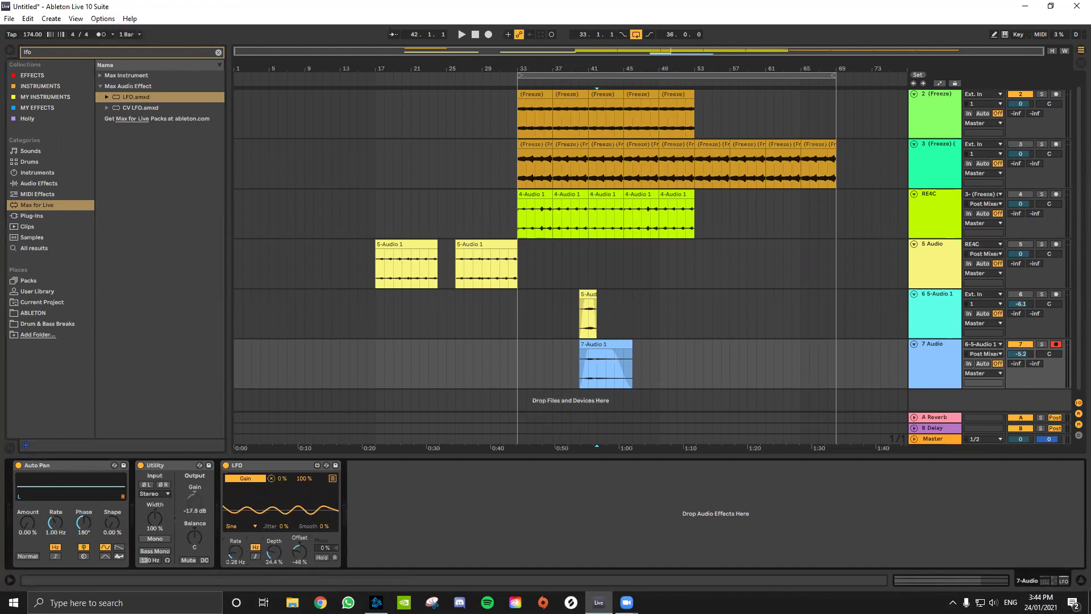
pyautogui.click(255, 557)
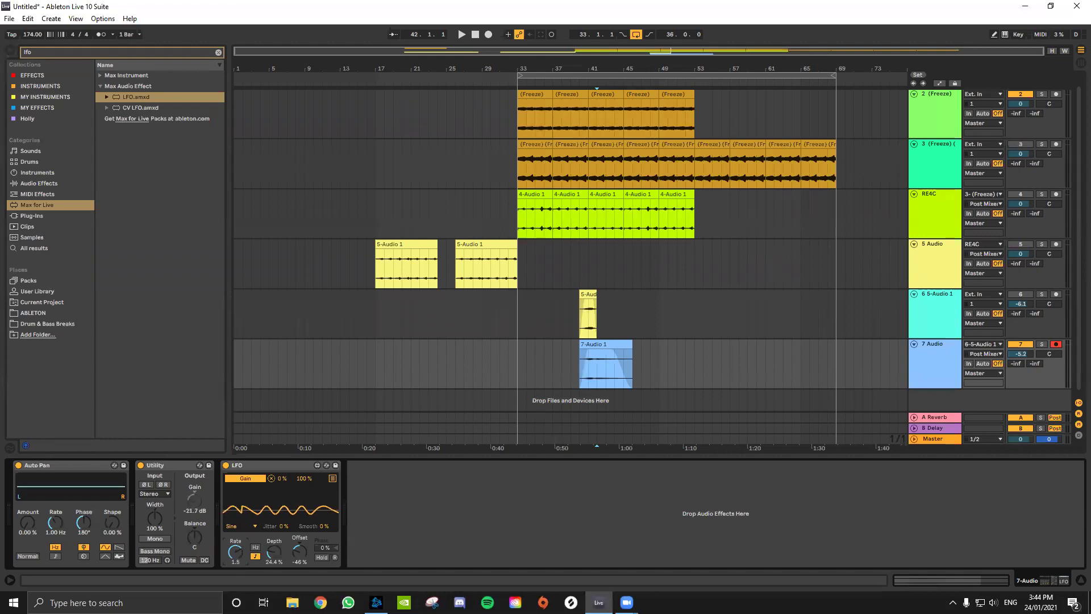
pyautogui.click(624, 365)
pyautogui.press('space')
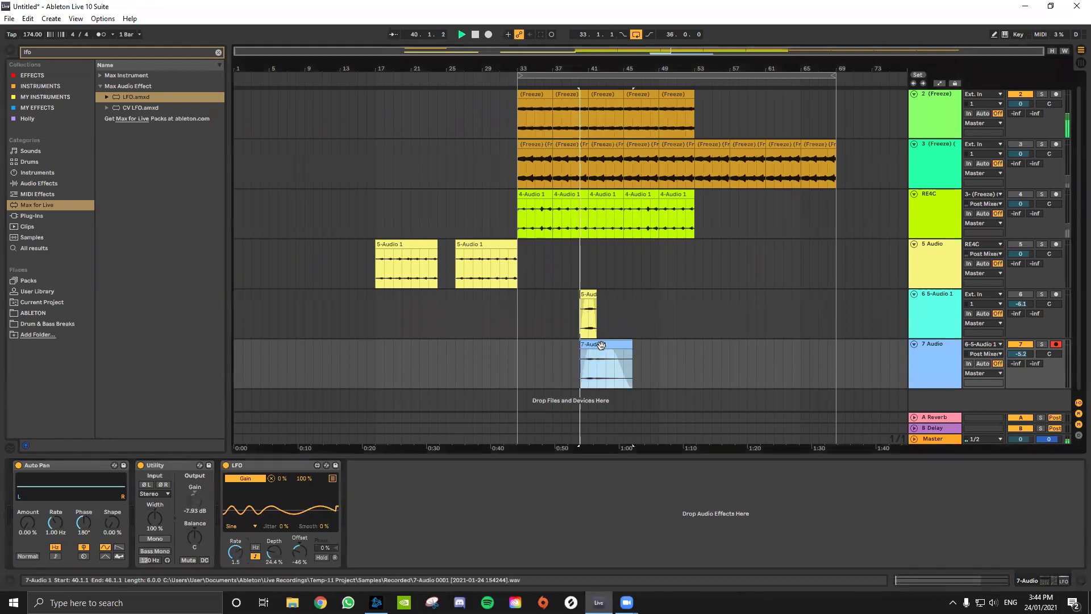
pyautogui.click(1042, 345)
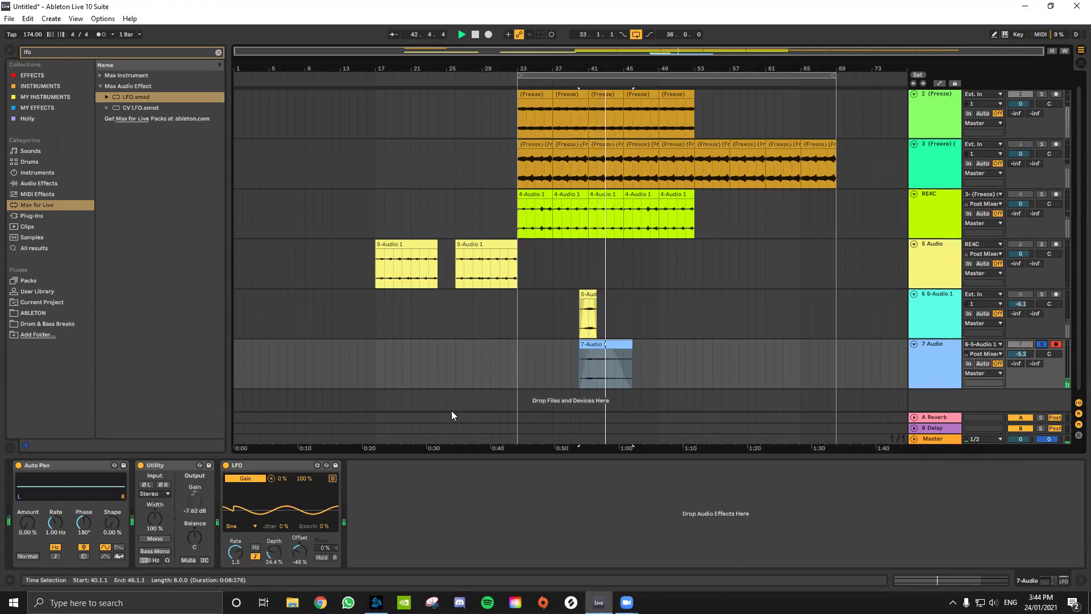
pyautogui.moveTo(299, 551); pyautogui.dragTo(299, 539)
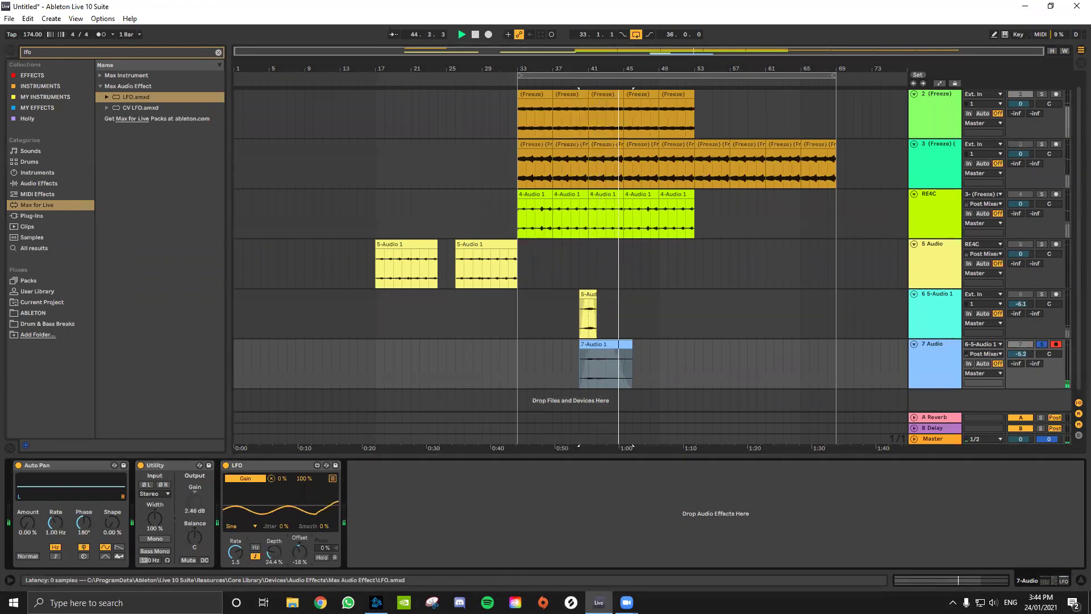
pyautogui.press('space')
pyautogui.press('space')
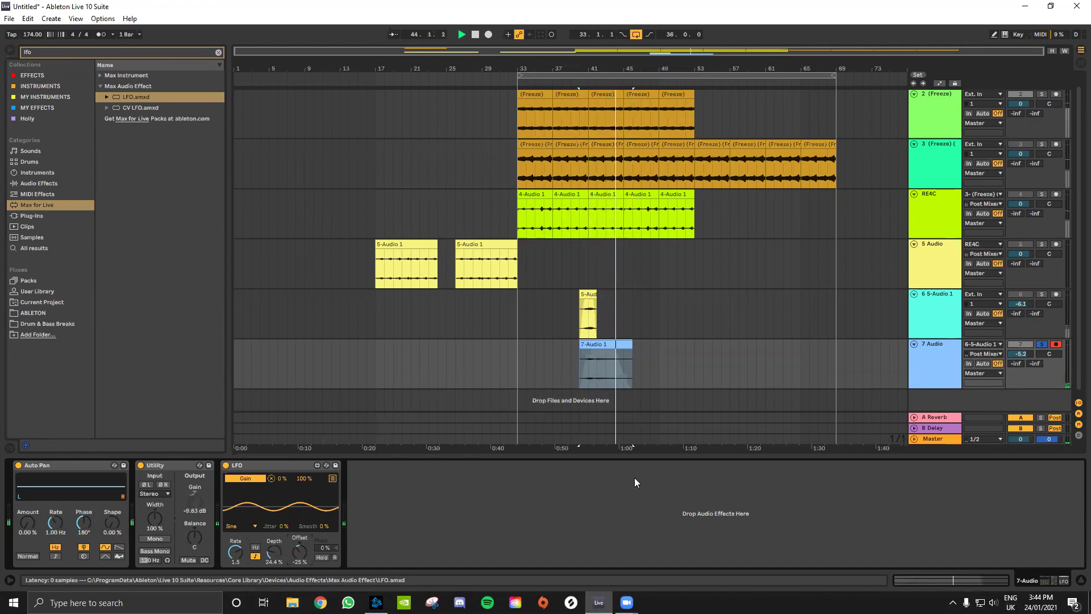
# Unsolo track 7 and bypass its Utility and LFO devices.
pyautogui.click(958, 371)
pyautogui.click(1041, 344)
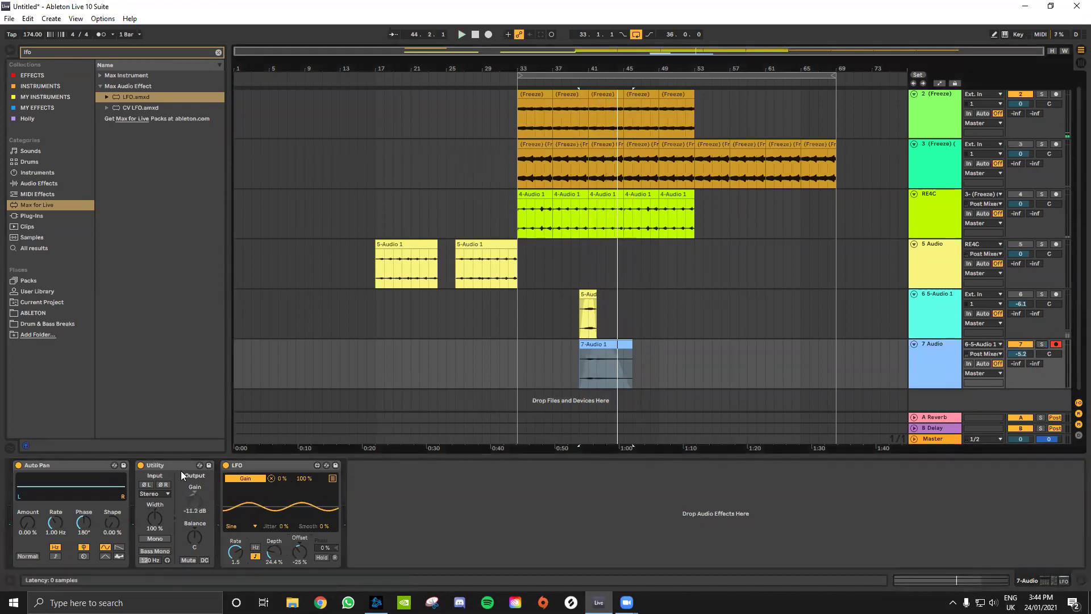
pyautogui.click(225, 465)
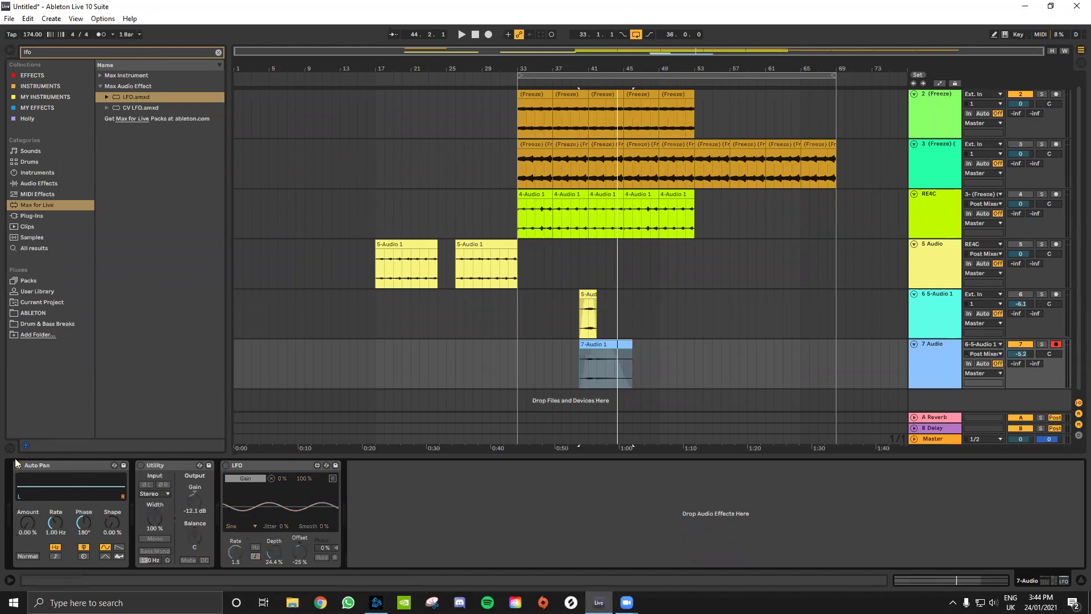
# Set Auto Pan to 100% amount with a tempo-synced 1/16 rate and audition track 7 in solo.
pyautogui.moveTo(28, 522); pyautogui.dragTo(28, 499)
pyautogui.click(56, 556)
pyautogui.press('space')
pyautogui.click(1041, 344)
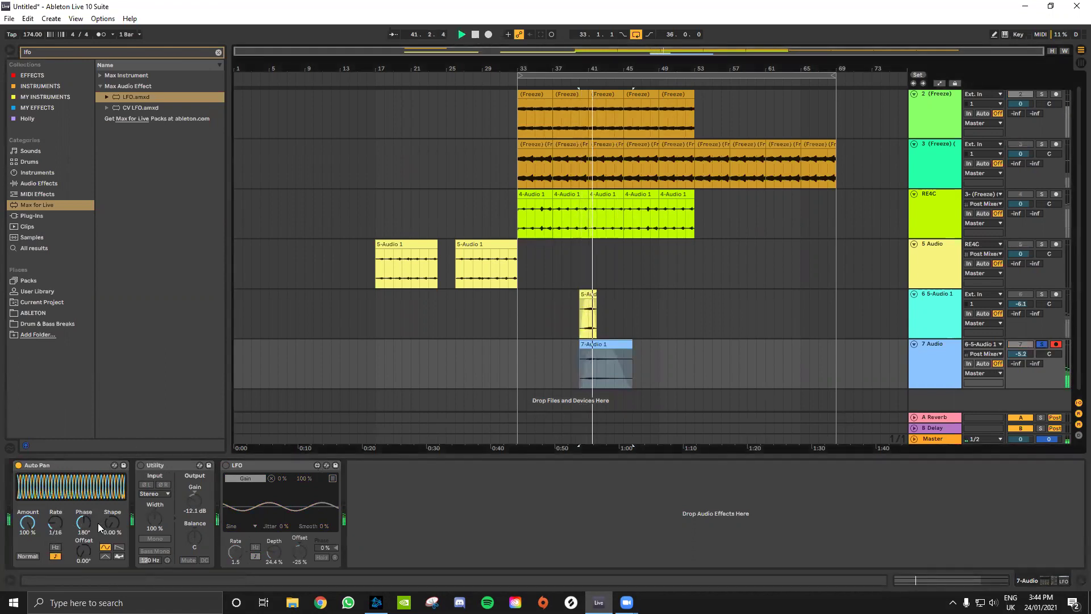
pyautogui.rightClick(28, 522)
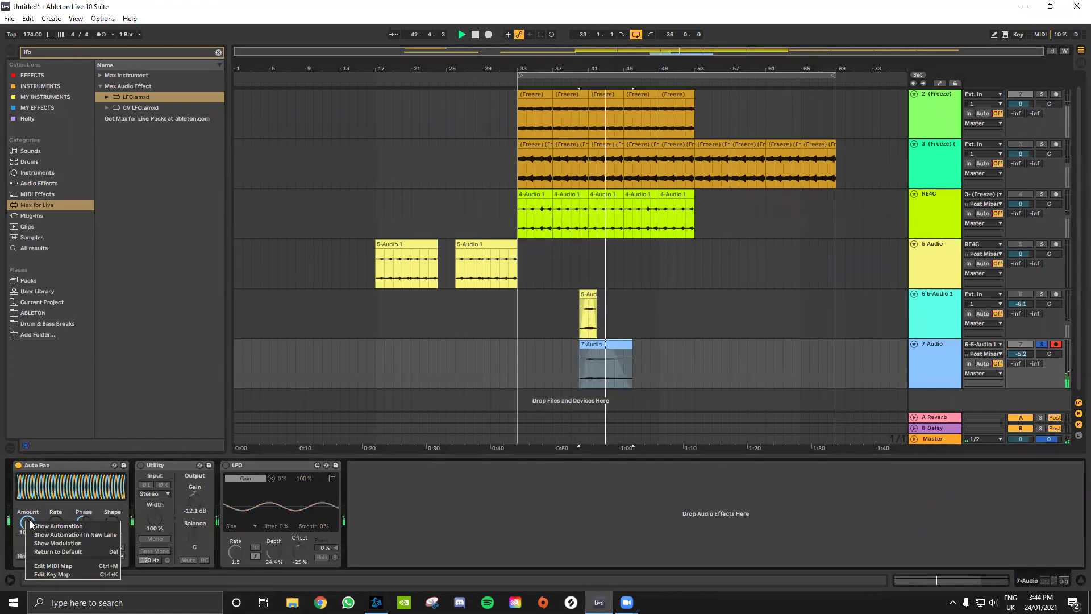
pyautogui.click(37, 515)
pyautogui.press('space')
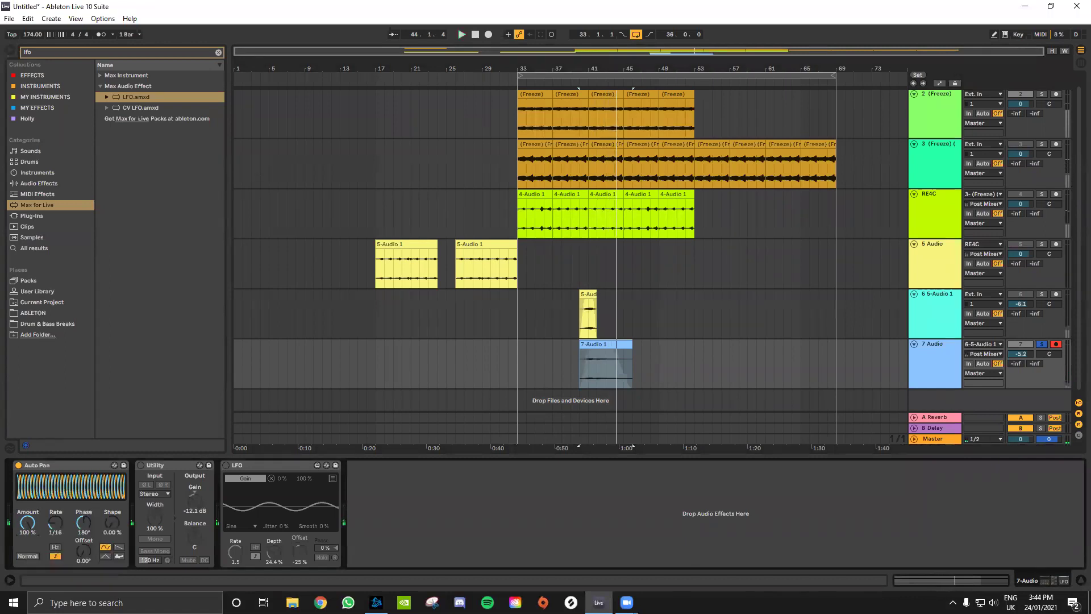
# Automate Auto Pan's Amount to ramp from 0% to 100% between bars 41 and 42, play it back, and hide the automation.
pyautogui.moveTo(26, 521); pyautogui.dragTo(25, 585)
pyautogui.rightClick(25, 520)
pyautogui.click(40, 526)
pyautogui.scroll(3, 615, 384)
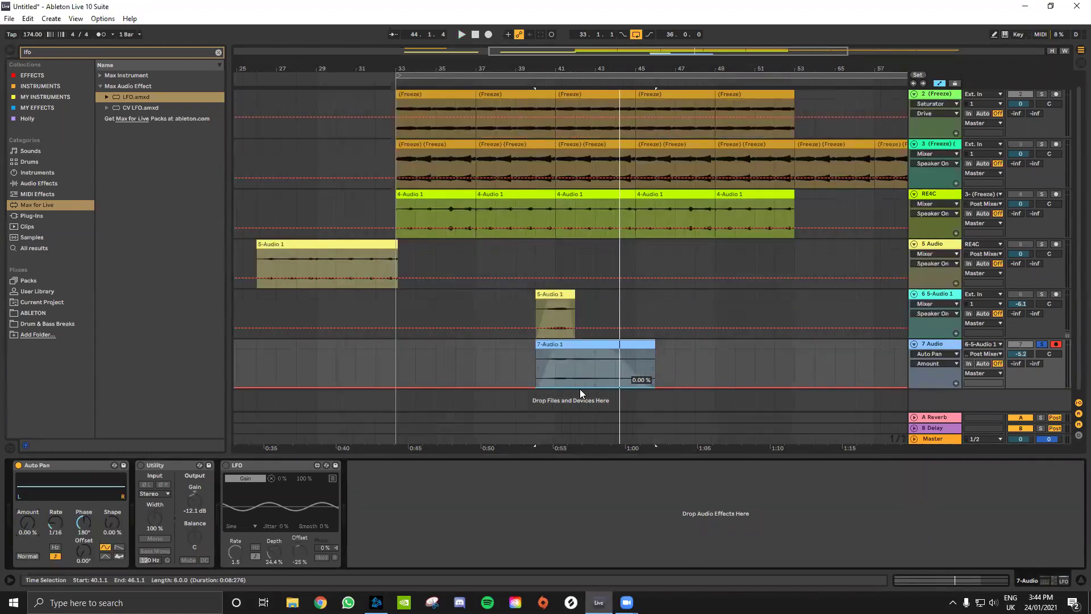
pyautogui.click(554, 387)
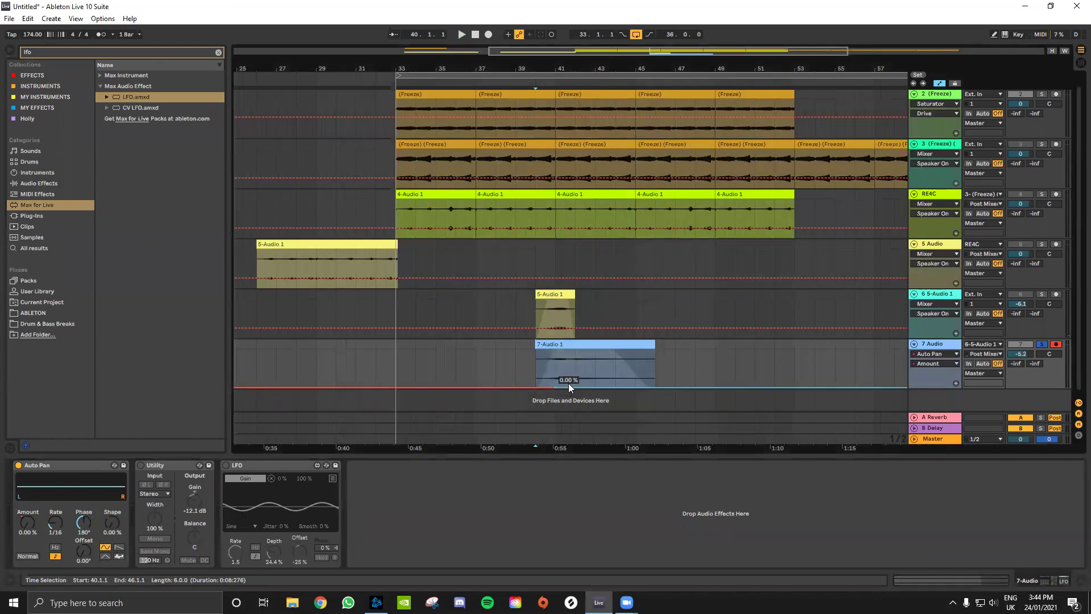
pyautogui.moveTo(565, 386); pyautogui.dragTo(544, 350)
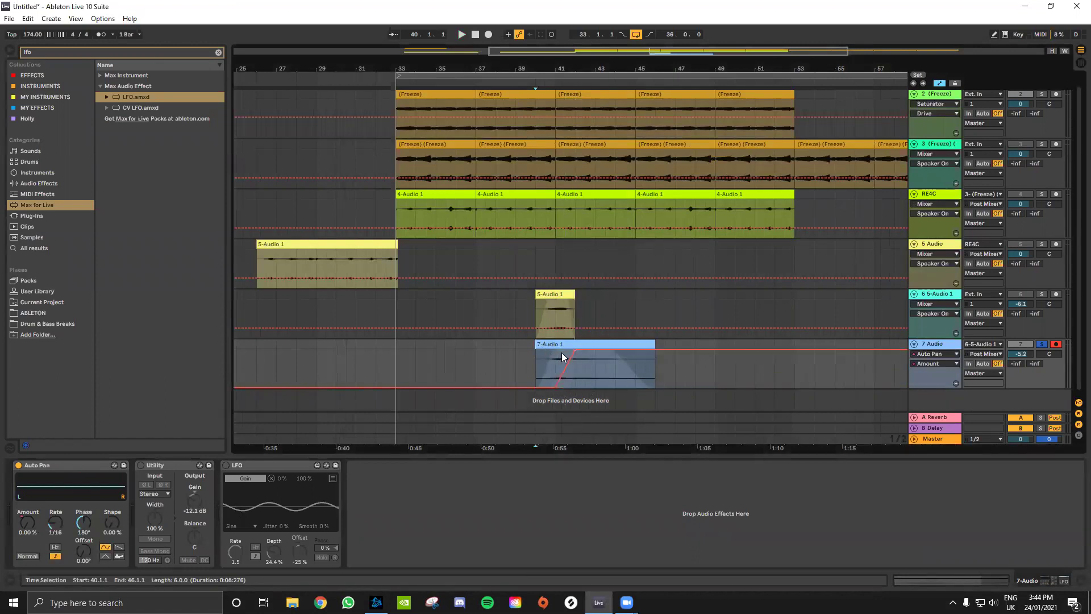
pyautogui.press('space')
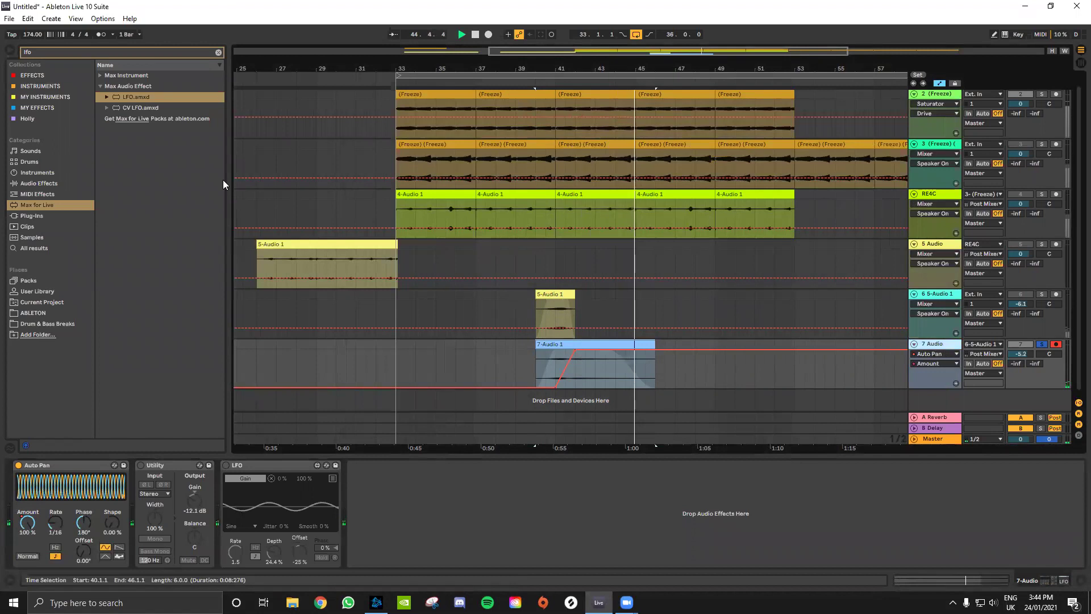
pyautogui.press('a')
# Add a Reverb at the end of track 7's effect chain and set its decay time to 7.15 s.
pyautogui.click(218, 53)
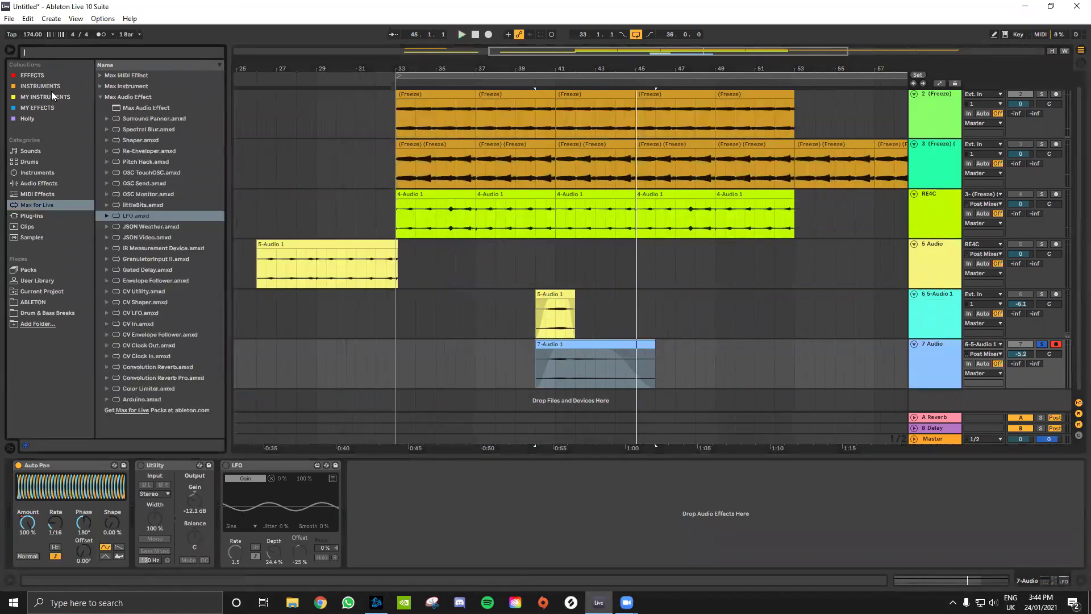
pyautogui.click(46, 76)
pyautogui.moveTo(125, 172); pyautogui.dragTo(476, 498)
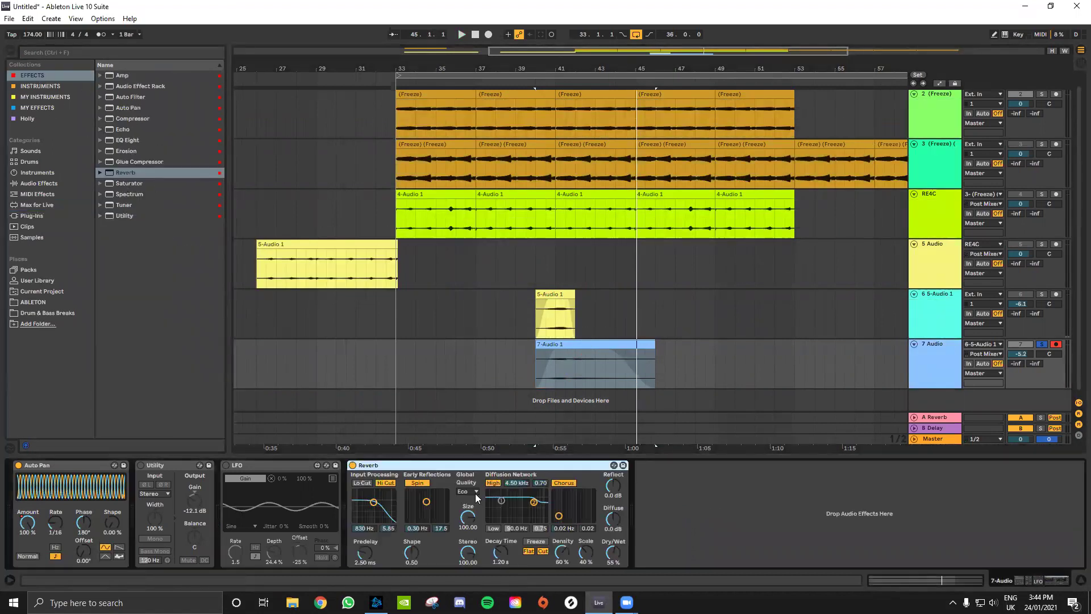
pyautogui.moveTo(496, 554); pyautogui.dragTo(496, 525)
# Automate the Reverb's Dry/Wet on track 7 to rise from 0% to 78% starting at bar 41, and play it back.
pyautogui.rightClick(618, 548)
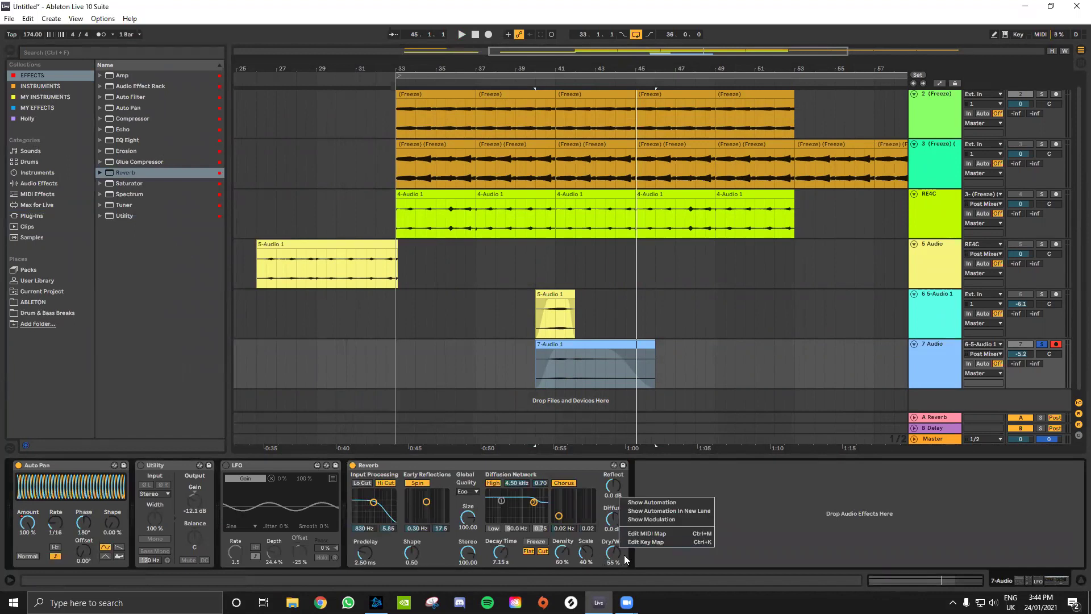
pyautogui.click(649, 504)
pyautogui.moveTo(556, 366)
pyautogui.mouseDown()
pyautogui.moveTo(566, 386)
pyautogui.moveTo(565, 349)
pyautogui.moveTo(566, 369)
pyautogui.moveTo(565, 358)
pyautogui.mouseUp()
pyautogui.press('space')
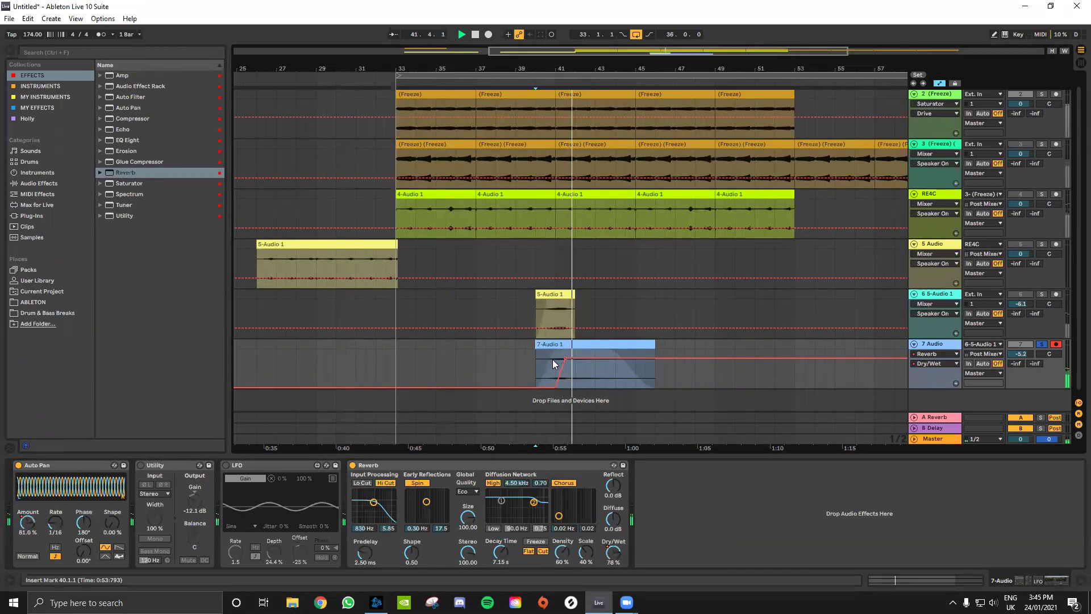
# Move Auto Pan after the Reverb and ramp the Dry/Wet automation back to 0% just past the clip's end, auditioning the result.
pyautogui.moveTo(80, 464); pyautogui.dragTo(654, 489)
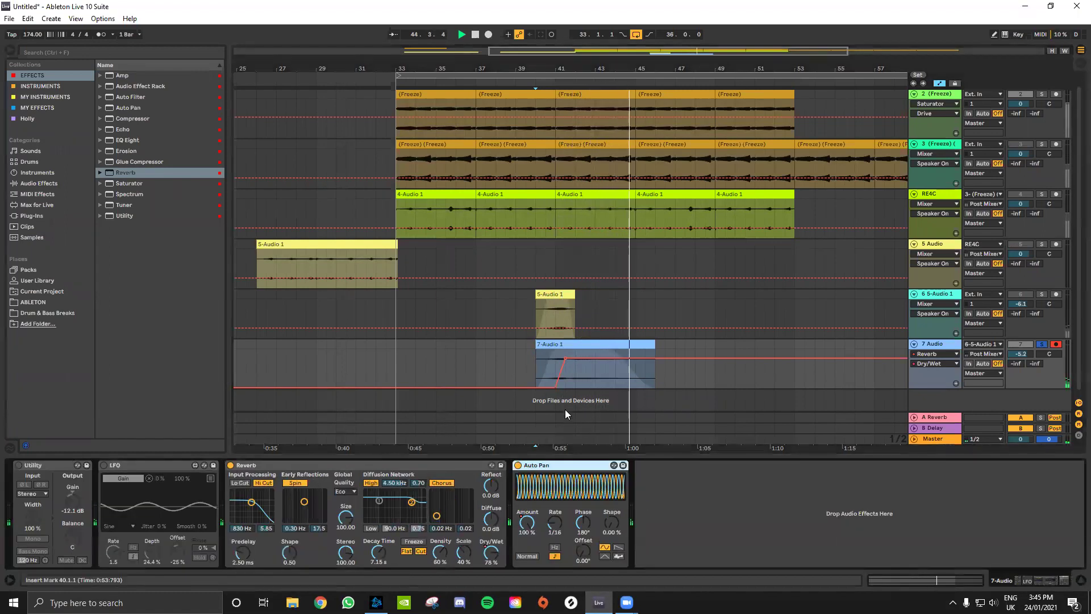
pyautogui.moveTo(668, 359); pyautogui.dragTo(668, 388)
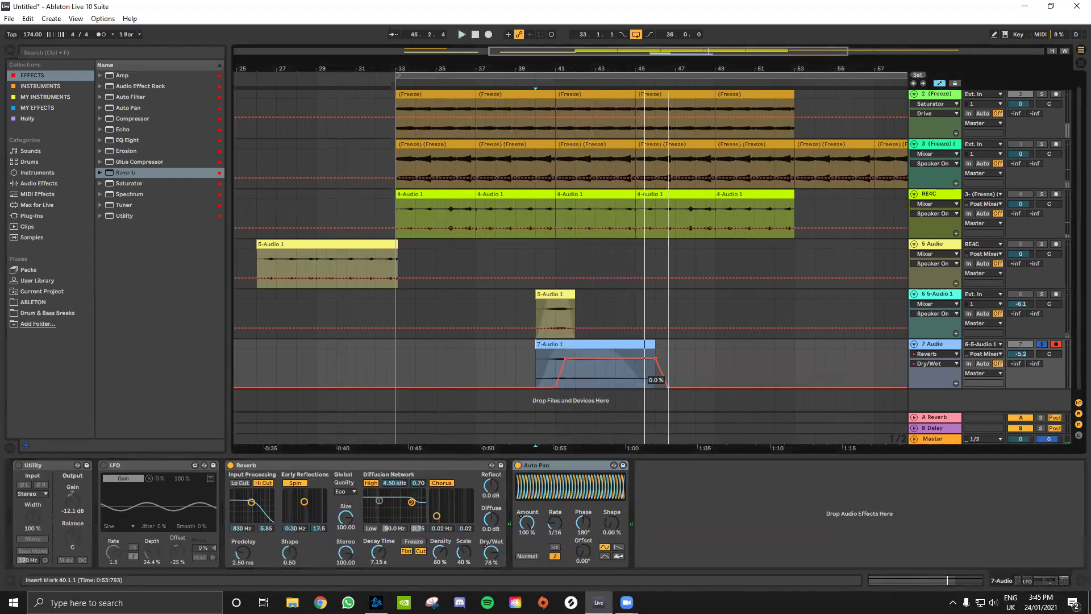
pyautogui.press('space')
pyautogui.press('space')
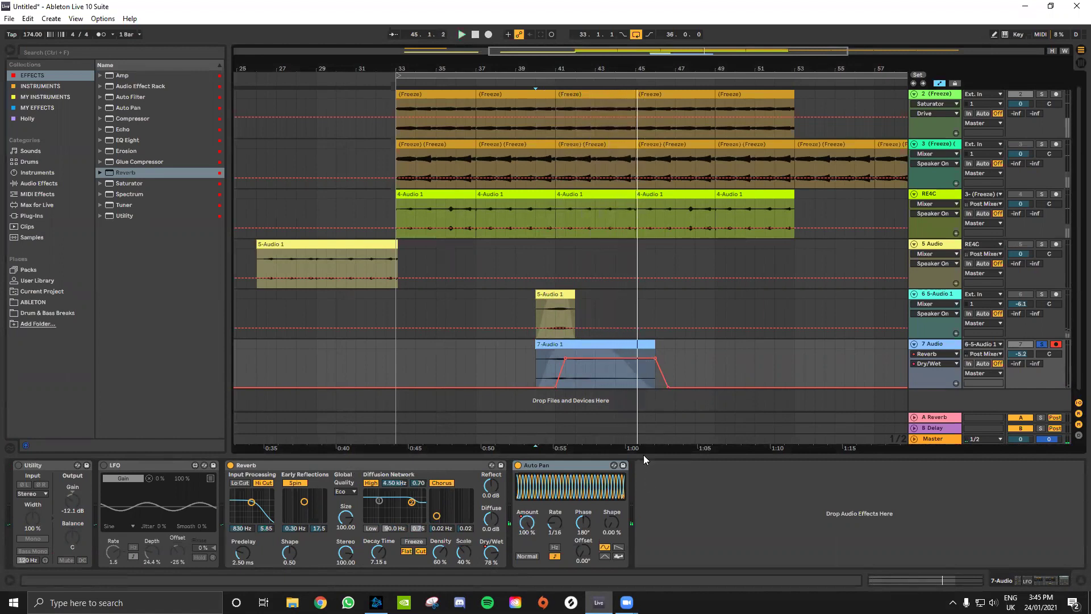
# Hide the device chain and automation, and fit the whole arrangement width in view after playback.
pyautogui.hotkey('ctrl', 'alt', 'l')
pyautogui.click(614, 442)
pyautogui.press('space')
pyautogui.press('a')
pyautogui.press('w')
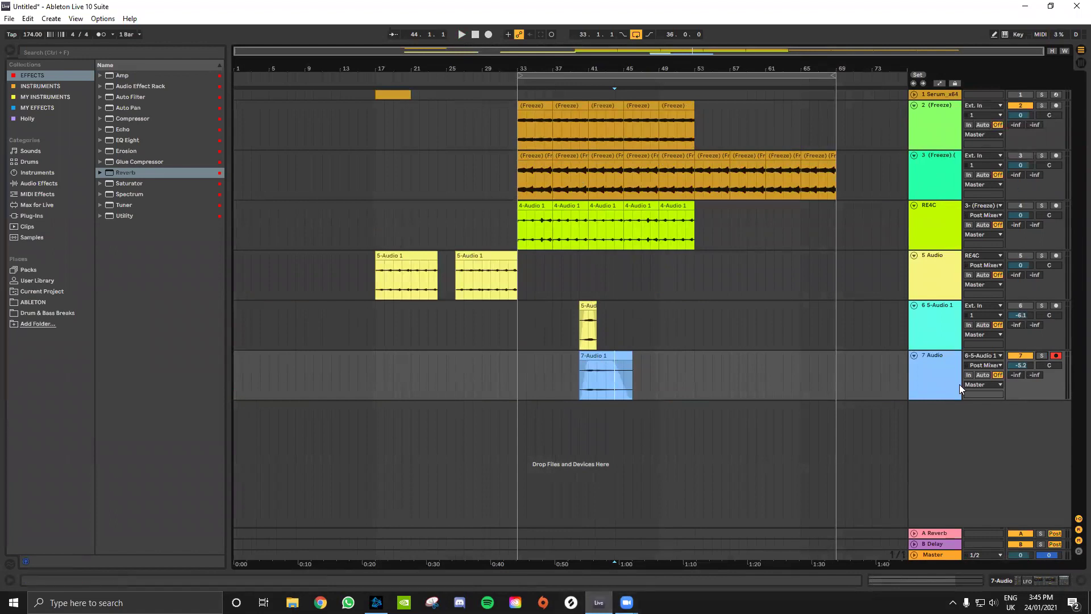
# Insert a new MIDI track below track 7 and load a Drum Rack onto it.
pyautogui.hotkey('ctrl', 'shift', 't')
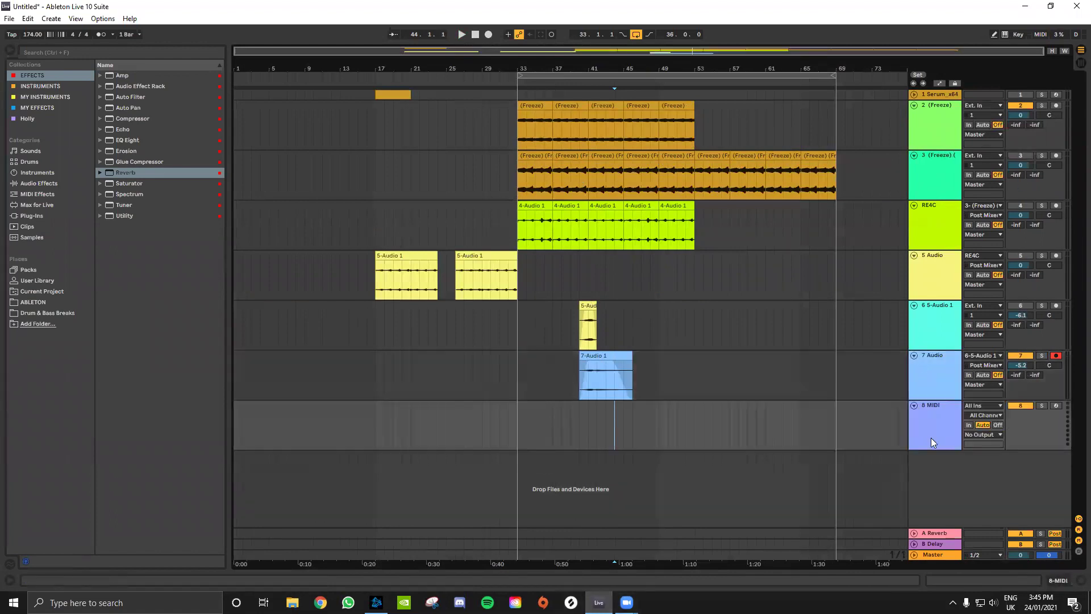
pyautogui.click(37, 76)
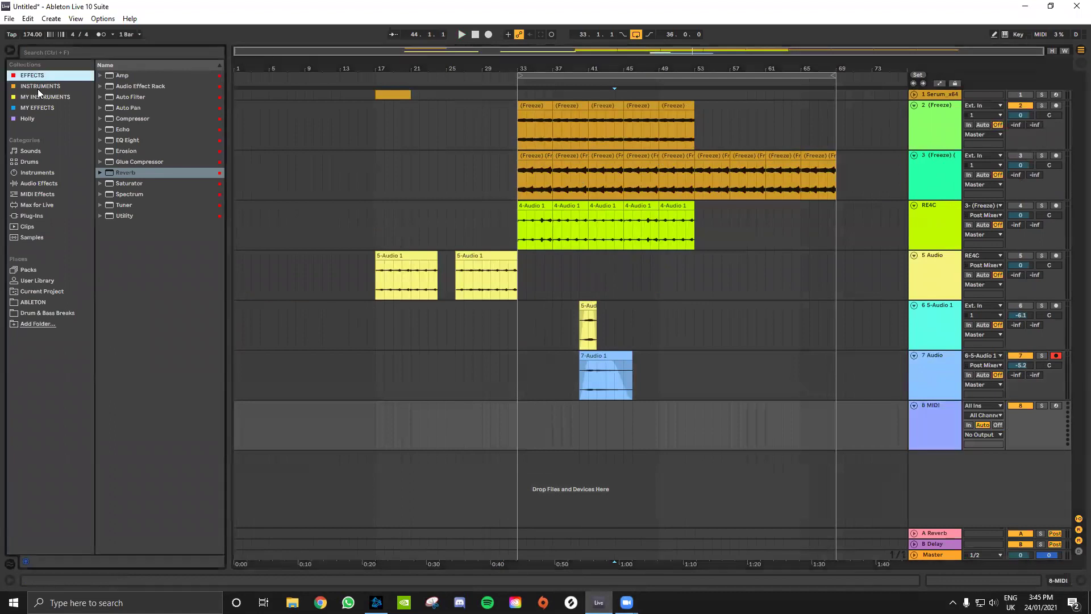
pyautogui.moveTo(135, 86); pyautogui.dragTo(943, 429)
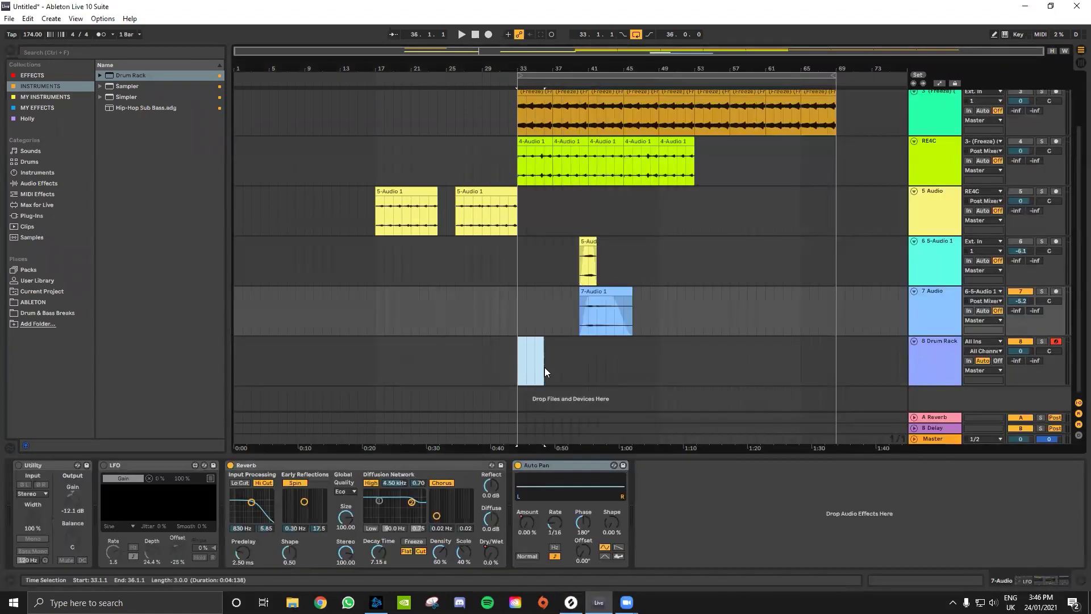
# Program a four-bar kick, snare and hi-hat pattern for the Drum Rack at bar 33, repeat it to bar 69, and unsolo the track.
pyautogui.doubleClick(543, 363)
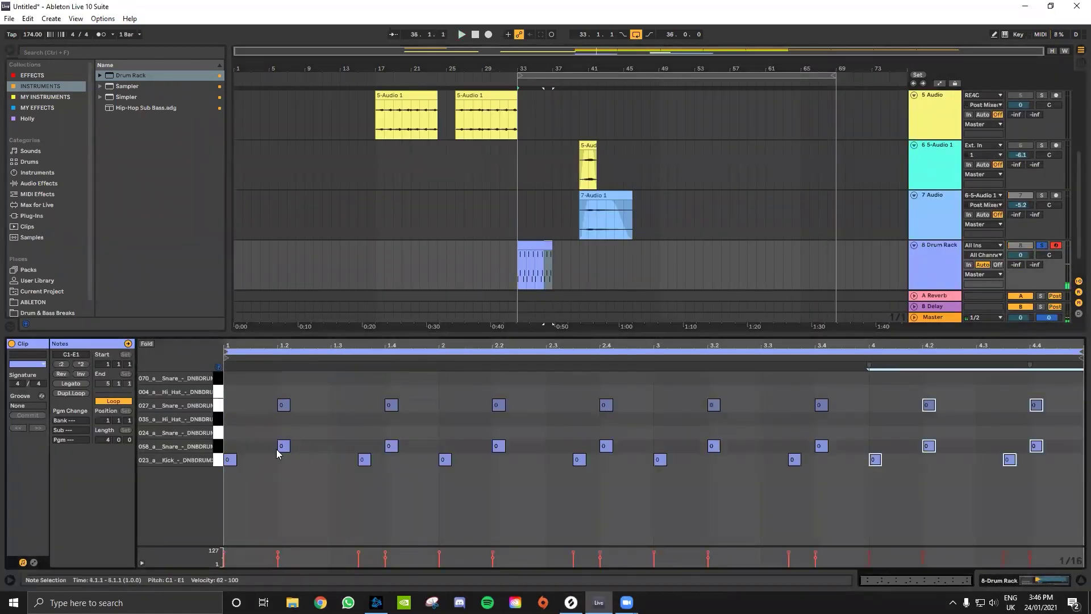
pyautogui.click(229, 391)
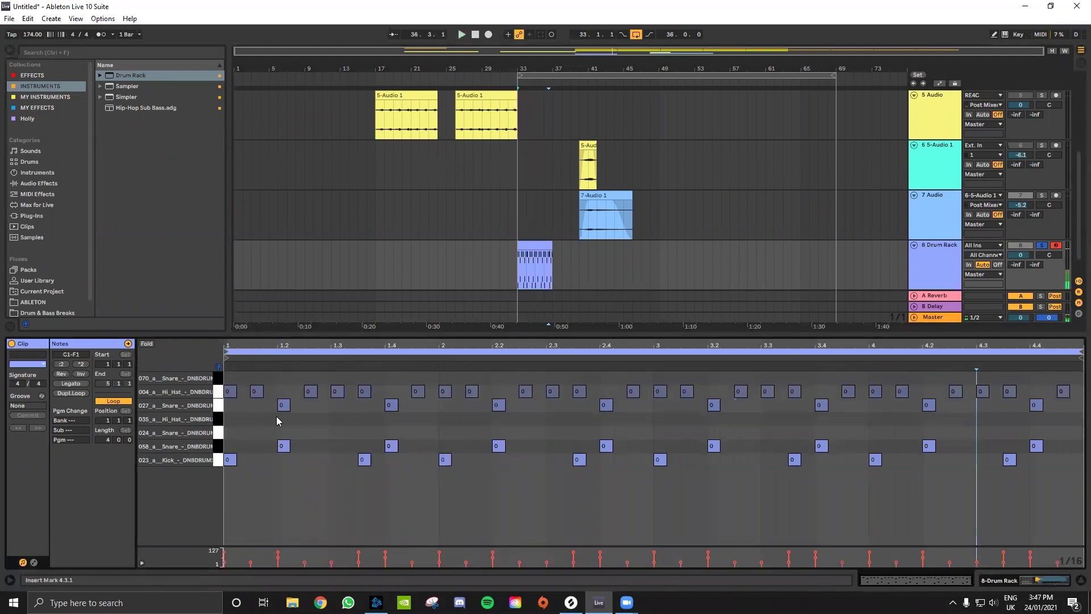
pyautogui.doubleClick(321, 377)
pyautogui.doubleClick(349, 377)
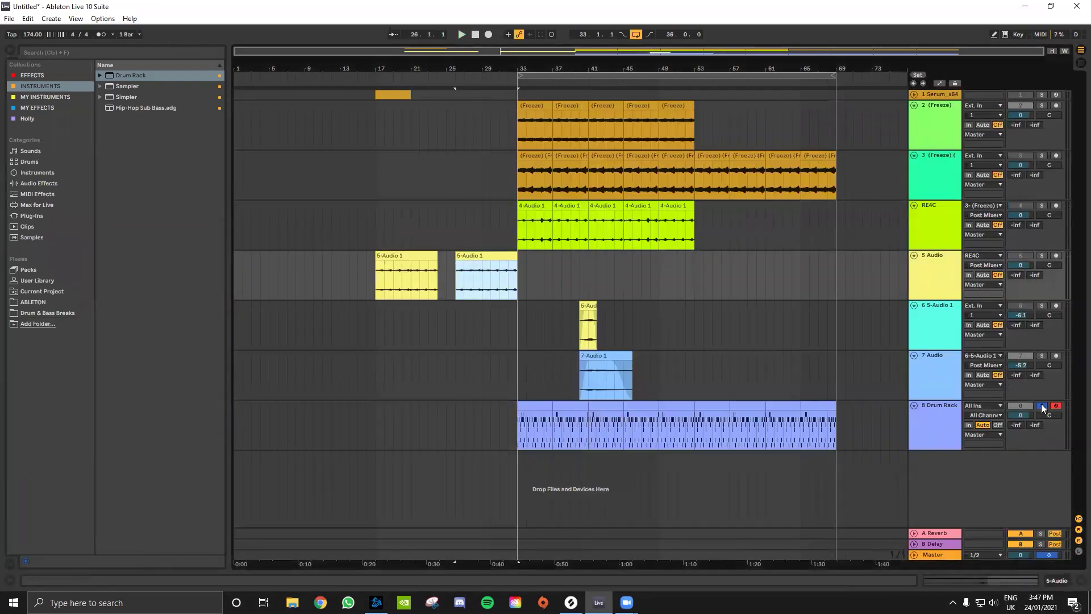
pyautogui.click(1043, 407)
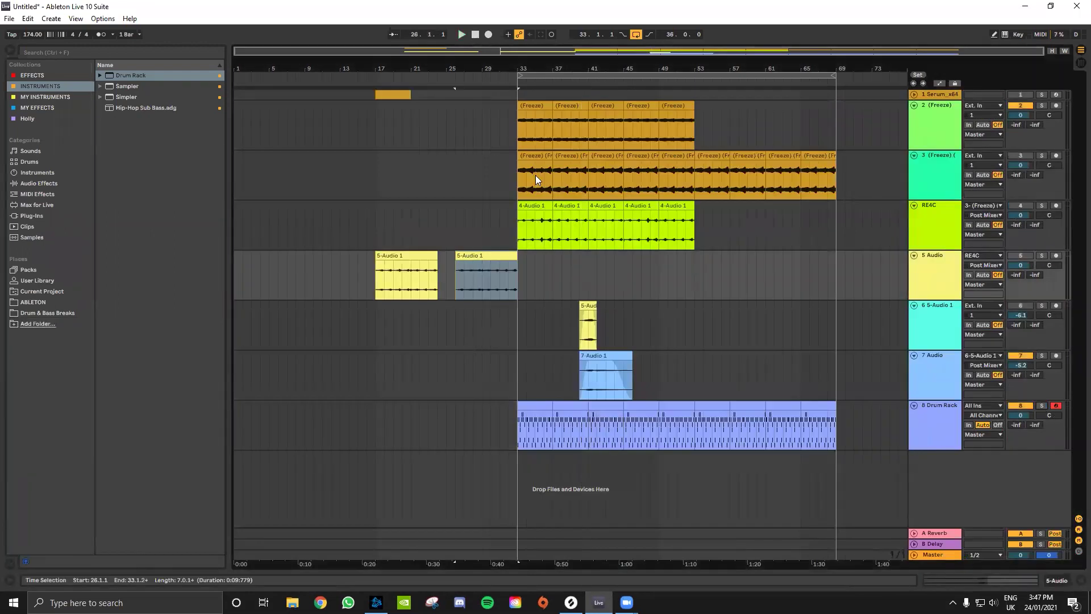
# Duplicate the track 2 freeze clips and the RE4C clips out to bar 65, and end the loop at bar 65.
pyautogui.moveTo(658, 120)
pyautogui.mouseDown()
pyautogui.moveTo(601, 111)
pyautogui.moveTo(519, 120)
pyautogui.mouseUp()
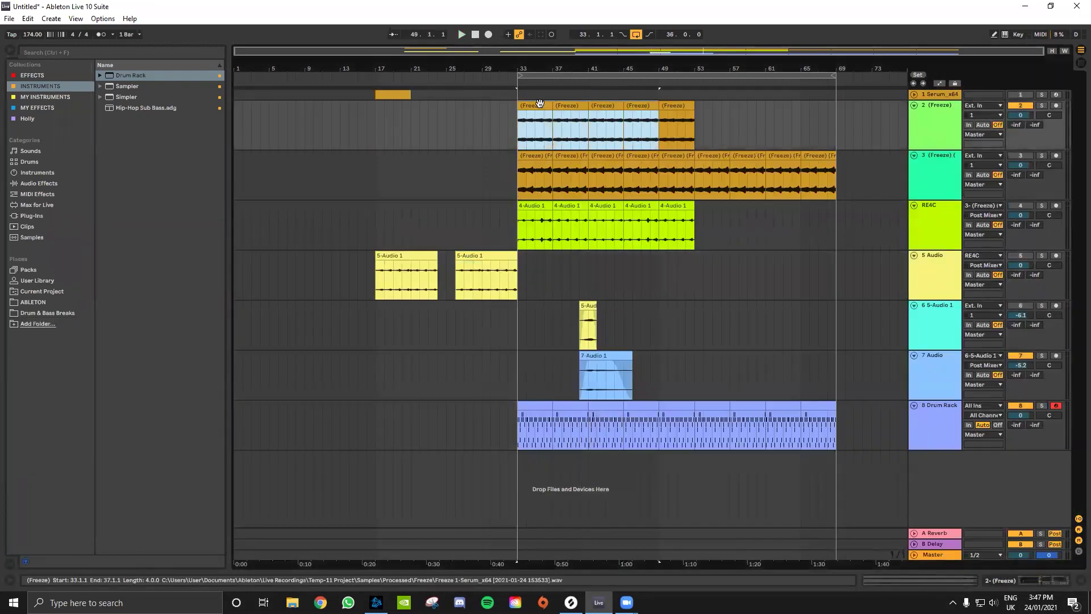
pyautogui.hotkey('ctrl', 'd')
pyautogui.moveTo(838, 72); pyautogui.dragTo(803, 79)
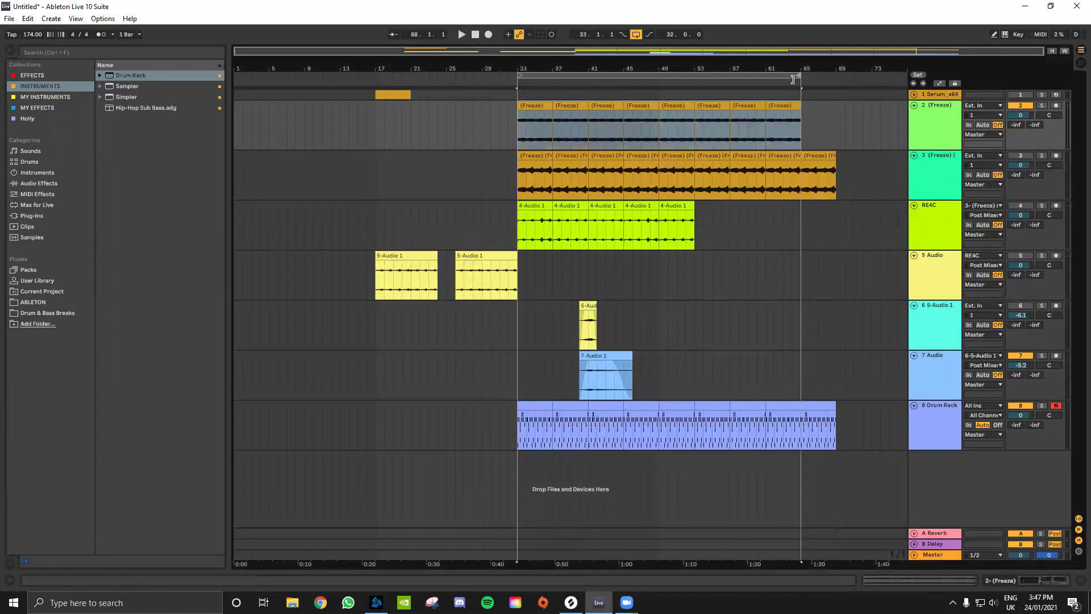
pyautogui.click(632, 200)
pyautogui.keyDown('shift'); pyautogui.click(529, 206); pyautogui.keyUp('shift')
pyautogui.hotkey('ctrl', 'd')
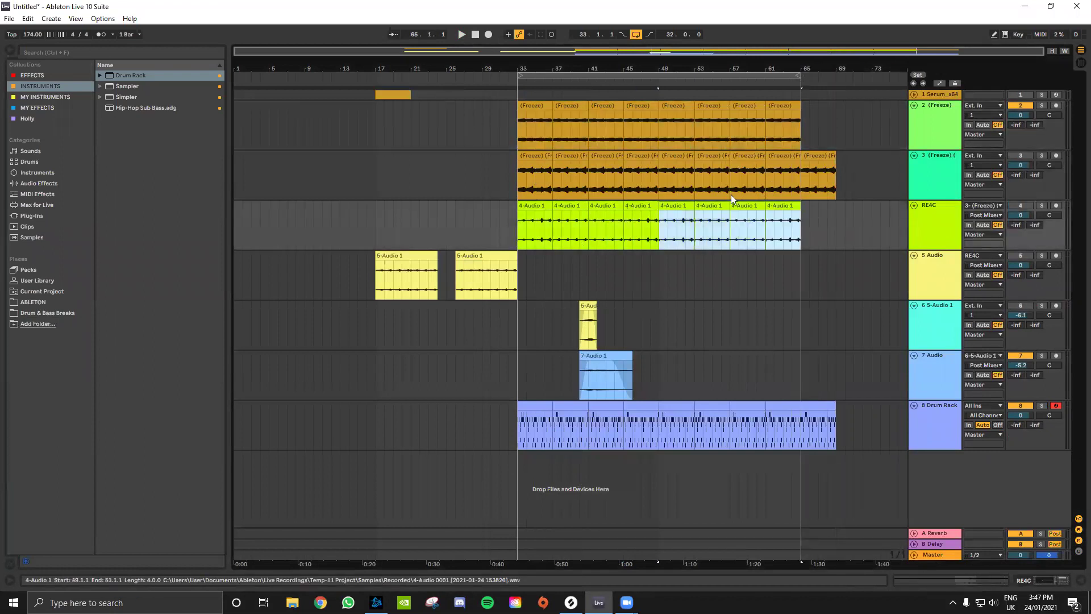
# Move the longer freeze track above the shorter one, then audition the shorter freeze track and RE4C in solo.
pyautogui.moveTo(949, 175); pyautogui.dragTo(1044, 109)
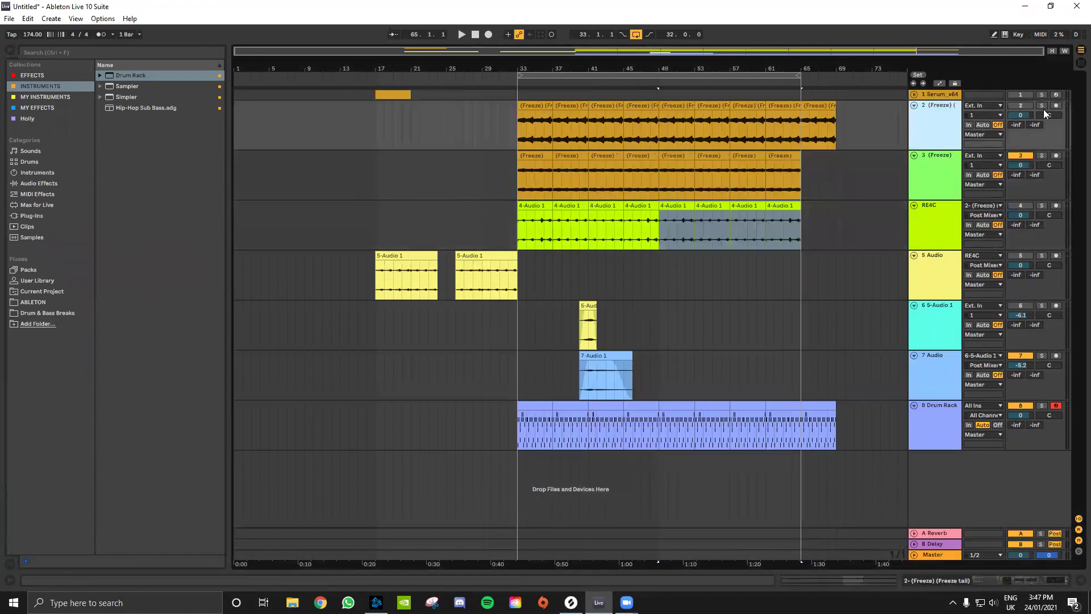
pyautogui.click(1042, 155)
pyautogui.press('space')
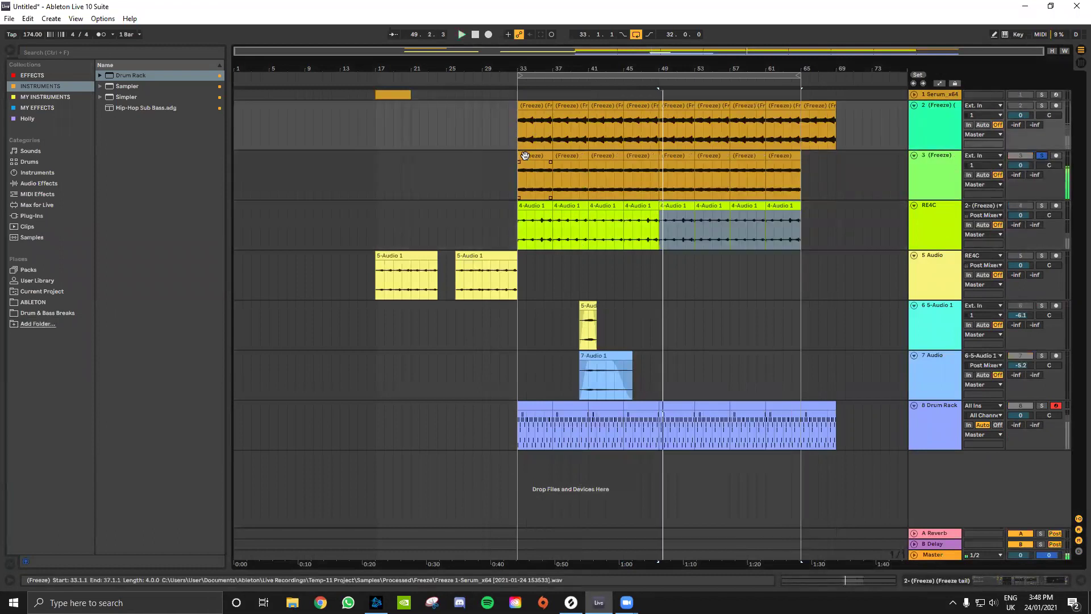
pyautogui.click(525, 155)
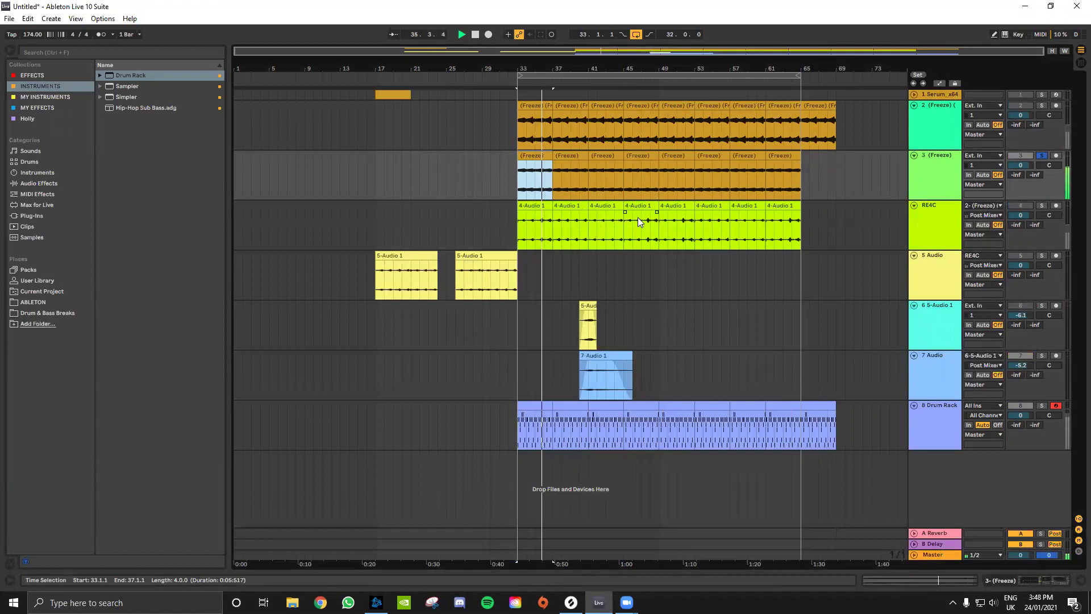
pyautogui.click(1042, 205)
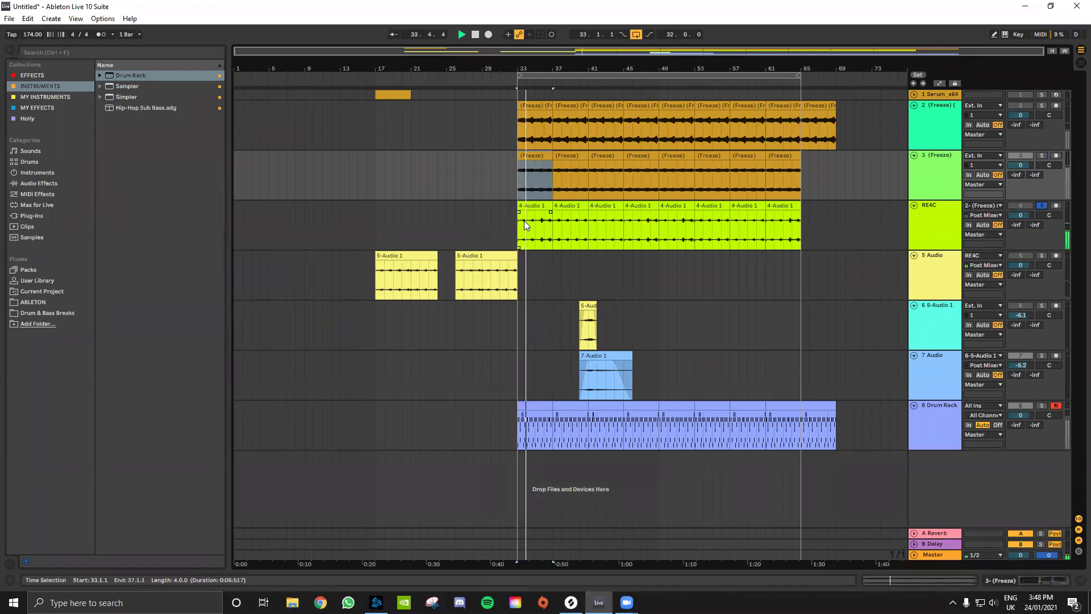
# Split out bars 34 and 38 of the RE4C clips and deactivate both one-bar sections.
pyautogui.press('+')
pyautogui.moveTo(522, 228); pyautogui.dragTo(544, 228)
pyautogui.hotkey('ctrl', 'e')
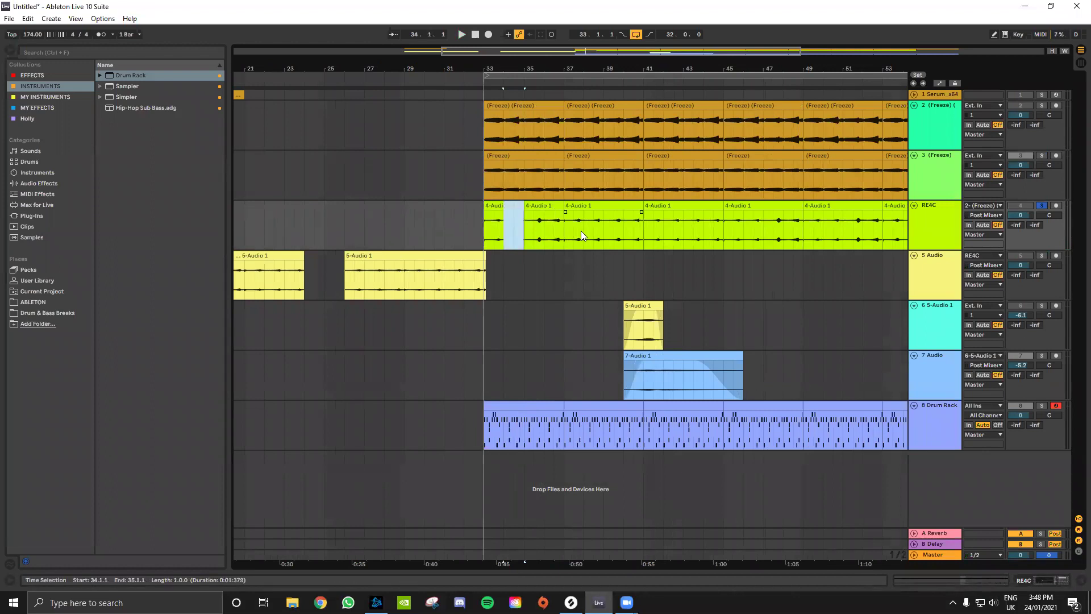
pyautogui.moveTo(584, 231); pyautogui.dragTo(600, 234)
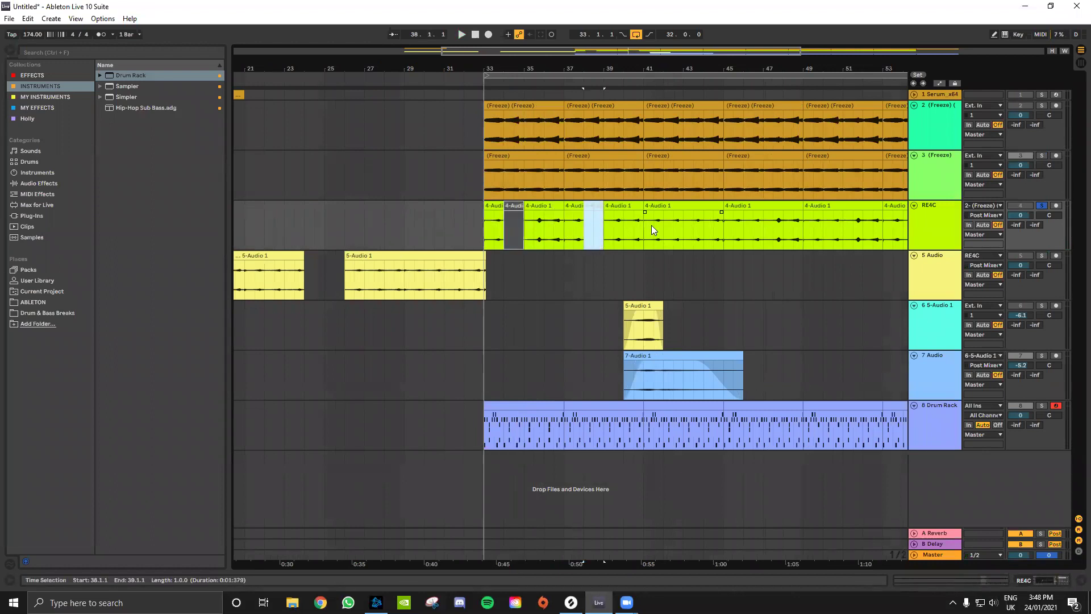
pyautogui.press('0')
pyautogui.press('-')
# Delete the RE4C clips from bar 41 onward and duplicate the edited bars 33 to 41 until bar 65 is reached.
pyautogui.click(611, 212)
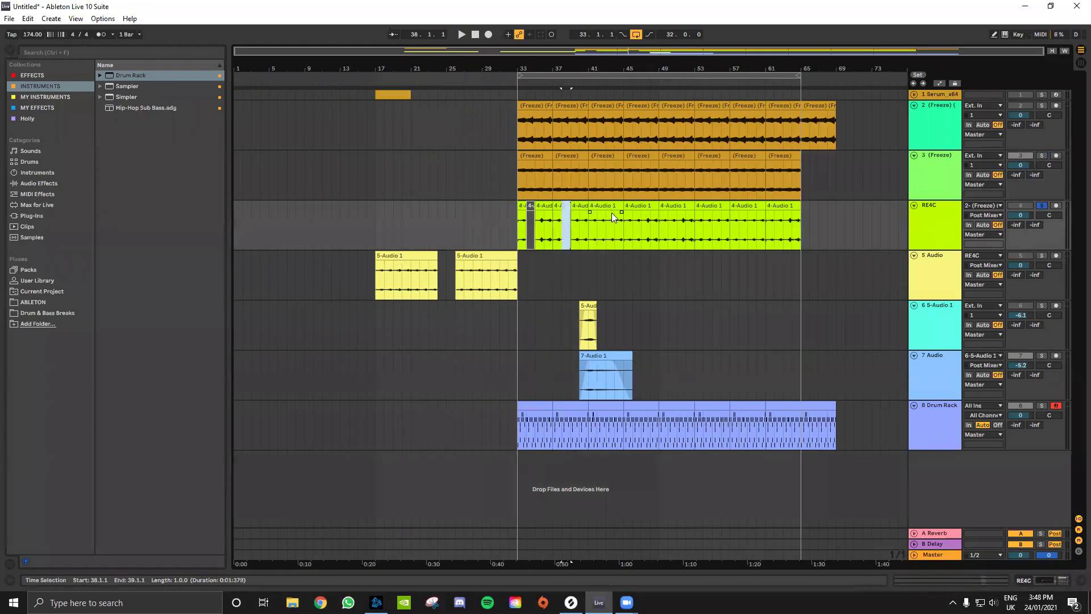
pyautogui.keyDown('shift'); pyautogui.click(783, 206); pyautogui.keyUp('shift')
pyautogui.press('Delete')
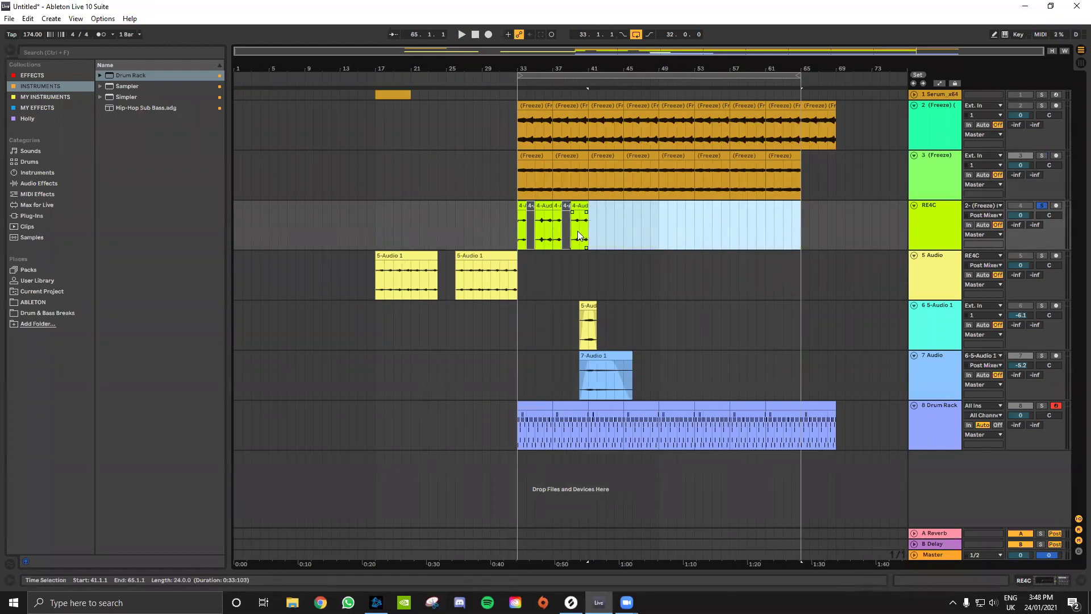
pyautogui.moveTo(588, 234); pyautogui.dragTo(520, 231)
pyautogui.hotkey('ctrl', 'd')
pyautogui.hotkey('ctrl', 'd')
pyautogui.hotkey('ctrl', 'd')
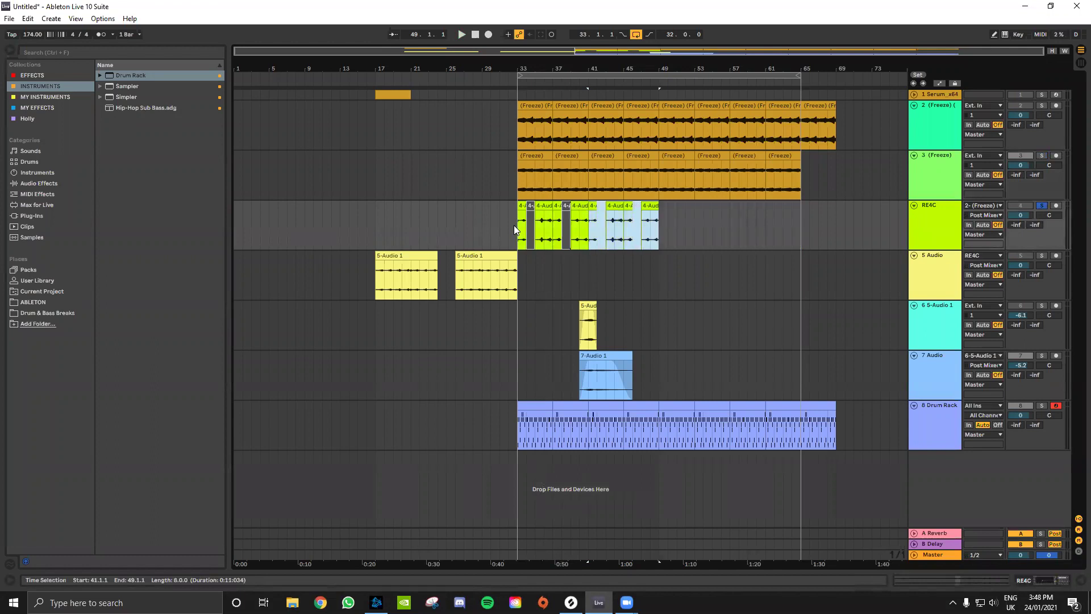
# Add an EQ Eight after Out For A Rip on RE4C, raise its low cut, lower band 4 to -4.59 dB at 3.09 kHz, and unsolo.
pyautogui.click(522, 207)
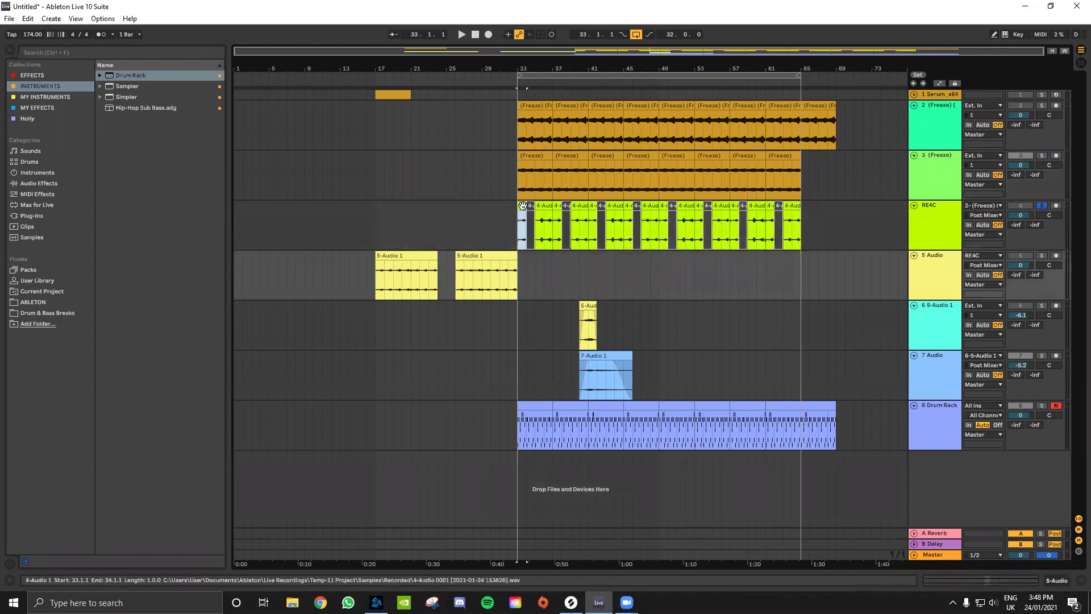
pyautogui.press('space')
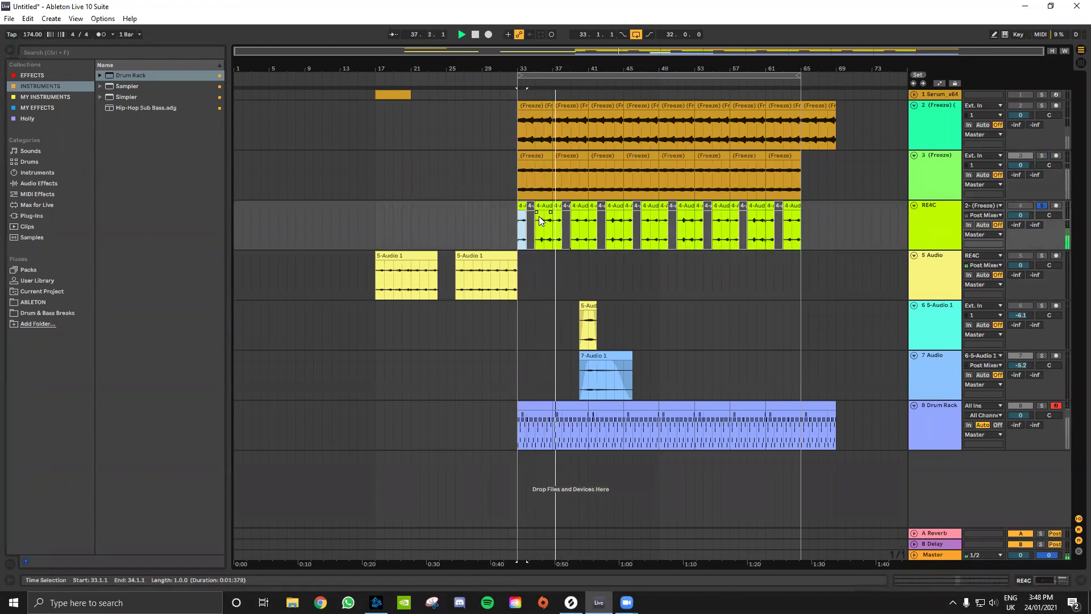
pyautogui.doubleClick(958, 216)
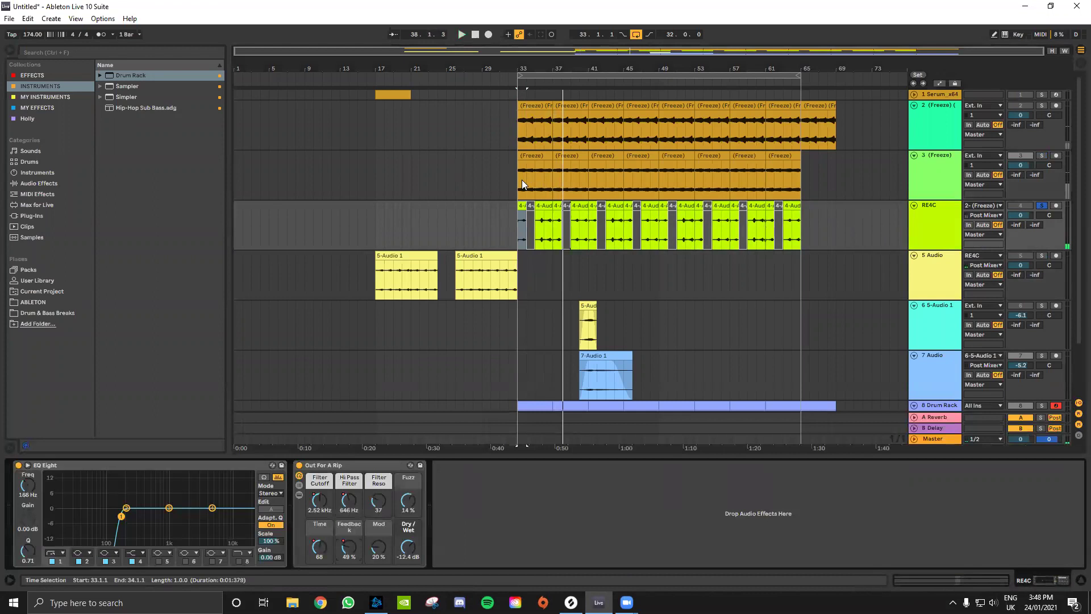
pyautogui.click(31, 75)
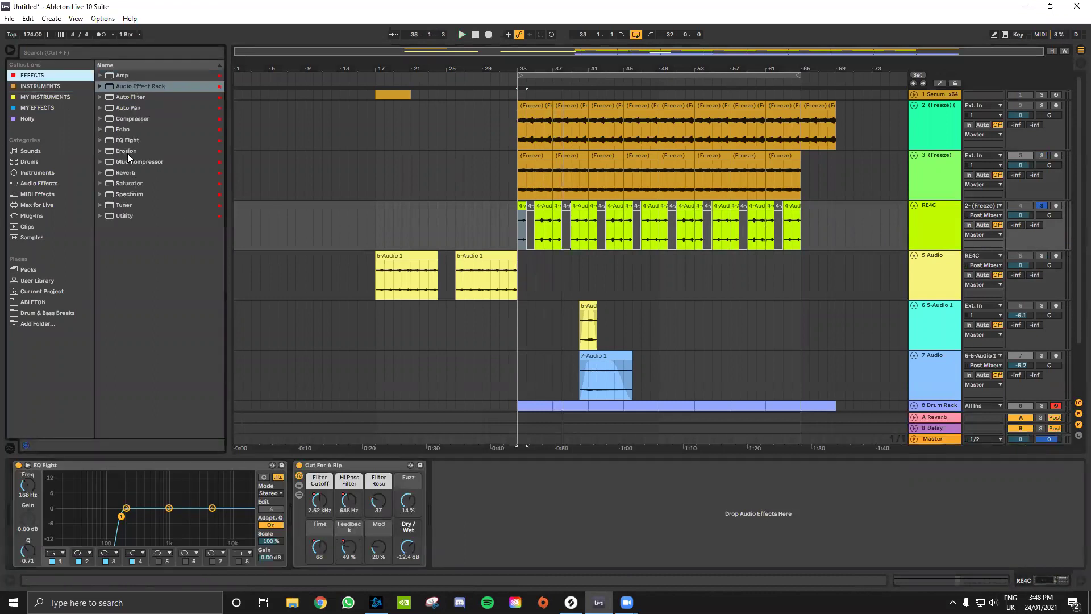
pyautogui.moveTo(127, 140); pyautogui.dragTo(416, 330)
pyautogui.moveTo(565, 511); pyautogui.dragTo(546, 516)
pyautogui.press('space')
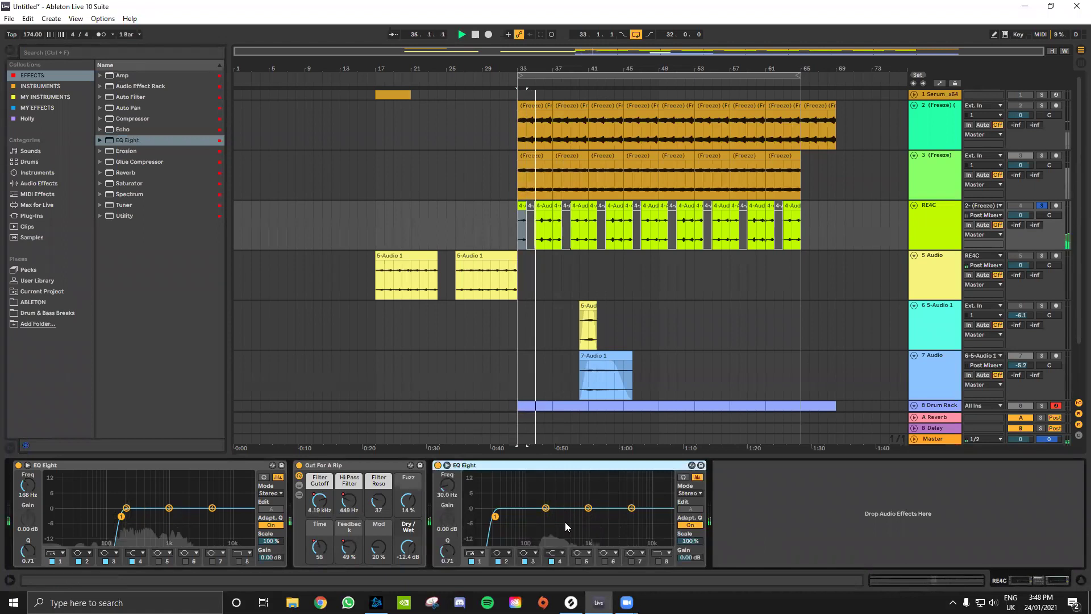
pyautogui.moveTo(588, 509); pyautogui.dragTo(541, 515)
pyautogui.moveTo(631, 507); pyautogui.dragTo(619, 519)
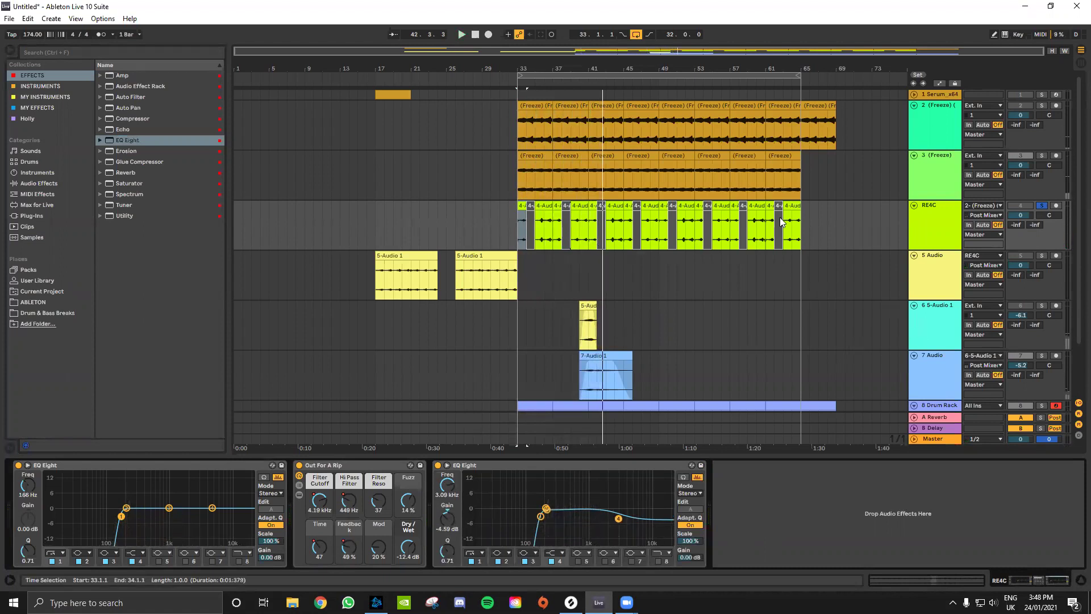
pyautogui.click(913, 221)
pyautogui.press('space')
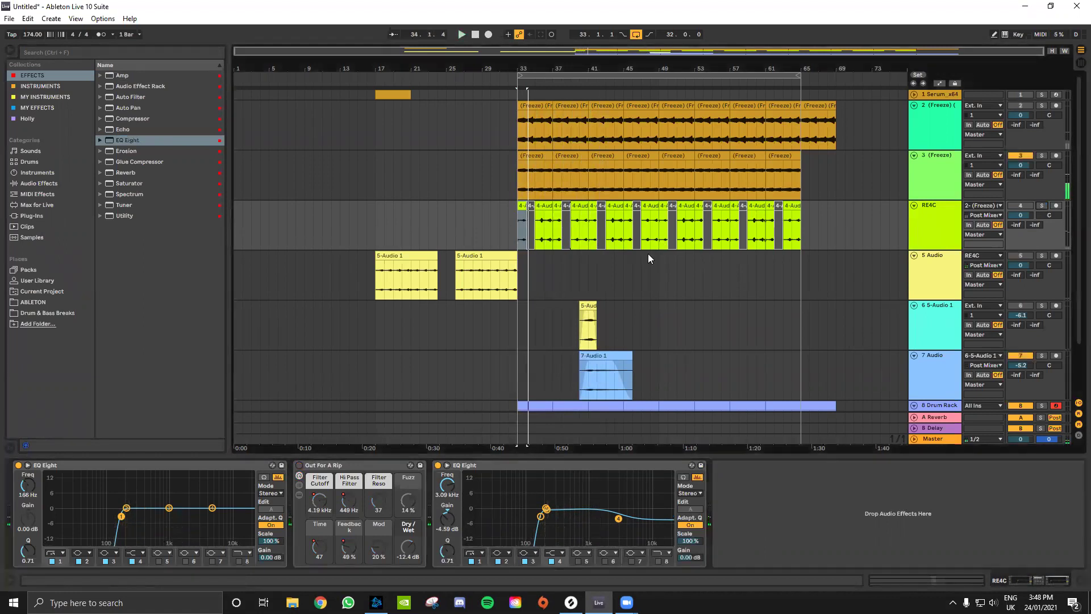
# Solo track 7 to audition its reverb clip with the drums, set its volume to -3.0 dB, and unsolo it.
pyautogui.scroll(-3, 590, 323)
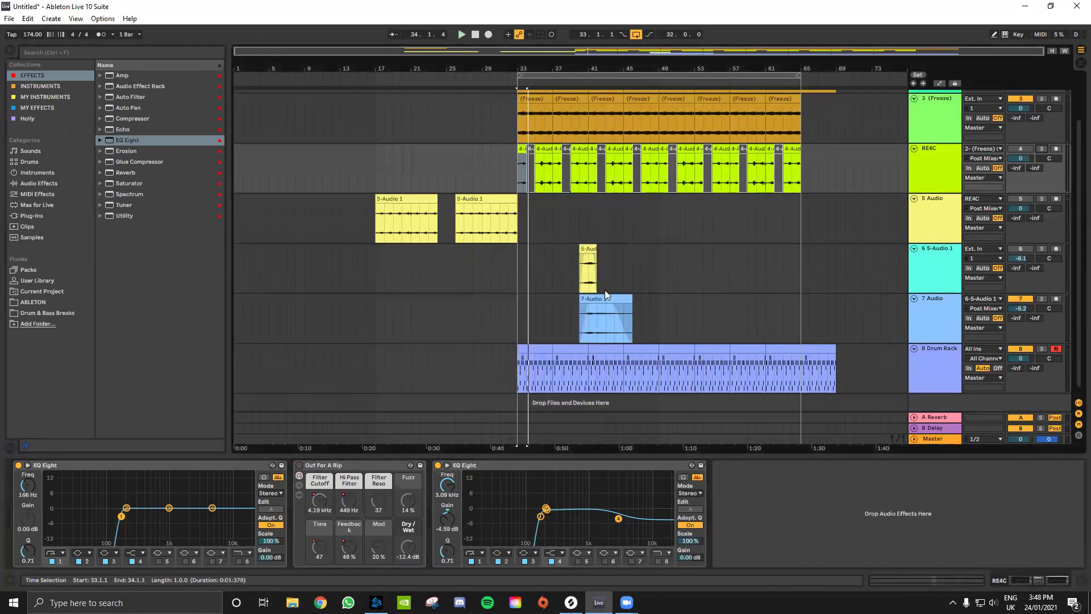
pyautogui.click(605, 297)
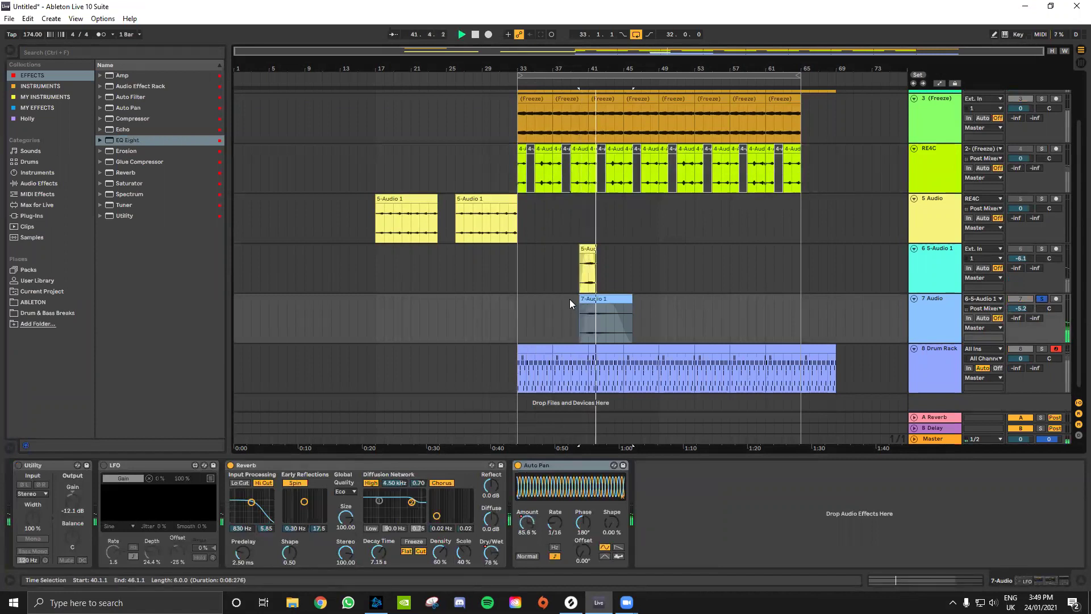
pyautogui.moveTo(1021, 308); pyautogui.dragTo(1020, 307)
pyautogui.click(1041, 299)
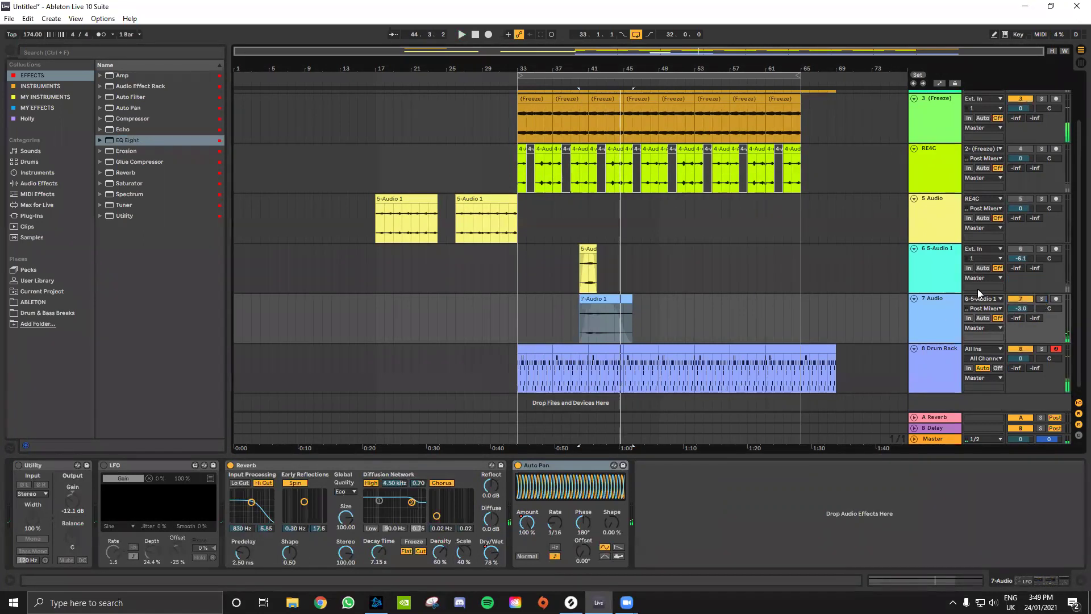
# Trim the second 5-Audio 1 clip on track 5 to bar 32 only and add a long fade-in.
pyautogui.click(498, 228)
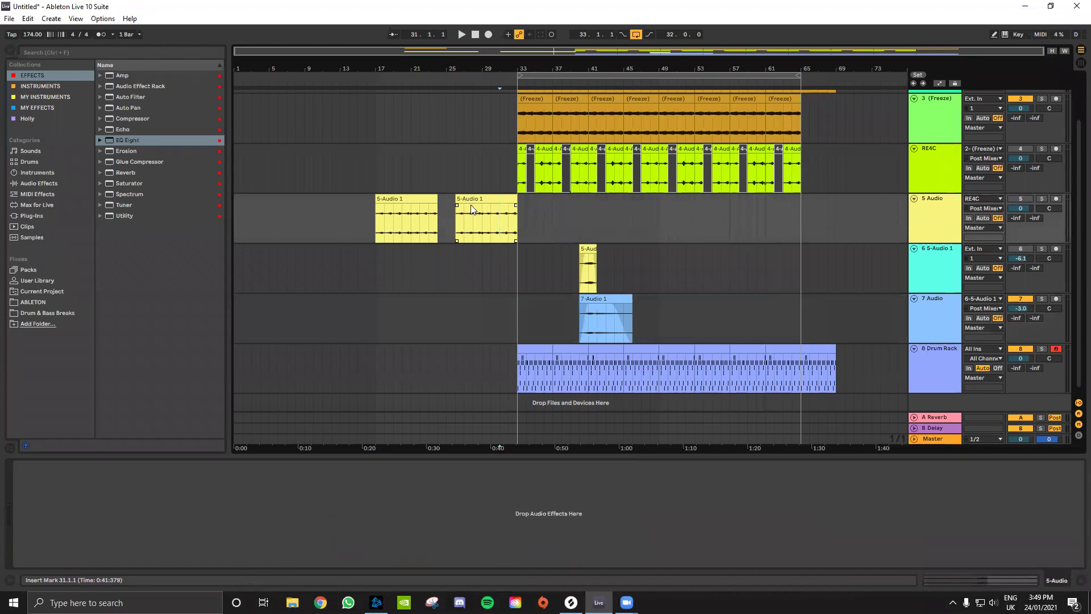
pyautogui.moveTo(458, 200); pyautogui.dragTo(503, 201)
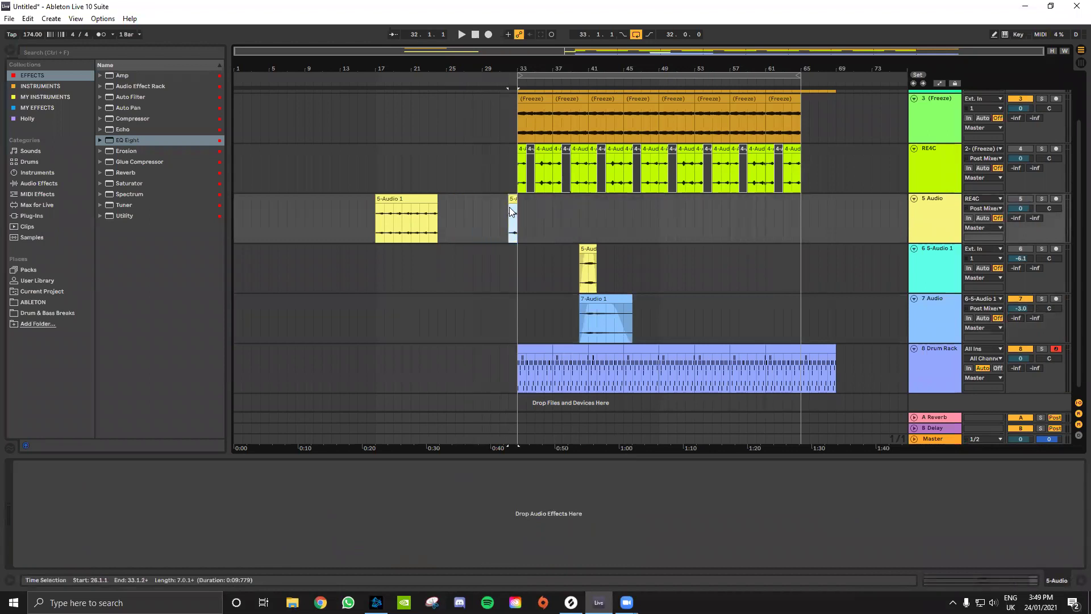
pyautogui.scroll(10, 513, 211)
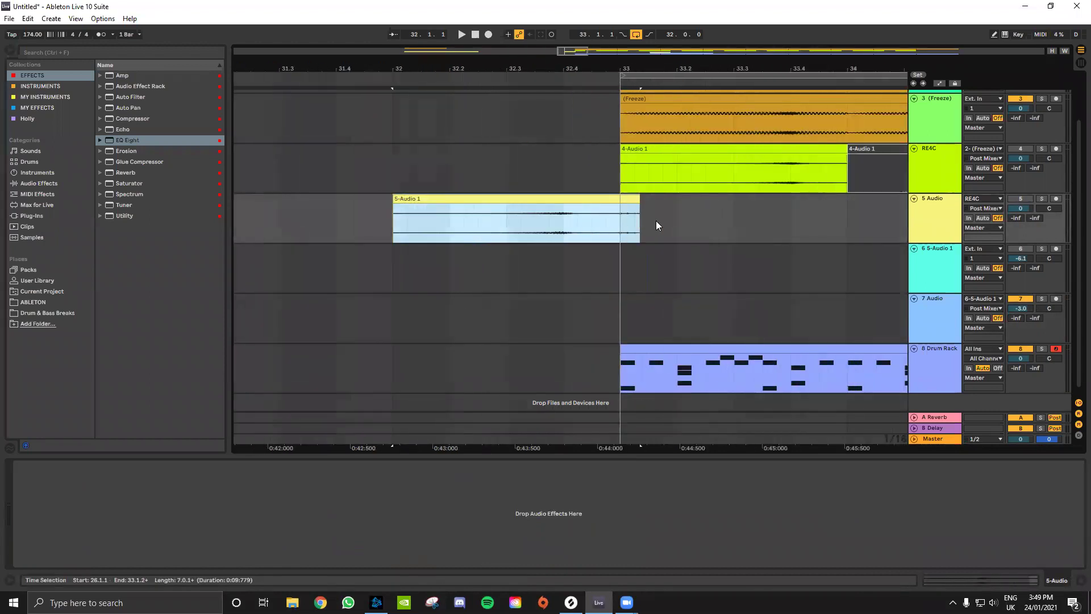
pyautogui.moveTo(656, 222); pyautogui.dragTo(621, 220)
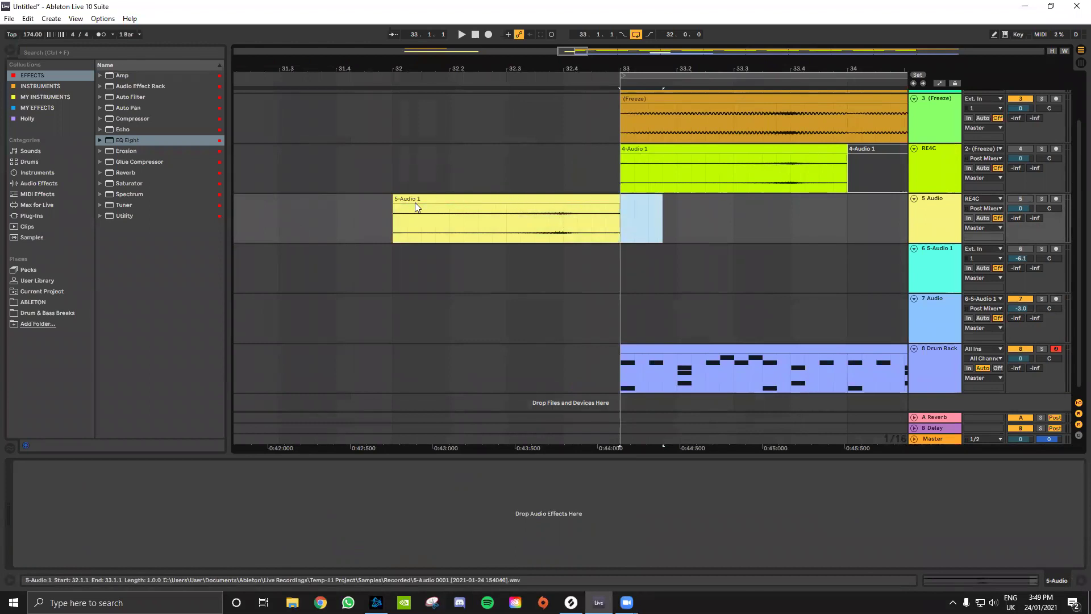
pyautogui.moveTo(399, 205); pyautogui.dragTo(560, 219)
# Copy the 7-Audio 1 clip to bar 25.3 on the same track and insert a new audio track below track 7.
pyautogui.scroll(-8, 563, 237)
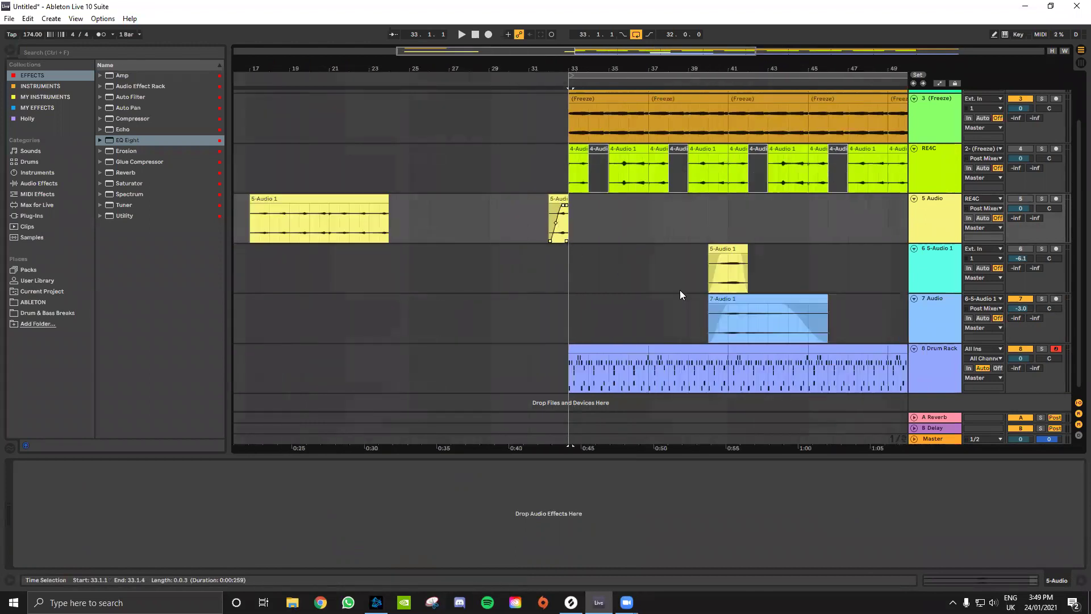
pyautogui.moveTo(754, 304); pyautogui.dragTo(463, 323)
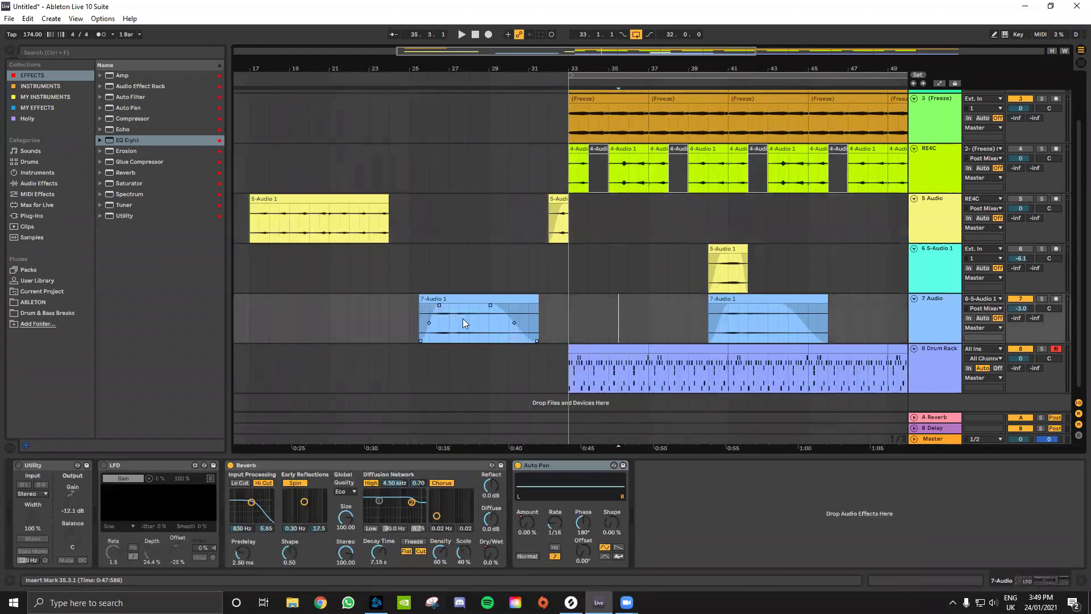
pyautogui.click(450, 321)
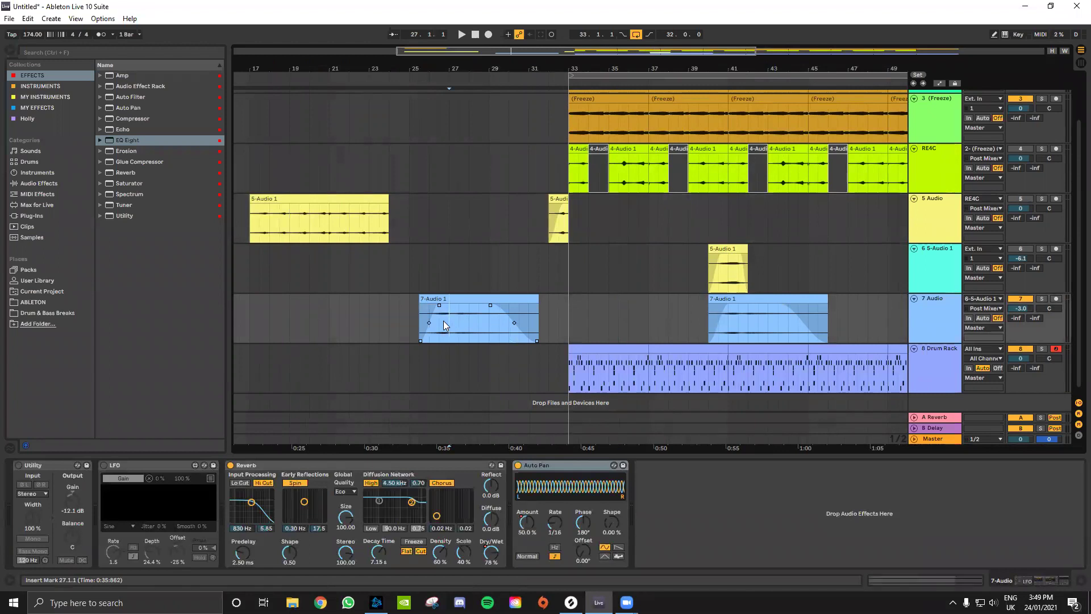
pyautogui.click(464, 299)
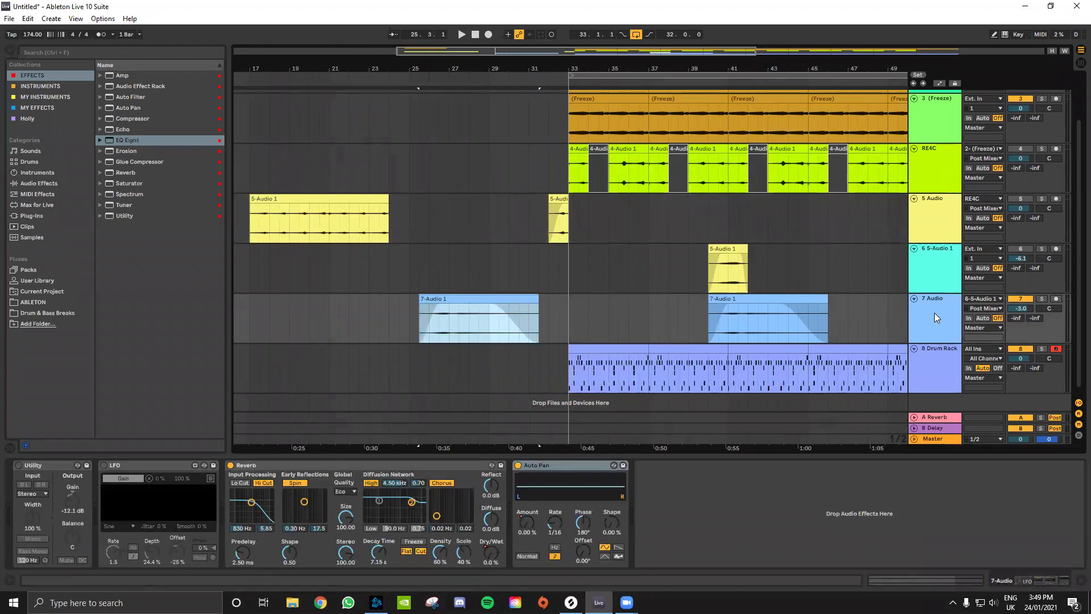
pyautogui.hotkey('ctrl', 't')
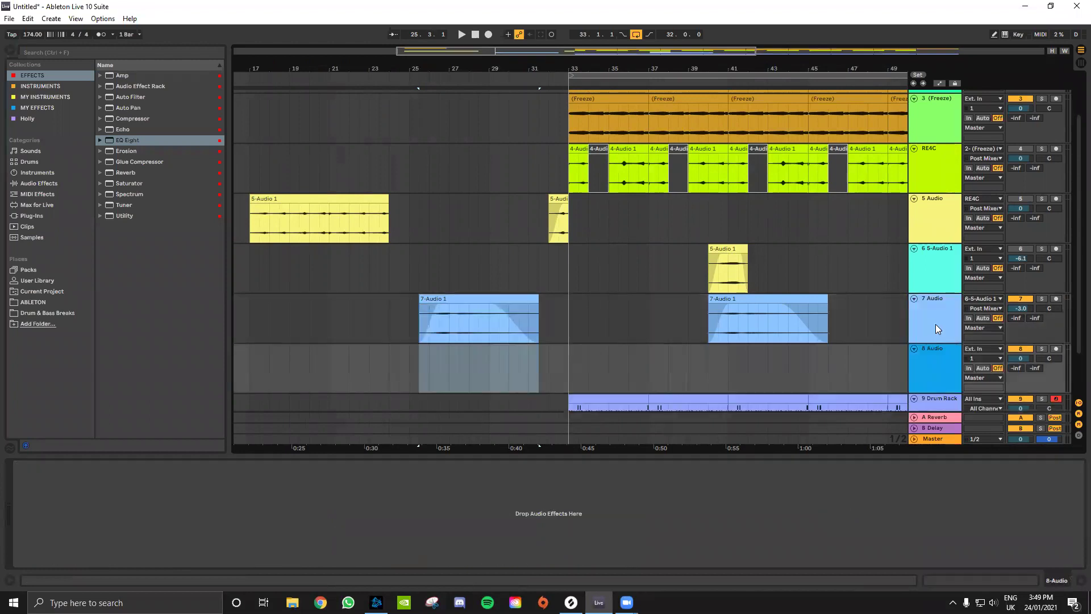
# Freeze track 7, copy its frozen 7-Audio 1 clip at bar 25.3 onto track 8, and unfreeze track 7.
pyautogui.rightClick(936, 323)
pyautogui.click(982, 392)
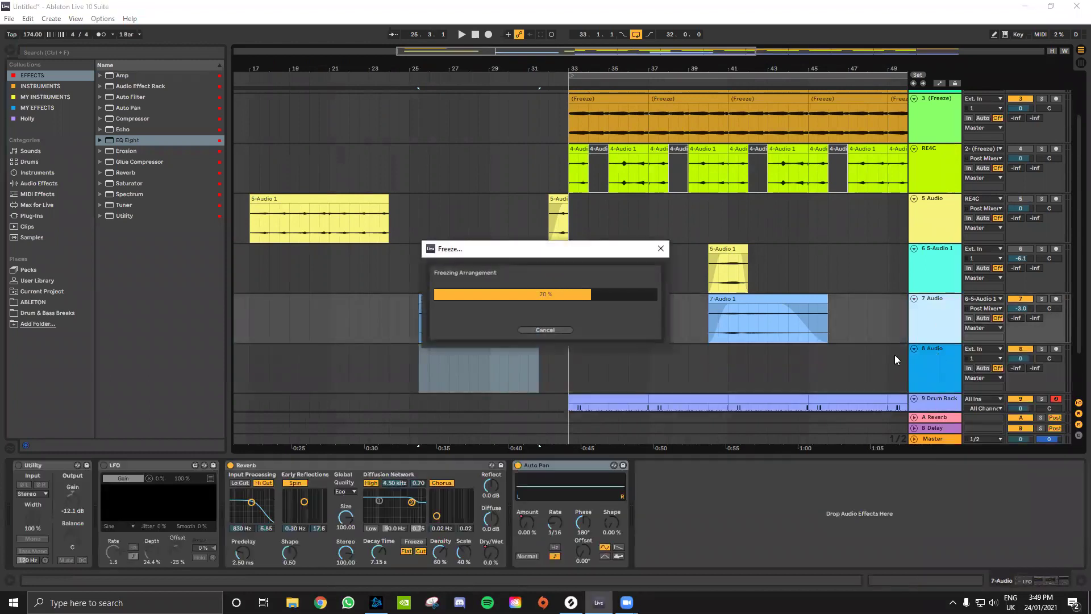
pyautogui.rightClick(921, 358)
pyautogui.click(939, 322)
pyautogui.moveTo(482, 297); pyautogui.dragTo(478, 361)
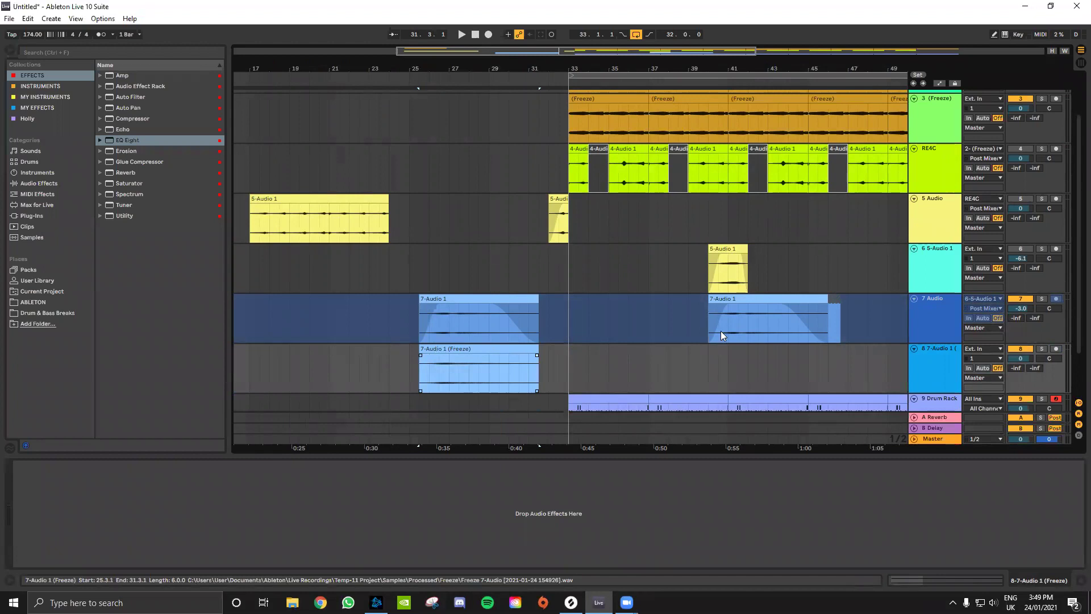
pyautogui.rightClick(934, 315)
pyautogui.click(976, 383)
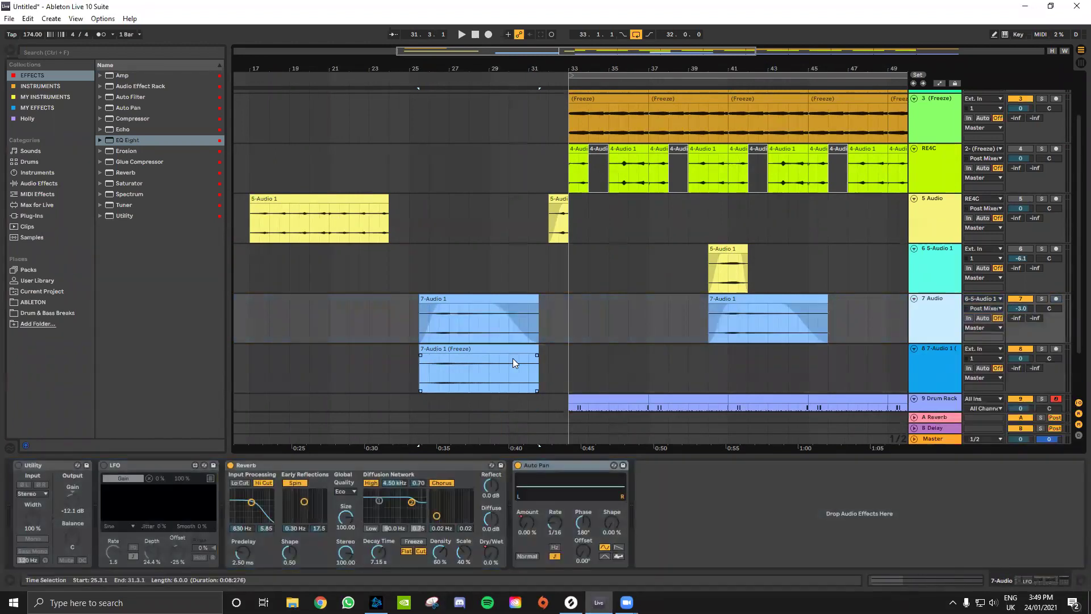
# Delete the 7-Audio 1 clip at bar 25.3 on track 7 and cut off the beginning of the frozen clip on track 8.
pyautogui.click(509, 354)
pyautogui.click(481, 298)
pyautogui.press('Delete')
pyautogui.moveTo(436, 348); pyautogui.dragTo(408, 360)
pyautogui.click(407, 369)
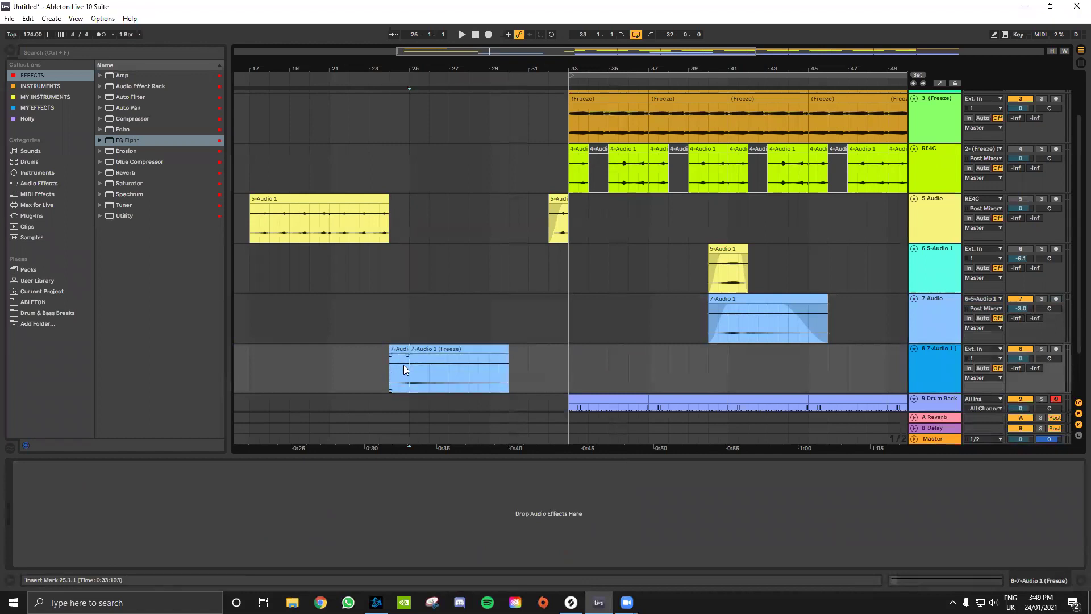
pyautogui.click(401, 346)
pyautogui.press('Delete')
# Move the frozen clip on track 8 to start at bar 28 and end at bar 33, and give it a long fade-in.
pyautogui.click(483, 356)
pyautogui.moveTo(488, 356); pyautogui.dragTo(555, 360)
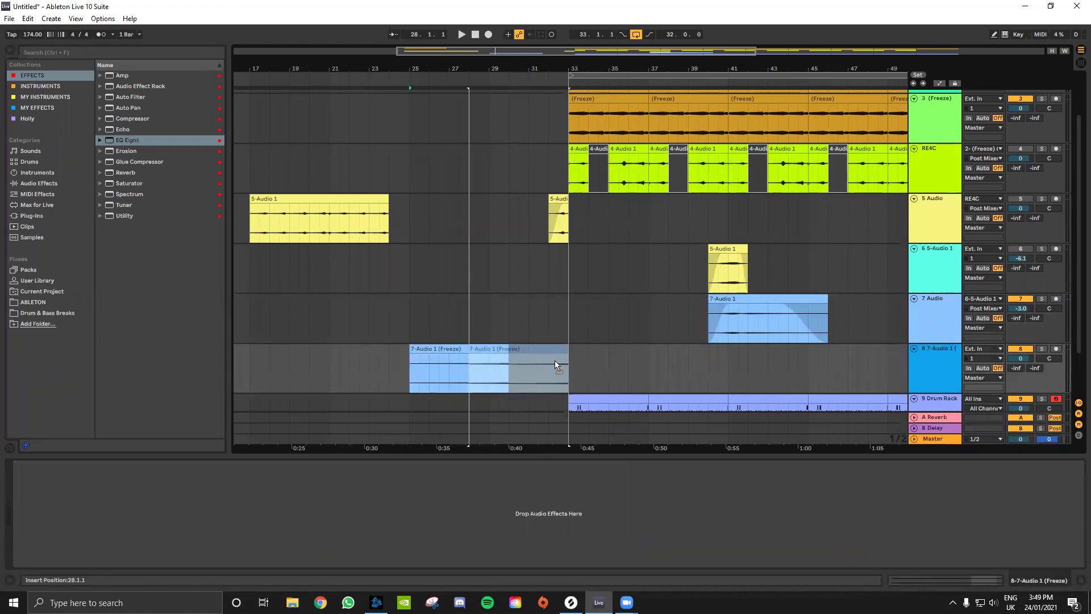
pyautogui.moveTo(471, 355); pyautogui.dragTo(493, 359)
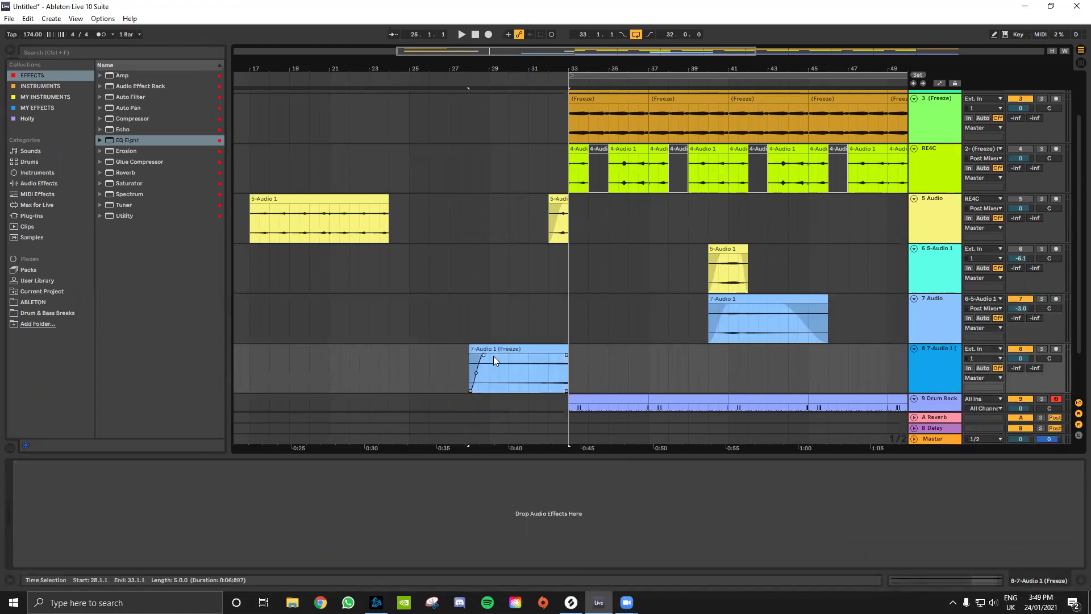
pyautogui.press('-')
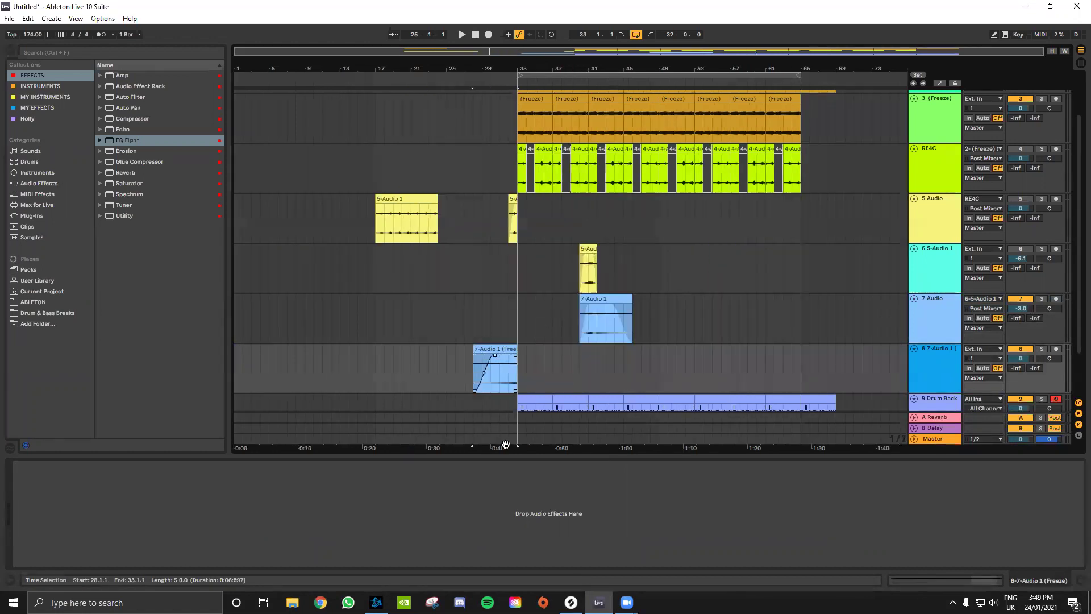
# Play from bar 28 and again from bar 30 to audition the track 8 transition into the drop at bar 33.
pyautogui.doubleClick(544, 454)
pyautogui.click(471, 393)
pyautogui.press('space')
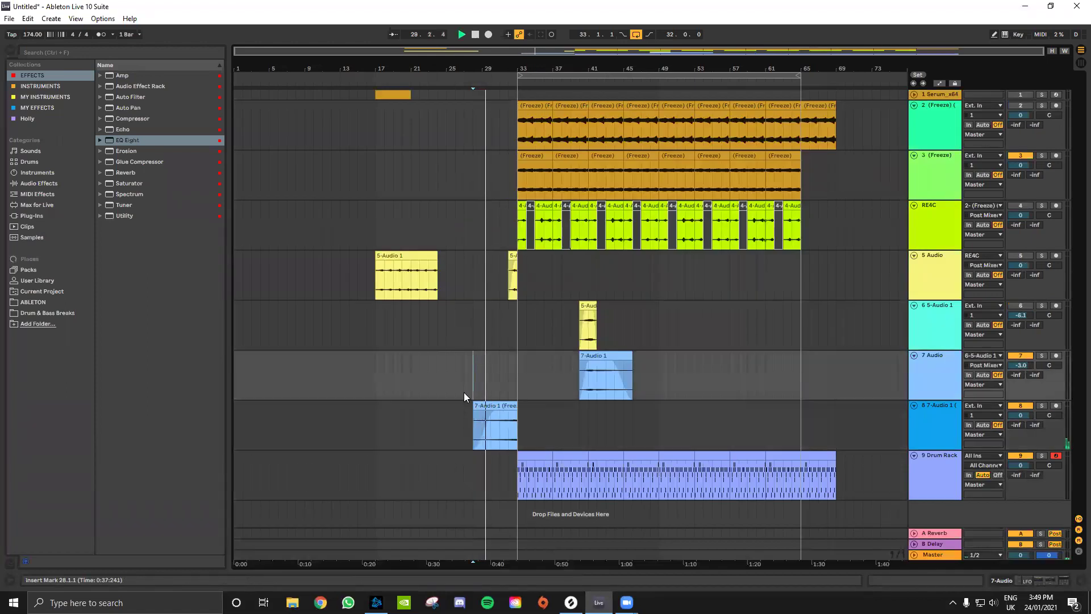
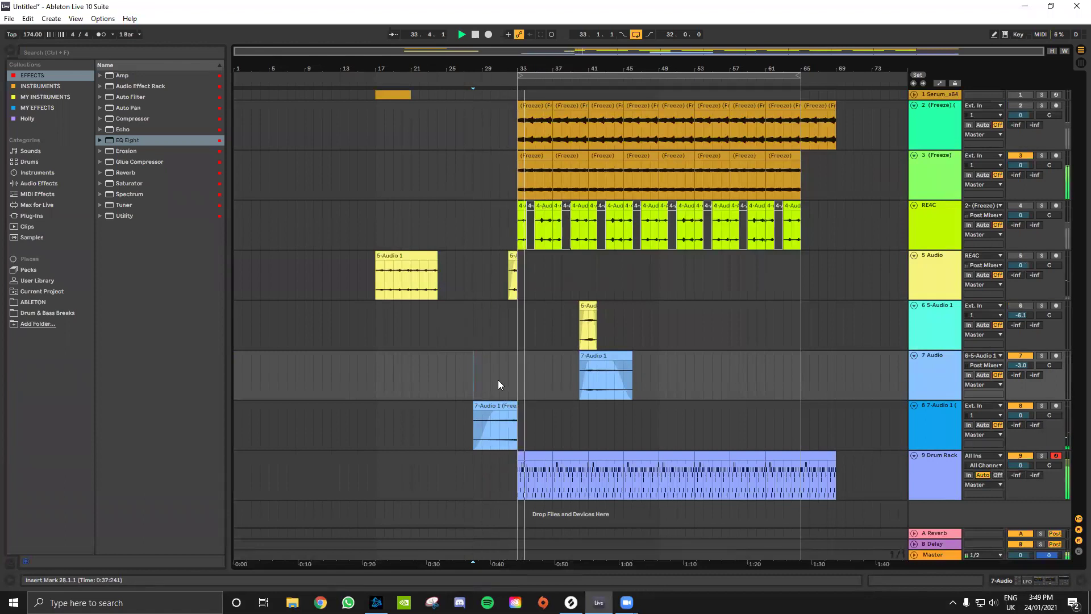
pyautogui.scroll(2, 524, 352)
pyautogui.press('space')
pyautogui.click(456, 376)
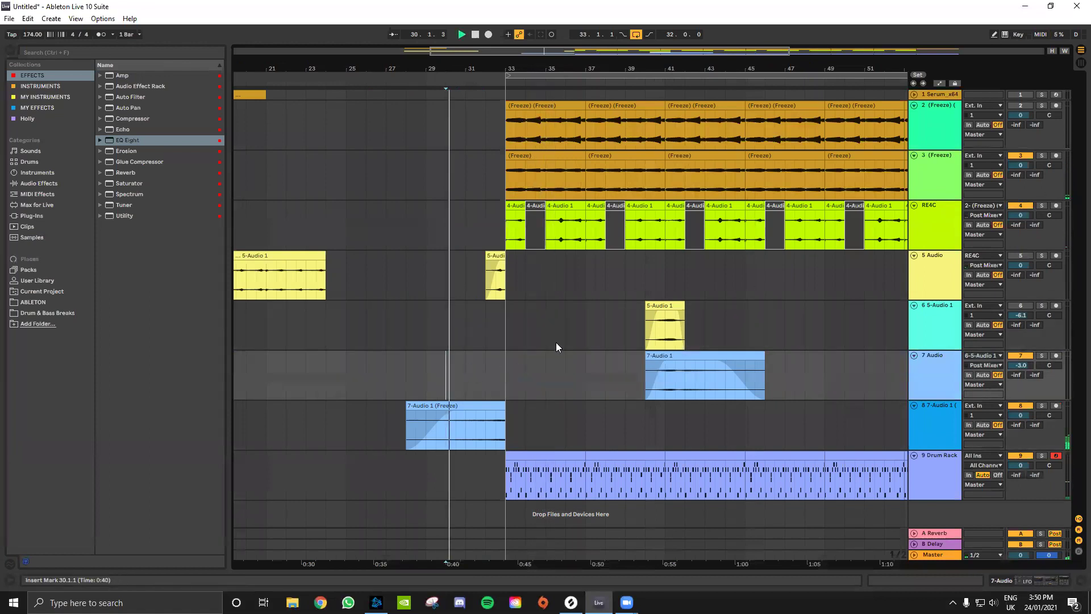
# Add a Reverb at the end of RE4C's effect chain with its low cut off and Dry/Wet at 0%.
pyautogui.click(929, 226)
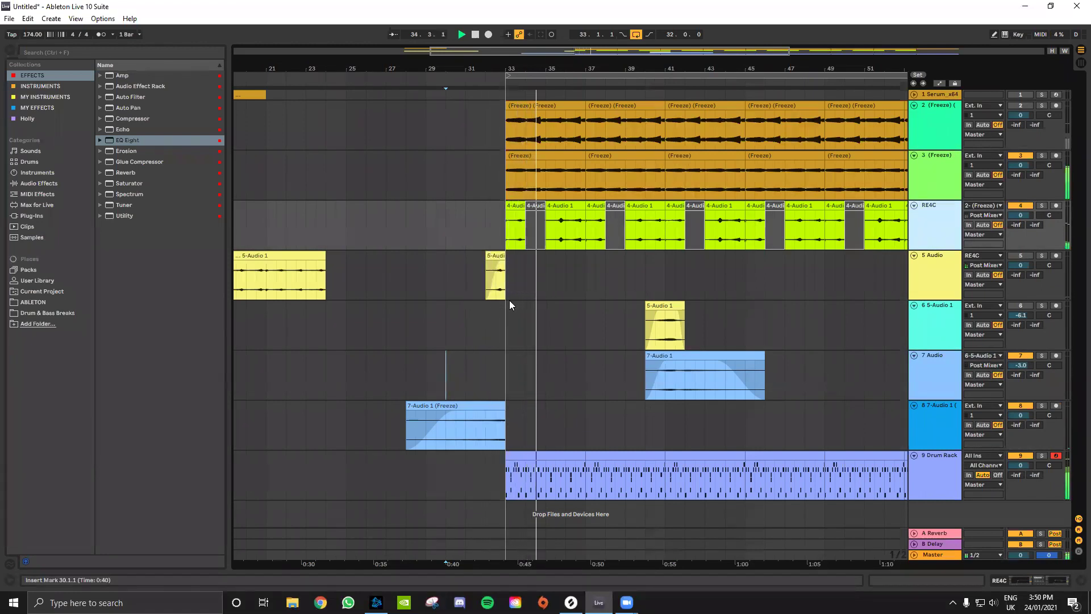
pyautogui.doubleClick(939, 230)
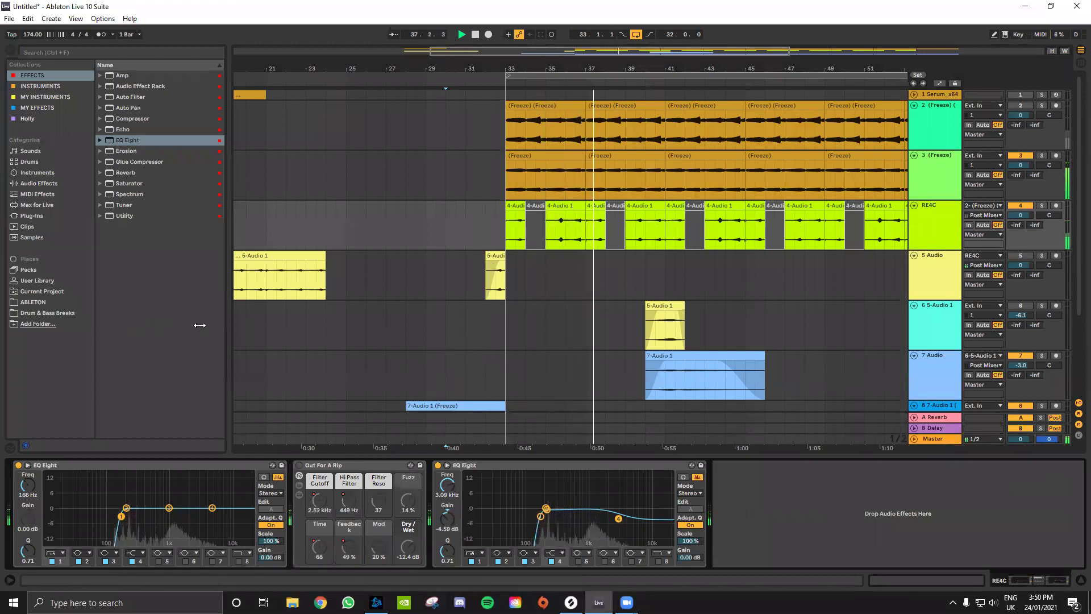
pyautogui.moveTo(128, 172)
pyautogui.mouseDown()
pyautogui.moveTo(227, 173)
pyautogui.moveTo(704, 526)
pyautogui.moveTo(780, 482)
pyautogui.mouseUp()
pyautogui.click(727, 483)
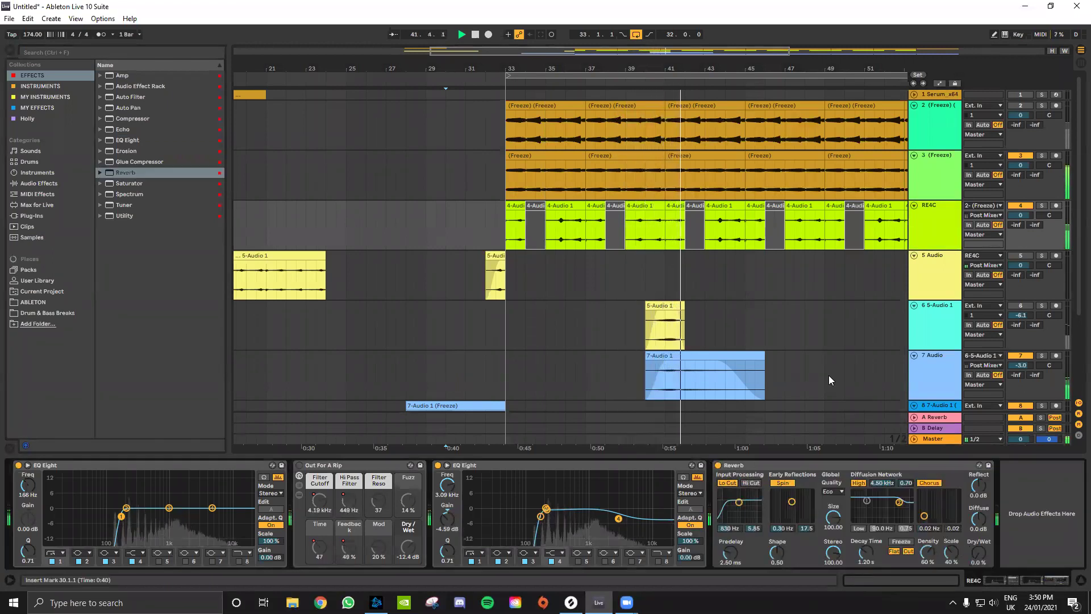
pyautogui.click(729, 484)
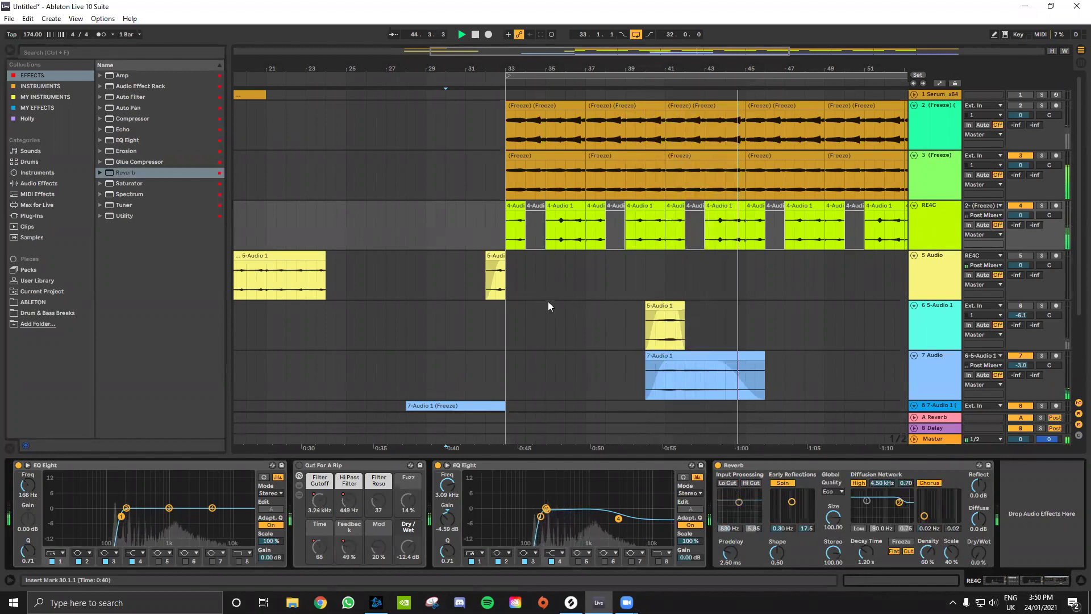
pyautogui.click(943, 220)
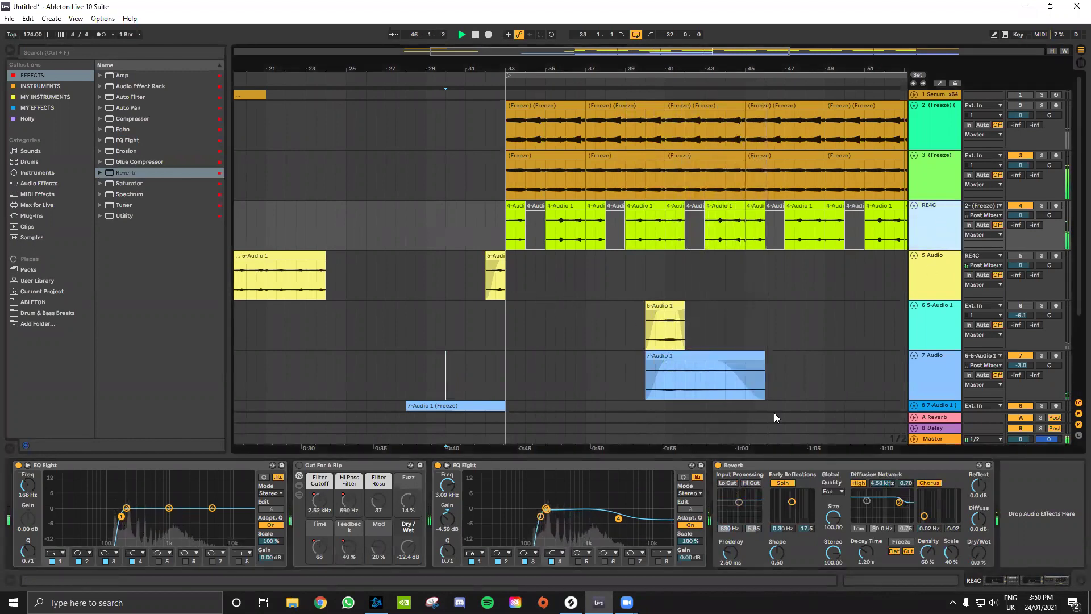
pyautogui.scroll(-2, 736, 316)
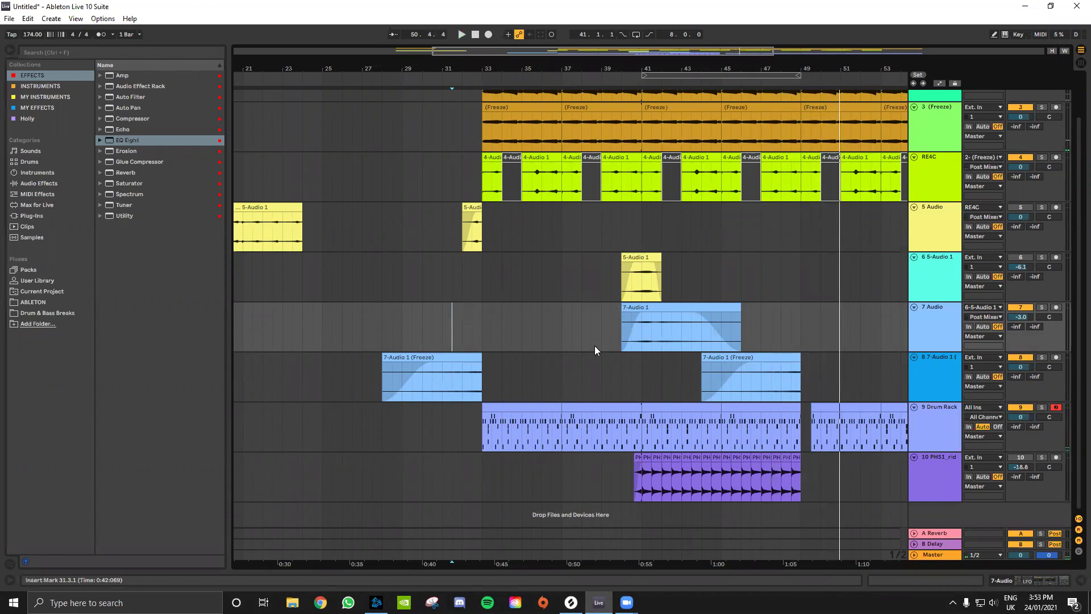
pyautogui.scroll(4, 644, 286)
pyautogui.press('-')
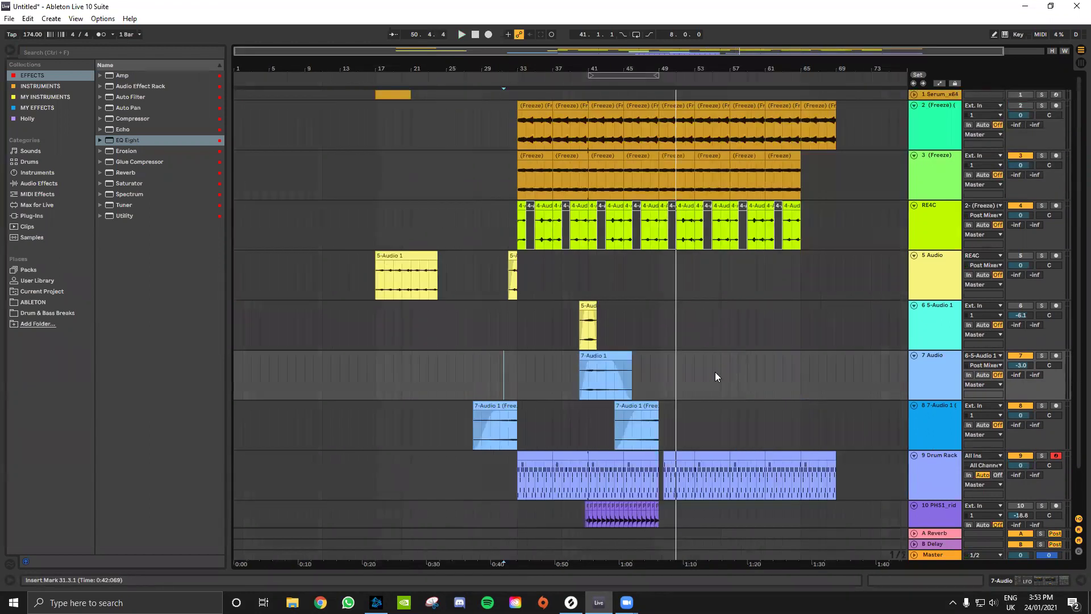
pyautogui.scroll(-4, 581, 419)
pyautogui.scroll(4, 699, 311)
# Add a fade-in to the RE4C clip at bar 33 and delete the deactivated clip at bar 34.
pyautogui.click(941, 223)
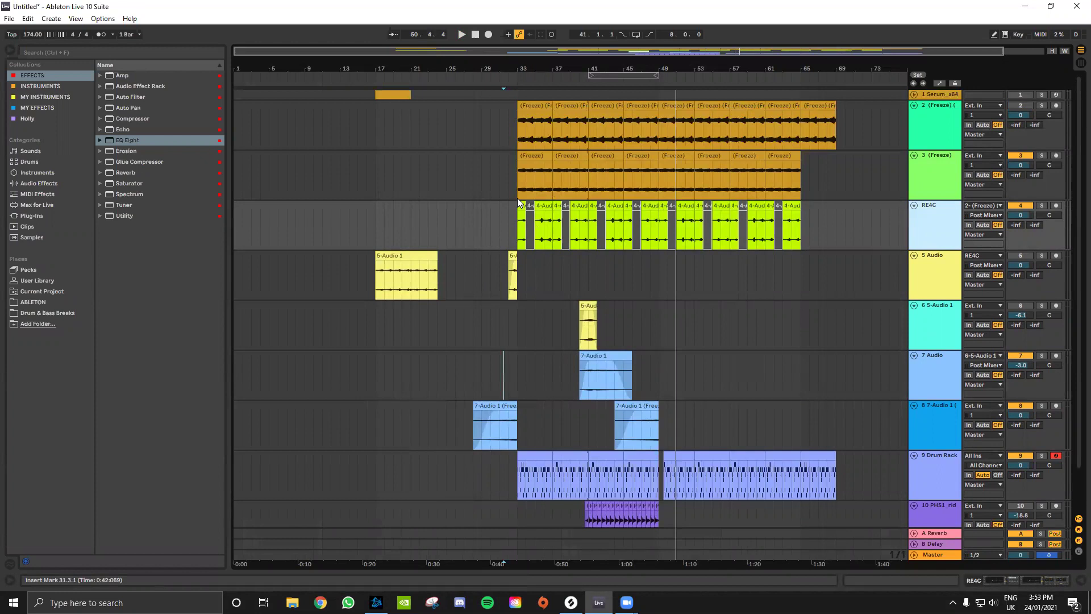
pyautogui.scroll(5, 523, 211)
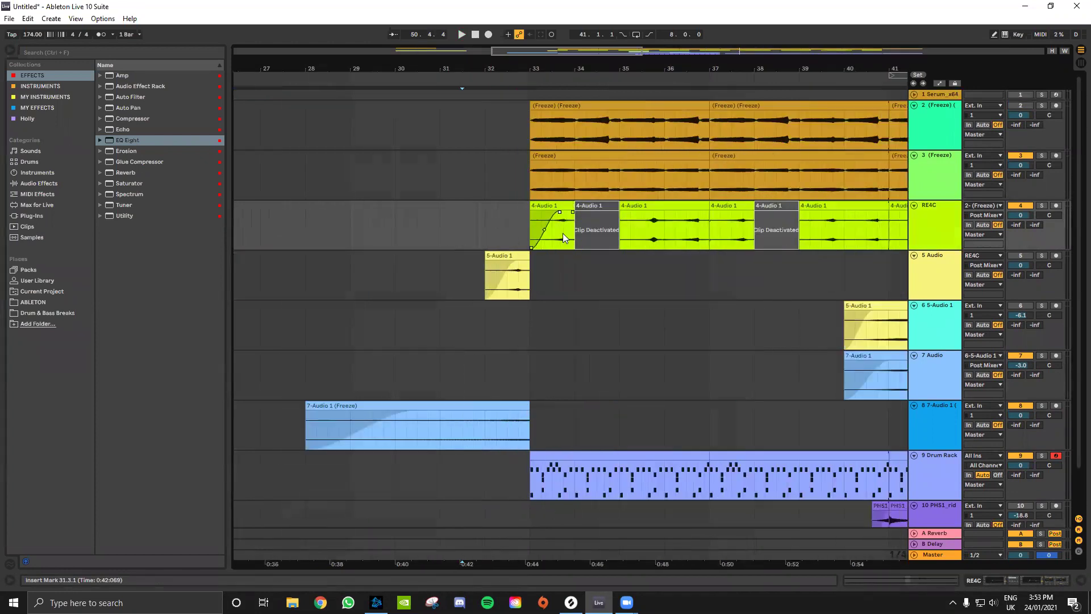
pyautogui.scroll(-2, 579, 226)
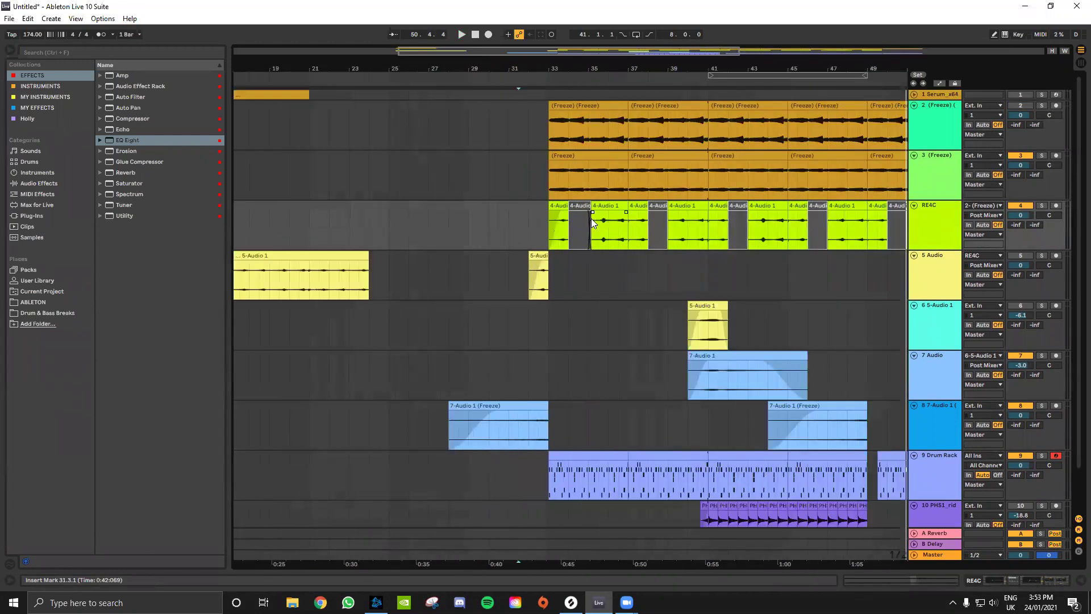
pyautogui.click(585, 224)
pyautogui.press('Delete')
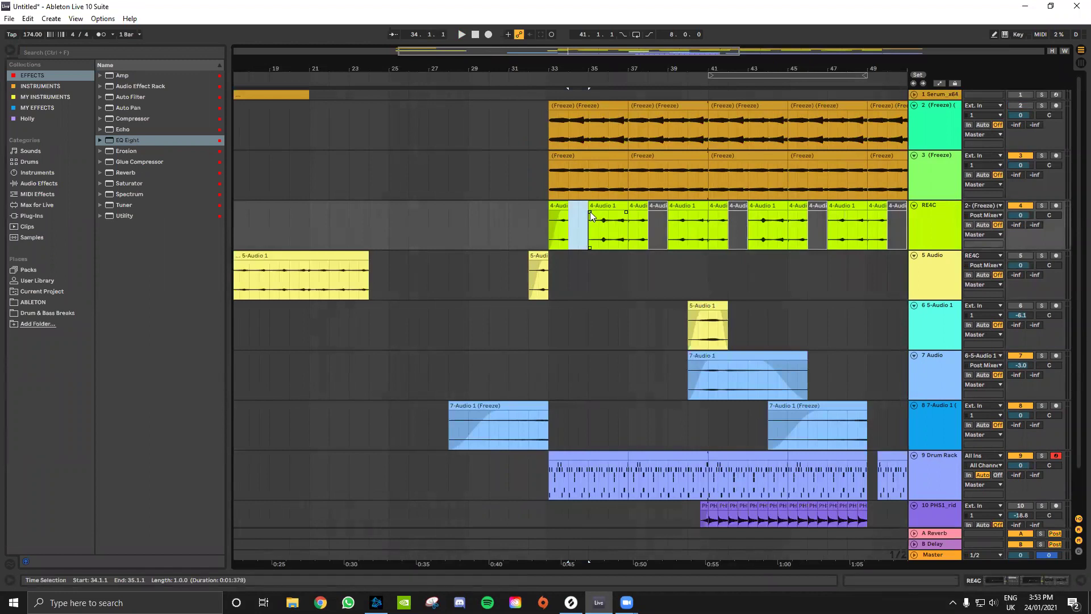
# Add fade-ins to the RE4C clips starting at bars 35 and 37.
pyautogui.moveTo(591, 212); pyautogui.dragTo(601, 213)
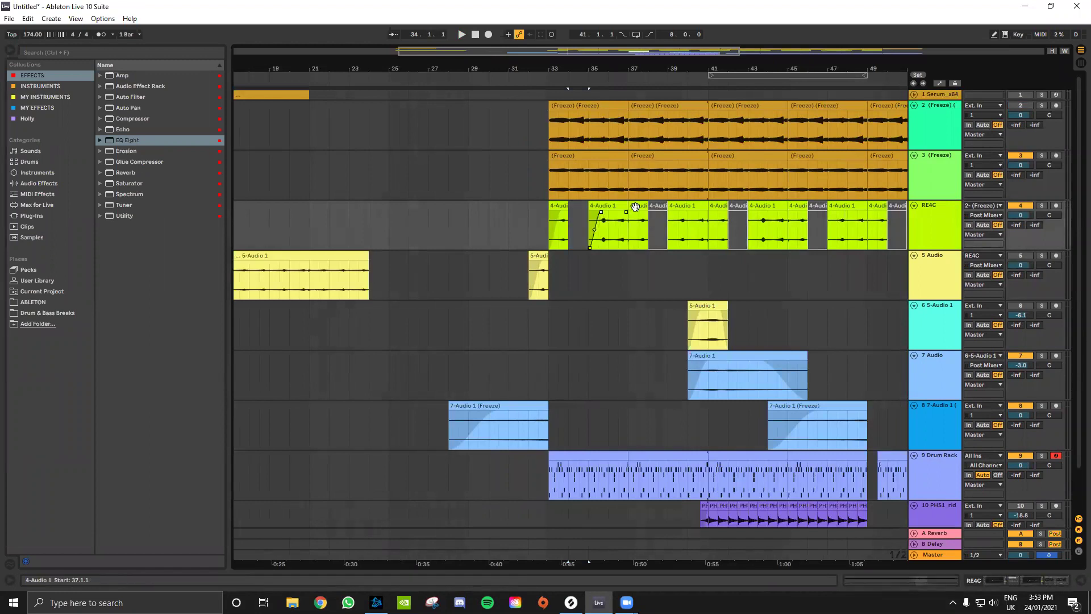
pyautogui.moveTo(558, 208); pyautogui.dragTo(631, 216)
pyautogui.click(624, 268)
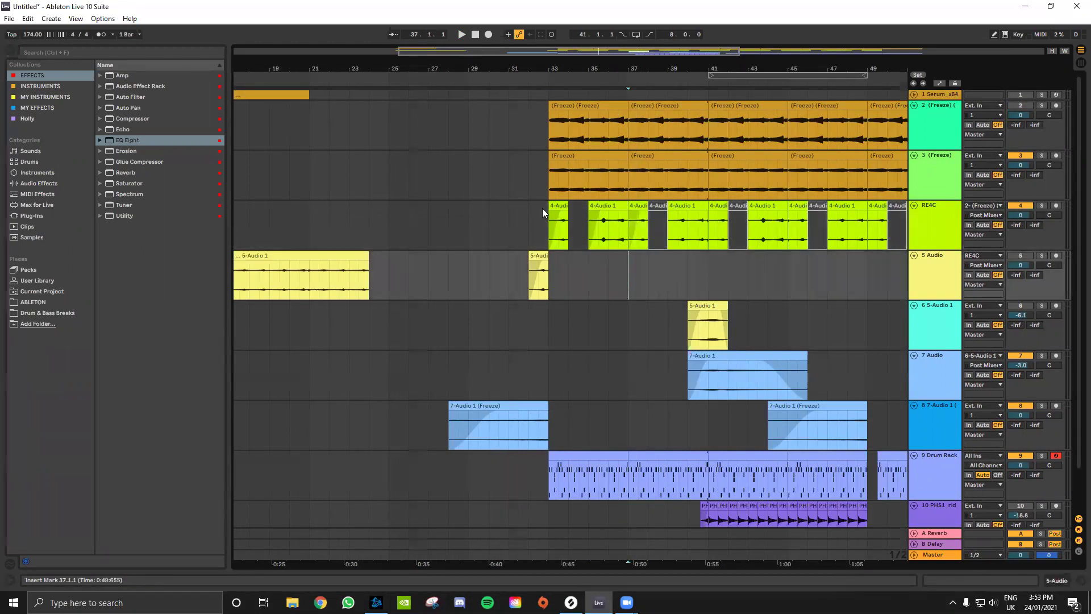
# Show the automation of the Reverb's Dry/Wet on RE4C and solo the track.
pyautogui.press('w')
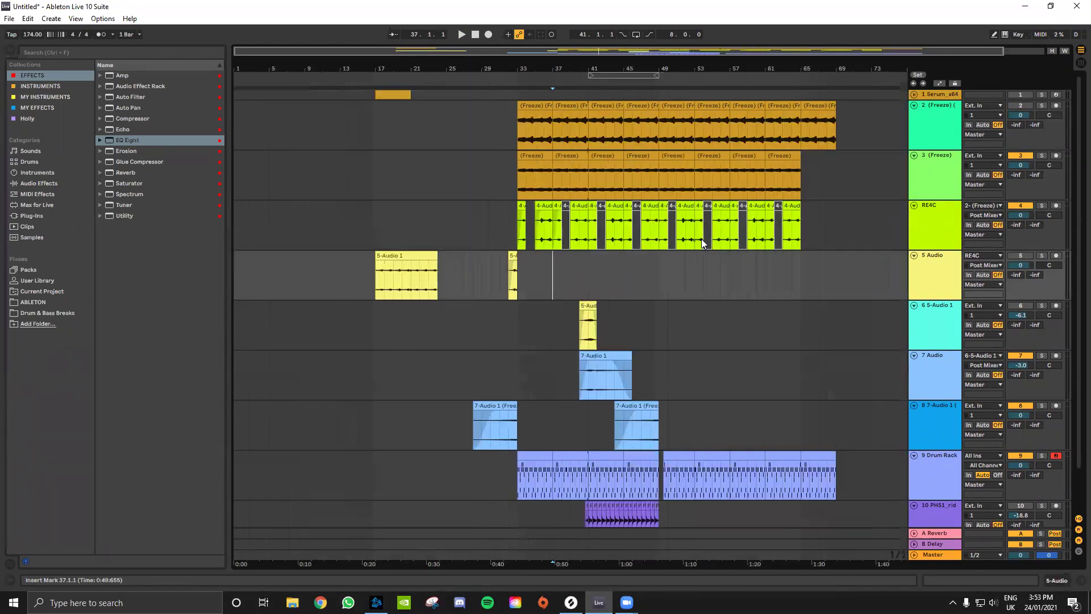
pyautogui.scroll(2, 532, 216)
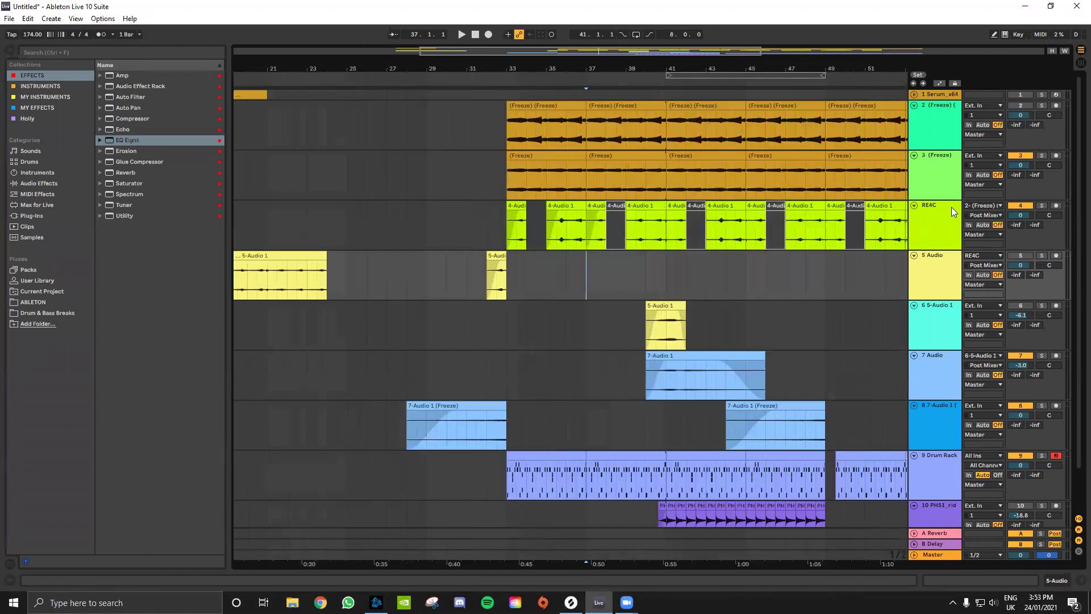
pyautogui.doubleClick(925, 225)
pyautogui.rightClick(986, 544)
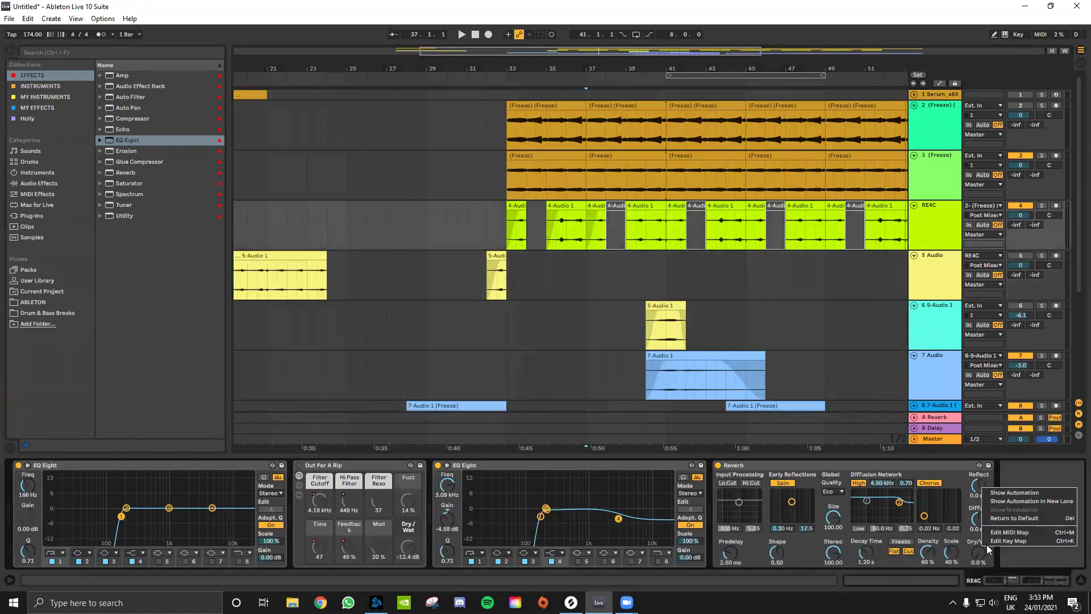
pyautogui.click(1011, 493)
pyautogui.scroll(2, 539, 233)
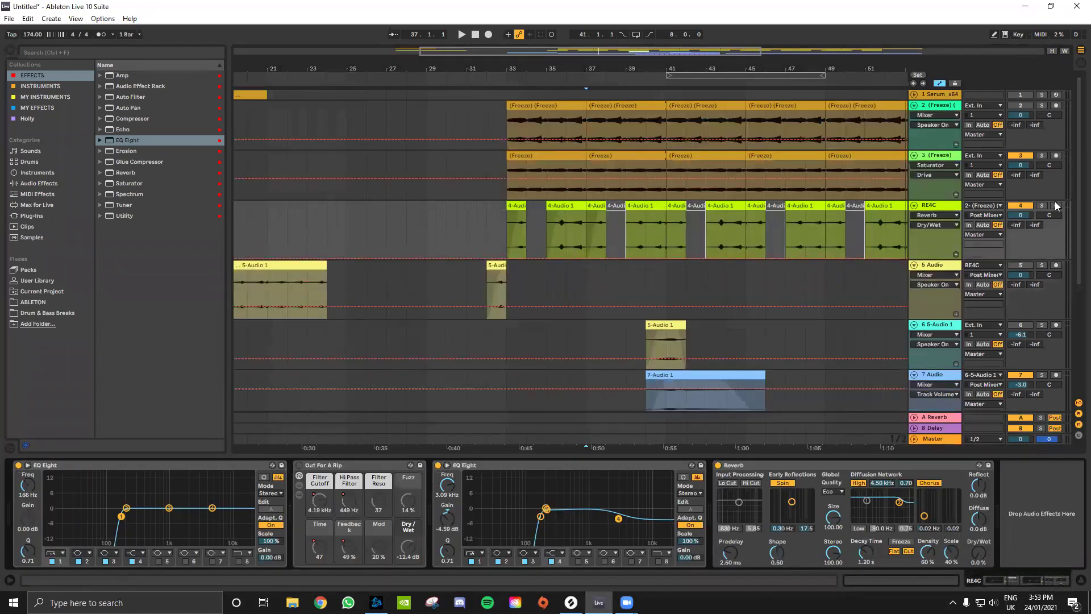
pyautogui.click(1043, 205)
# Draw a curved Reverb Dry/Wet rise across the gap up to bar 35 on RE4C and set the decay time to 16.1 s.
pyautogui.moveTo(547, 257); pyautogui.dragTo(546, 212)
pyautogui.click(554, 240)
pyautogui.click(555, 219)
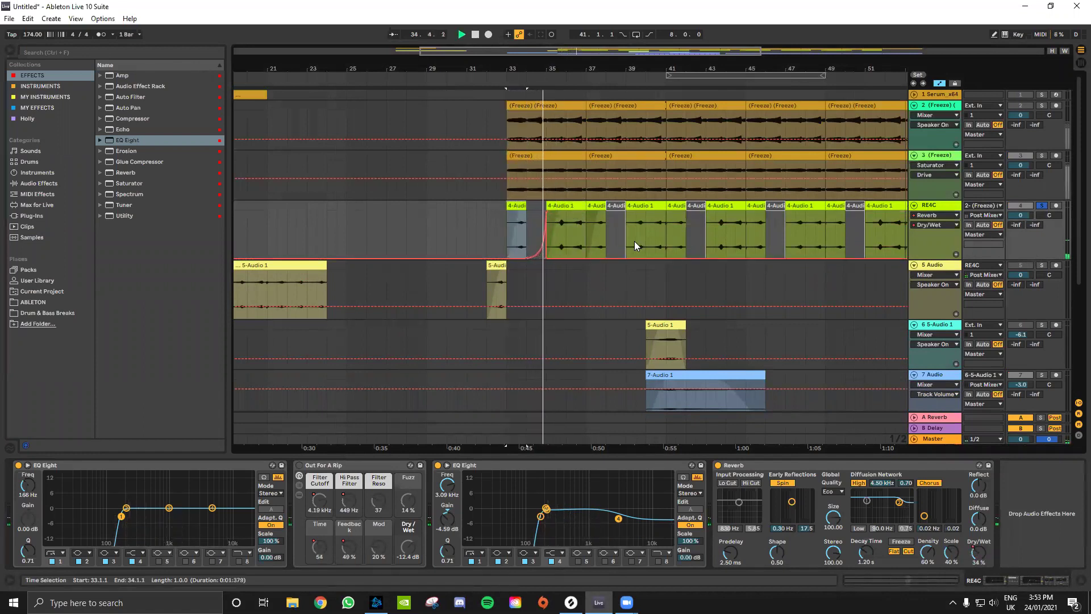
pyautogui.moveTo(862, 551); pyautogui.dragTo(862, 523)
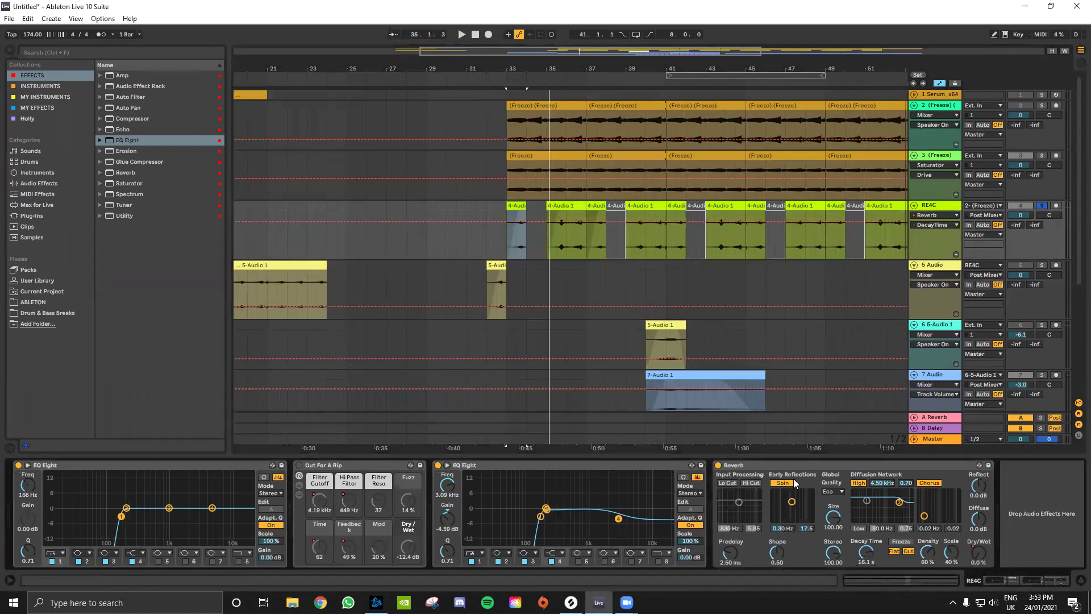
# Play the RE4C track from bar 33 while inspecting its Reverb Dry/Wet automation curve.
pyautogui.click(934, 484)
pyautogui.press('space')
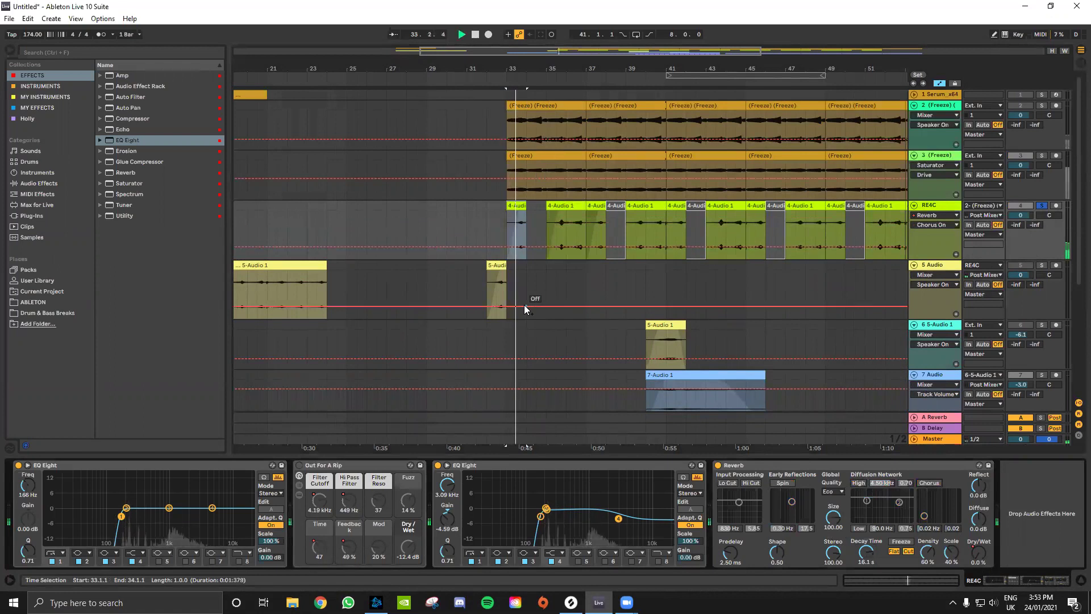
pyautogui.click(983, 557)
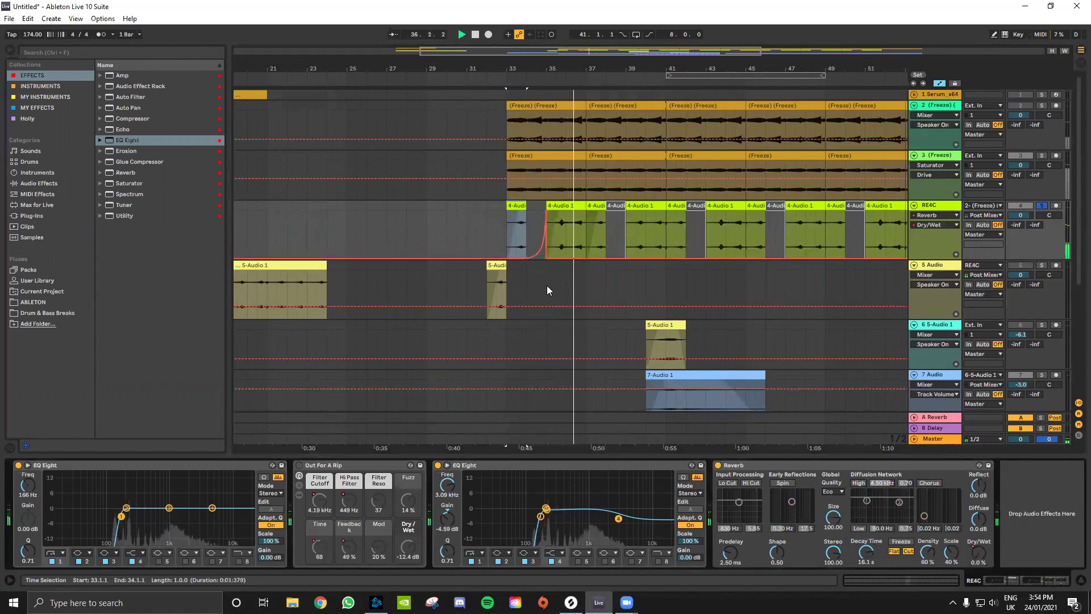
pyautogui.keyDown('ctrl'); pyautogui.scroll(3, 560, 238); pyautogui.keyUp('ctrl')
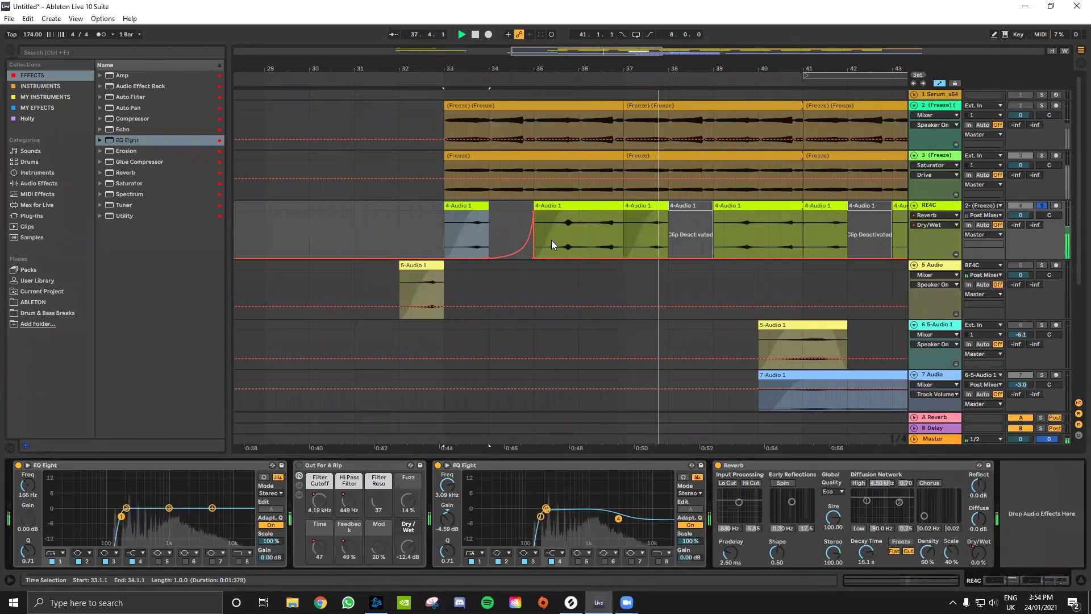
pyautogui.scroll(-3, 570, 233)
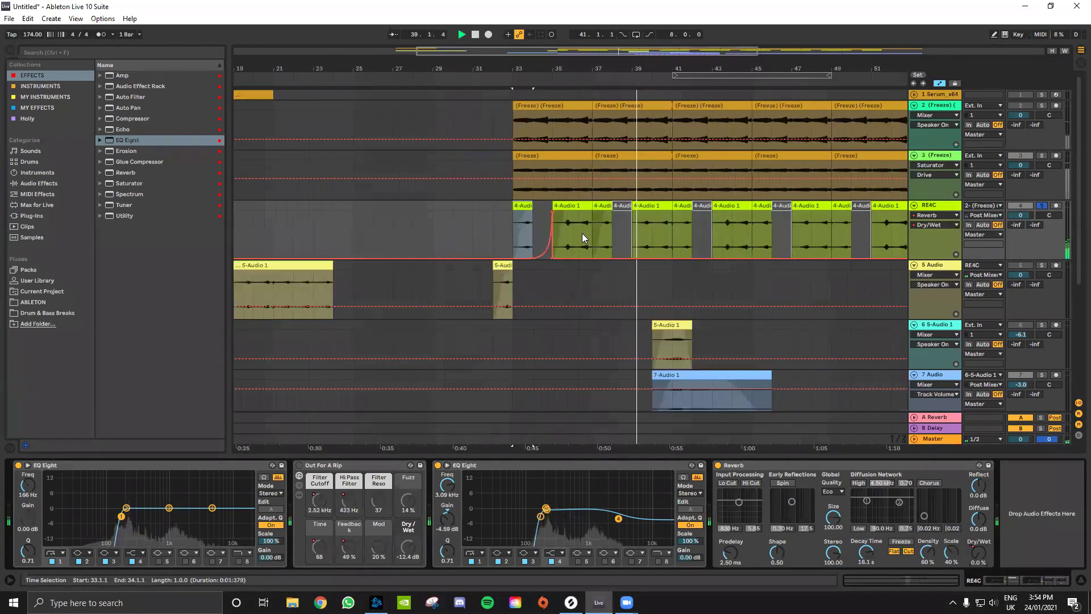
pyautogui.moveTo(670, 219); pyautogui.dragTo(666, 227)
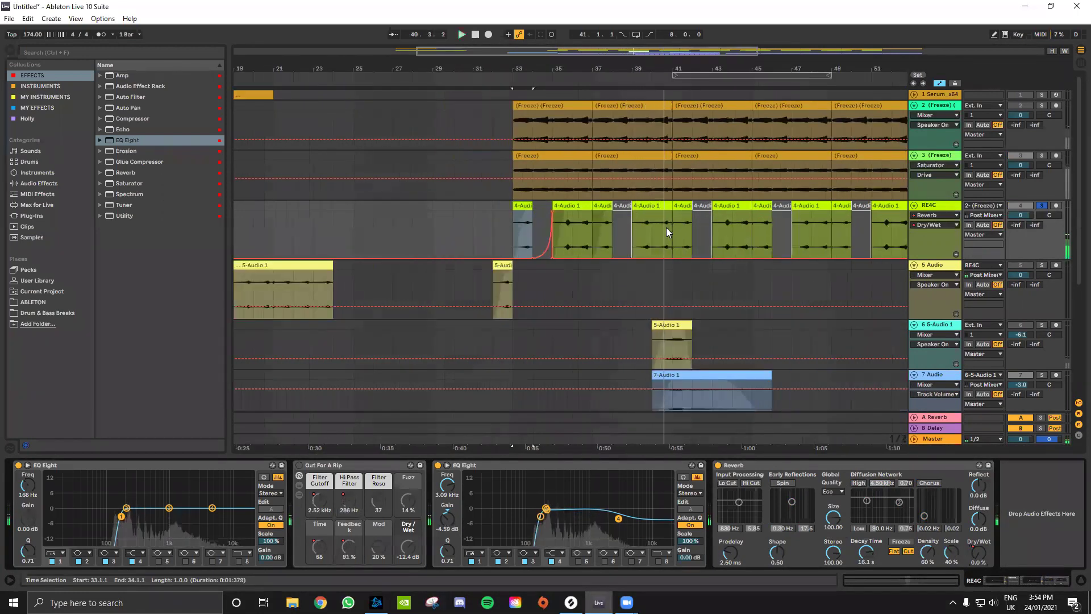
pyautogui.keyDown('ctrl'); pyautogui.scroll(3, 663, 229); pyautogui.keyUp('ctrl')
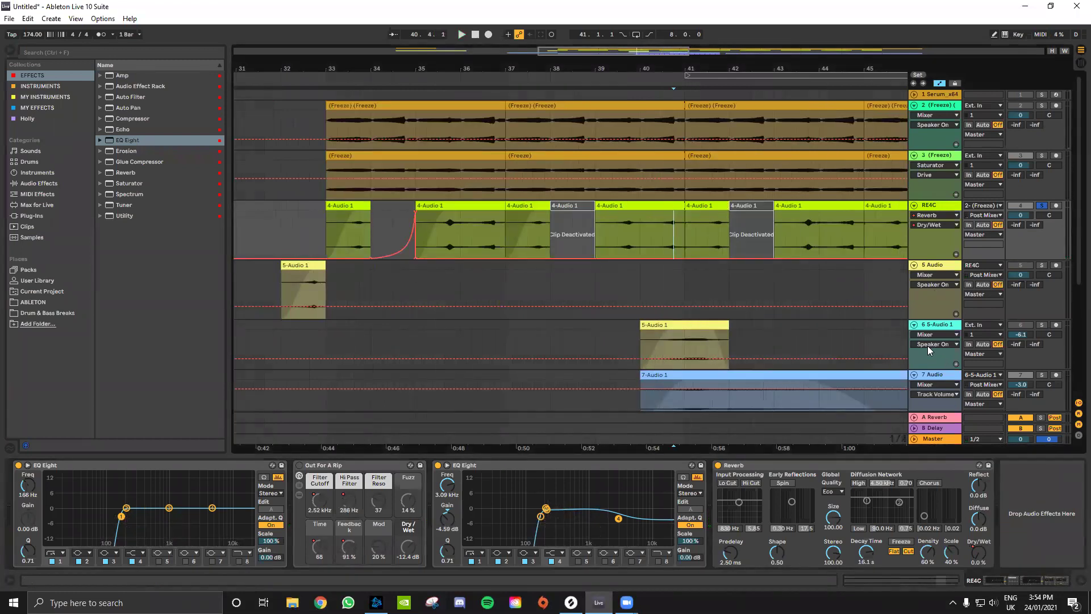
# Hide the automation, duplicate the short slice just before bar 41 on the RE4C track and play the passage from 40.3.
pyautogui.press('a')
pyautogui.hotkey('ctrl', 'd')
pyautogui.hotkey('ctrl', 'd')
pyautogui.click(660, 232)
pyautogui.press('space')
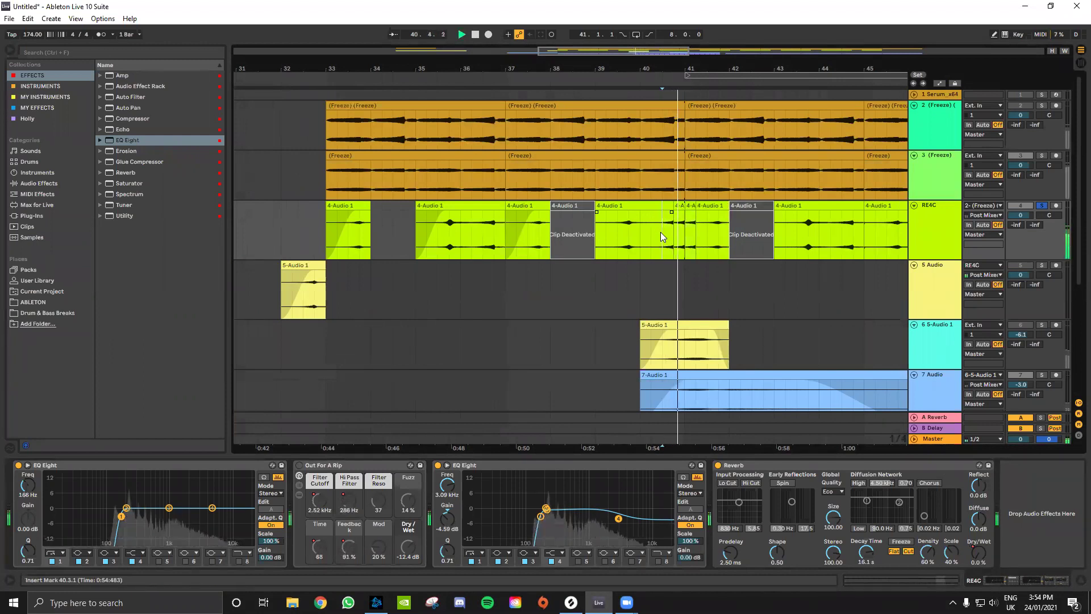
pyautogui.press('space')
pyautogui.moveTo(676, 215); pyautogui.dragTo(699, 211)
pyautogui.click(678, 289)
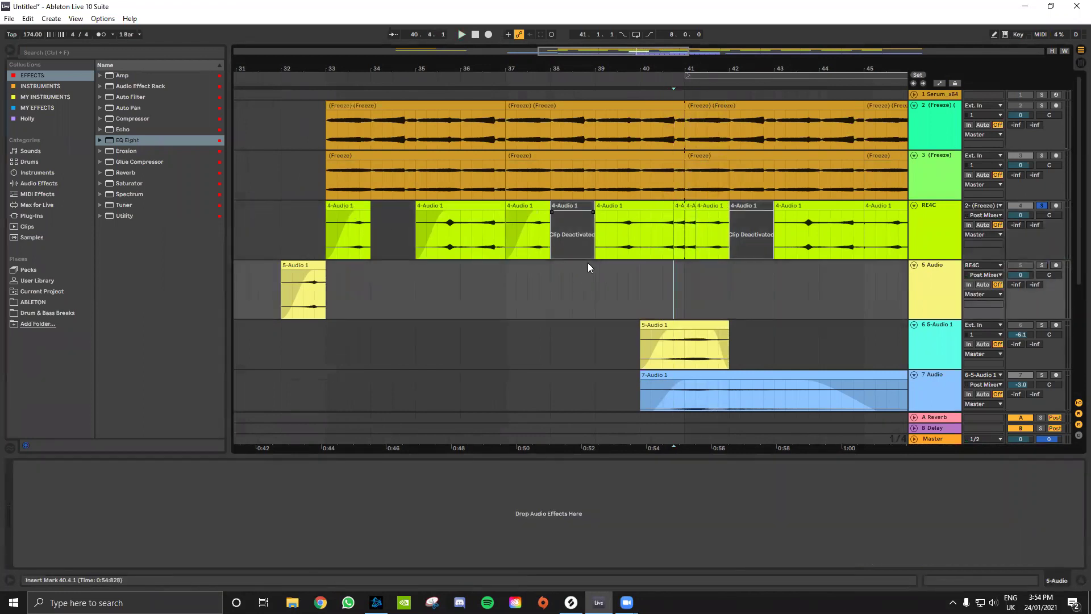
# Unsolo the RE4C track and play the full arrangement from bar 32.
pyautogui.press('-')
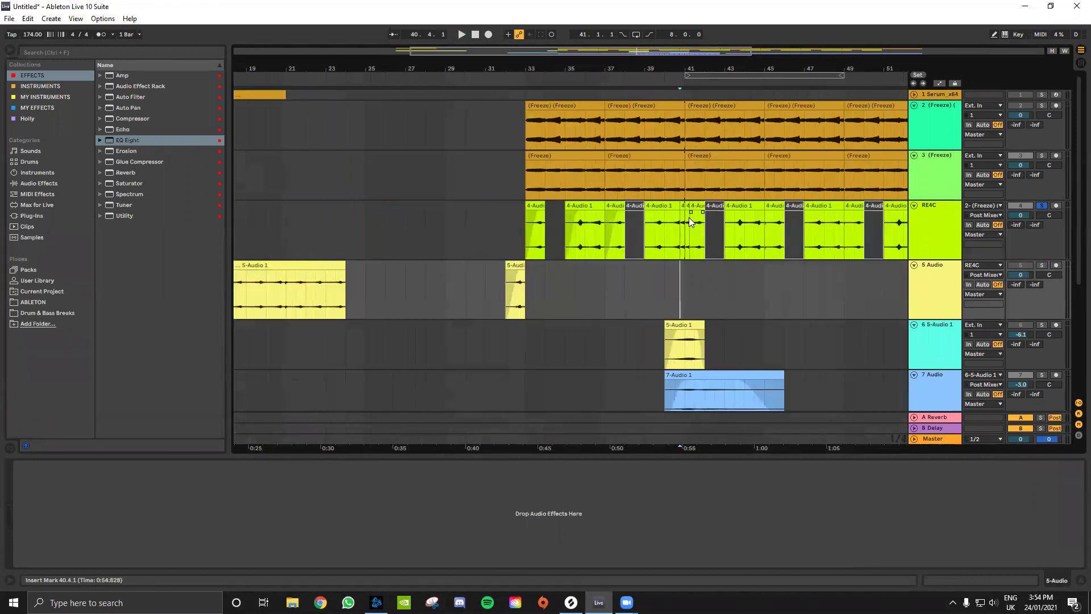
pyautogui.press('-')
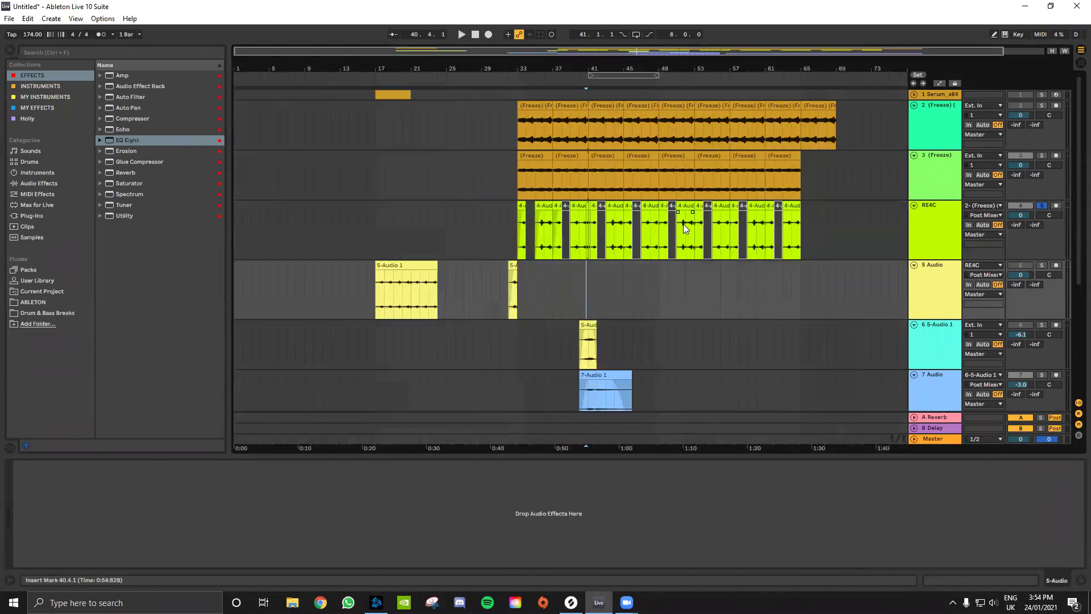
pyautogui.click(507, 257)
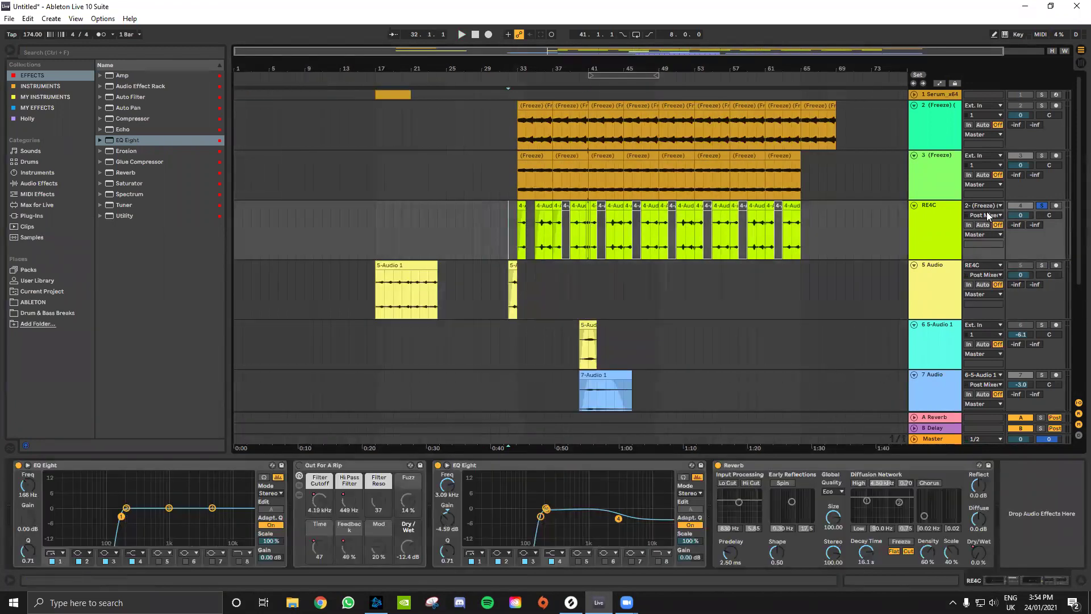
pyautogui.scroll(-2, 523, 245)
pyautogui.press('space')
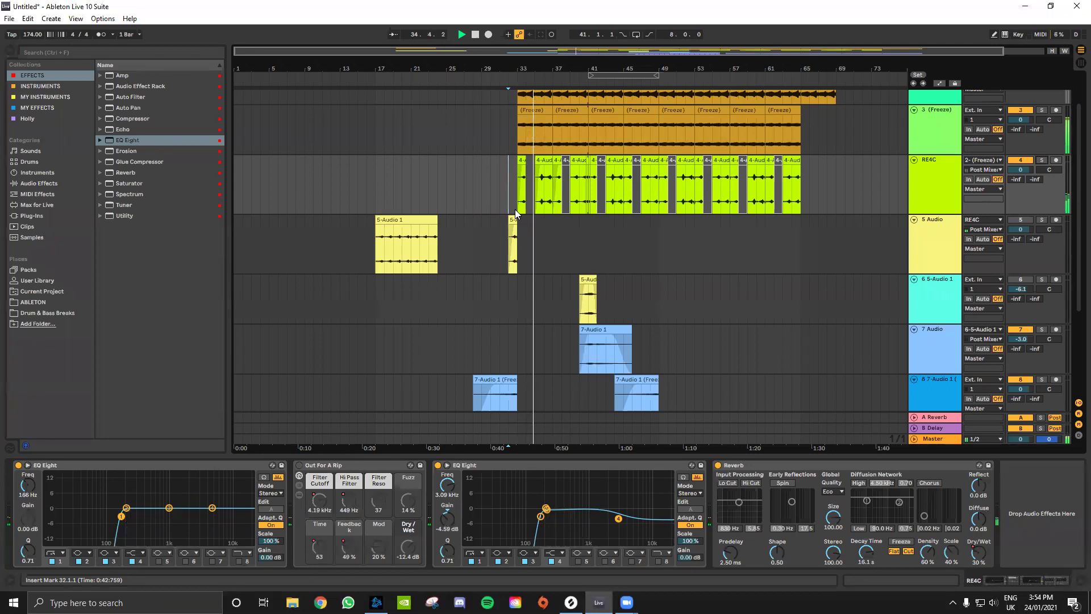
pyautogui.scroll(2, 530, 192)
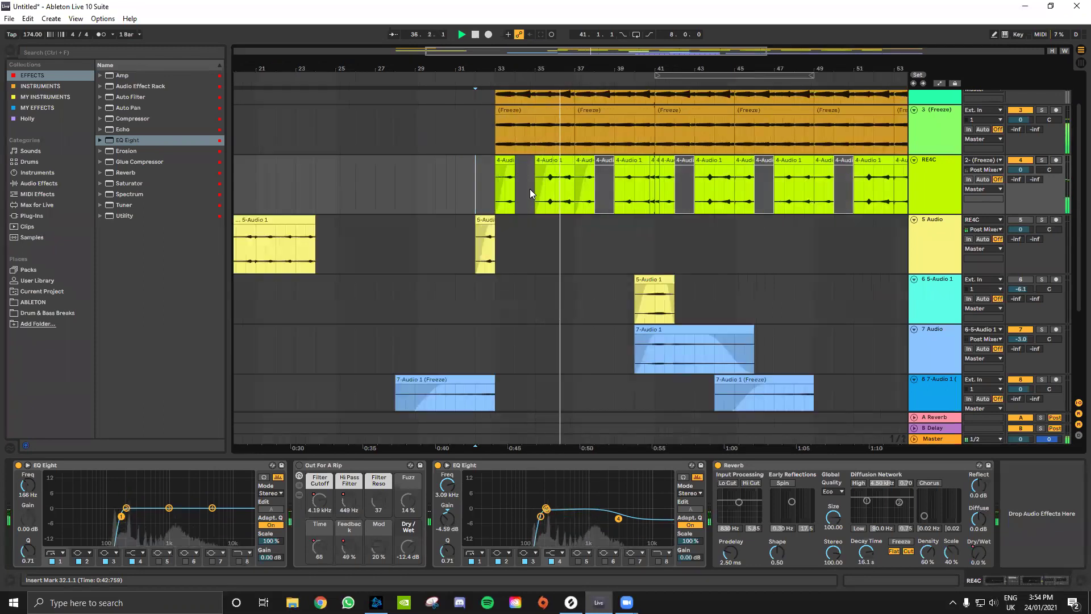
# Copy the RE4C track's Reverb Dry/Wet automation rise from bars 33–35 to bars 37–39, then hide the automation.
pyautogui.click(538, 179)
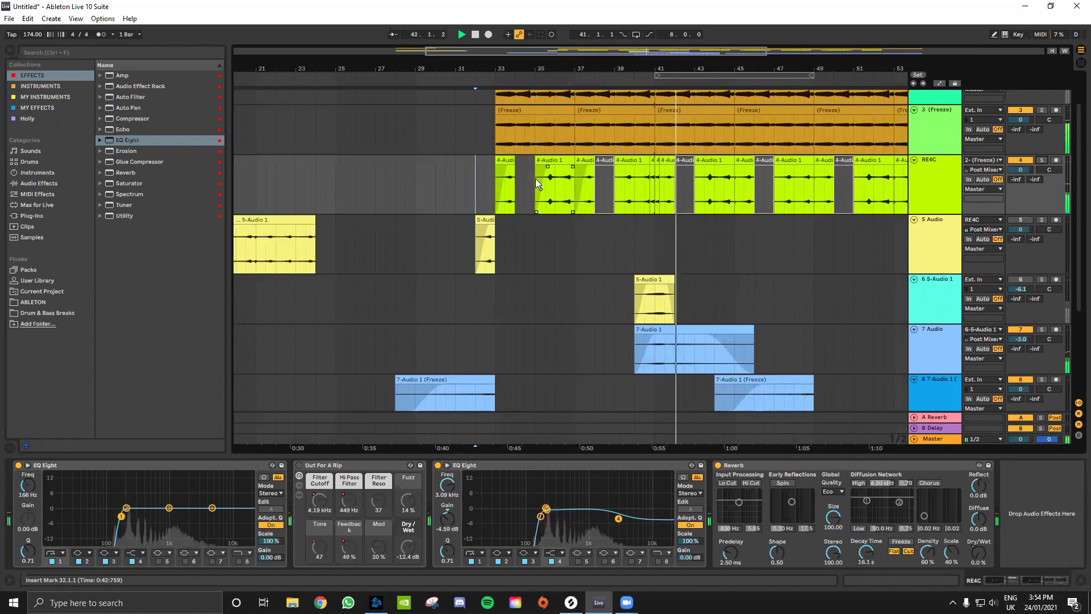
pyautogui.scroll(-3, 535, 179)
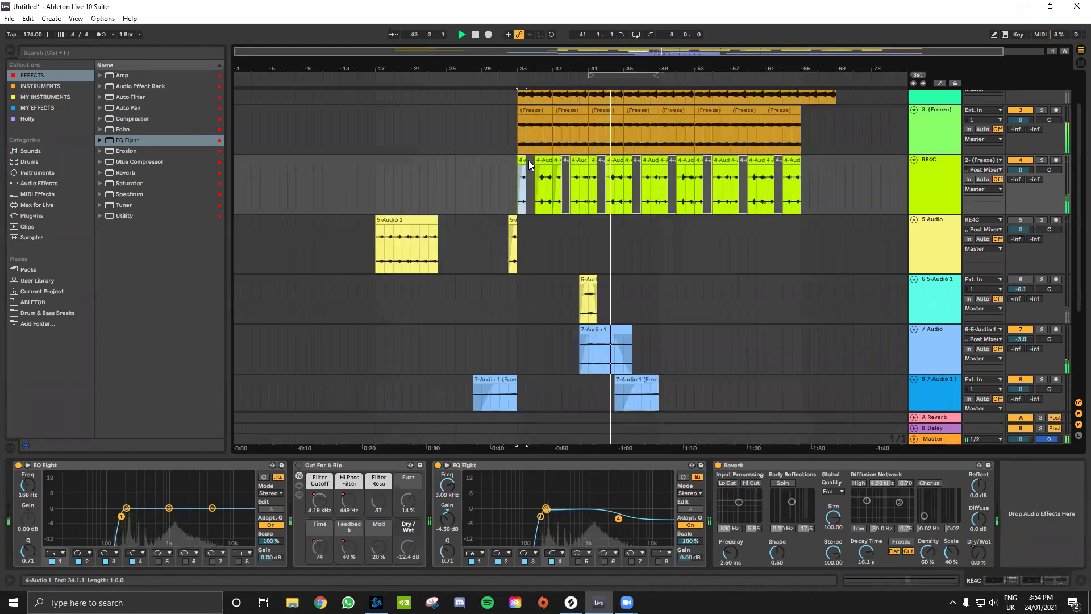
pyautogui.press('a')
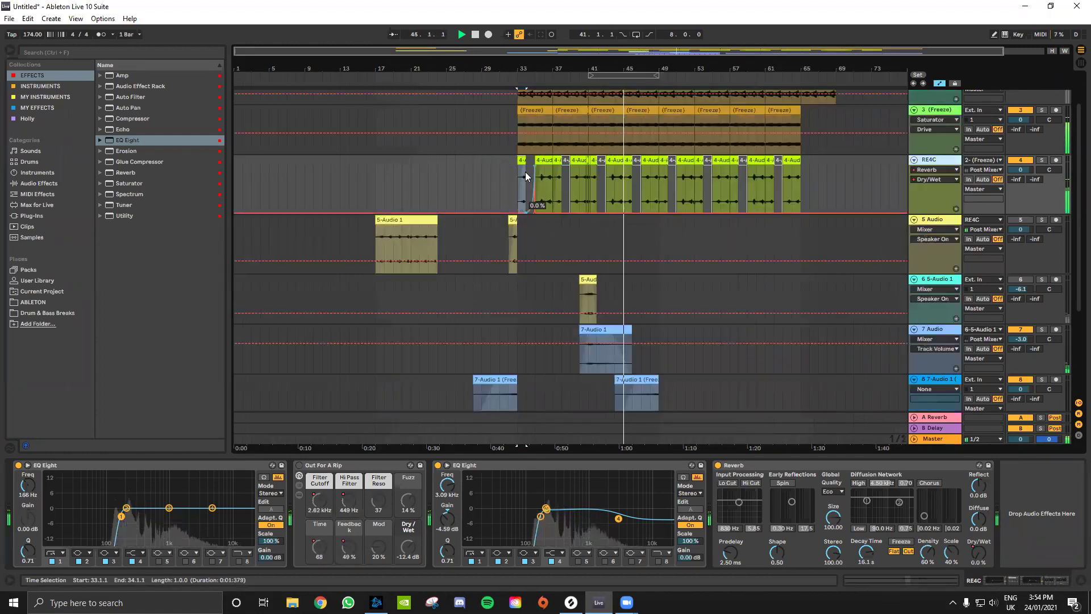
pyautogui.moveTo(516, 173); pyautogui.dragTo(536, 180)
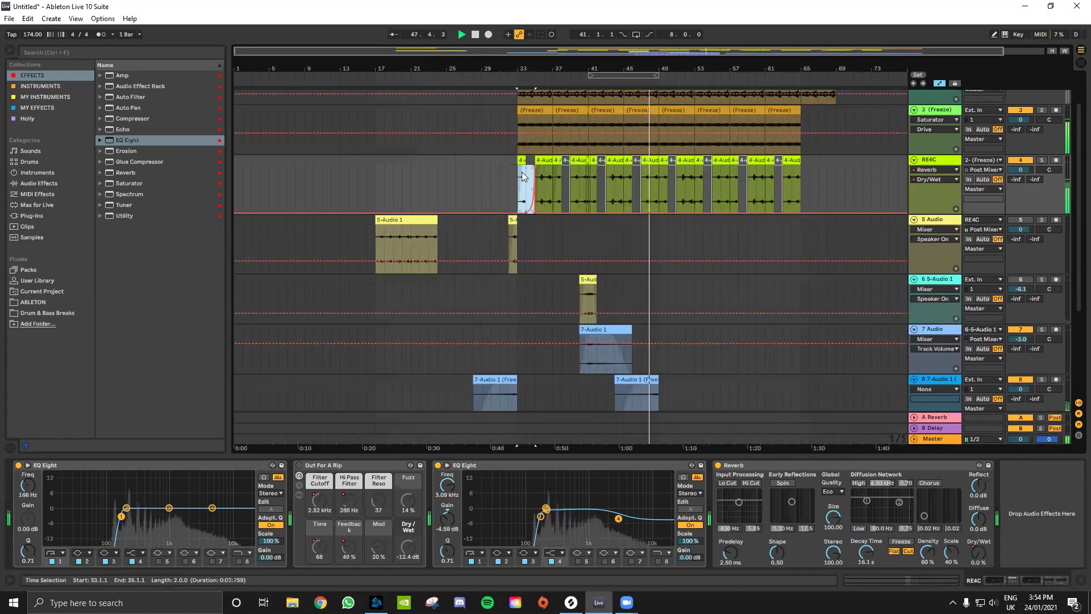
pyautogui.moveTo(523, 176); pyautogui.dragTo(554, 188)
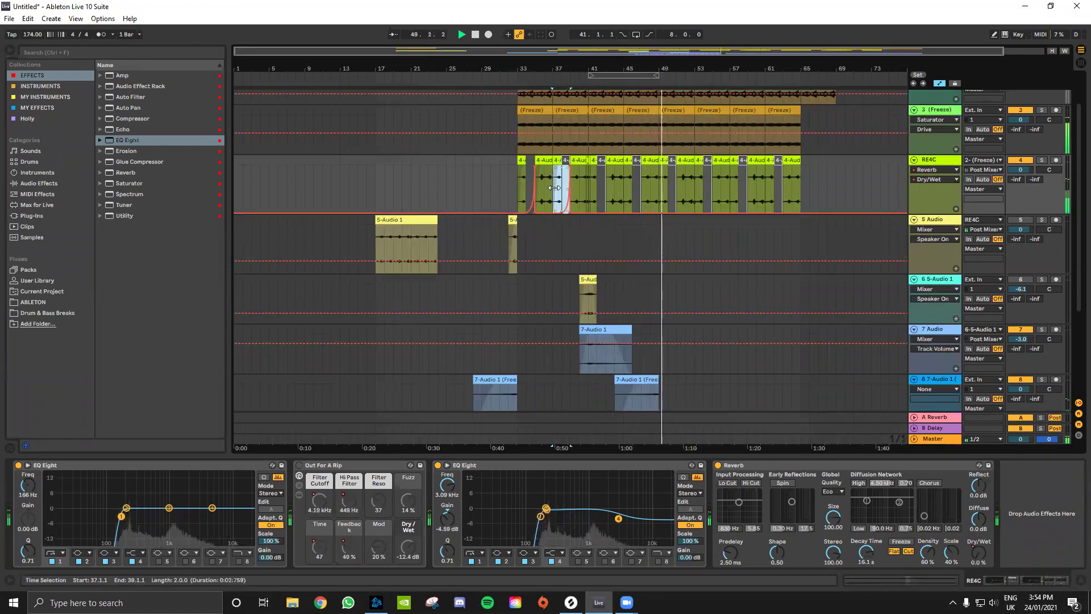
pyautogui.press('a')
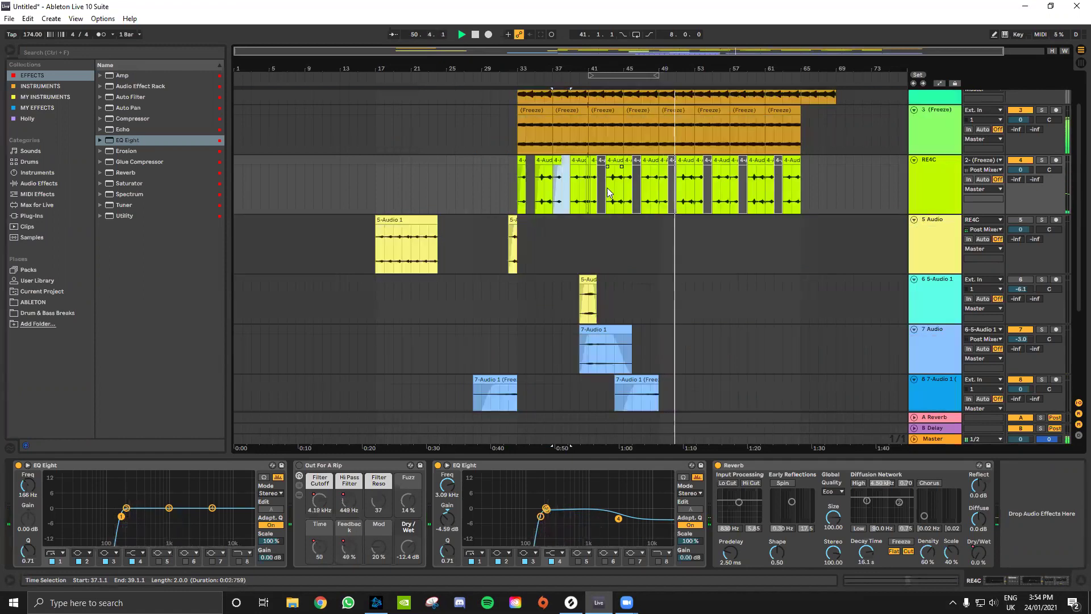
# Fold tracks 5 to 8 and listen to the rest of the arrangement.
pyautogui.click(950, 229)
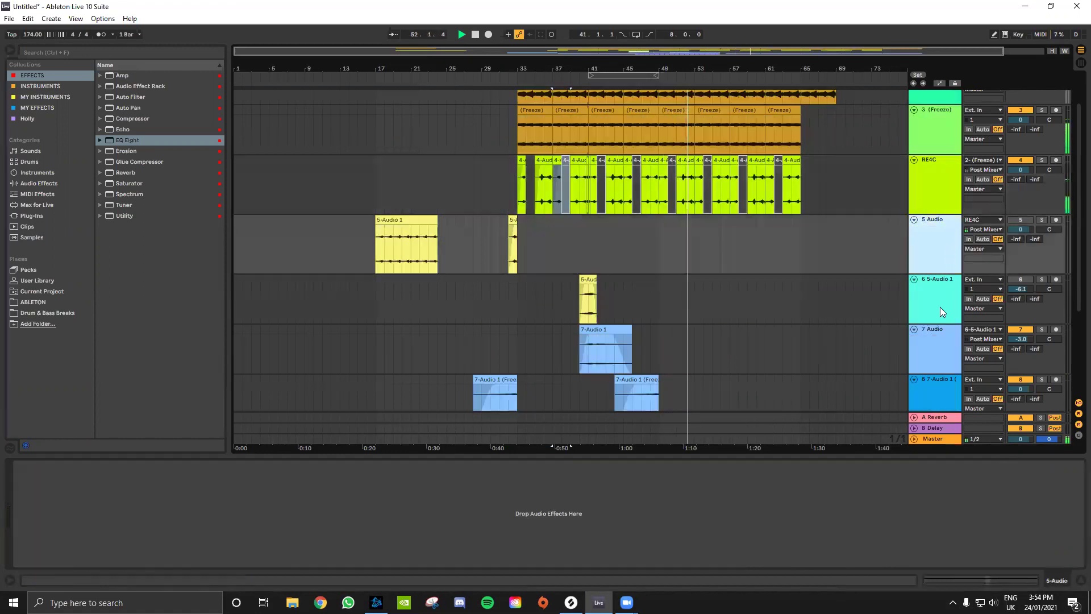
pyautogui.scroll(-8, 939, 307)
pyautogui.scroll(8, 647, 240)
pyautogui.click(836, 205)
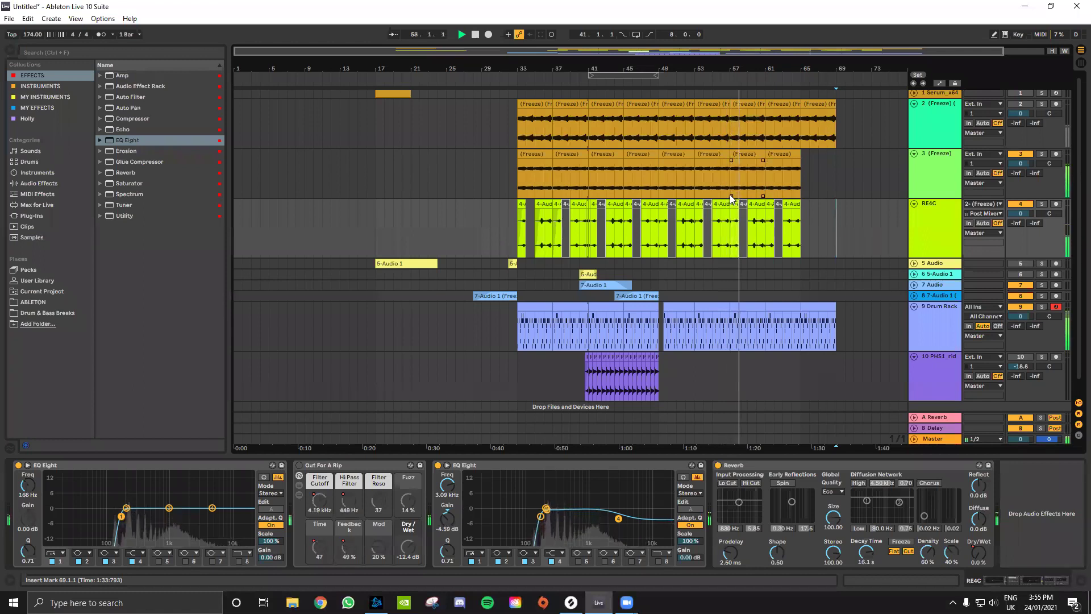
pyautogui.moveTo(715, 196)
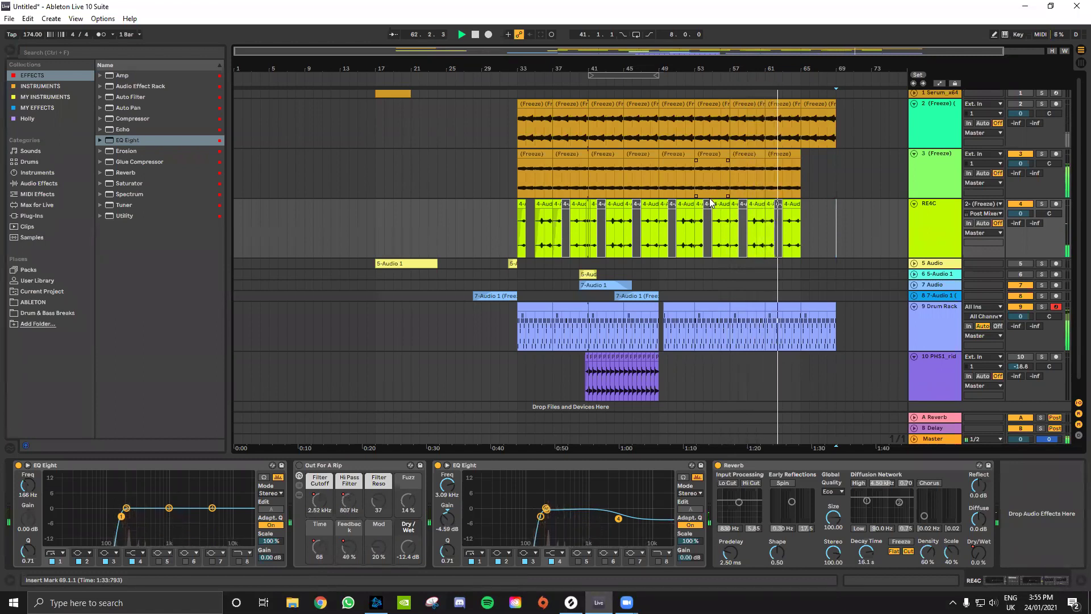
# Insert an audio track below RE4C, set its input to RE4C, arm it for recording and solo both tracks.
pyautogui.scroll(-1, 711, 202)
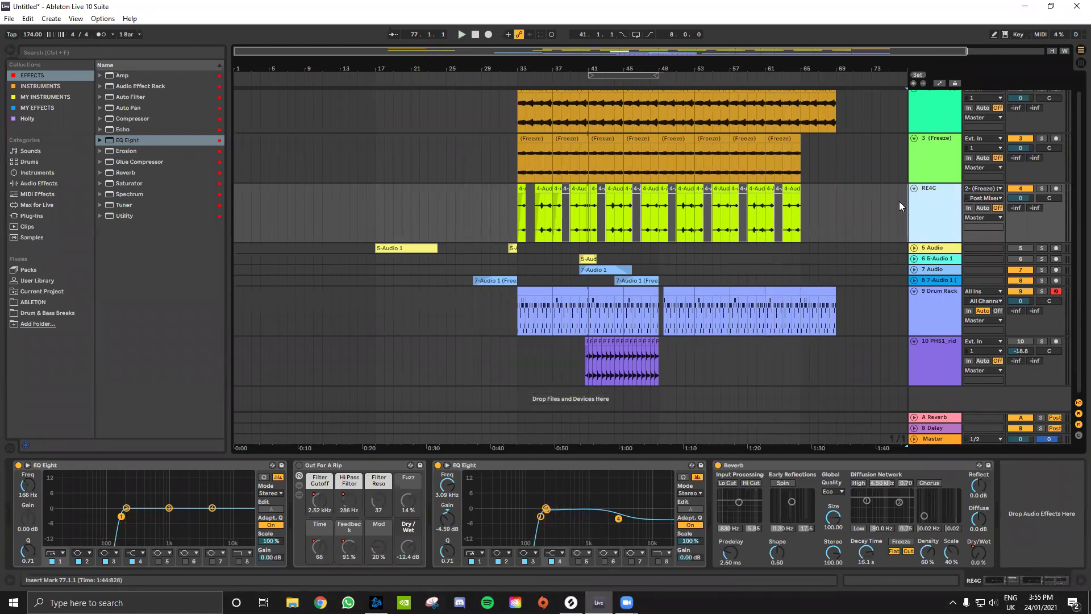
pyautogui.hotkey('ctrl', 't')
pyautogui.click(997, 249)
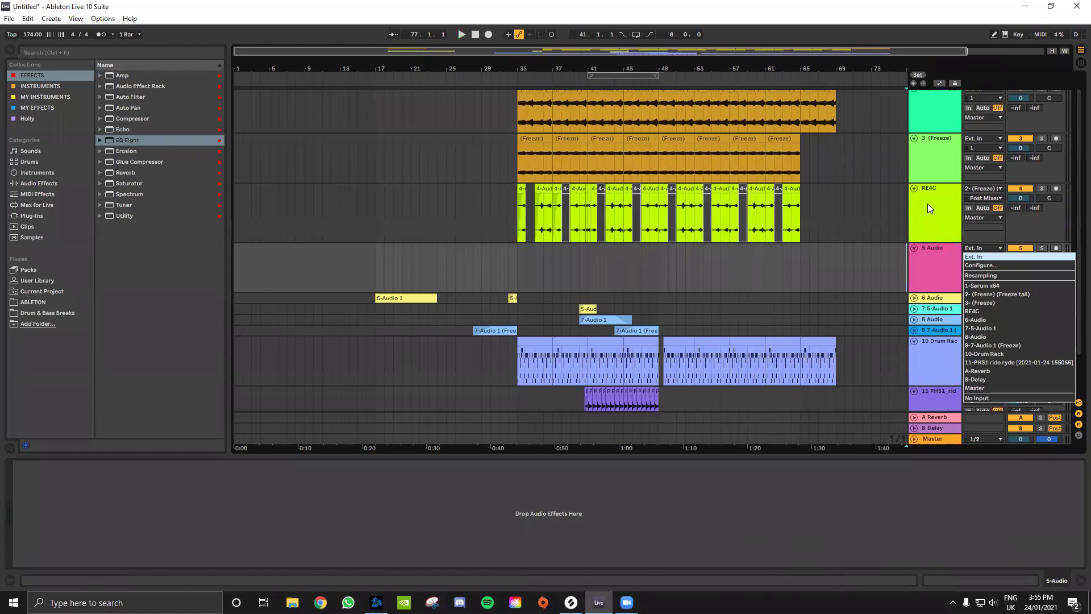
pyautogui.click(995, 311)
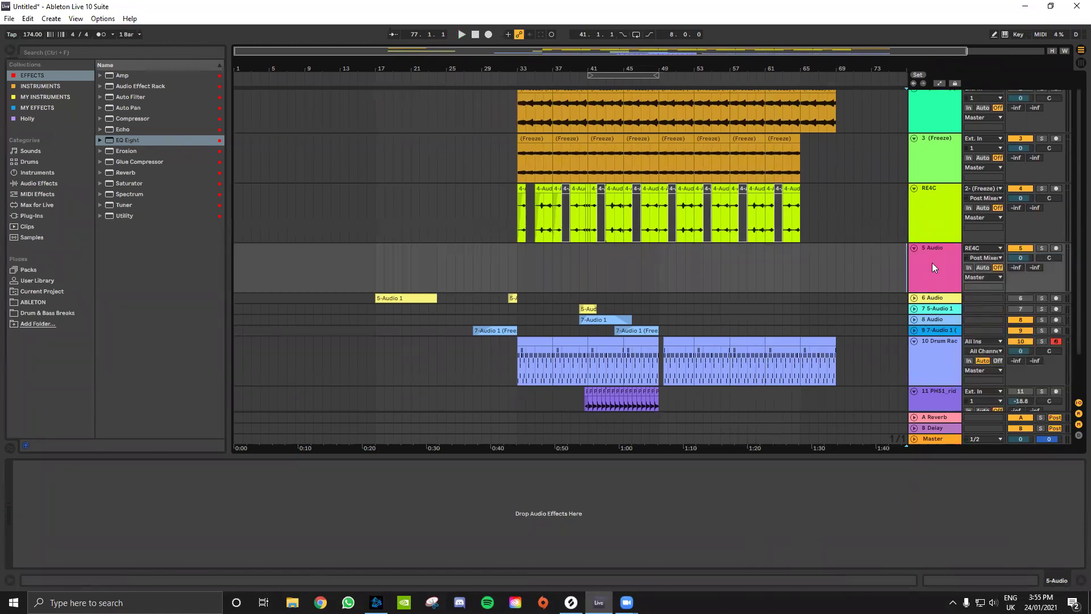
pyautogui.click(1056, 249)
pyautogui.click(1041, 189)
# Add the Thermal plug-in from the MY EFFECTS collection to the end of the RE4C device chain.
pyautogui.click(922, 225)
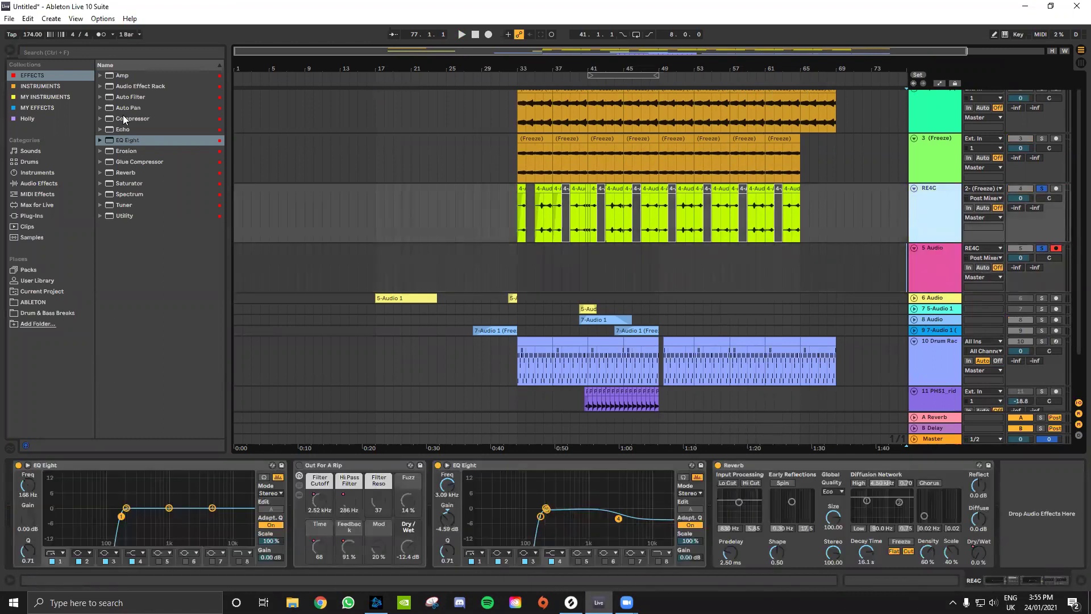
pyautogui.click(35, 79)
pyautogui.click(43, 107)
pyautogui.moveTo(116, 129); pyautogui.dragTo(132, 130)
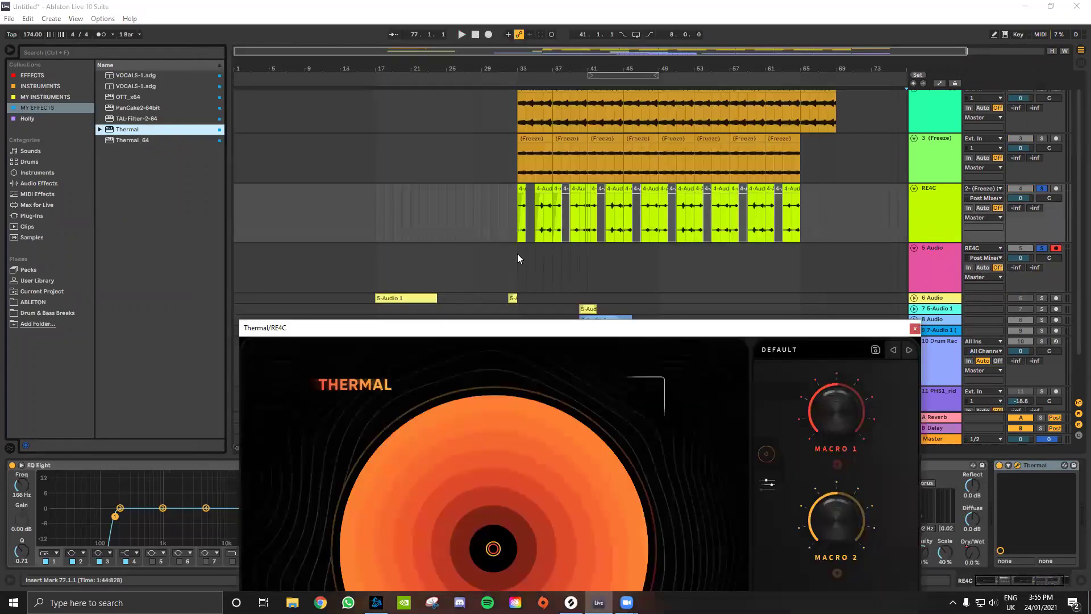
# Loop bars 33 to 41 using a selection on the new audio track.
pyautogui.moveTo(517, 253); pyautogui.dragTo(588, 254)
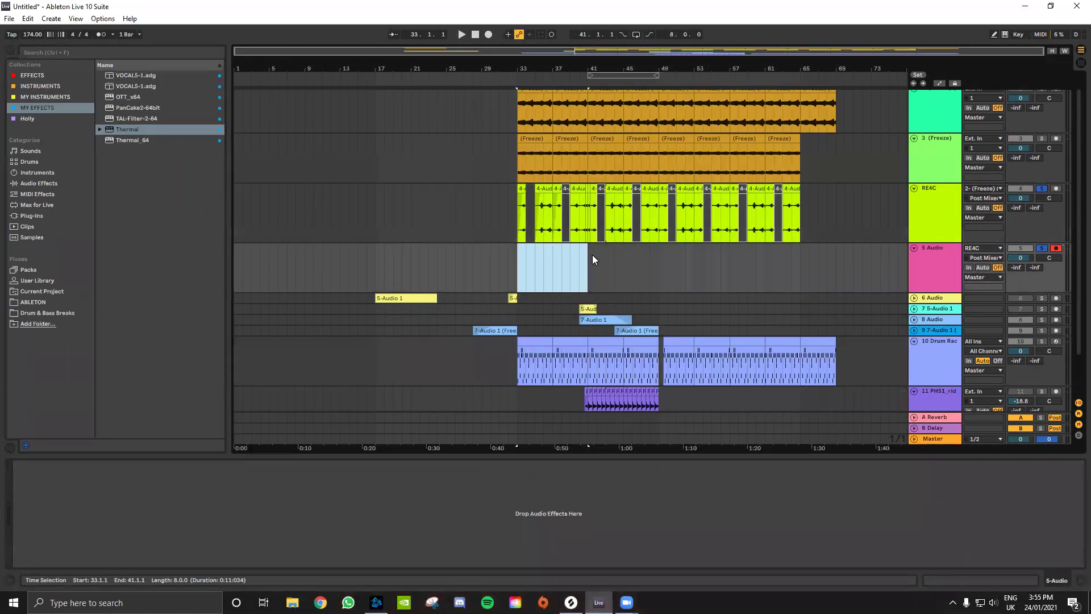
pyautogui.hotkey('ctrl', 'l')
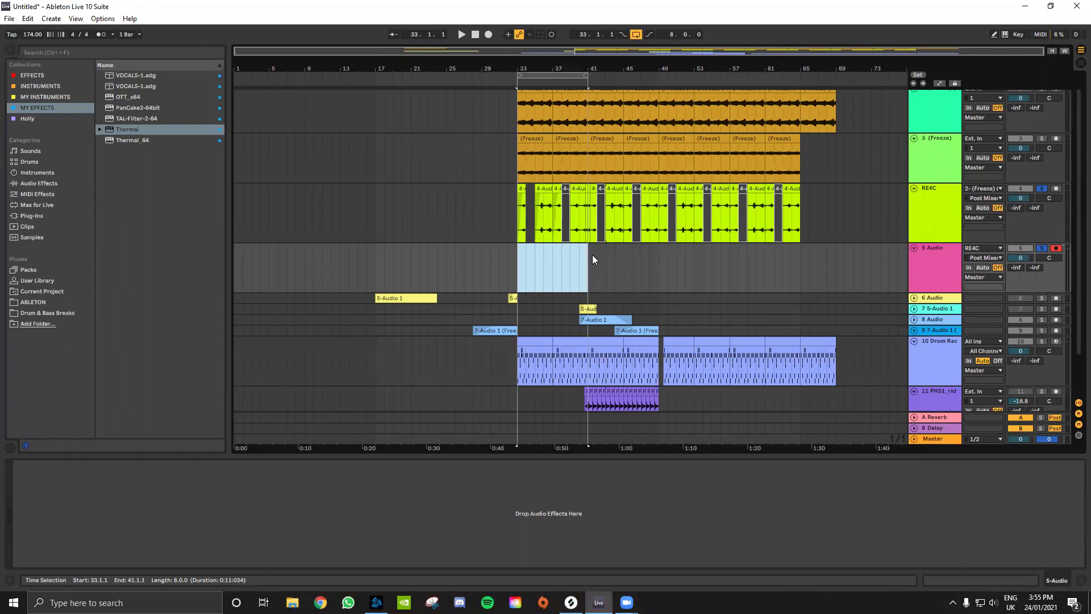
pyautogui.click(938, 276)
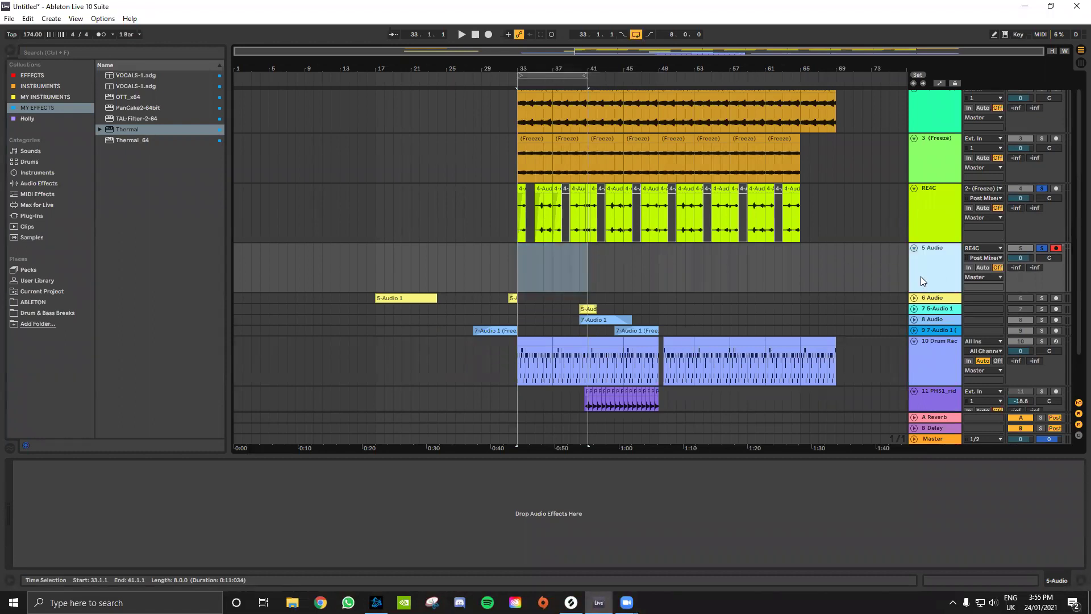
# Load the Mech Encounter preset from the Feedback FX category into Thermal on RE4C and play the bass through it.
pyautogui.click(934, 216)
pyautogui.moveTo(648, 156); pyautogui.dragTo(517, 43)
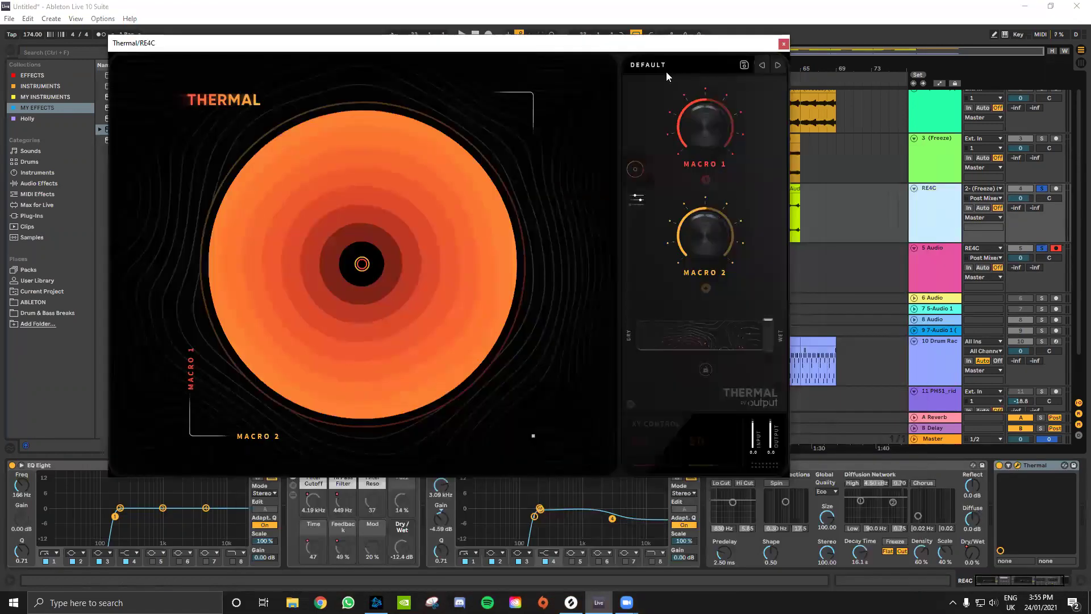
pyautogui.click(666, 71)
pyautogui.click(228, 173)
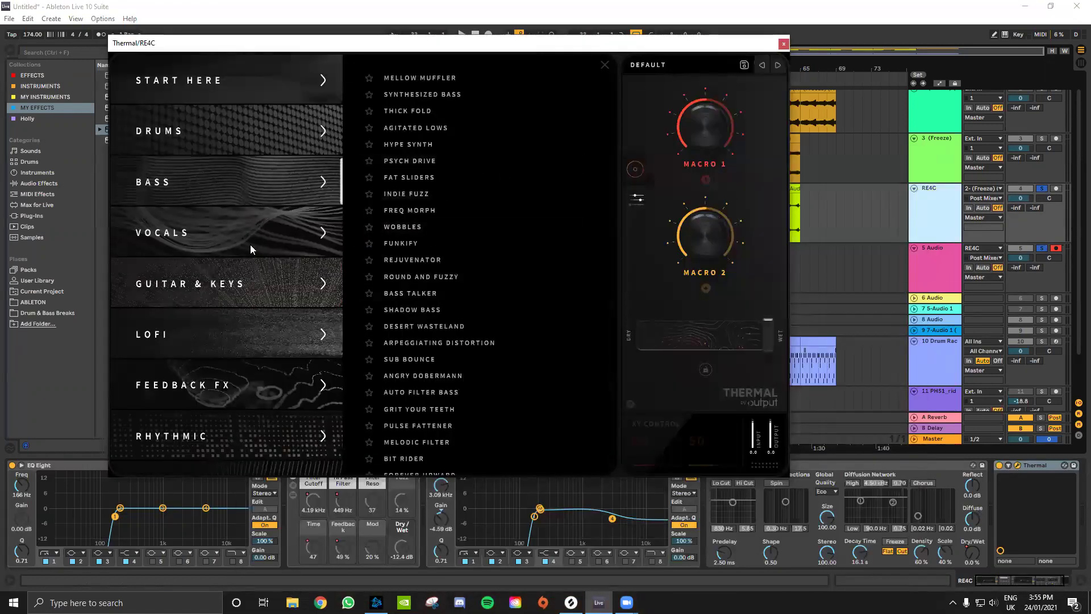
pyautogui.scroll(-5, 250, 244)
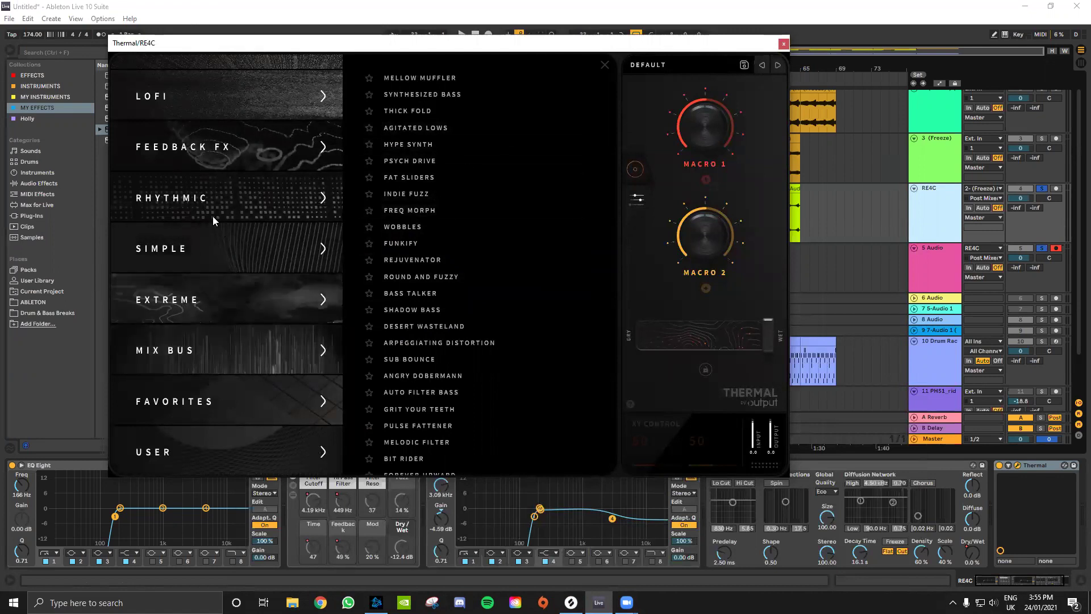
pyautogui.click(211, 88)
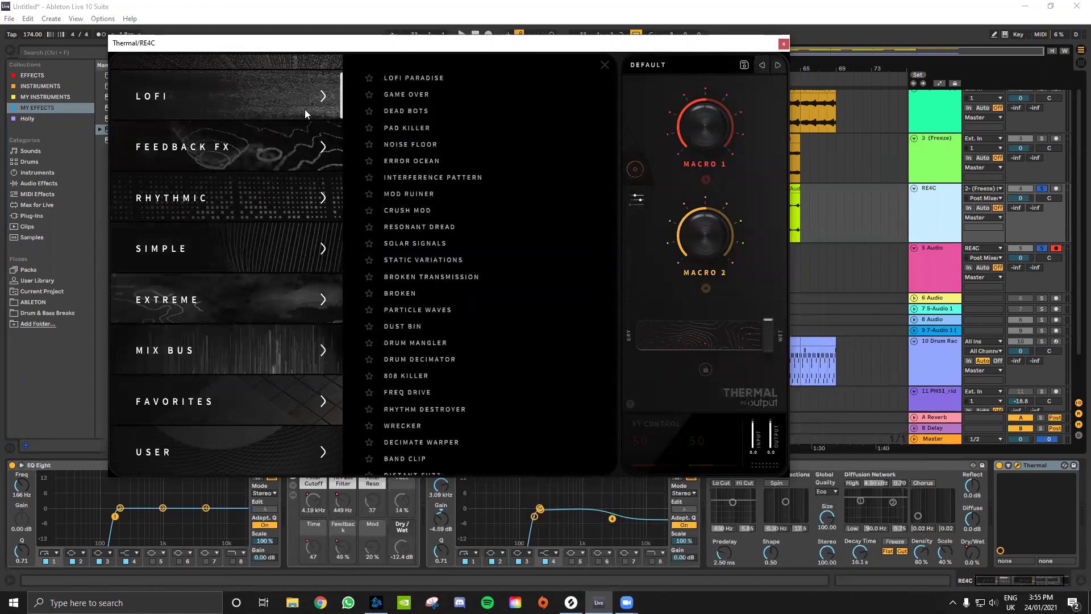
pyautogui.click(216, 150)
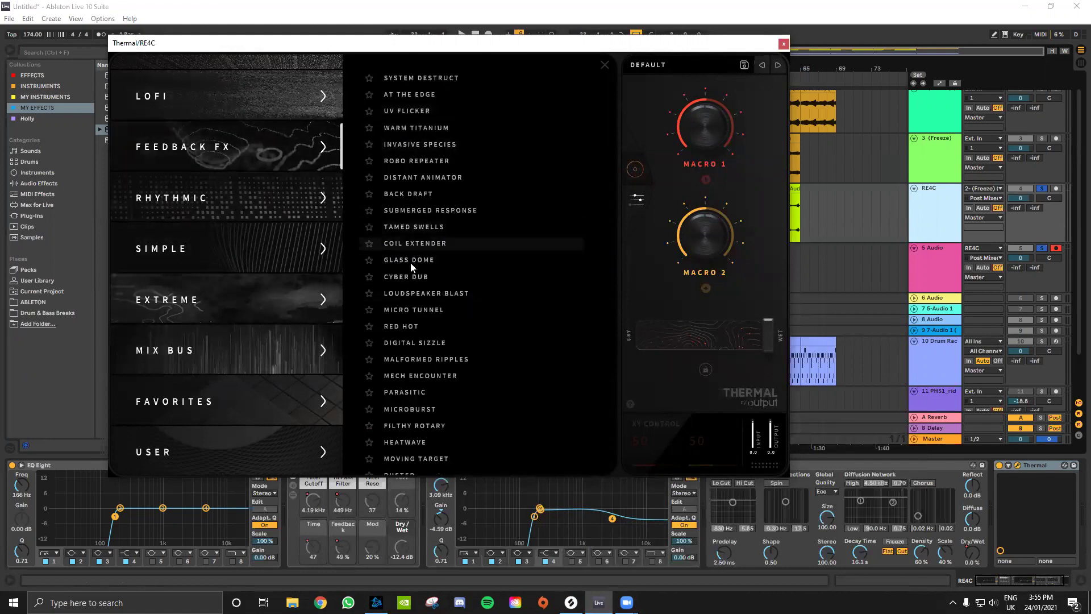
pyautogui.scroll(-1, 409, 312)
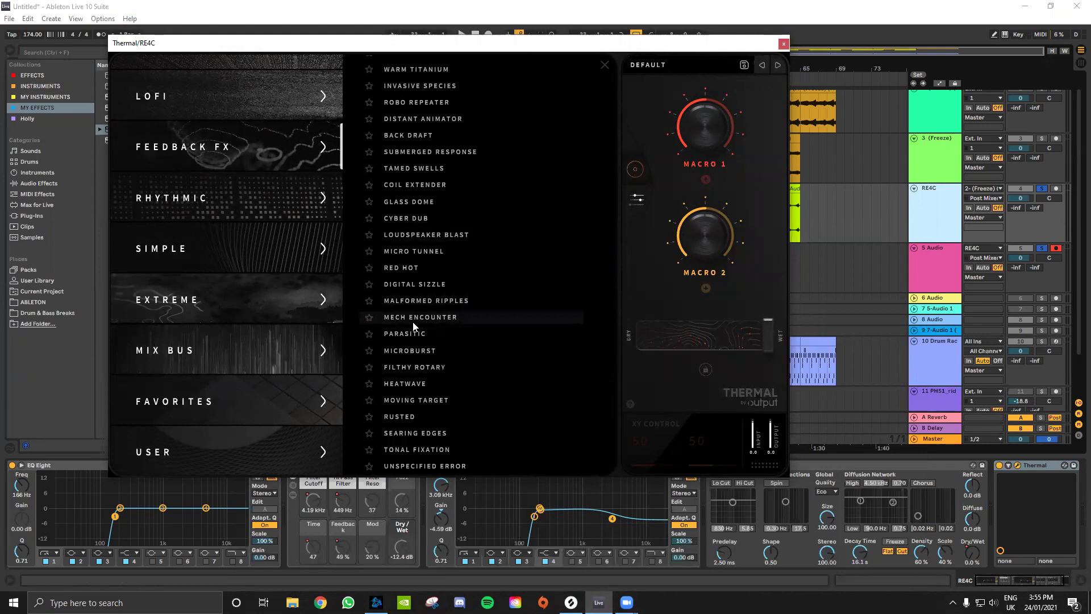
pyautogui.moveTo(603, 50); pyautogui.dragTo(718, 176)
pyautogui.press('space')
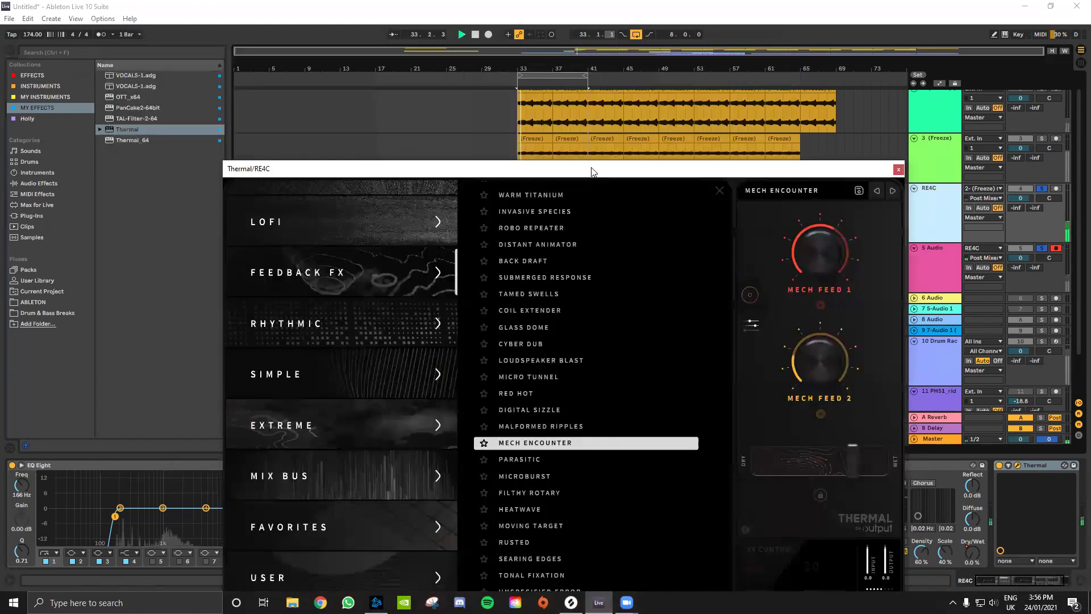
# Audition Thermal's XY control, switch to the Microburst preset and sweep its XY control to 7 and 100 percent.
pyautogui.moveTo(397, 318); pyautogui.dragTo(237, 360)
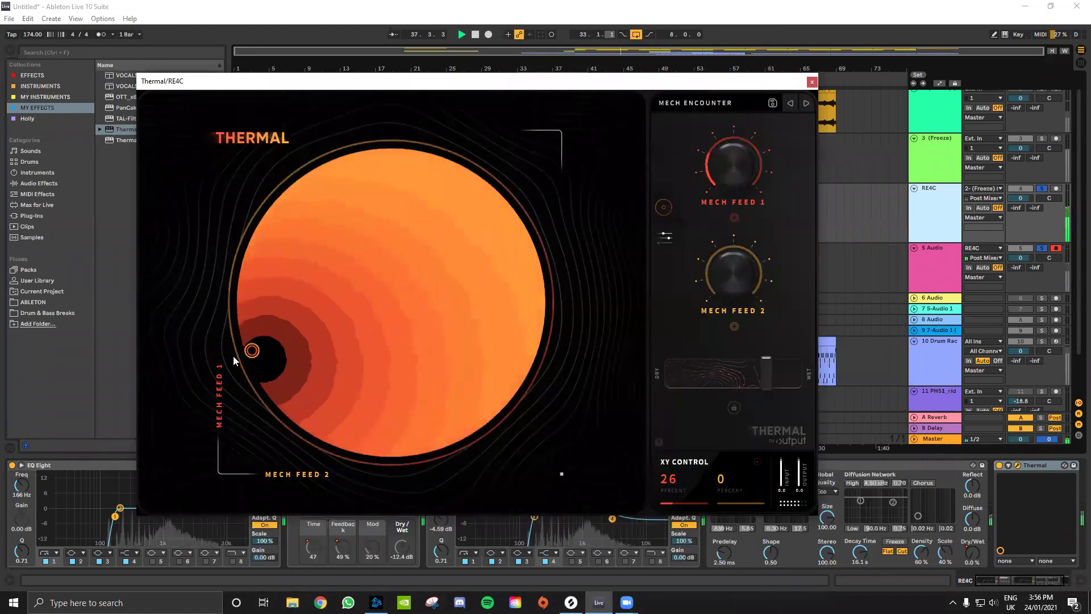
pyautogui.click(806, 105)
pyautogui.moveTo(453, 273)
pyautogui.mouseDown()
pyautogui.moveTo(301, 324)
pyautogui.moveTo(446, 278)
pyautogui.mouseUp()
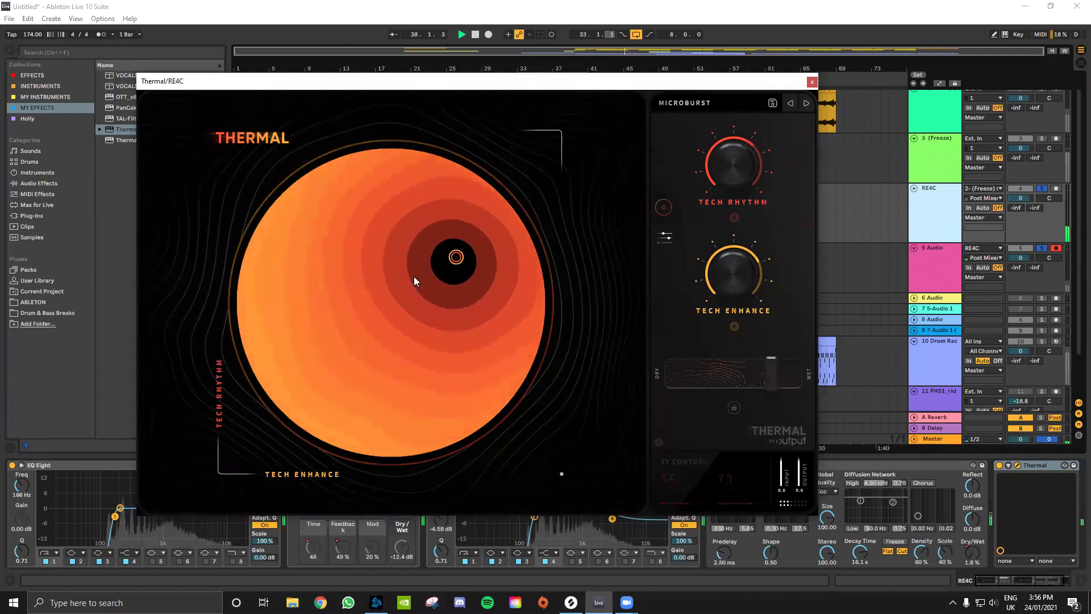
pyautogui.moveTo(451, 258); pyautogui.dragTo(577, 451)
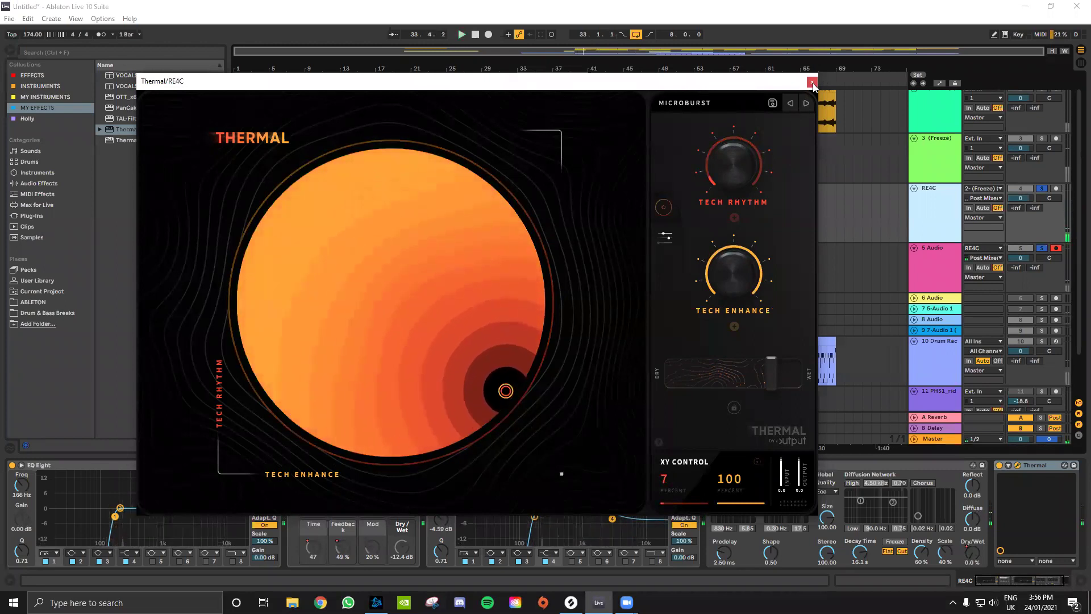
# Close Thermal and record the RE4C output onto the 5 Audio track from bar 33 with looping off.
pyautogui.hotkey('ctrl', 'alt', 'p')
pyautogui.click(517, 252)
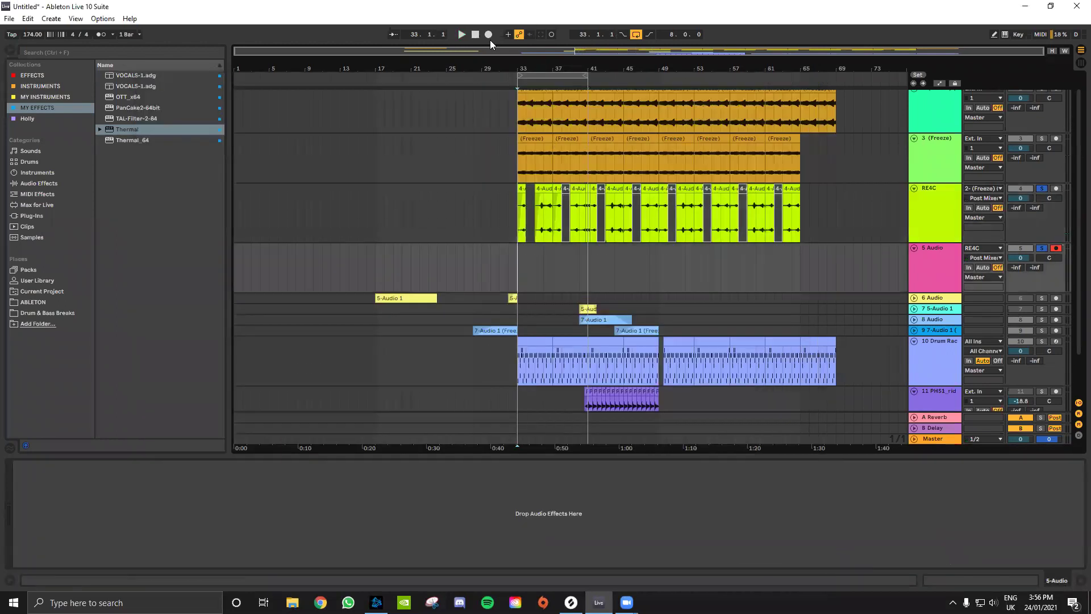
pyautogui.click(488, 35)
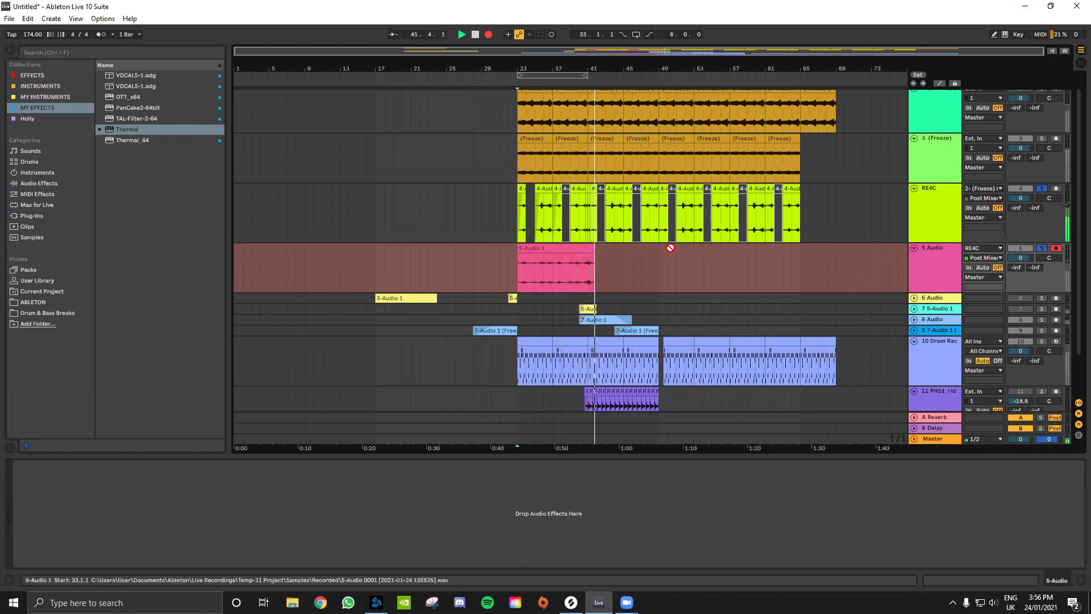
pyautogui.press('space')
# Split the 5 Audio recording at 40.3.1 and delete the portion before it.
pyautogui.scroll(3, 593, 269)
pyautogui.click(573, 271)
pyautogui.scroll(3, 571, 267)
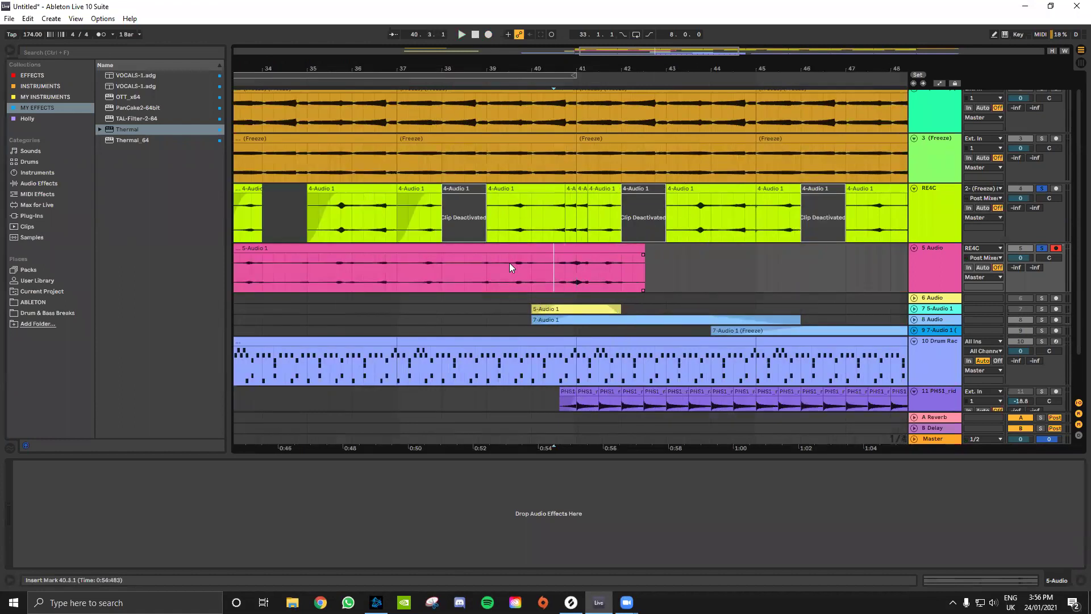
pyautogui.click(528, 247)
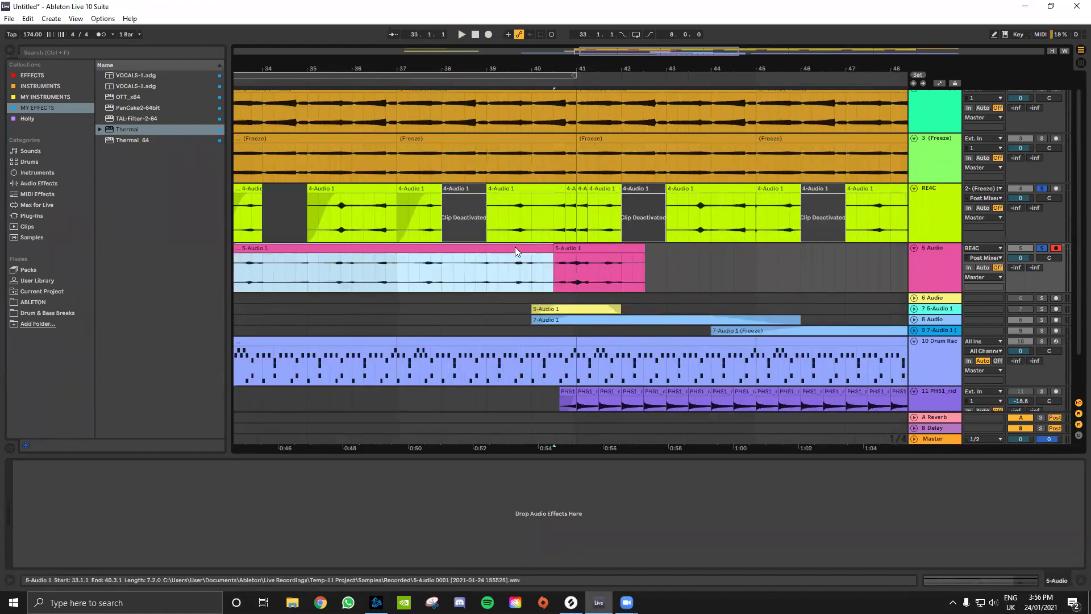
# Turn off Thermal on RE4C and move the remaining 5 Audio clip to start at 32.4.1.
pyautogui.click(942, 215)
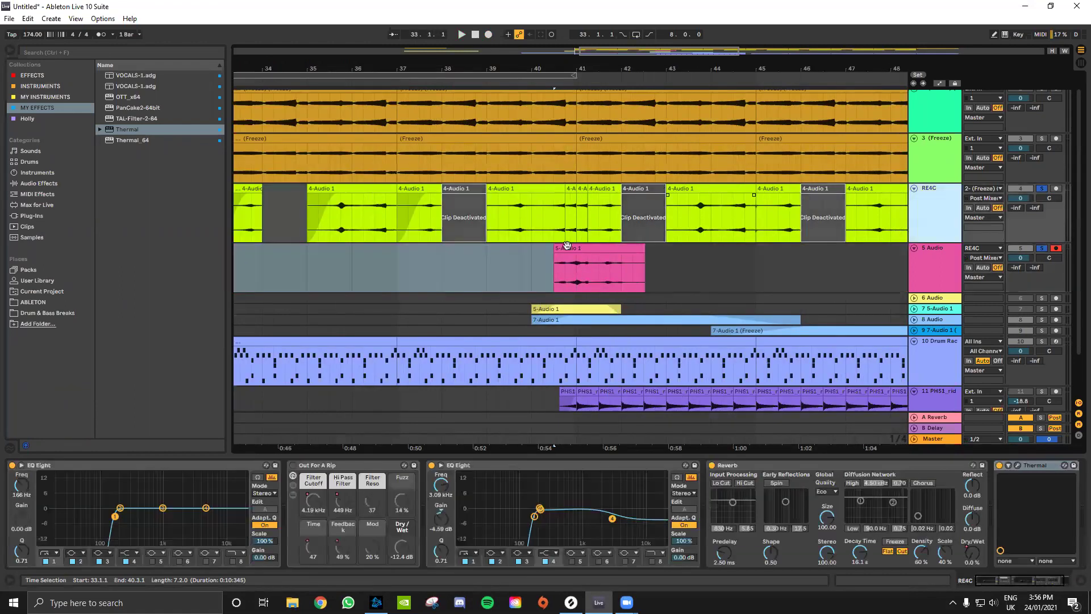
pyautogui.click(999, 466)
pyautogui.moveTo(567, 254); pyautogui.dragTo(413, 254)
pyautogui.scroll(3, 422, 267)
pyautogui.click(376, 270)
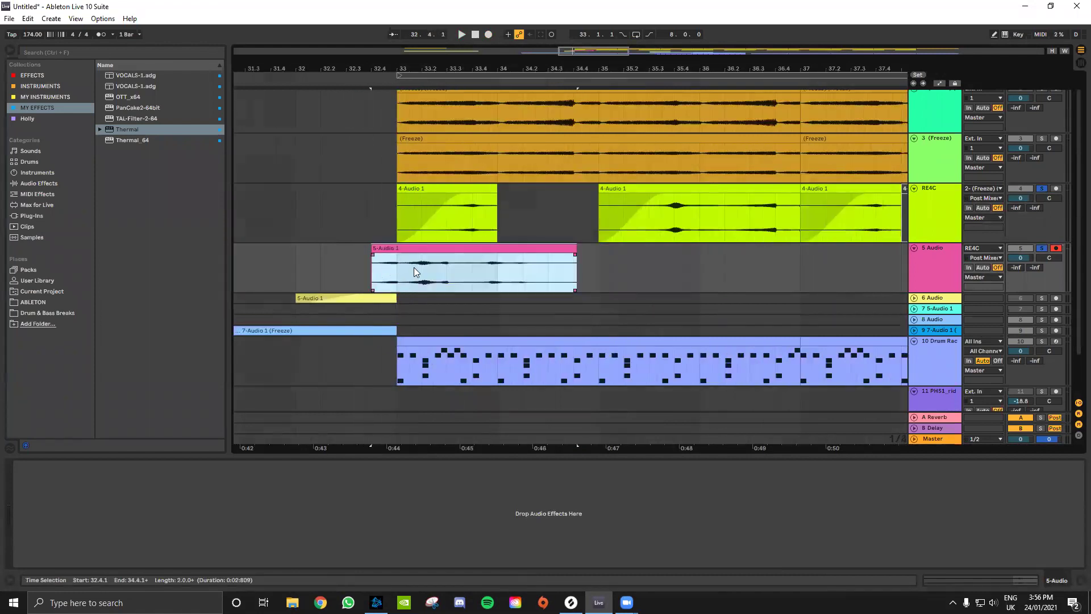
# Split the 5 Audio clip at 33.3.1 and delete the part after the split.
pyautogui.click(447, 271)
pyautogui.hotkey('ctrl', 'e')
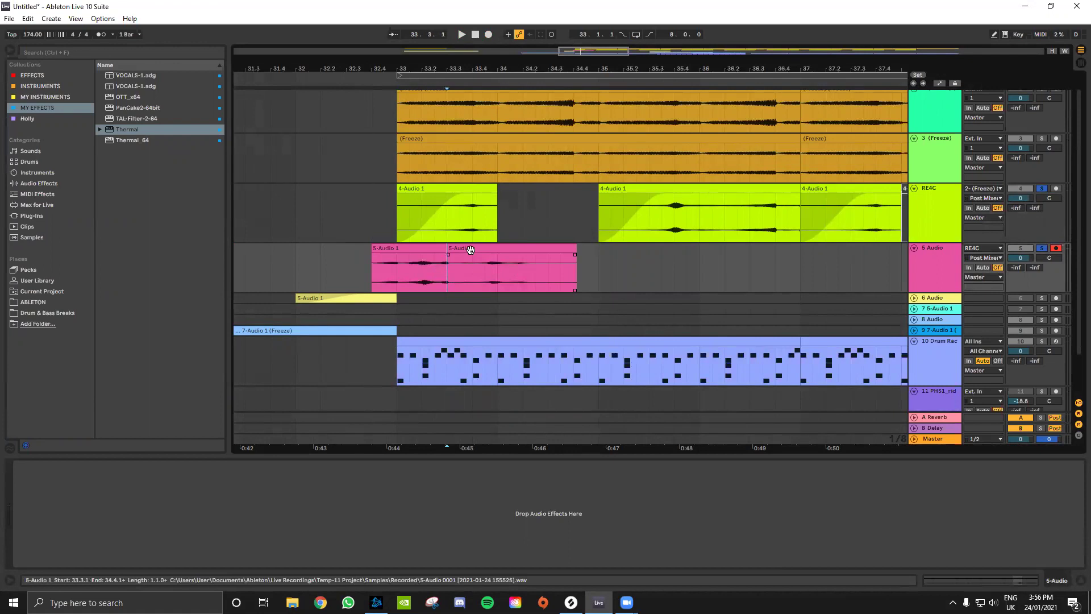
pyautogui.click(471, 250)
pyautogui.press('Delete')
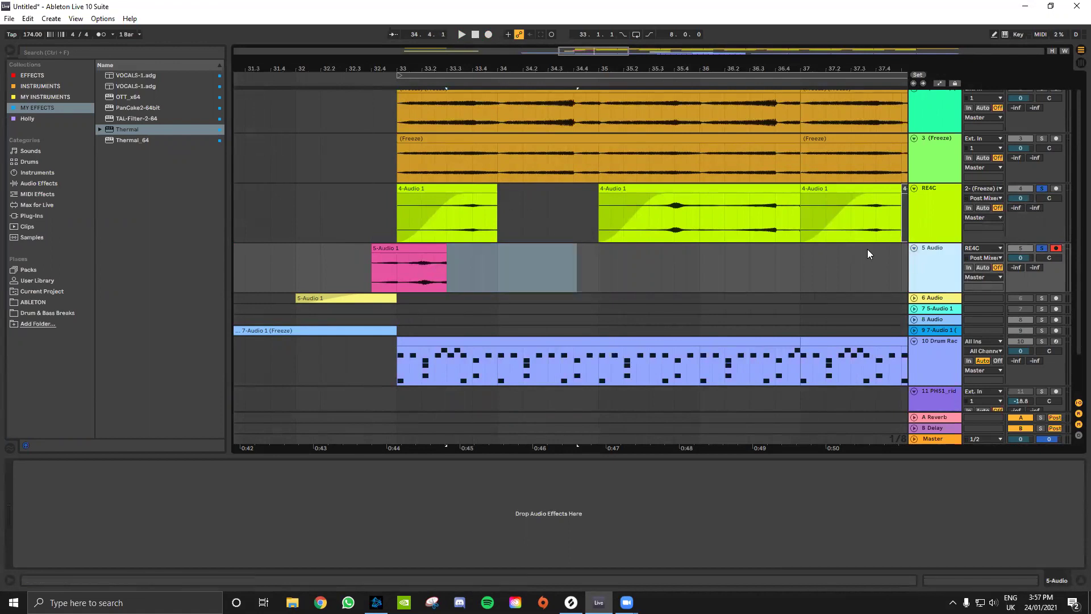
# Add Reverb from the EFFECTS collection to the 5 Audio track and set its Decay Time to 13.5 s.
pyautogui.click(923, 198)
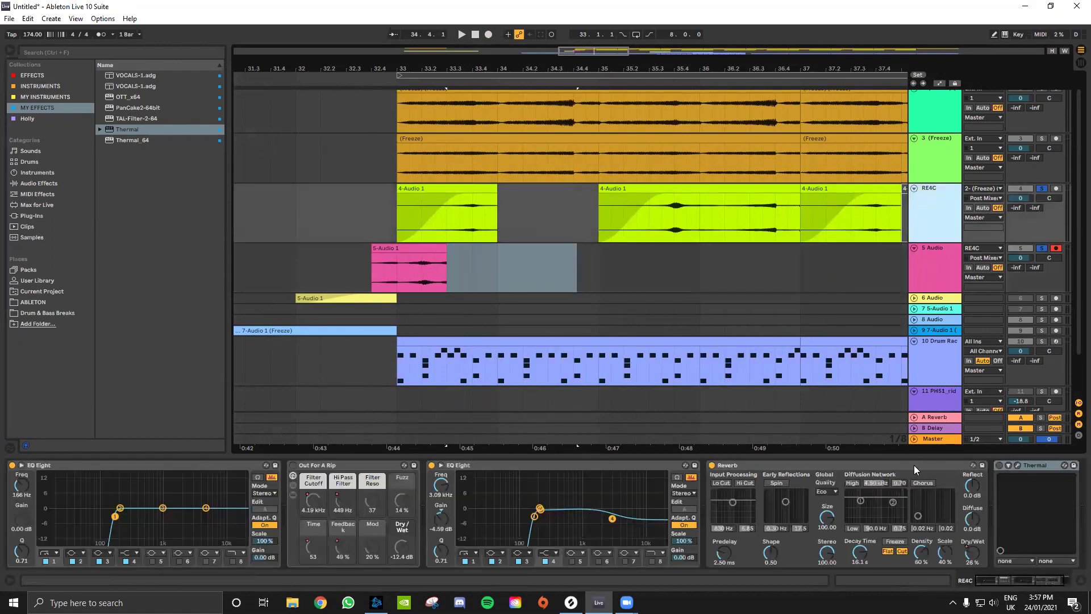
pyautogui.click(923, 286)
pyautogui.click(43, 72)
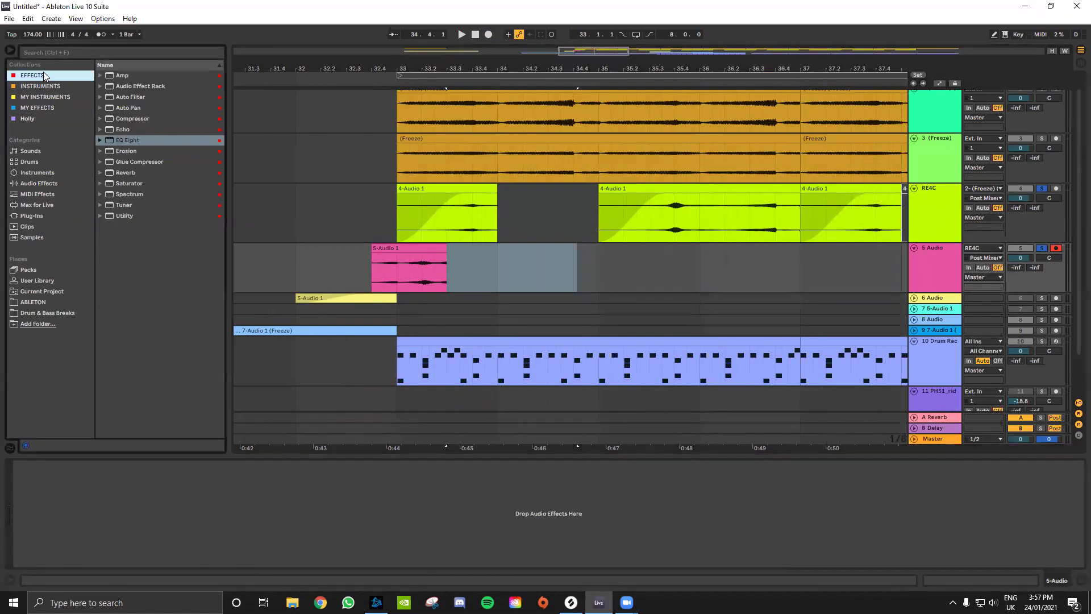
pyautogui.moveTo(126, 172); pyautogui.dragTo(119, 515)
pyautogui.moveTo(171, 550); pyautogui.dragTo(171, 549)
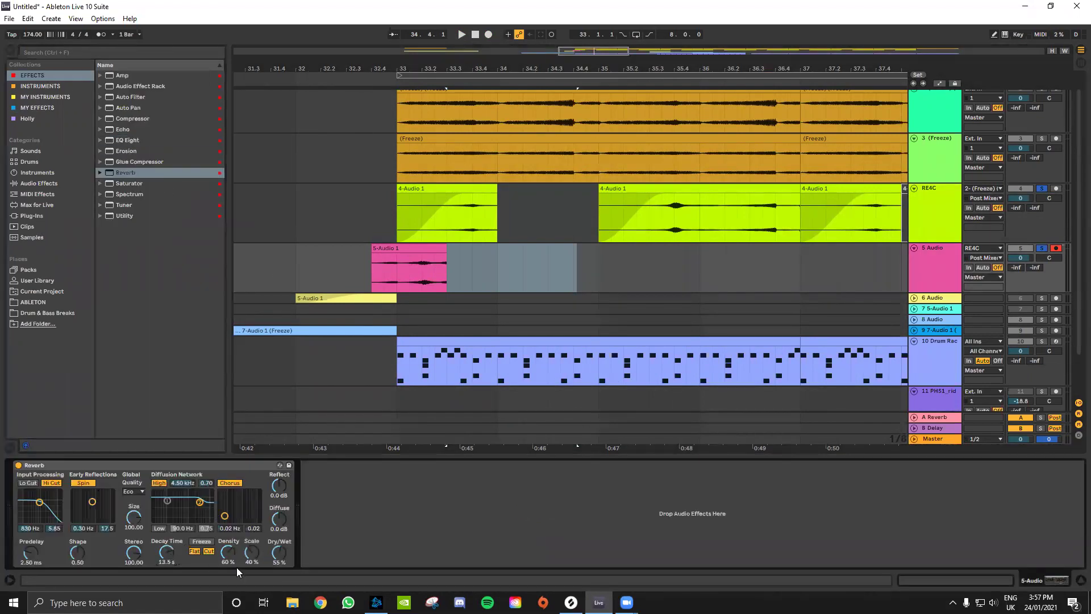
# Draw Reverb Dry/Wet automation on 5 Audio curving up from 0% at 33.3.1 to a peak at bar 34, then dropping back to 0%.
pyautogui.rightClick(279, 552)
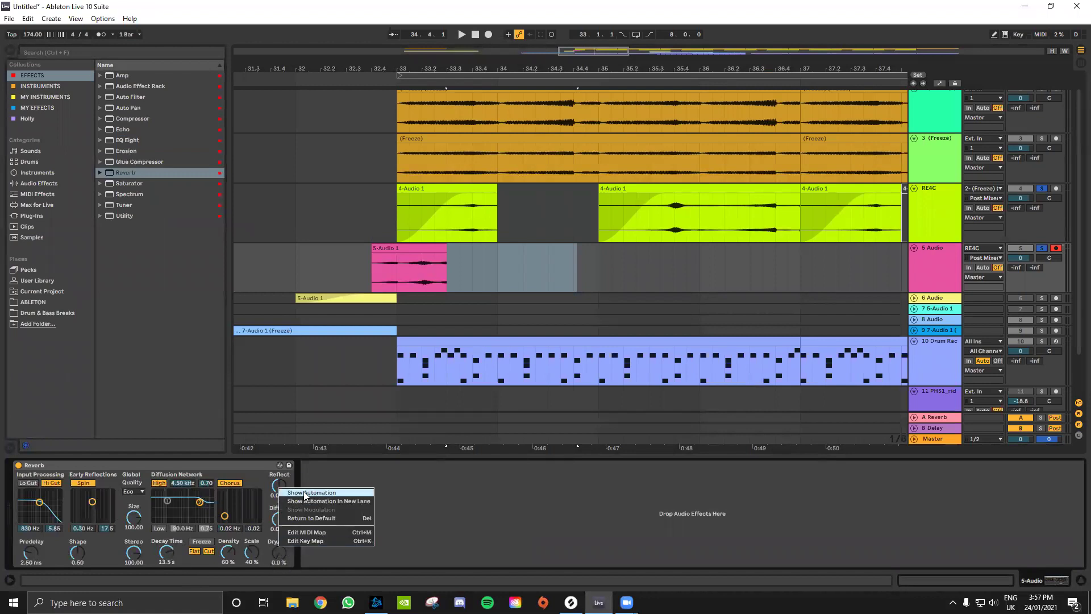
pyautogui.click(310, 492)
pyautogui.click(454, 310)
pyautogui.click(447, 290)
pyautogui.moveTo(496, 290); pyautogui.dragTo(496, 253)
pyautogui.click(472, 272)
pyautogui.press('space')
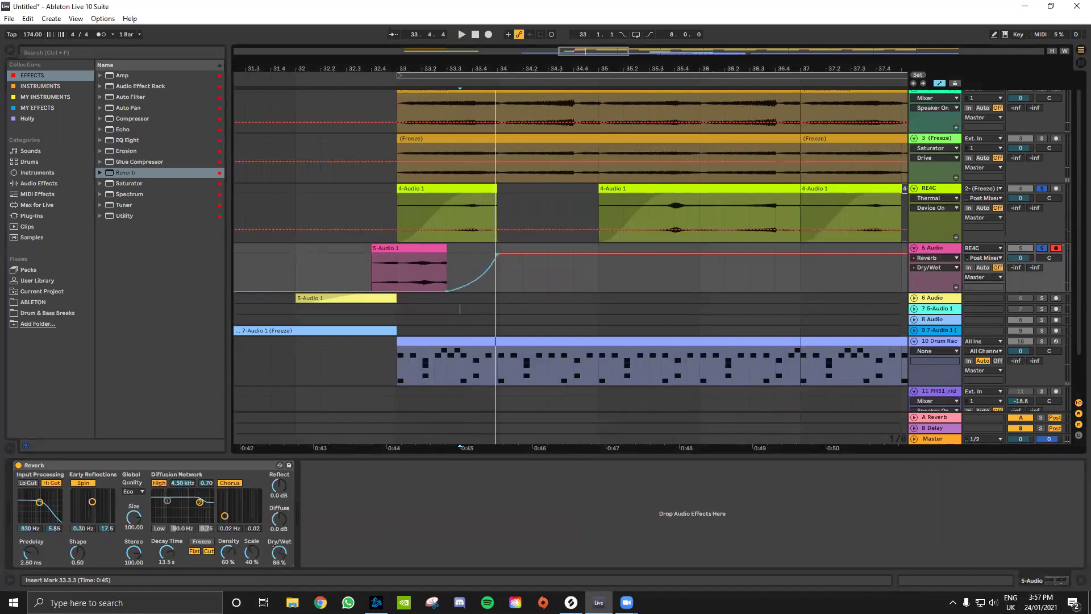
pyautogui.moveTo(501, 254); pyautogui.dragTo(500, 291)
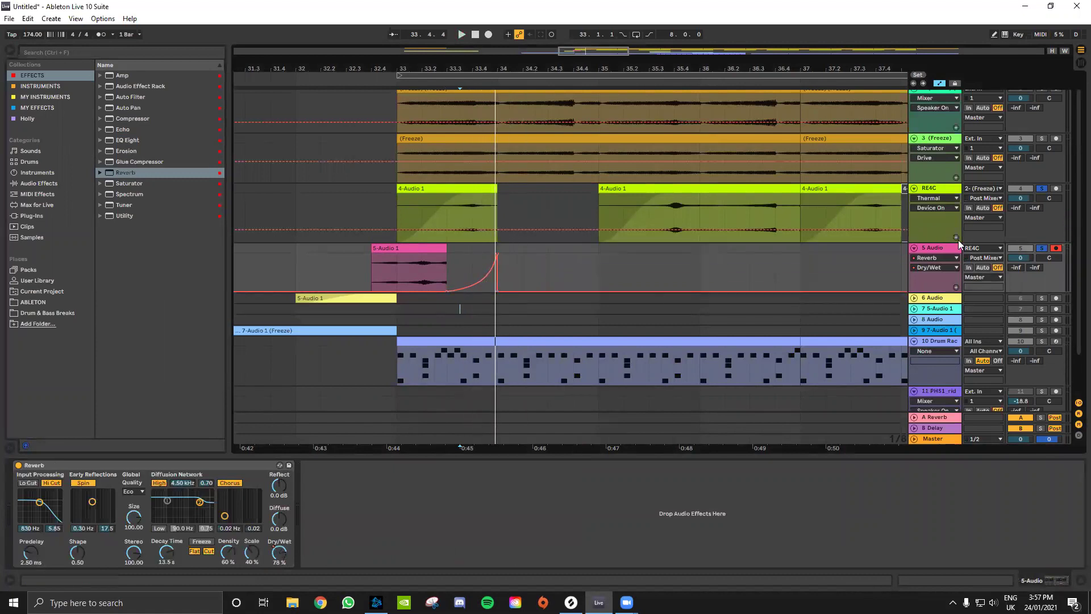
# Audition the resampled clip with its reverb tail, unsolo both tracks and listen to the full mix from bar 32.
pyautogui.click(382, 248)
pyautogui.press('space')
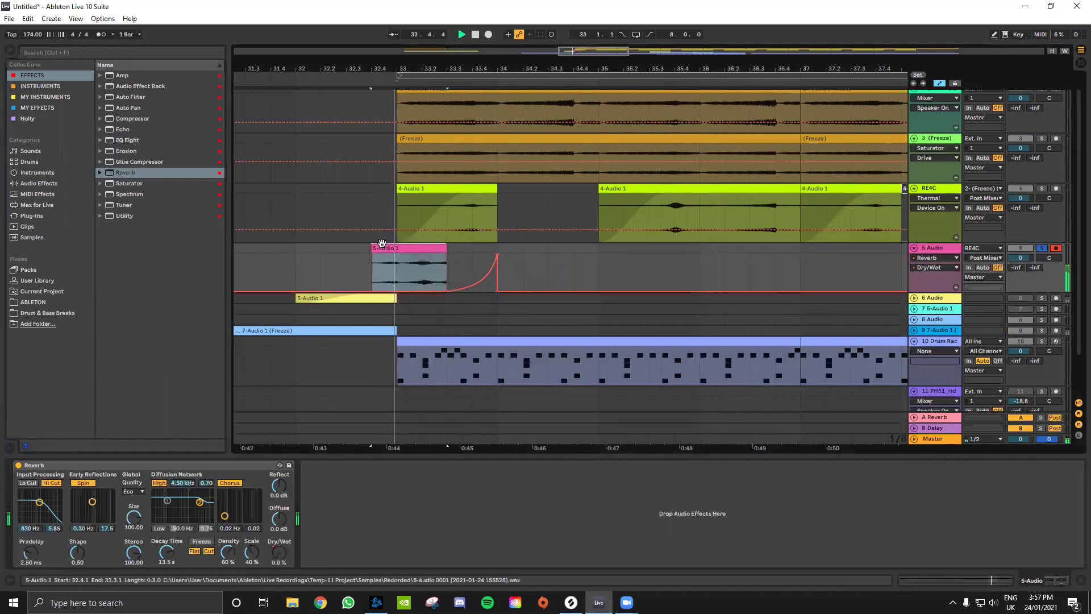
pyautogui.press('space')
pyautogui.keyDown('ctrl'); pyautogui.scroll(-3, 400, 253); pyautogui.keyUp('ctrl')
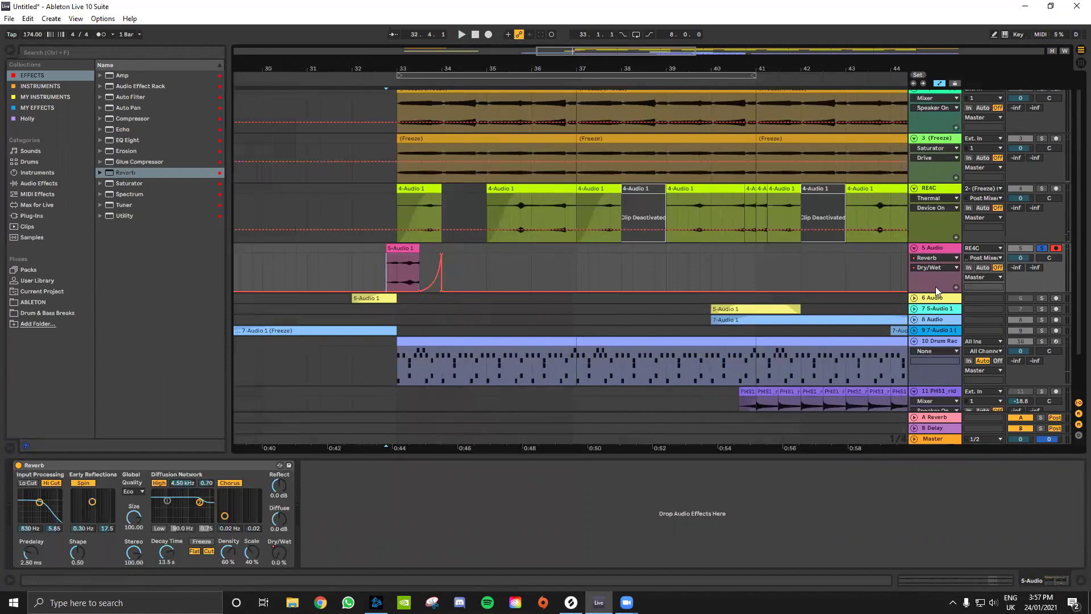
pyautogui.click(348, 275)
pyautogui.press('space')
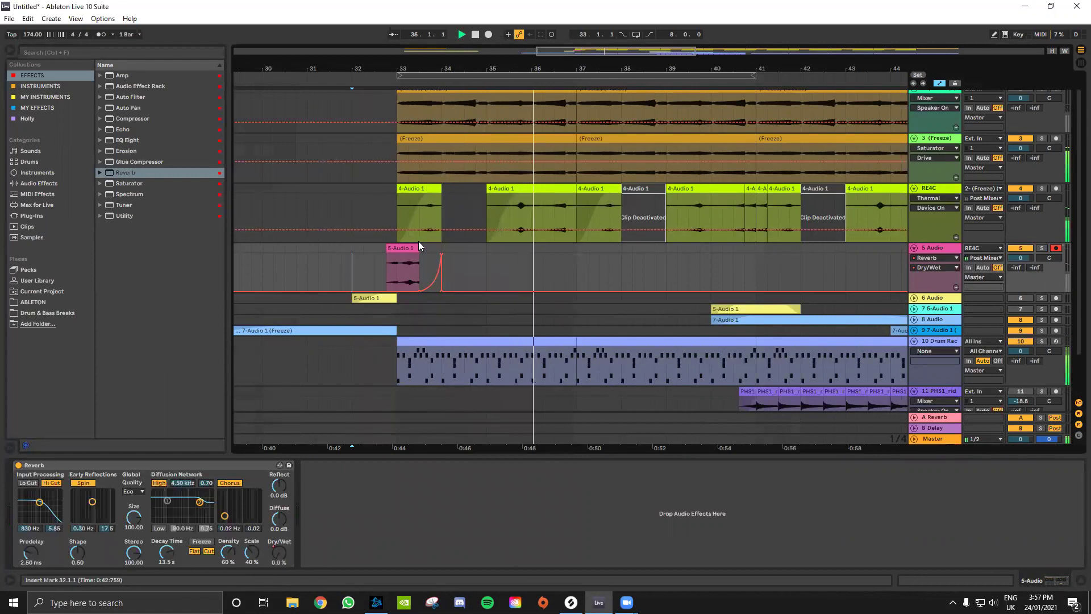
pyautogui.click(418, 275)
pyautogui.press('space')
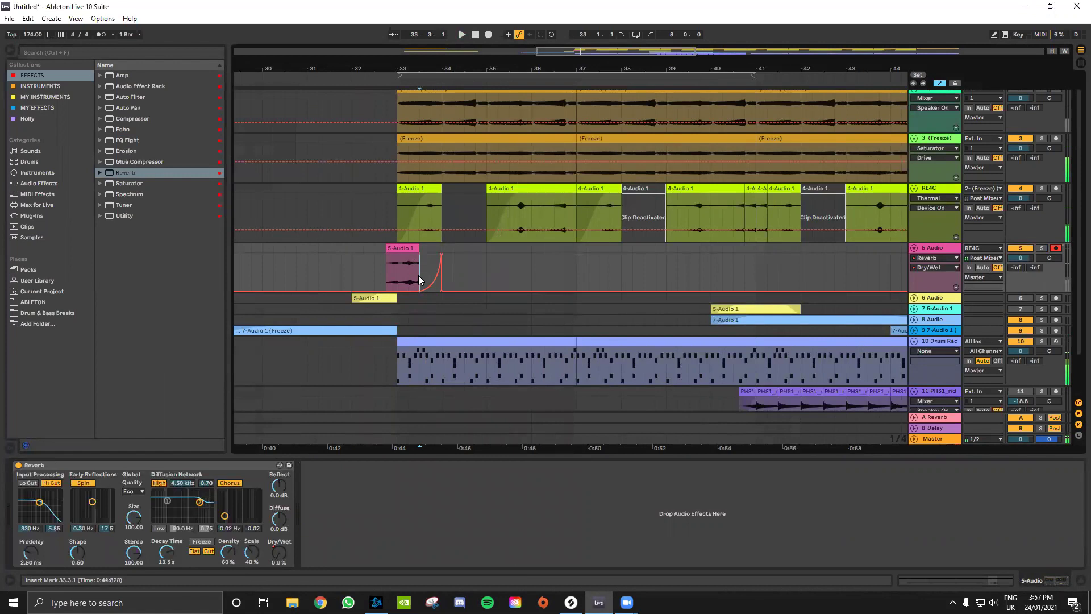
# Split the resampled clip at 33.1.1 and 33.2.1 and copy a one-beat slice to 35.1.1 with a fade-in.
pyautogui.press('a')
pyautogui.press('+')
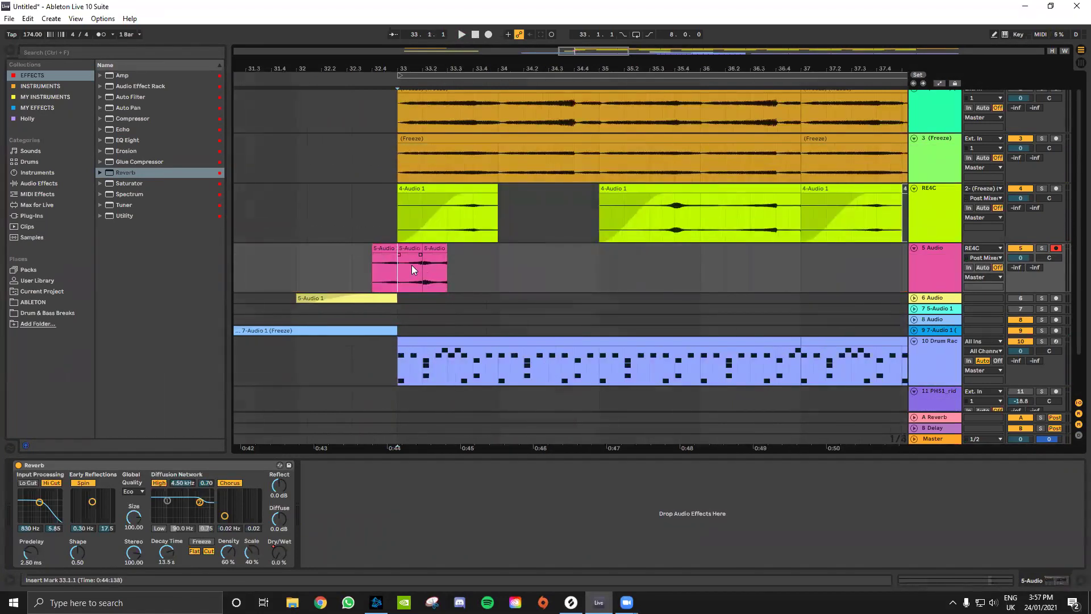
pyautogui.hotkey('ctrl', 'd')
pyautogui.moveTo(513, 252); pyautogui.dragTo(613, 255)
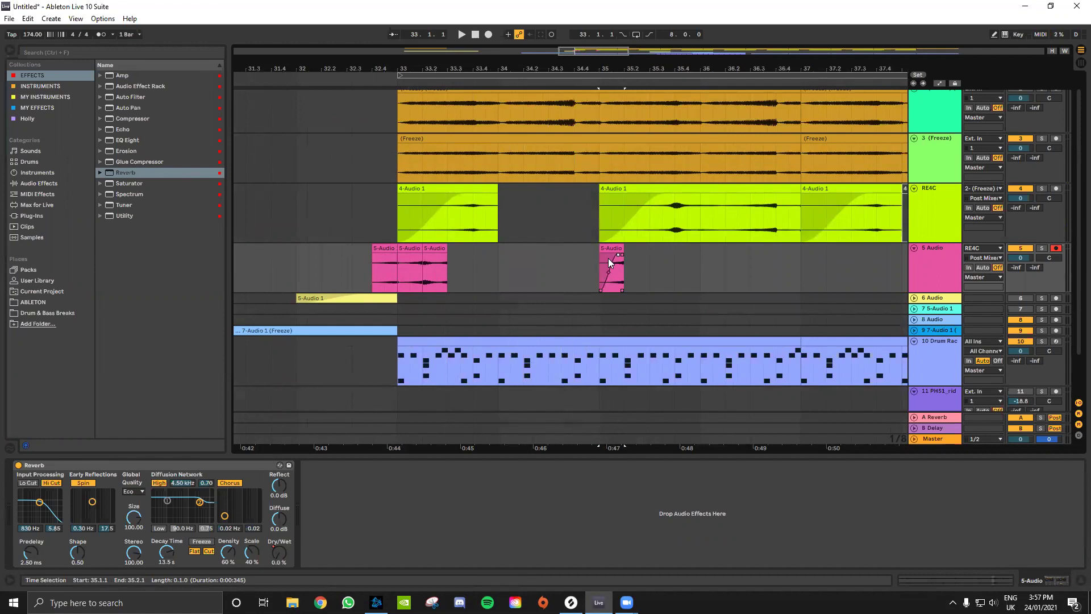
# Draw a short Reverb Dry/Wet automation spike just after the copied slice, rising from 35.2.1 and returning to 0% by 35.3.1.
pyautogui.press('a')
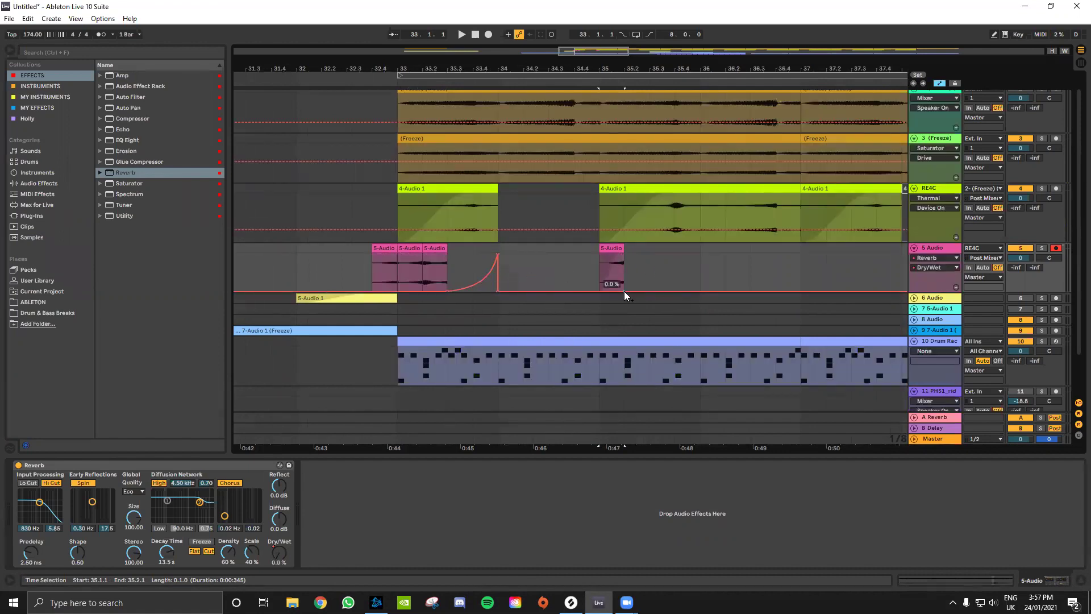
pyautogui.moveTo(635, 291); pyautogui.dragTo(636, 257)
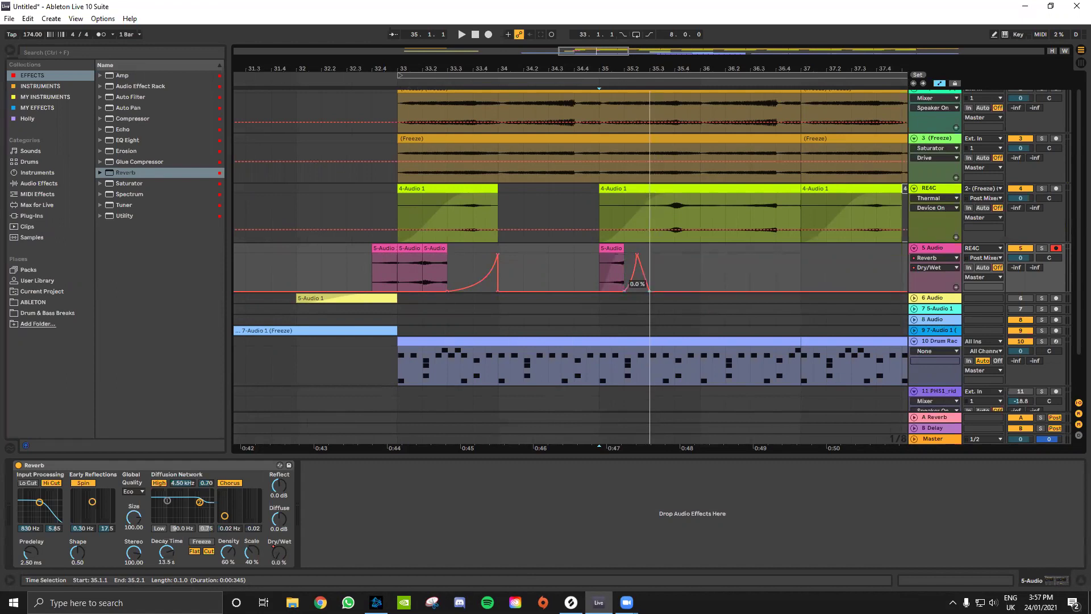
pyautogui.press('a')
# Add a fade-in to the first resampled slice at 32.4.1 and listen to the arrangement from 32.3.1.
pyautogui.click(383, 248)
pyautogui.moveTo(374, 255); pyautogui.dragTo(384, 254)
pyautogui.click(343, 264)
pyautogui.press('space')
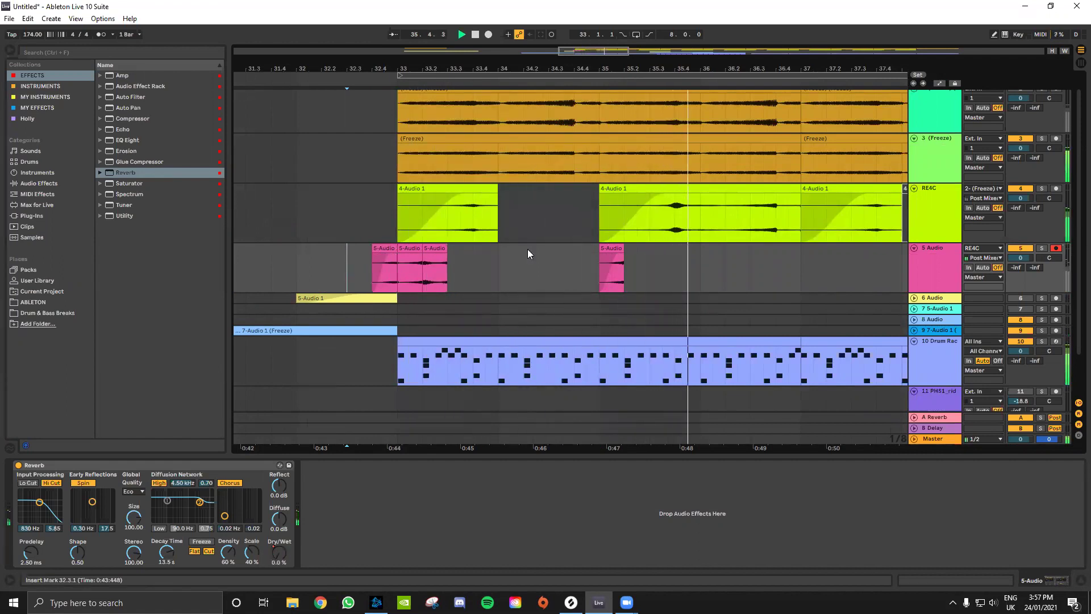
pyautogui.scroll(-2, 580, 242)
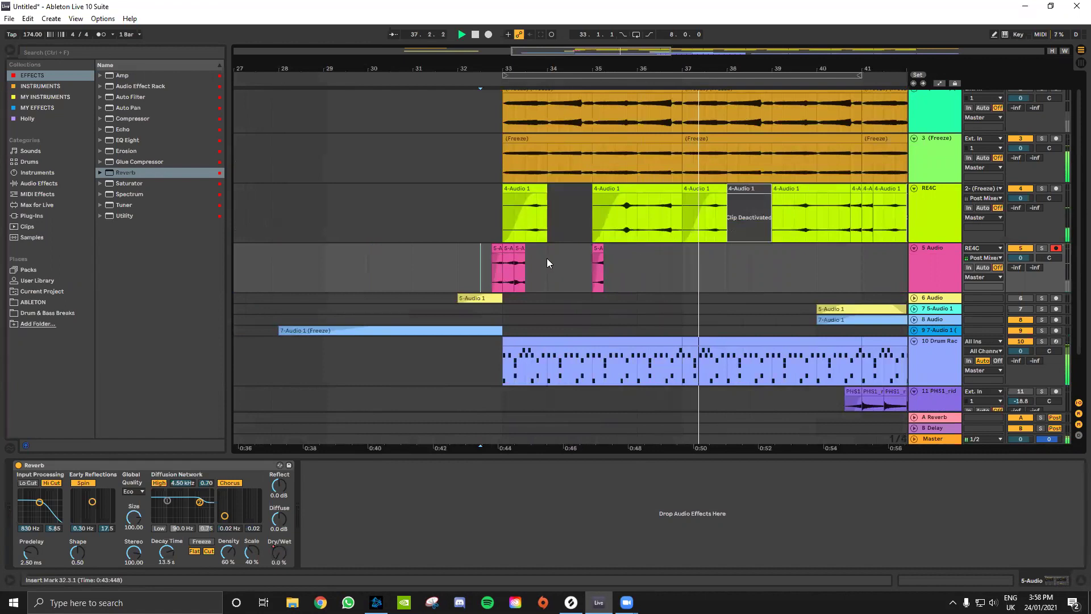
pyautogui.scroll(1, 659, 171)
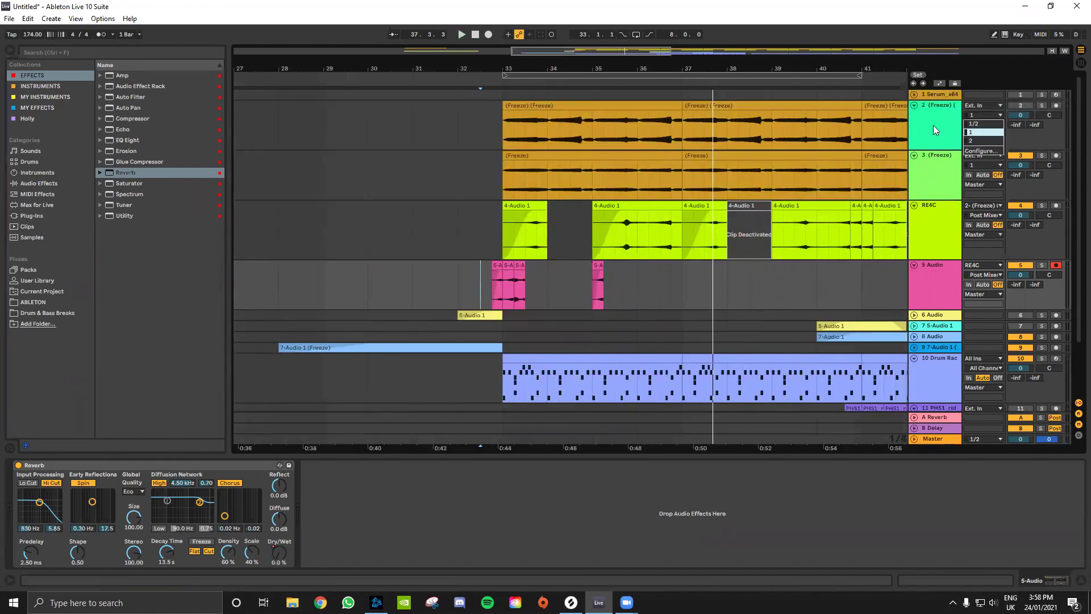
# Solo track 3 and split its frozen clip into four one-beat slices across bar 36.
pyautogui.click(648, 187)
pyautogui.click(656, 179)
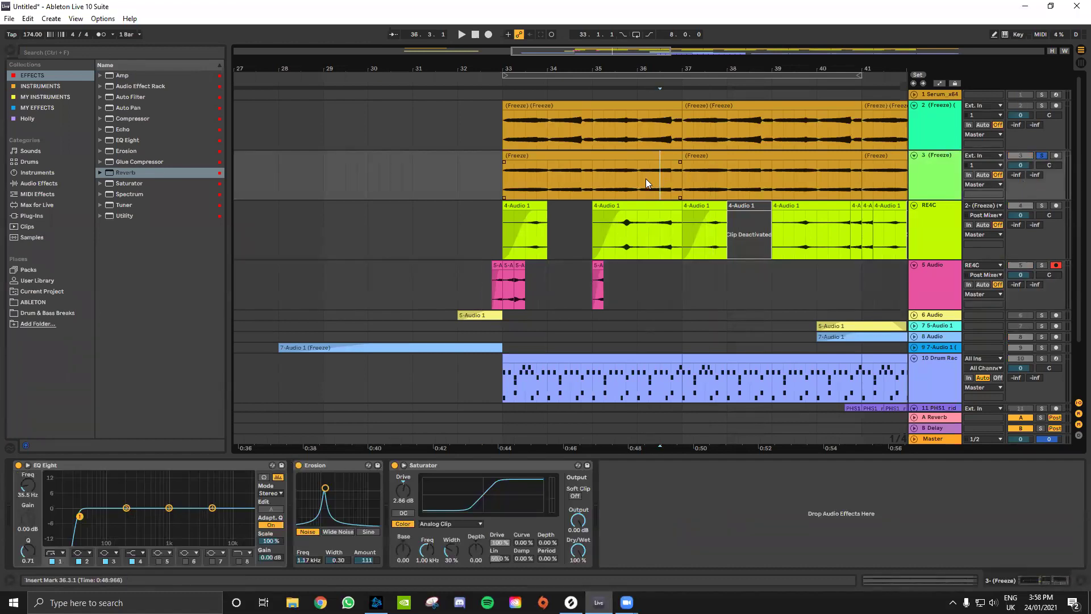
pyautogui.click(640, 179)
pyautogui.press('+')
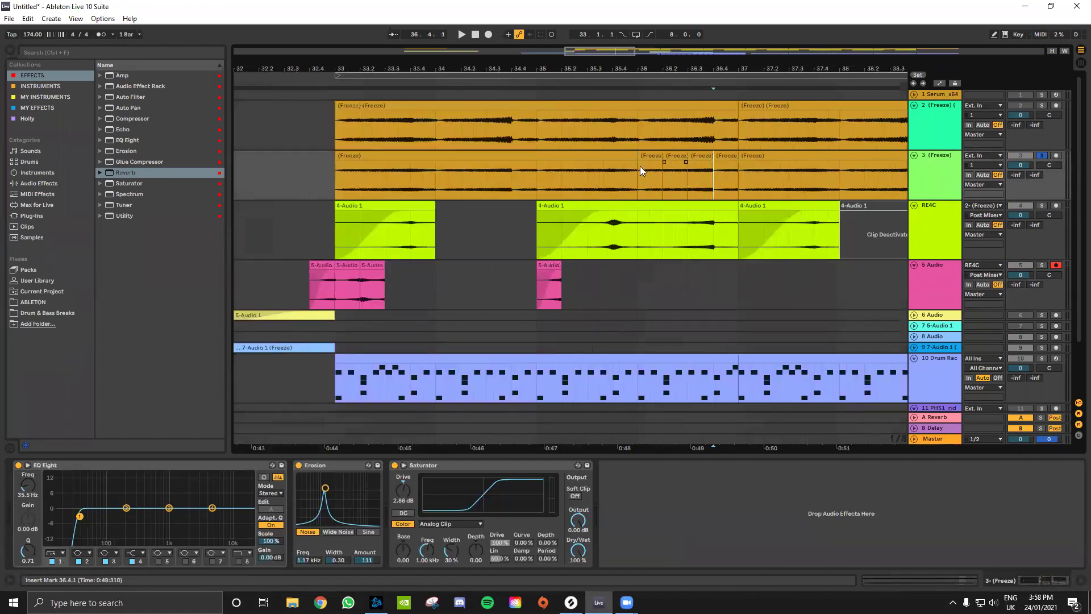
pyautogui.moveTo(639, 160); pyautogui.dragTo(654, 163)
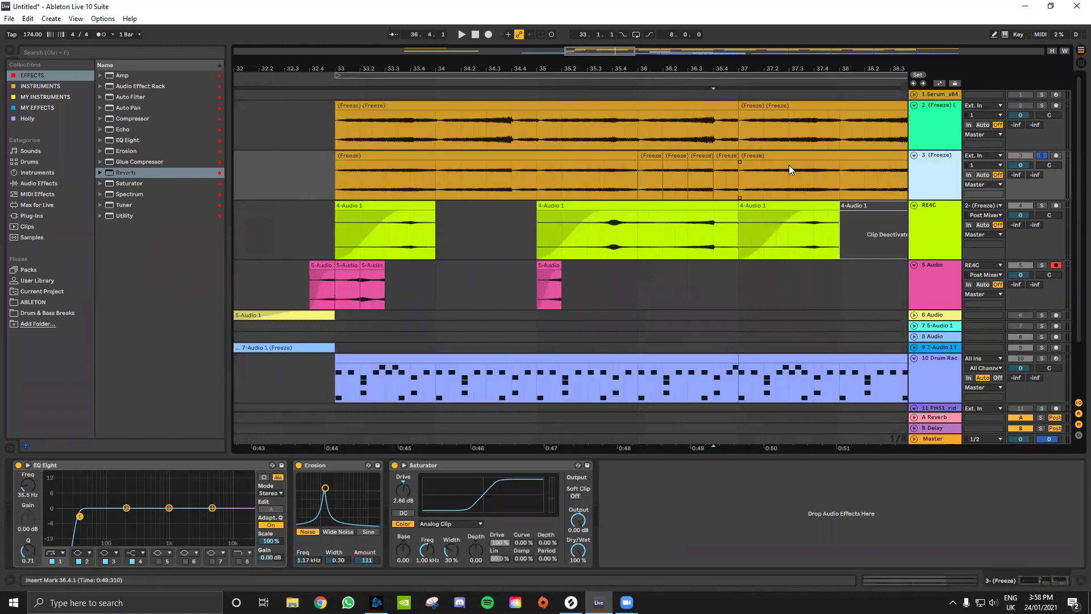
pyautogui.click(661, 186)
pyautogui.hotkey('ctrl', 't')
pyautogui.click(934, 165)
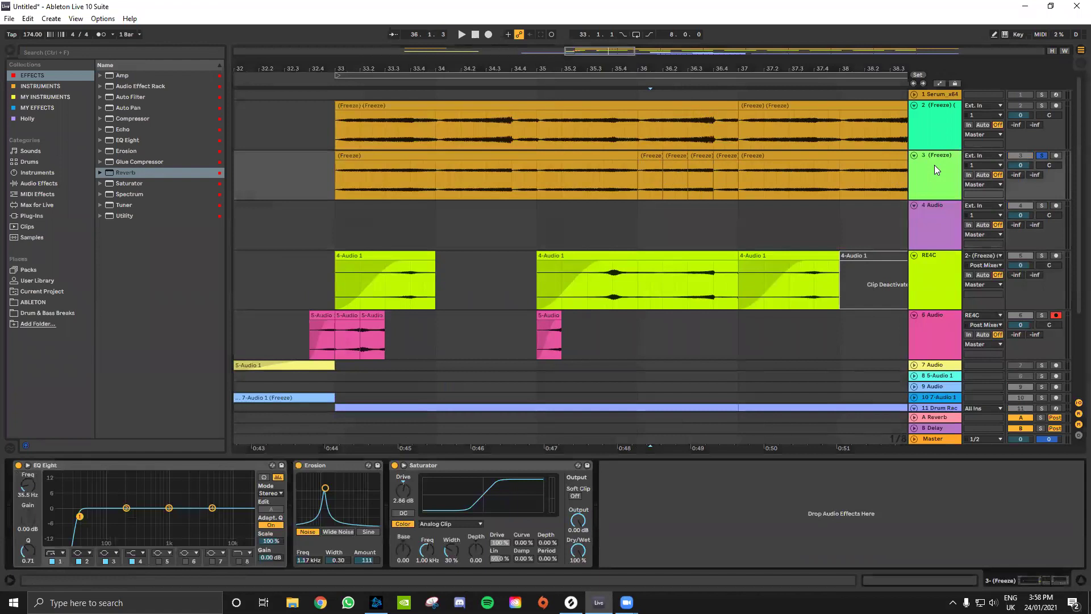
pyautogui.click(931, 213)
pyautogui.press('Delete')
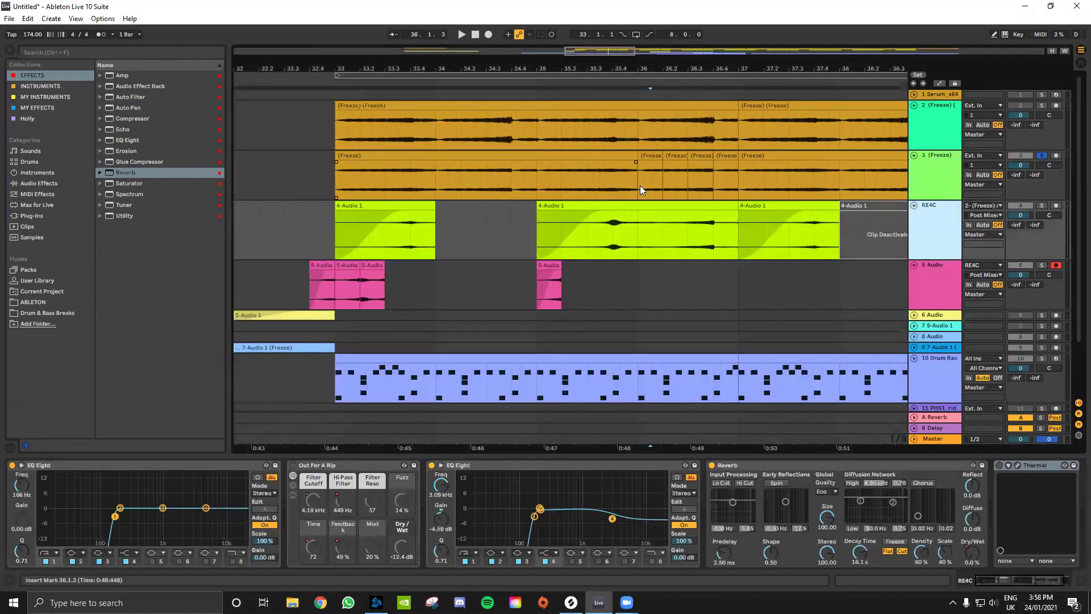
# Duplicate track 3 and delete all the clips on the duplicate track.
pyautogui.hotkey('ctrl', 'd')
pyautogui.press('-')
pyautogui.press('-')
pyautogui.press('-')
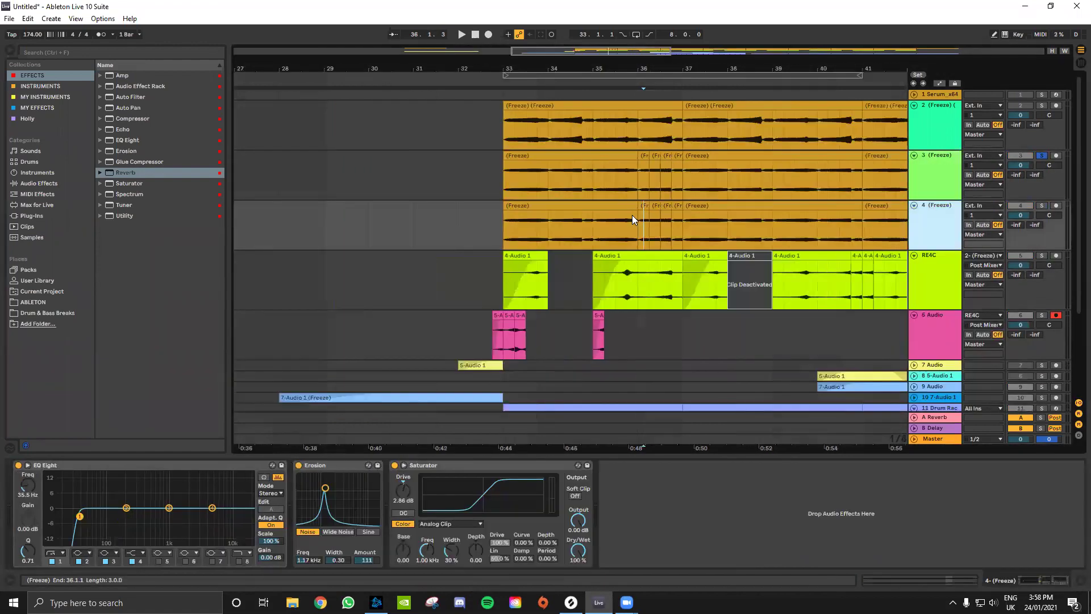
pyautogui.press('Delete')
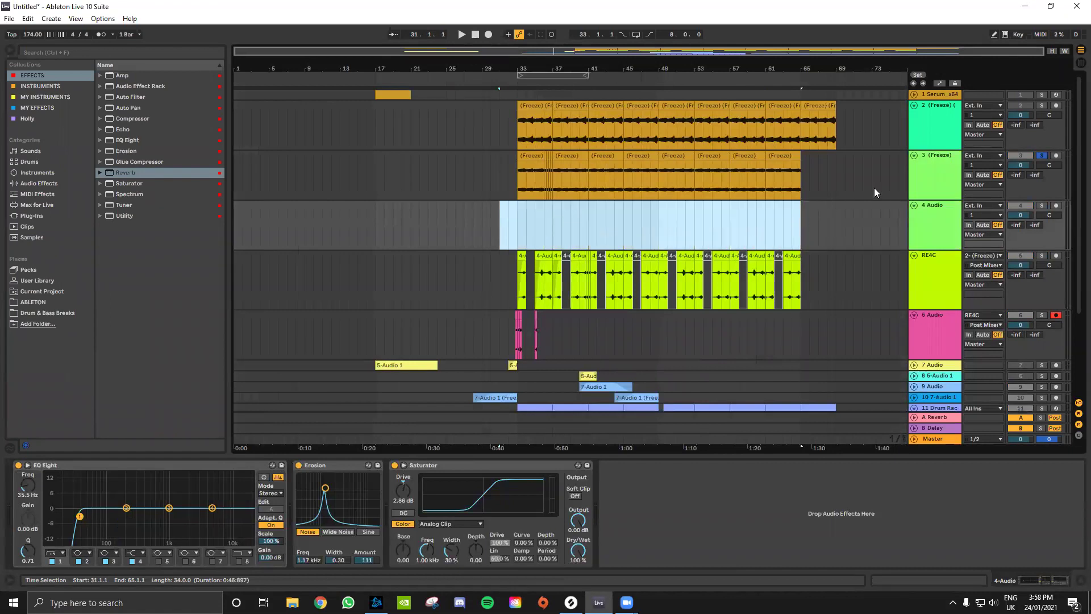
# Move the four one-beat slices in bar 36 from track 3 down to the empty duplicate track.
pyautogui.press('+')
pyautogui.press('+')
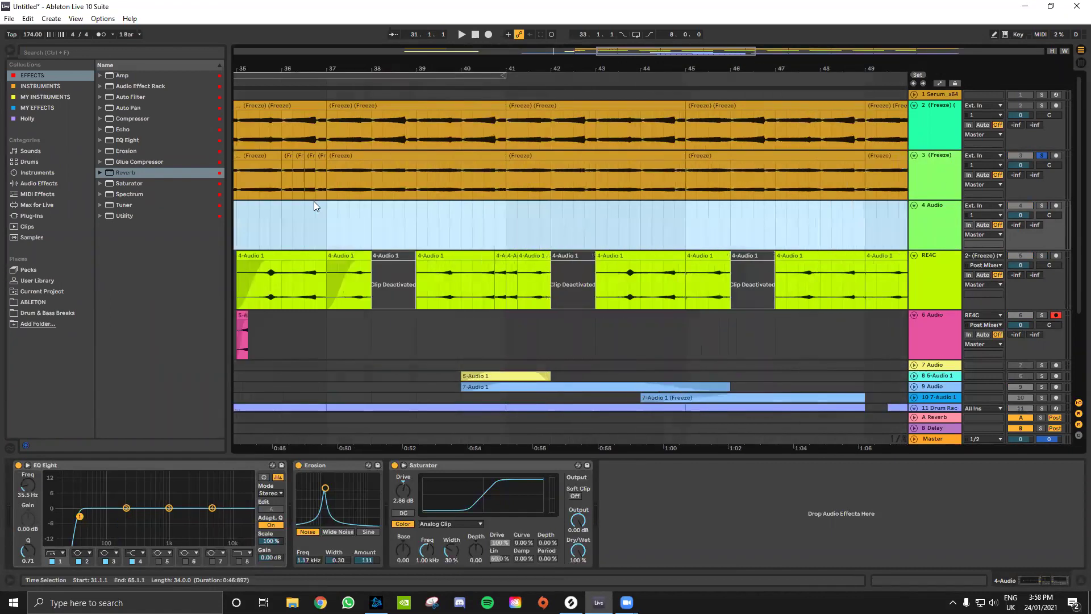
pyautogui.moveTo(285, 177); pyautogui.dragTo(355, 211)
pyautogui.click(337, 219)
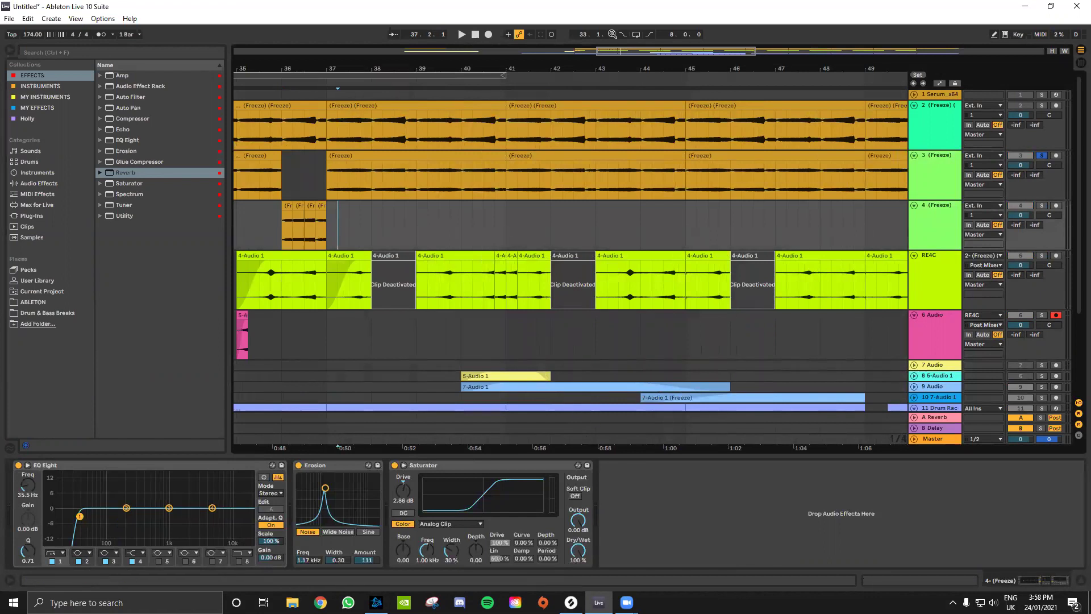
# Solo track 4, delete its slices at 36.2.1 and 36.3.1, and add a full-length fade-in to the 36.1.1 slice.
pyautogui.moveTo(369, 68); pyautogui.dragTo(1020, 200)
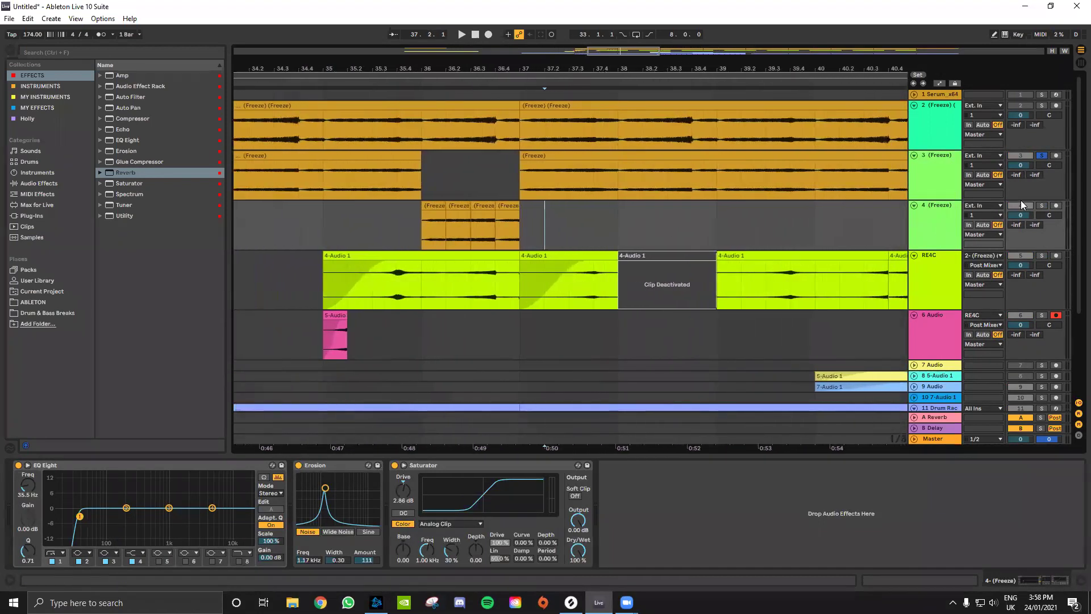
pyautogui.moveTo(514, 208); pyautogui.dragTo(457, 208)
pyautogui.click(428, 208)
pyautogui.click(449, 209)
pyautogui.click(437, 208)
pyautogui.click(437, 207)
pyautogui.press('Delete')
pyautogui.click(456, 207)
pyautogui.press('Delete')
pyautogui.moveTo(484, 205); pyautogui.dragTo(425, 217)
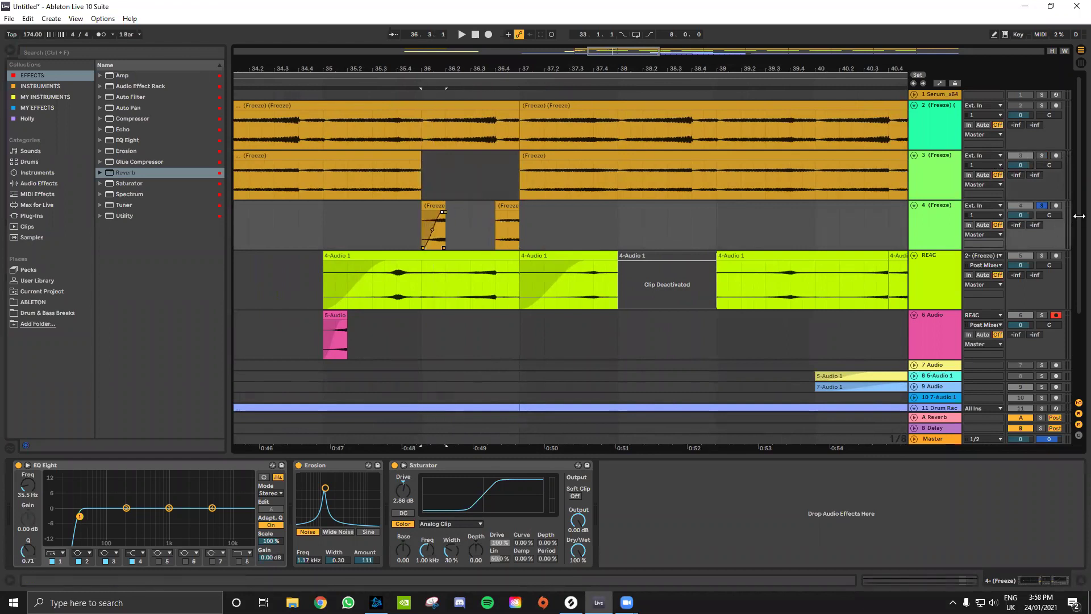
# Duplicate the faded slice three times to fill the rest of bar 36 and audition the pattern.
pyautogui.click(432, 208)
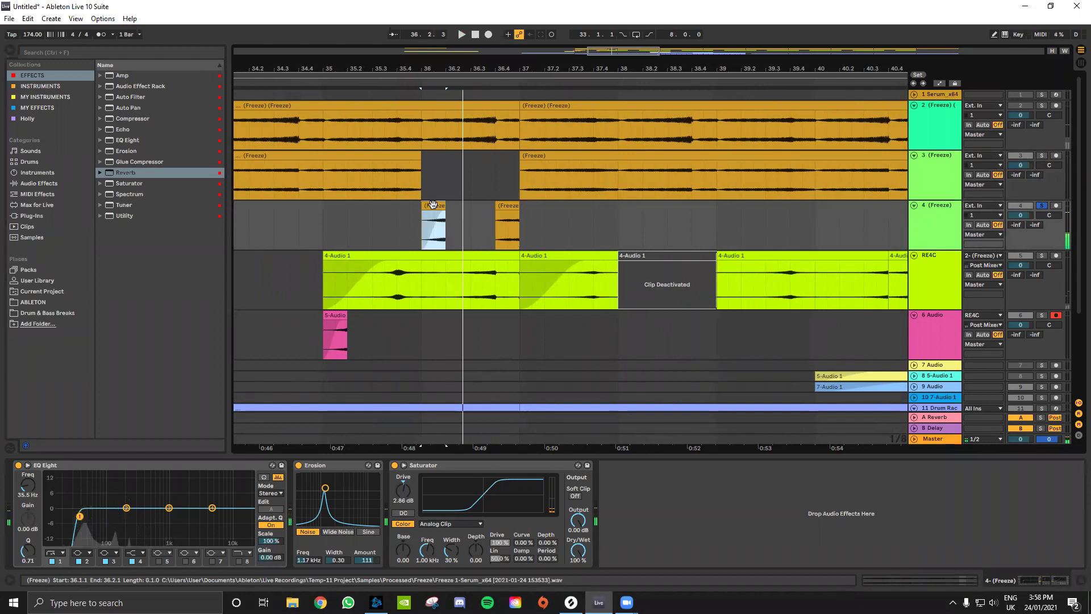
pyautogui.hotkey('ctrl', 'd')
pyautogui.hotkey('ctrl', 'd')
pyautogui.hotkey('ctrl', 'd')
pyautogui.click(427, 209)
pyautogui.press('space')
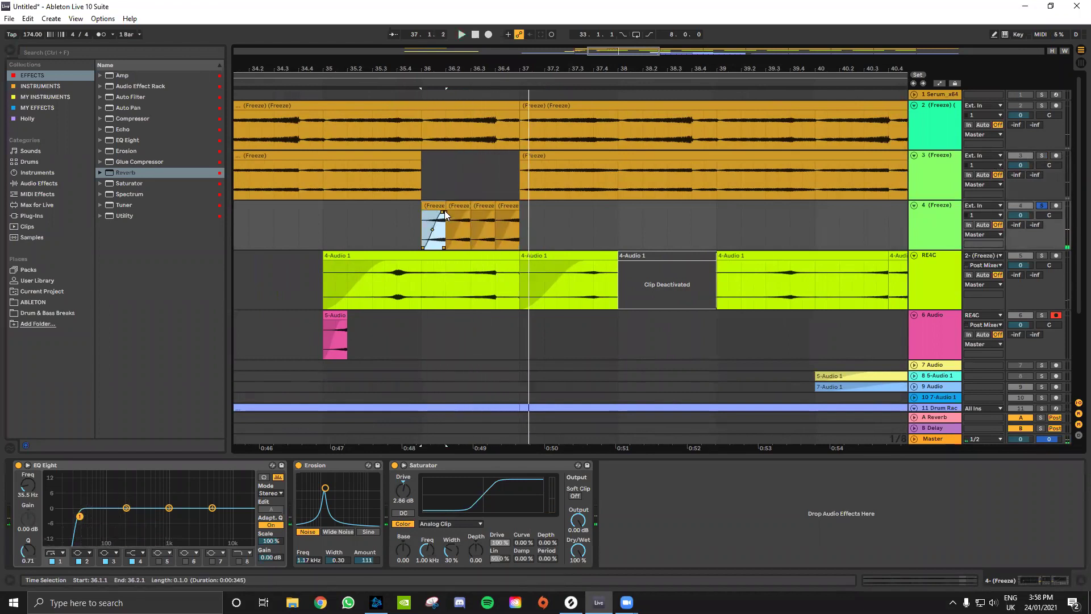
# Replace the second and third slices with one two-beat clip from 36.2.1 to 36.4.1 and audition the fill.
pyautogui.click(450, 207)
pyautogui.press('Delete')
pyautogui.moveTo(445, 207); pyautogui.dragTo(509, 208)
pyautogui.press('space')
pyautogui.click(462, 207)
pyautogui.moveTo(326, 207); pyautogui.dragTo(466, 209)
pyautogui.click(429, 206)
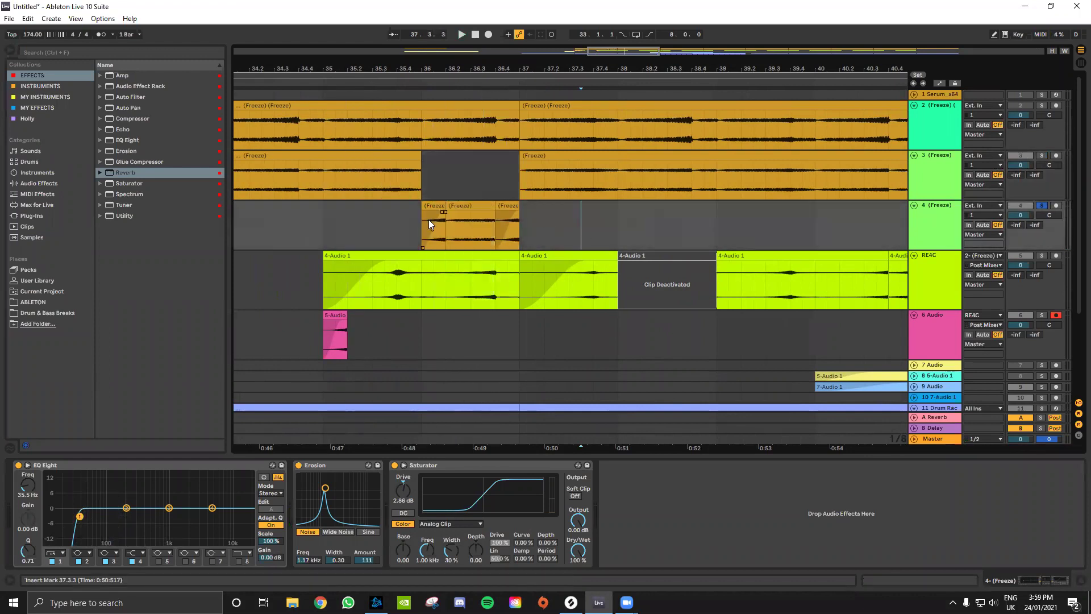
pyautogui.press('space')
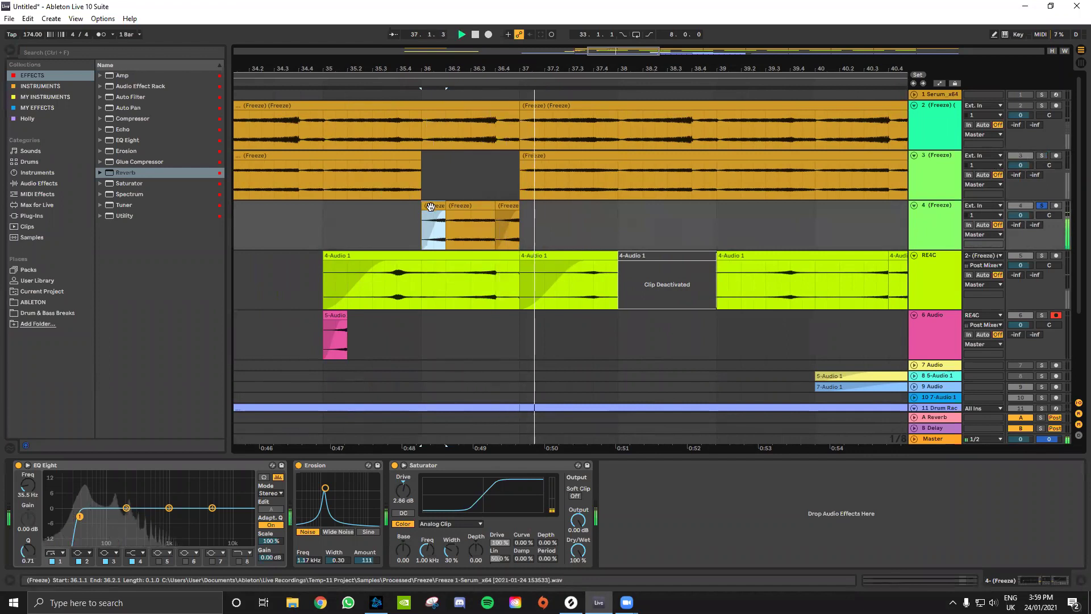
# Unsolo track 4 and listen to the full mix from 32.1.1.
pyautogui.scroll(-5, 524, 218)
pyautogui.click(439, 326)
pyautogui.click(431, 322)
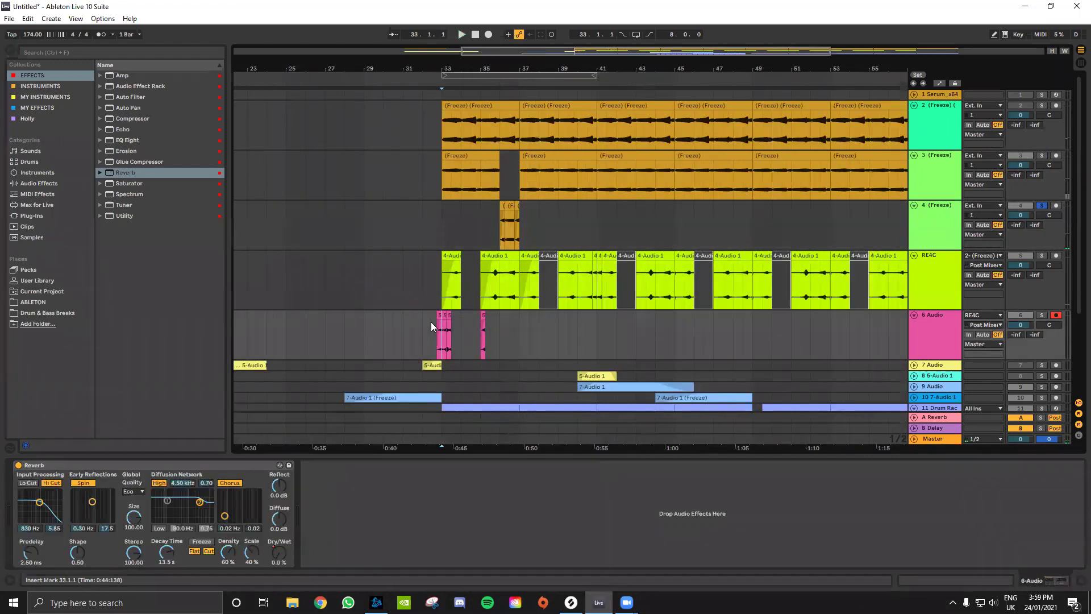
pyautogui.scroll(2, 490, 236)
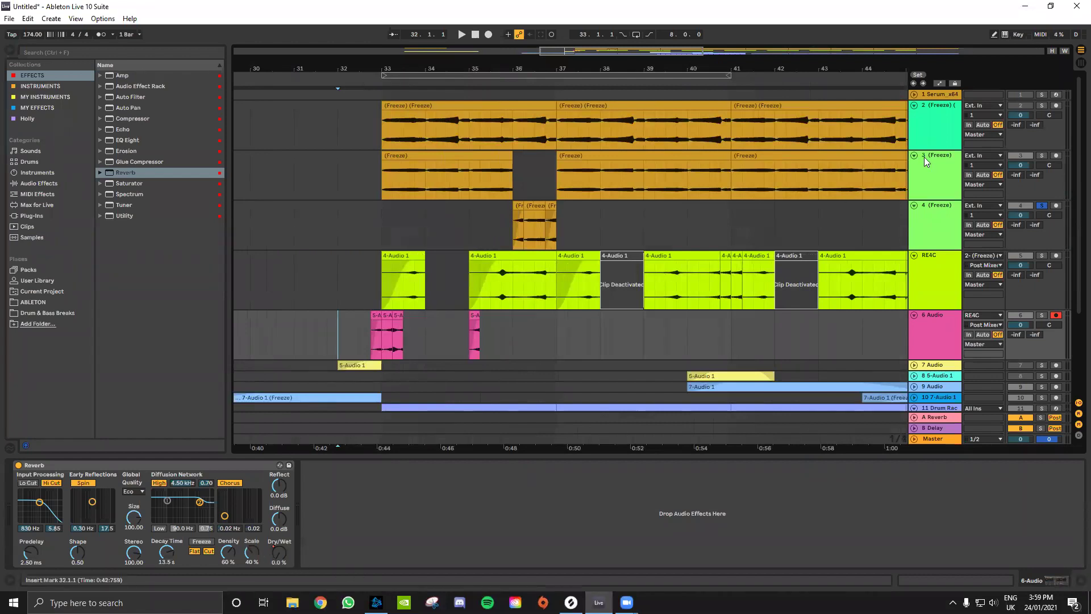
pyautogui.click(1043, 208)
pyautogui.press('space')
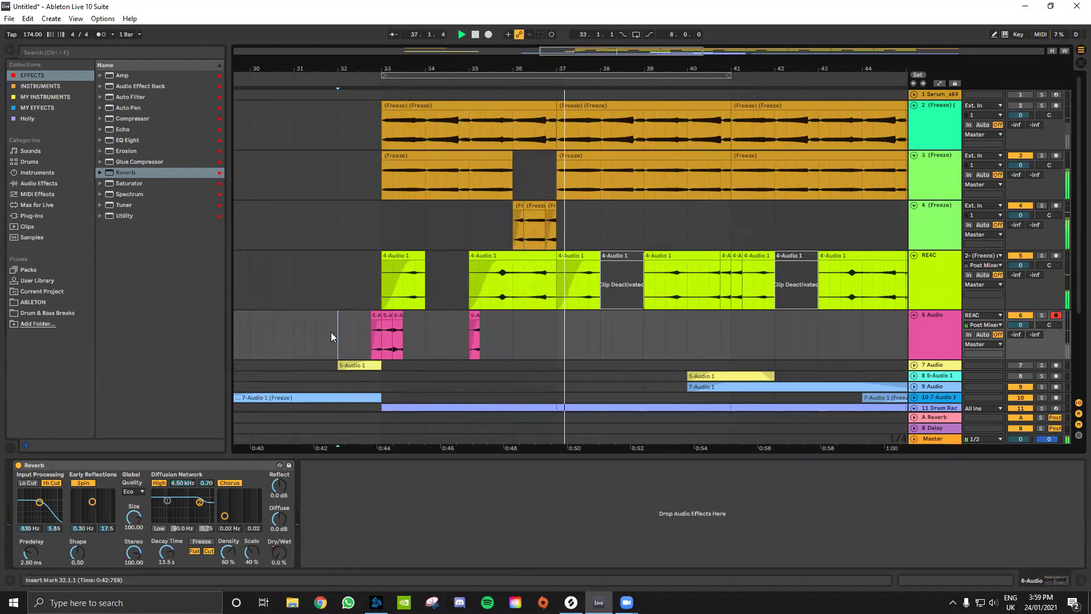
pyautogui.scroll(-2, 579, 247)
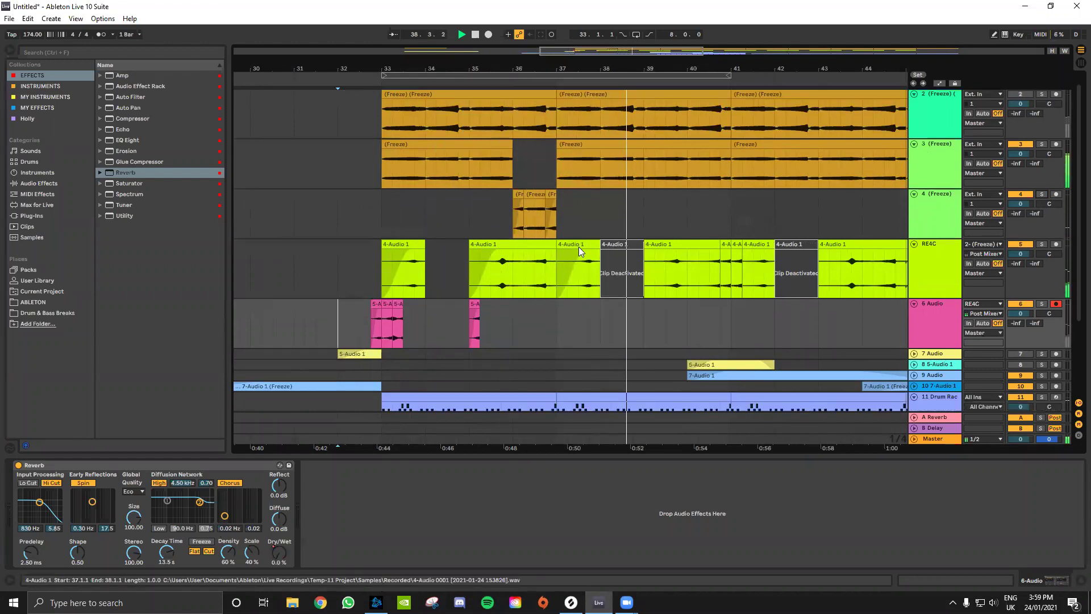
pyautogui.scroll(-2, 553, 294)
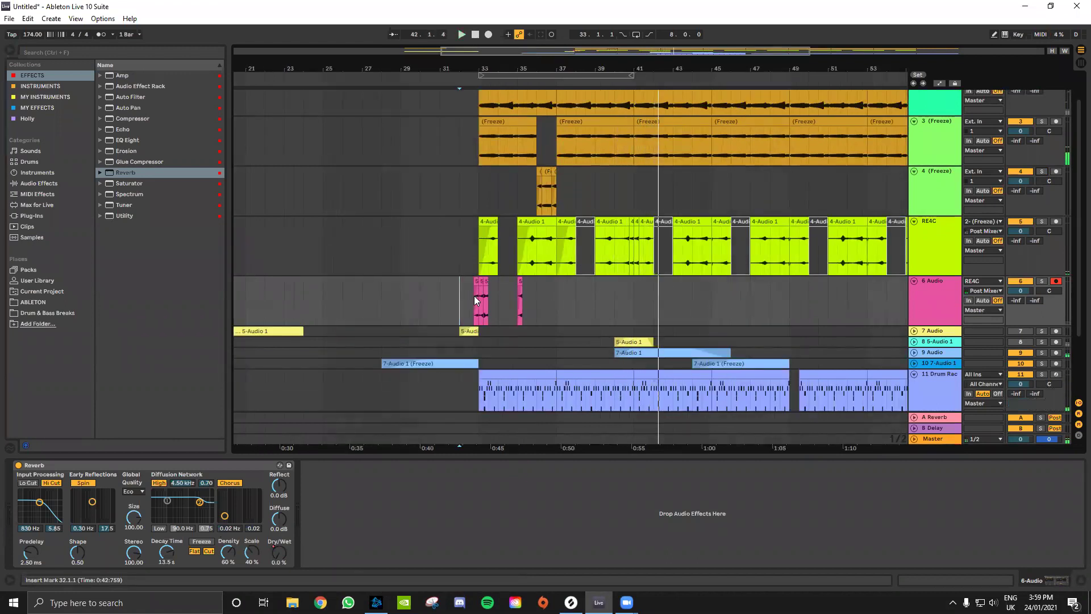
# Duplicate track 6's eight-bar range from 32.4.1 to 40.4.1 directly after itself.
pyautogui.scroll(3, 471, 297)
pyautogui.moveTo(471, 298); pyautogui.dragTo(837, 314)
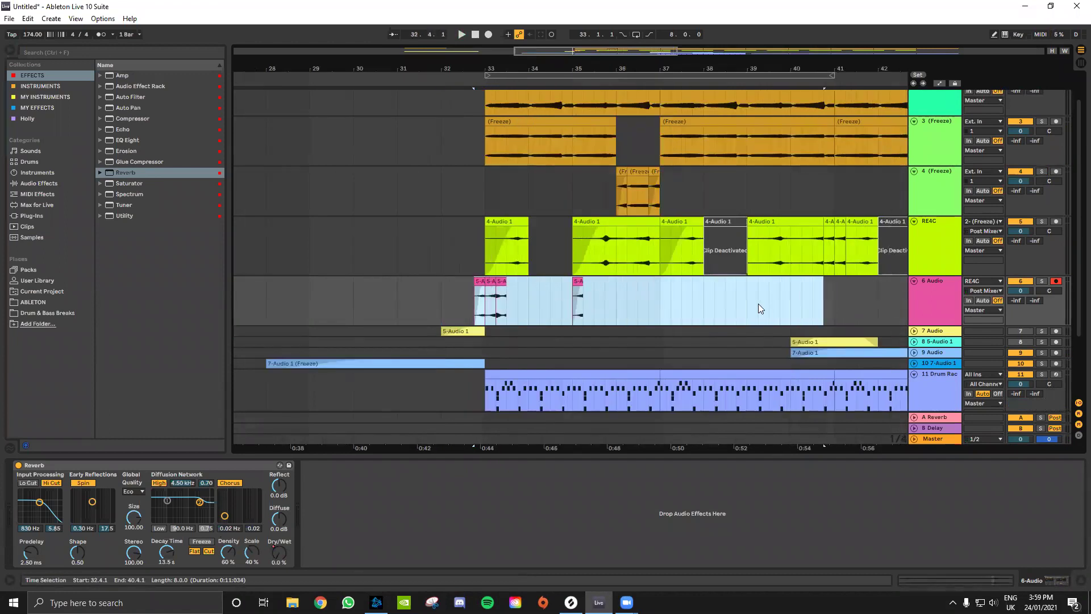
pyautogui.scroll(-5, 750, 300)
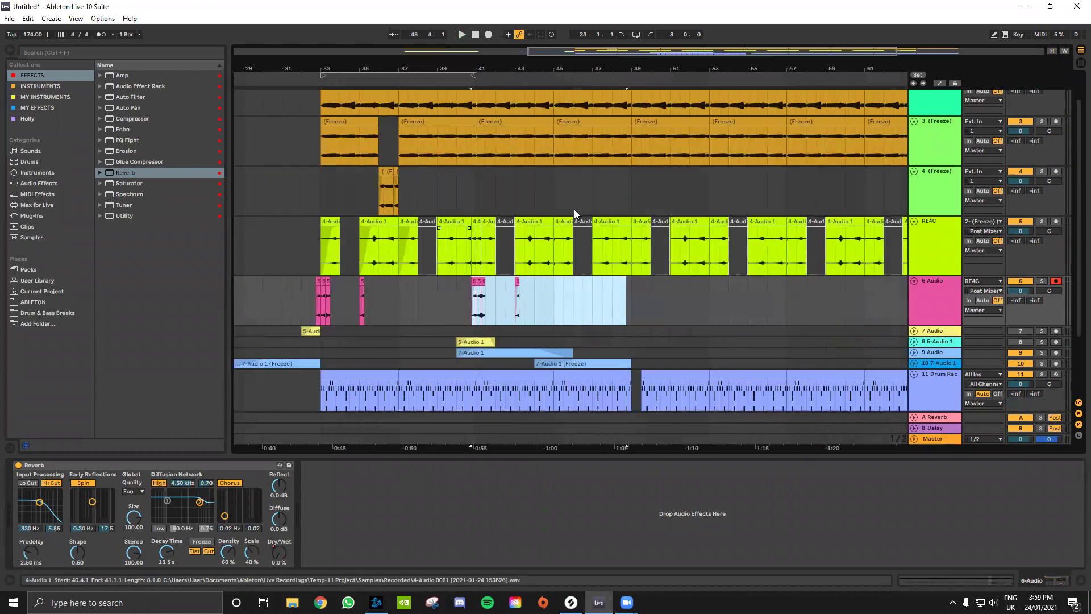
pyautogui.click(602, 304)
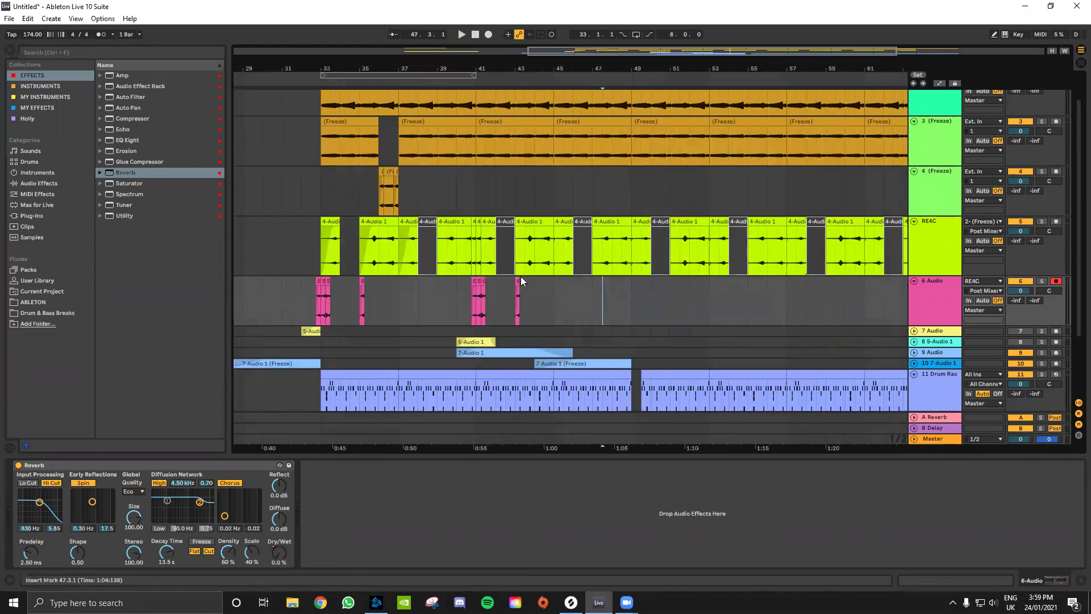
# Examine the RE4C device chain and the overall arrangement.
pyautogui.click(941, 232)
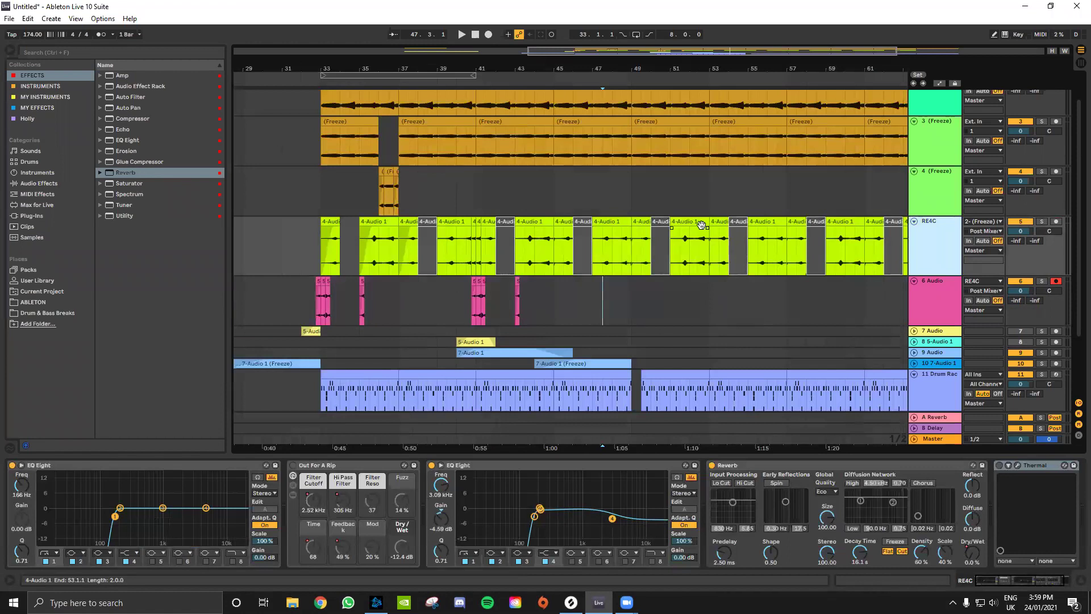
pyautogui.hscroll(-5, 393, 271)
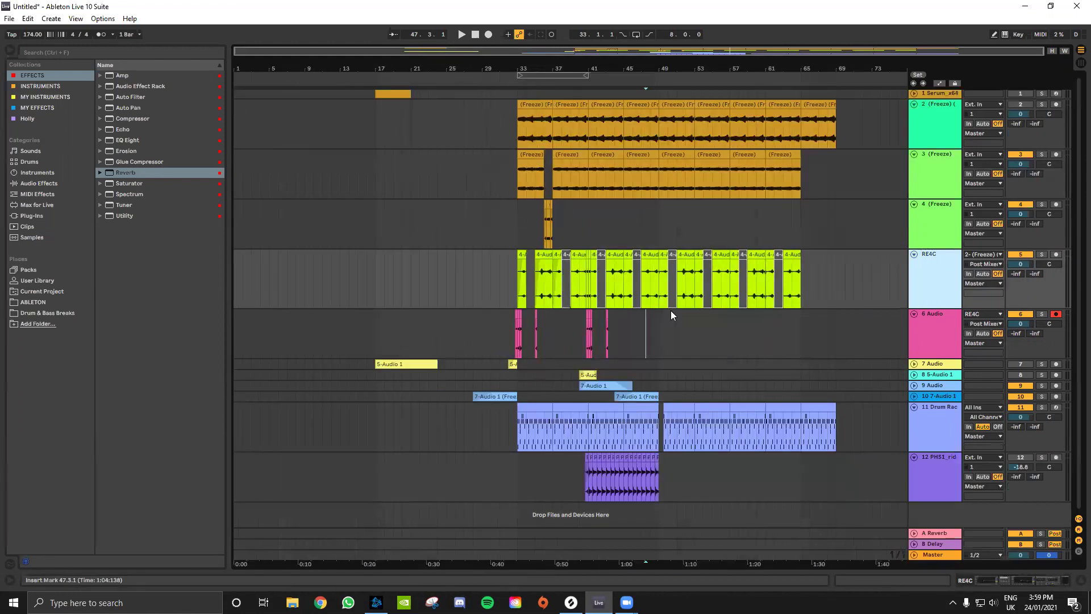
pyautogui.click(937, 121)
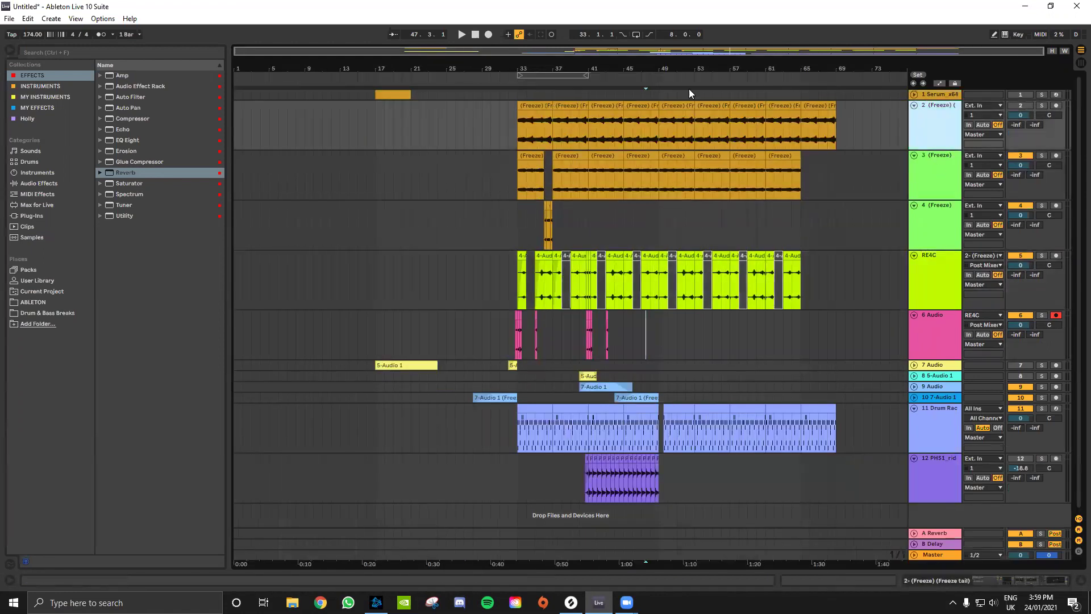
# Expand the Serum track and examine its MIDI clip and the synth's patch settings.
pyautogui.doubleClick(393, 94)
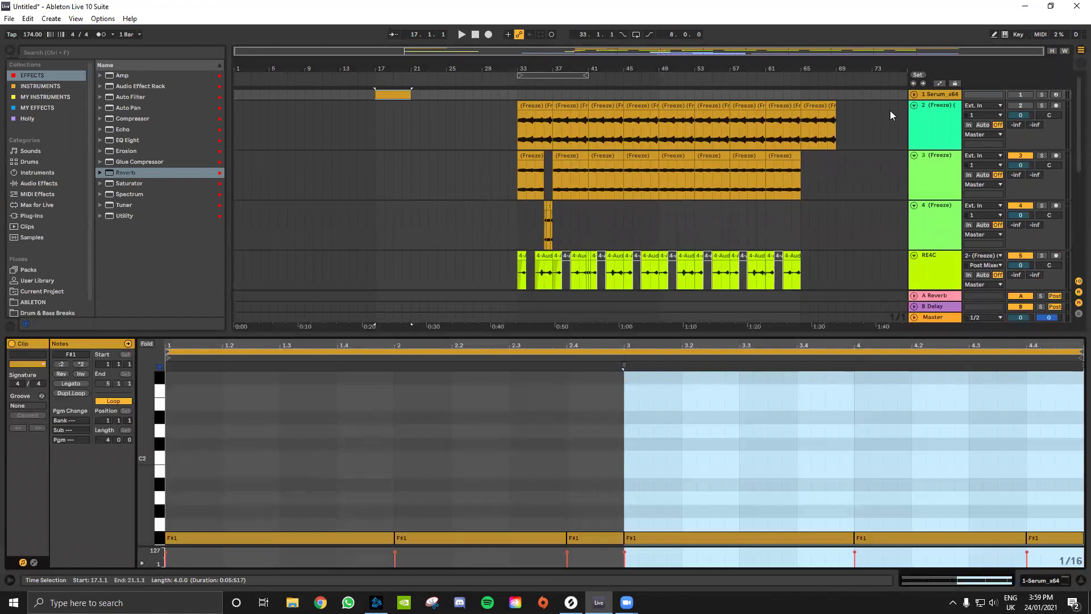
pyautogui.click(913, 94)
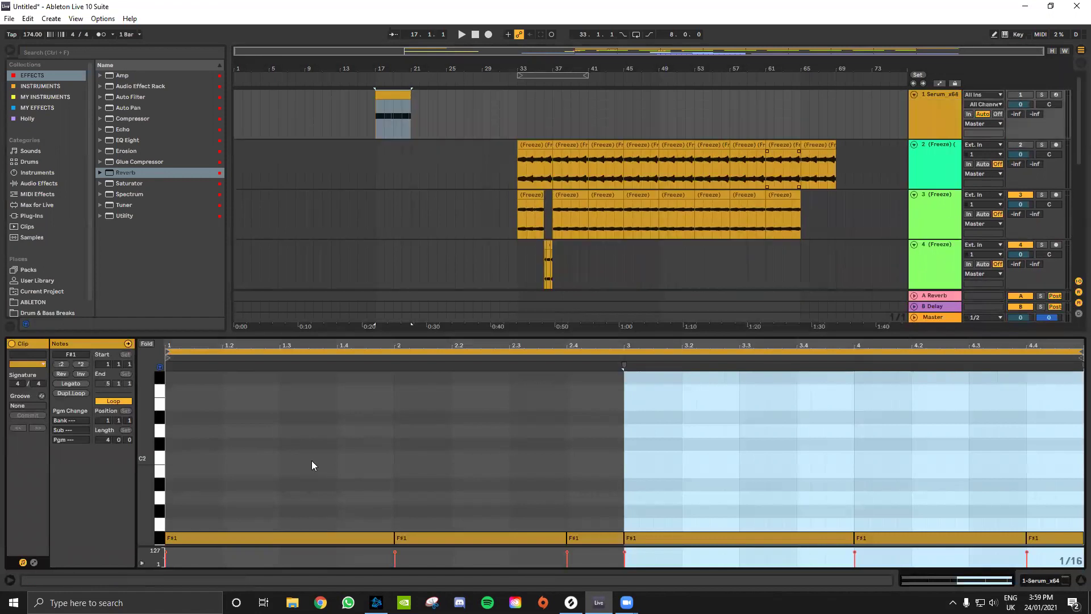
pyautogui.click(935, 117)
pyautogui.doubleClick(935, 120)
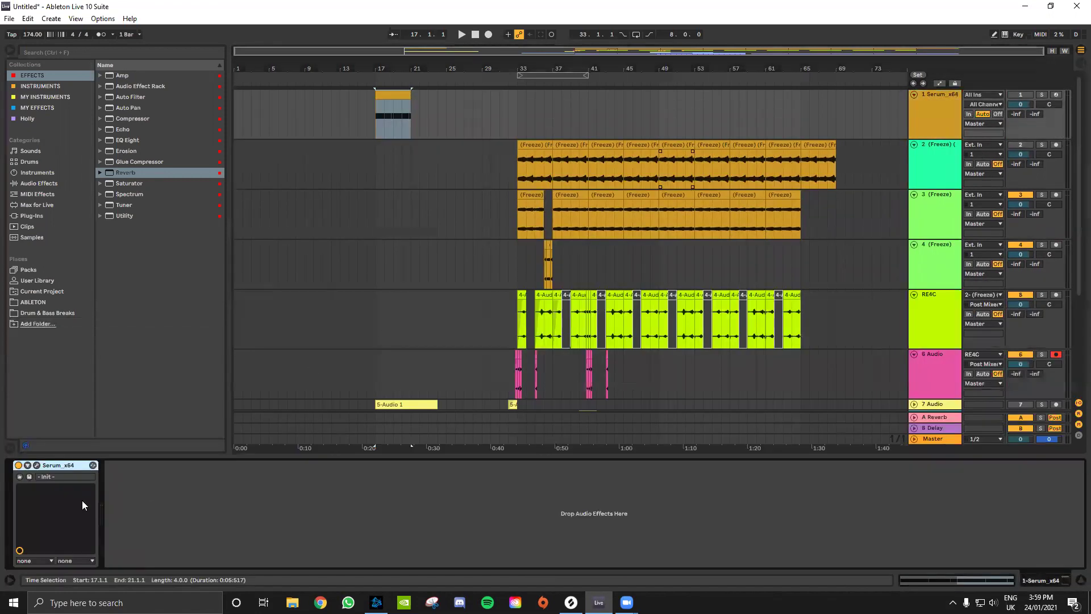
pyautogui.click(36, 465)
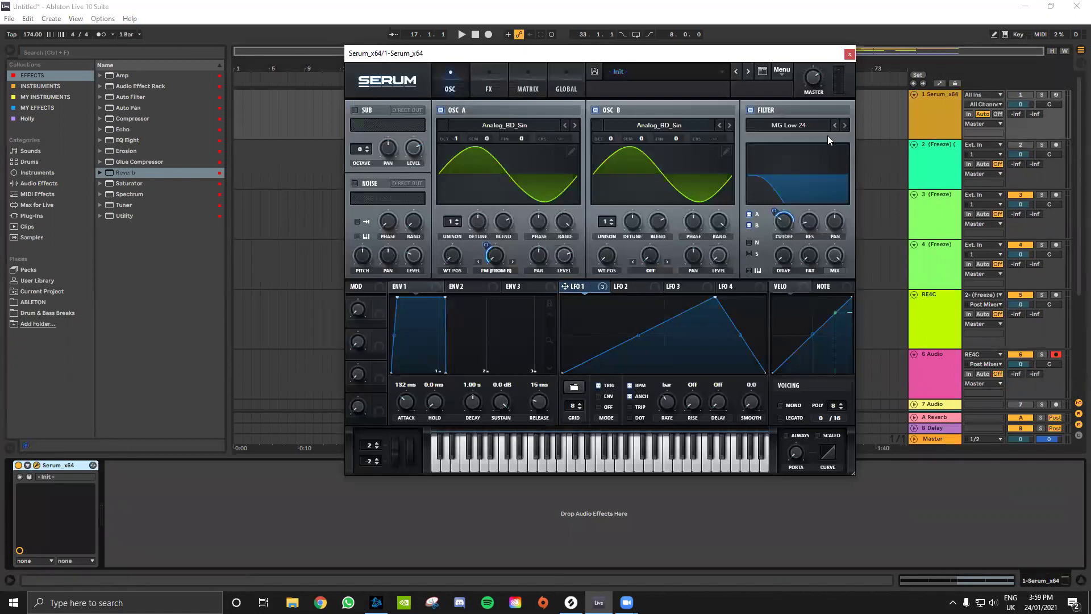
pyautogui.click(848, 55)
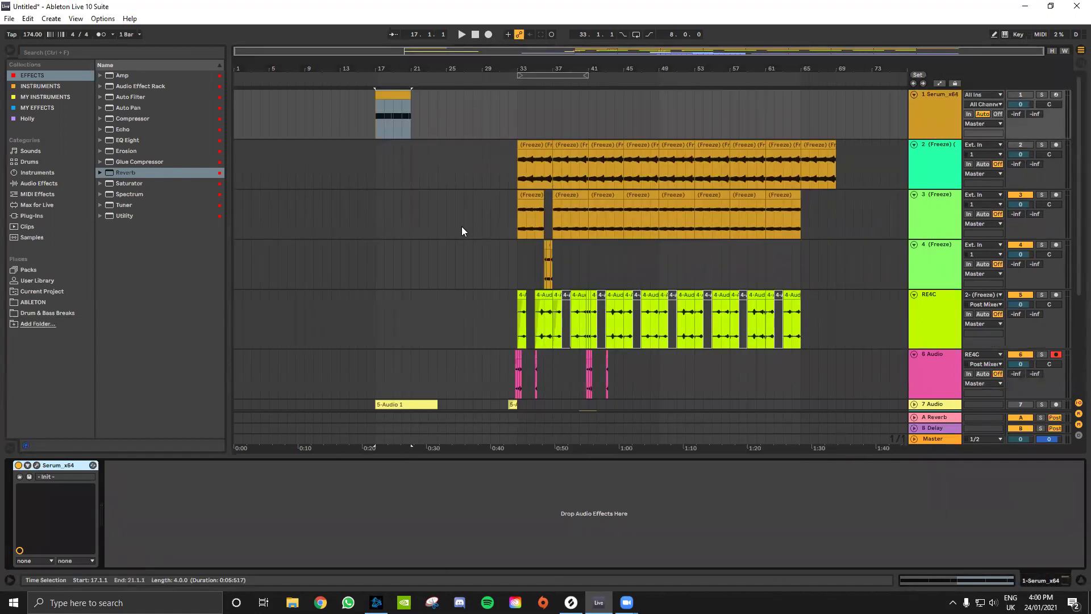
# Play the full arrangement from 32.1.1 to hear the added fills.
pyautogui.scroll(-2, 607, 228)
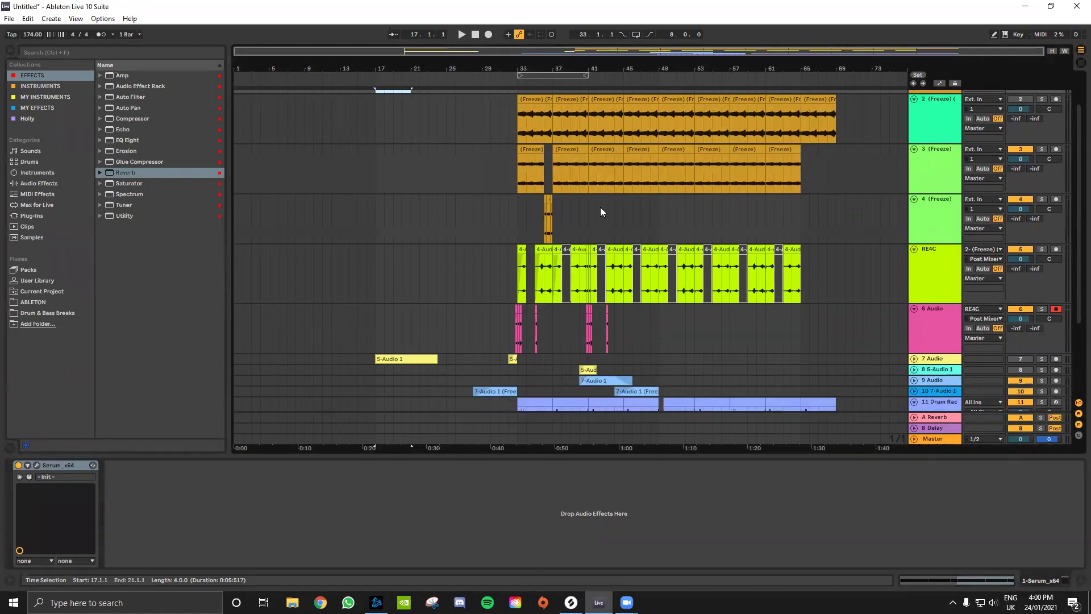
pyautogui.keyDown('ctrl'); pyautogui.scroll(2, 489, 256); pyautogui.keyUp('ctrl')
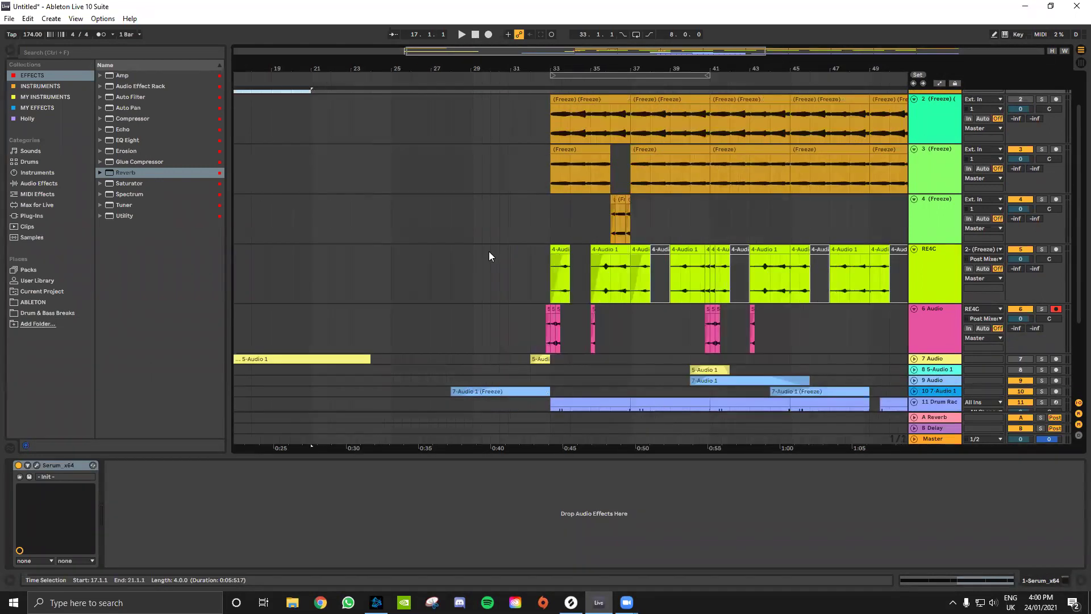
pyautogui.click(530, 249)
pyautogui.press('space')
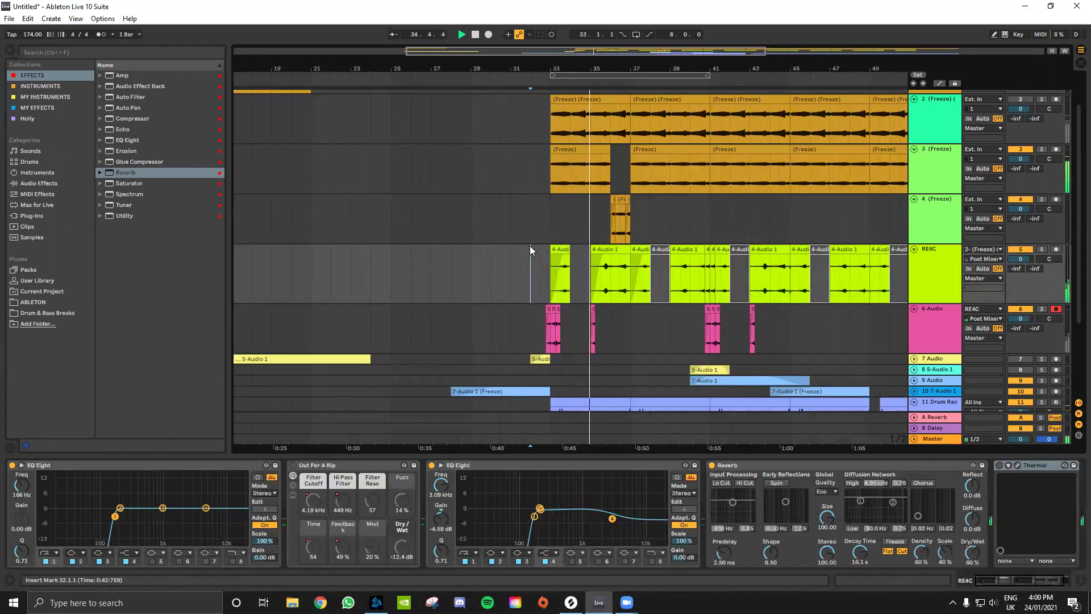
pyautogui.keyDown('ctrl'); pyautogui.scroll(2, 602, 277); pyautogui.keyUp('ctrl')
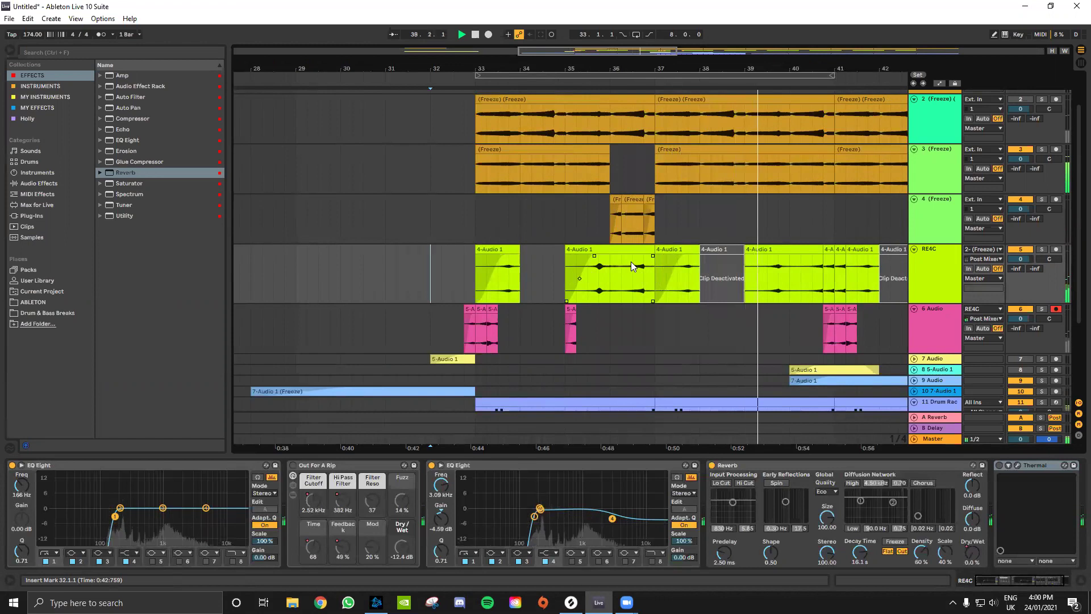
# Listen to the drop and examine the repeated fills on track 6 between 32.4.1 and 49.1.1.
pyautogui.moveTo(835, 209); pyautogui.dragTo(802, 219)
pyautogui.click(767, 216)
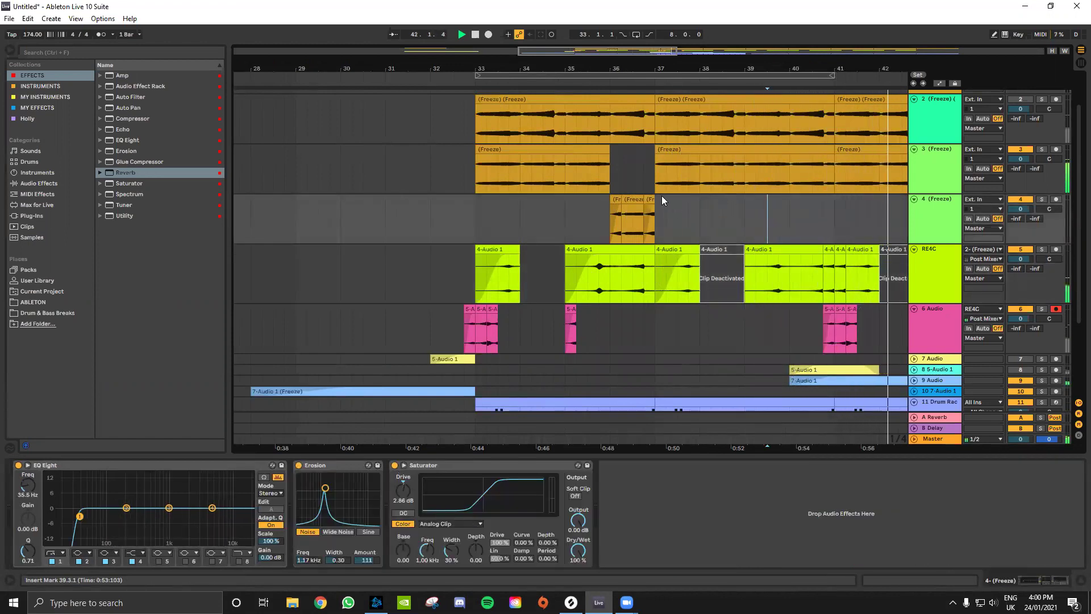
pyautogui.press('-')
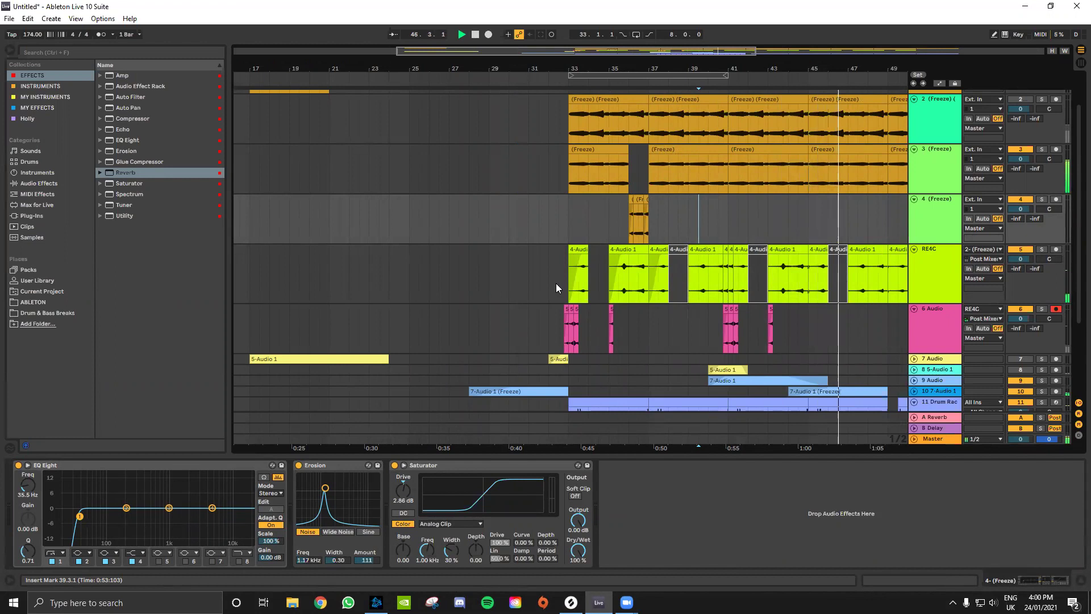
pyautogui.moveTo(887, 328); pyautogui.dragTo(566, 327)
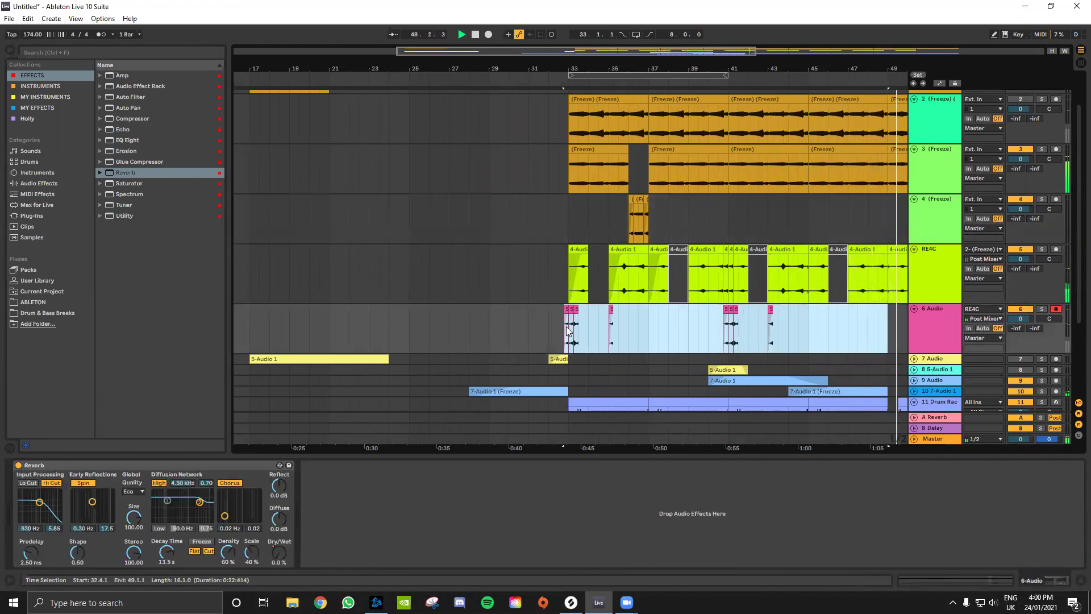
pyautogui.press('-')
pyautogui.click(631, 310)
pyautogui.press('space')
pyautogui.press('+')
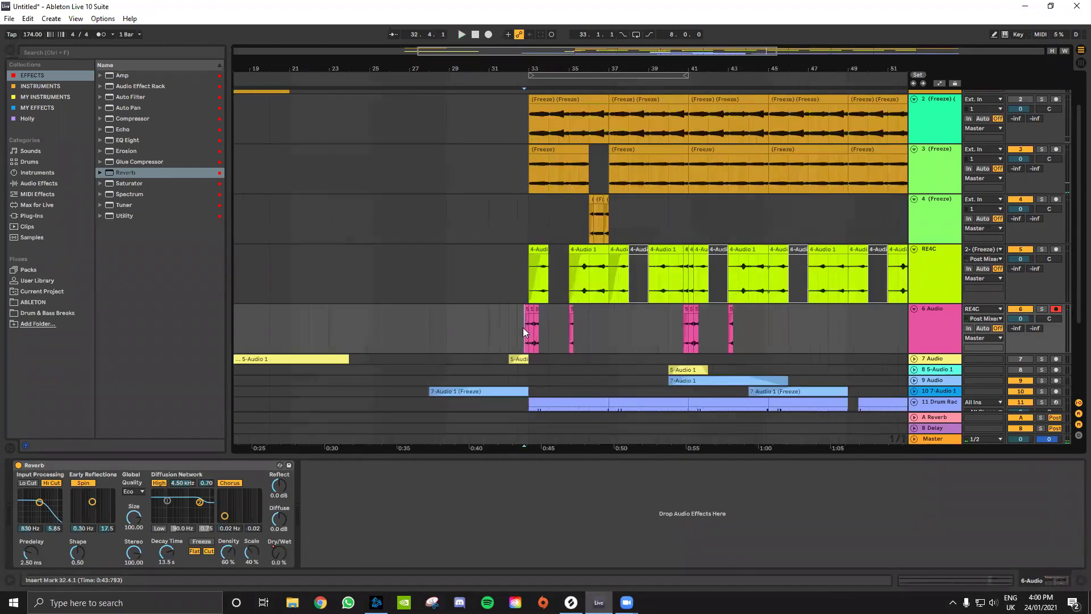
# Duplicate track 6's range from 32.3.1 to 44.4.1 directly after itself.
pyautogui.moveTo(520, 328); pyautogui.dragTo(751, 337)
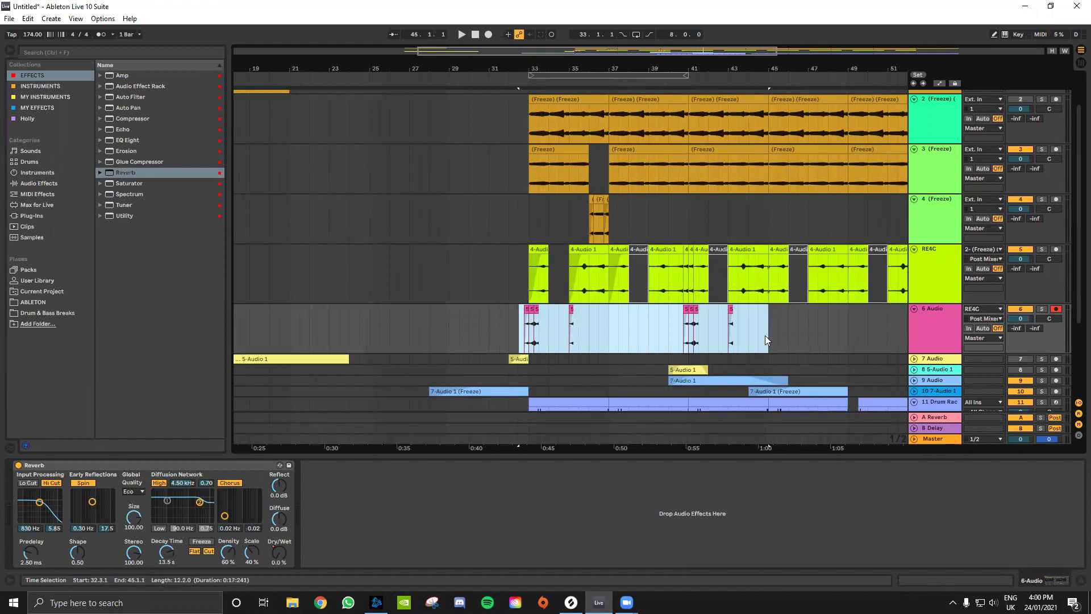
pyautogui.press('+')
pyautogui.click(769, 336)
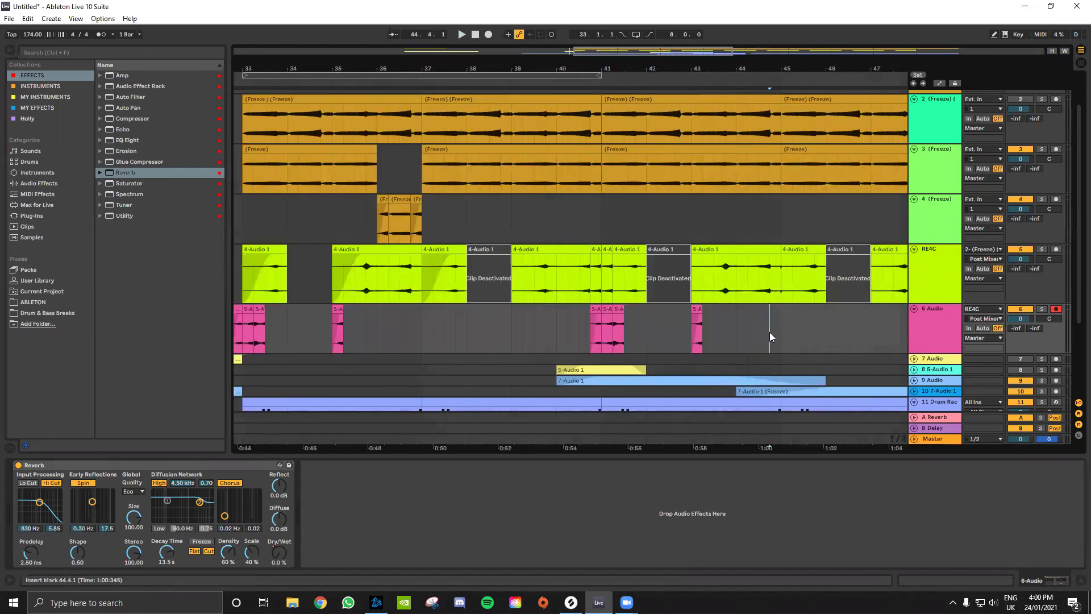
pyautogui.press('-')
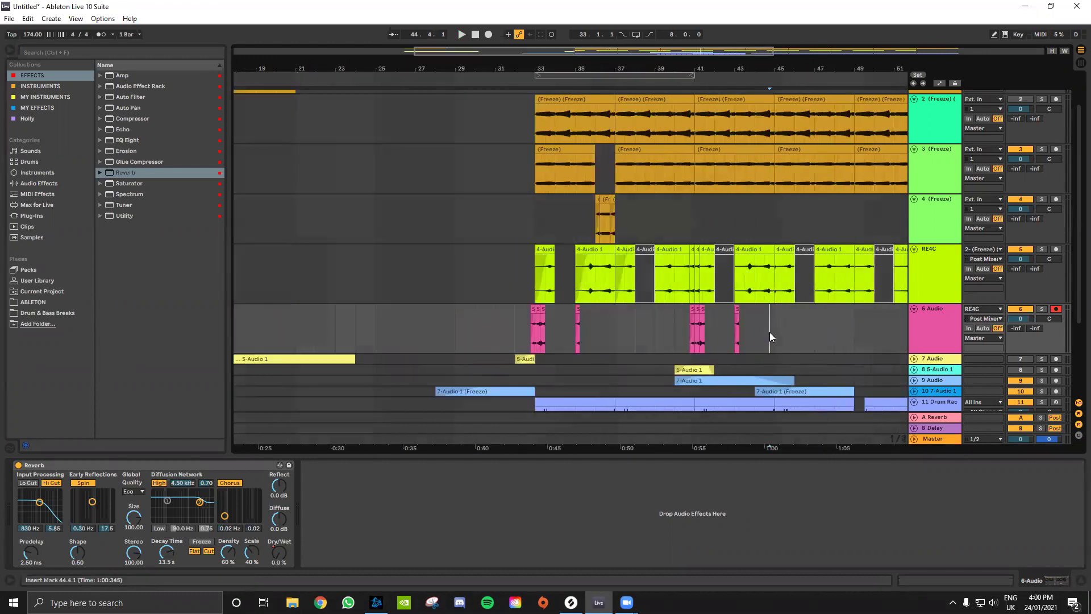
pyautogui.keyDown('shift'); pyautogui.click(526, 323); pyautogui.keyUp('shift')
pyautogui.hotkey('ctrl', 'd')
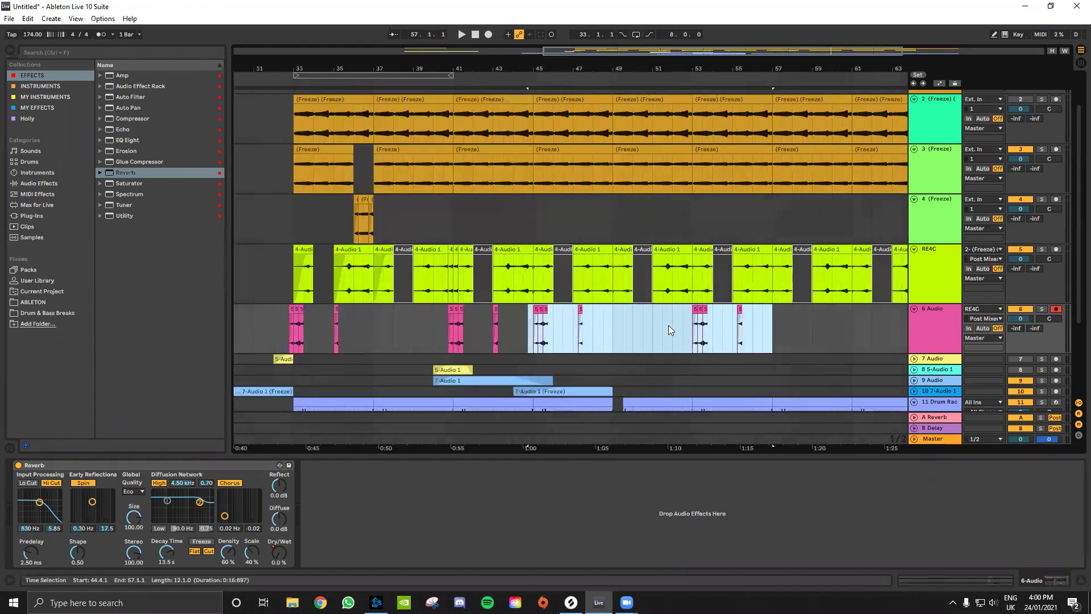
# Move the copied track 6 fills one beat earlier to start at 44.4.1 and play them.
pyautogui.press('+')
pyautogui.press('+')
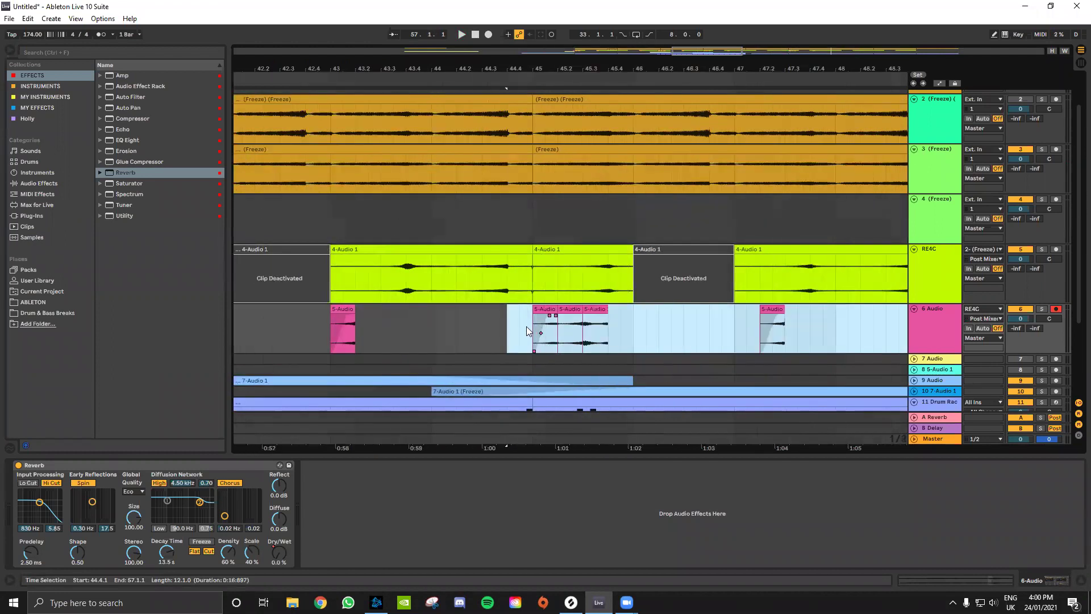
pyautogui.press('-')
pyautogui.press('-')
pyautogui.click(525, 326)
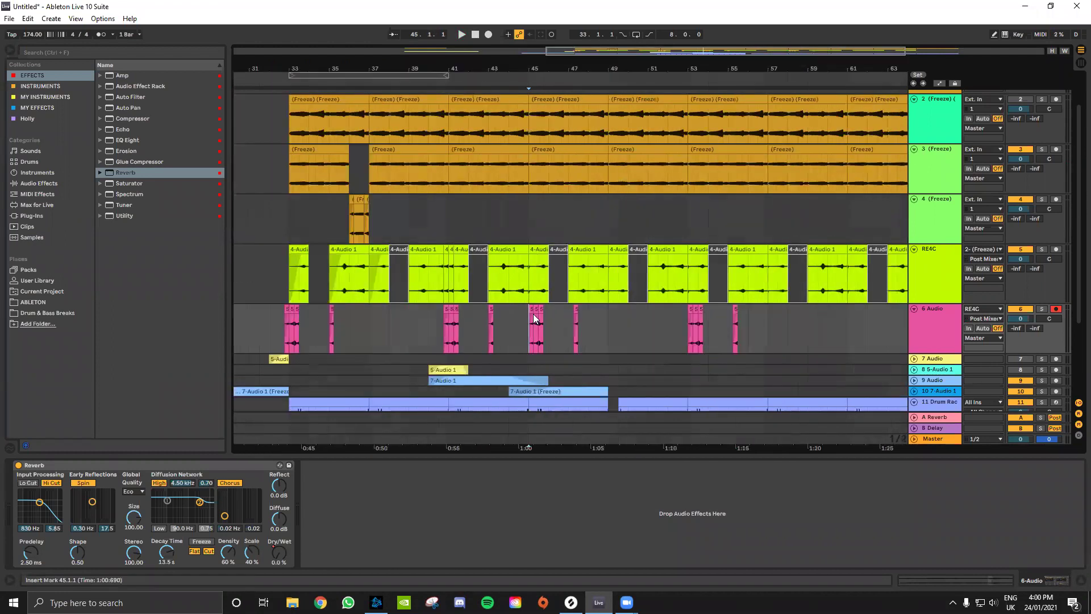
pyautogui.keyDown('shift'); pyautogui.click(740, 328); pyautogui.keyUp('shift')
pyautogui.press('+')
pyautogui.moveTo(520, 309); pyautogui.dragTo(492, 320)
pyautogui.press('space')
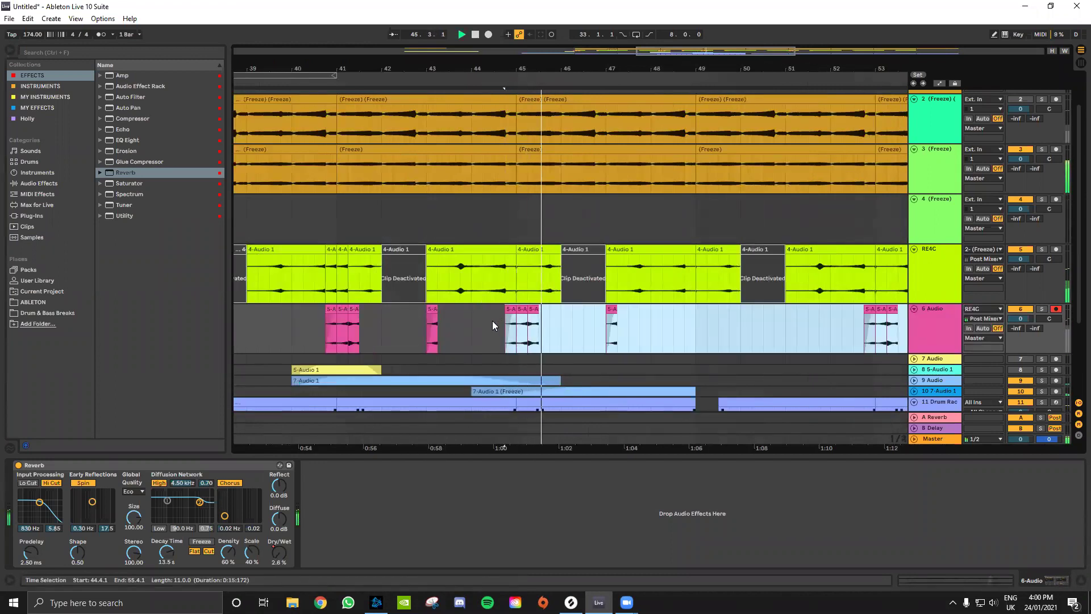
# Hide the device view and move the copied track 6 fills four bars later to start at 48.4.1.
pyautogui.press('-')
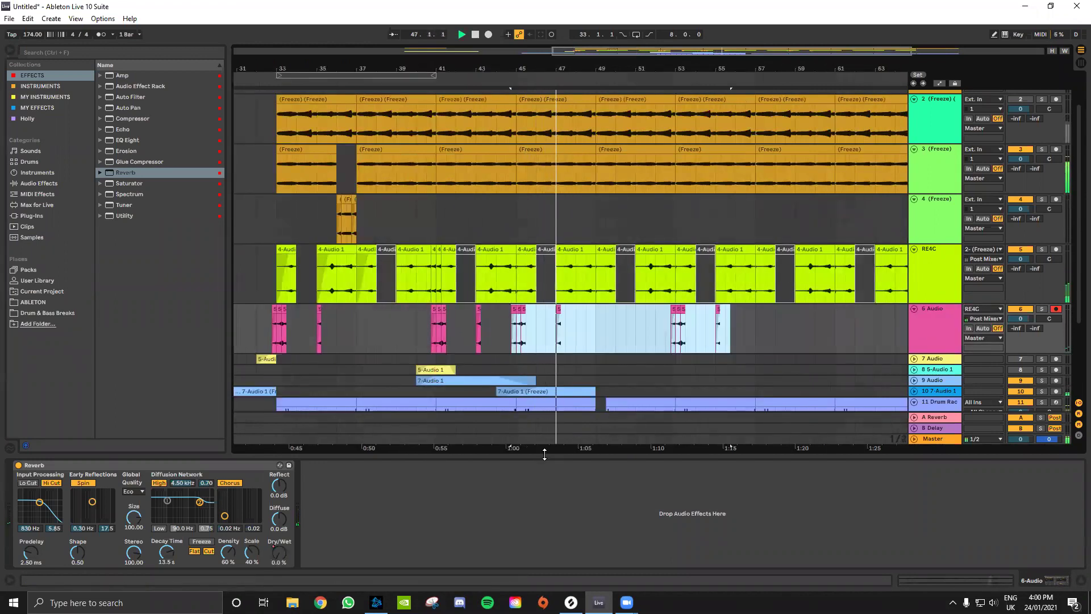
pyautogui.hotkey('ctrl', 'alt', 'l')
pyautogui.moveTo(512, 312); pyautogui.dragTo(580, 321)
pyautogui.press('+')
pyautogui.press('-')
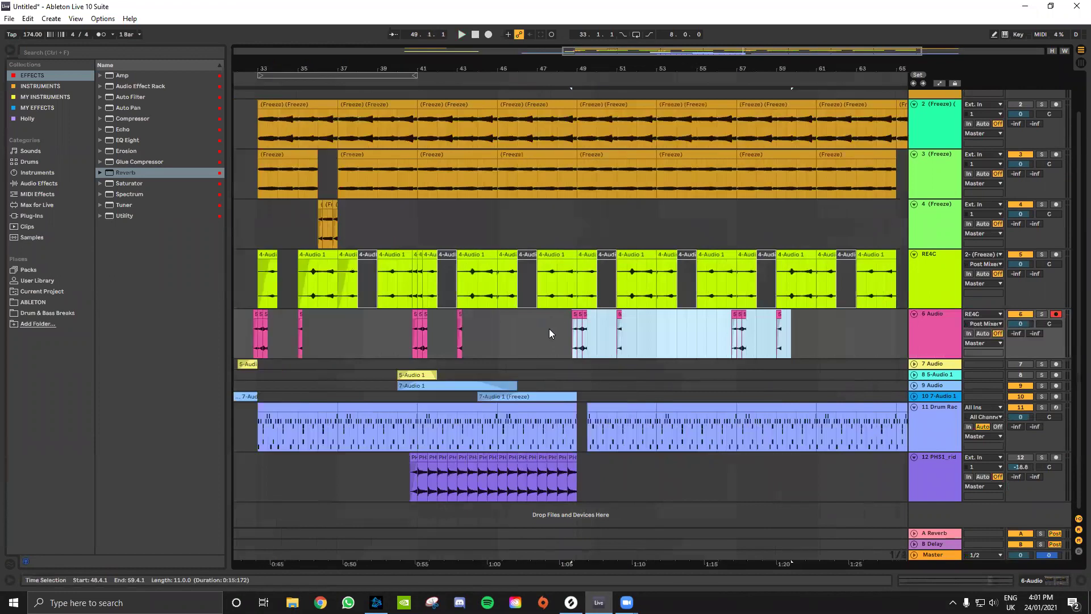
# Play the arrangement from 47.3.1 to hear the moved fills and collapse the Drum Rack track.
pyautogui.click(549, 329)
pyautogui.press('space')
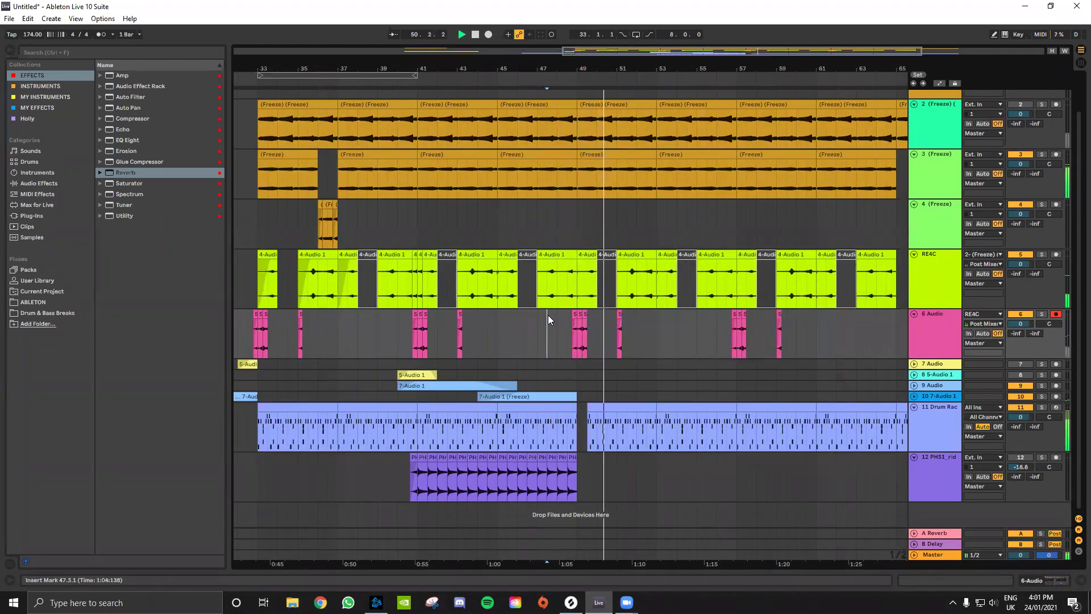
pyautogui.press('-')
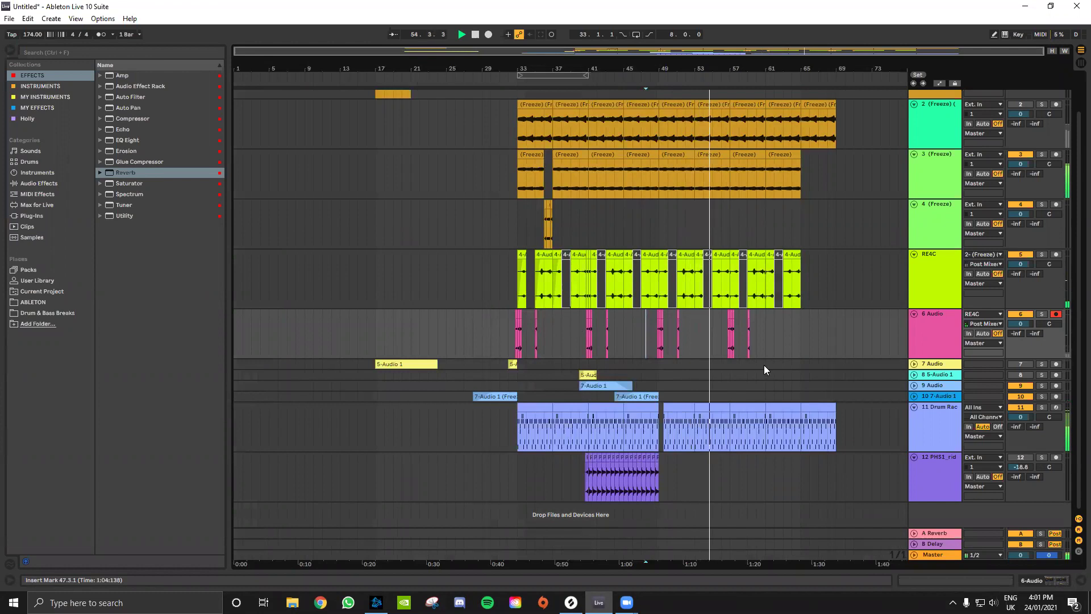
pyautogui.click(924, 413)
pyautogui.click(914, 407)
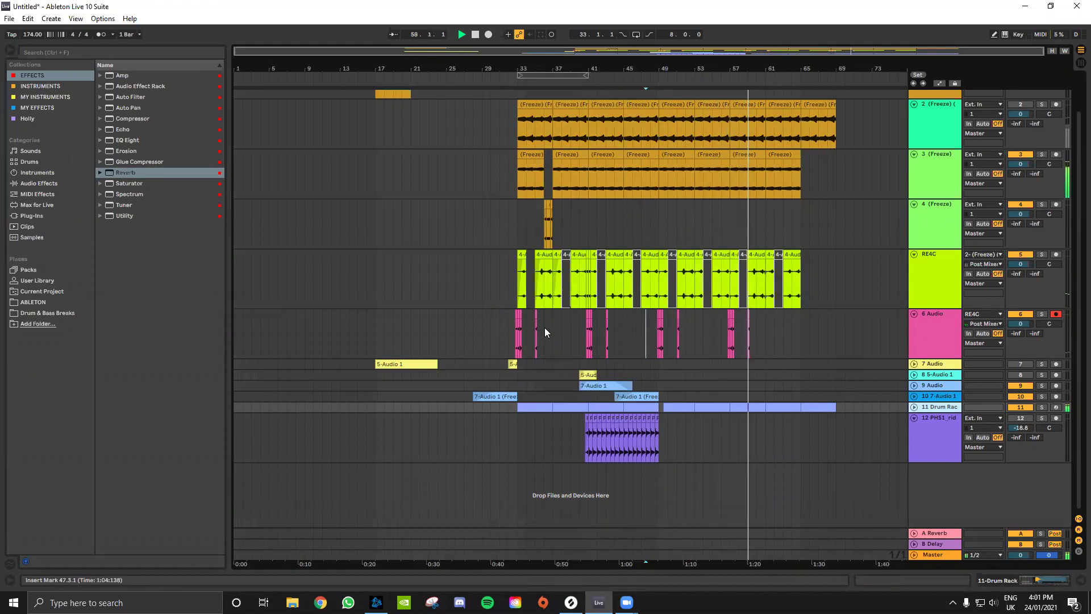
# Stop playback, show the device view and add the Thermal effect after the Reverb on track 6.
pyautogui.scroll(1, 545, 337)
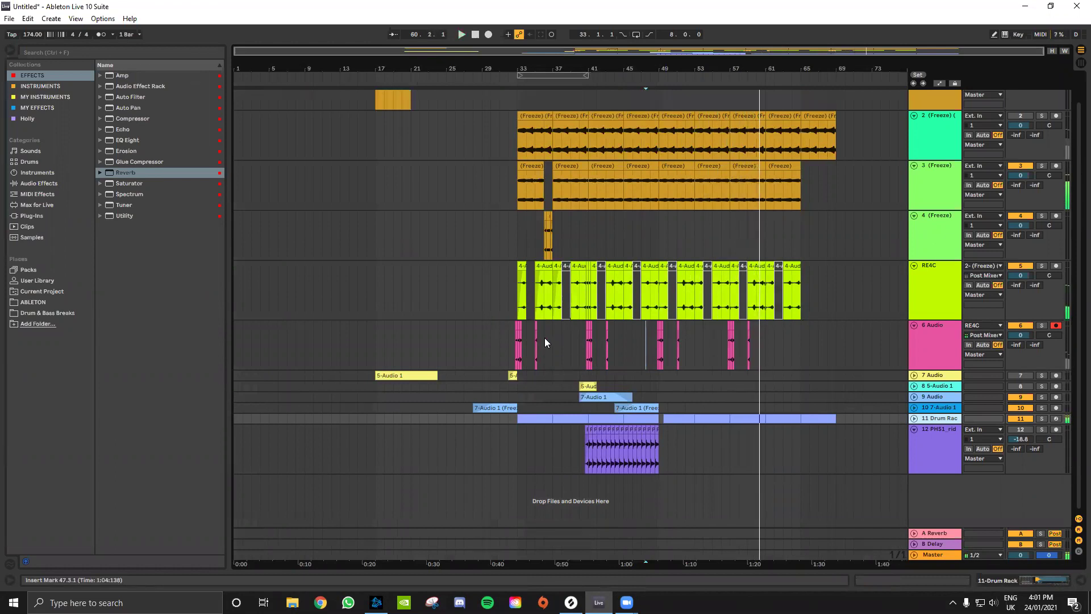
pyautogui.click(544, 341)
pyautogui.hotkey('shift', 'Tab')
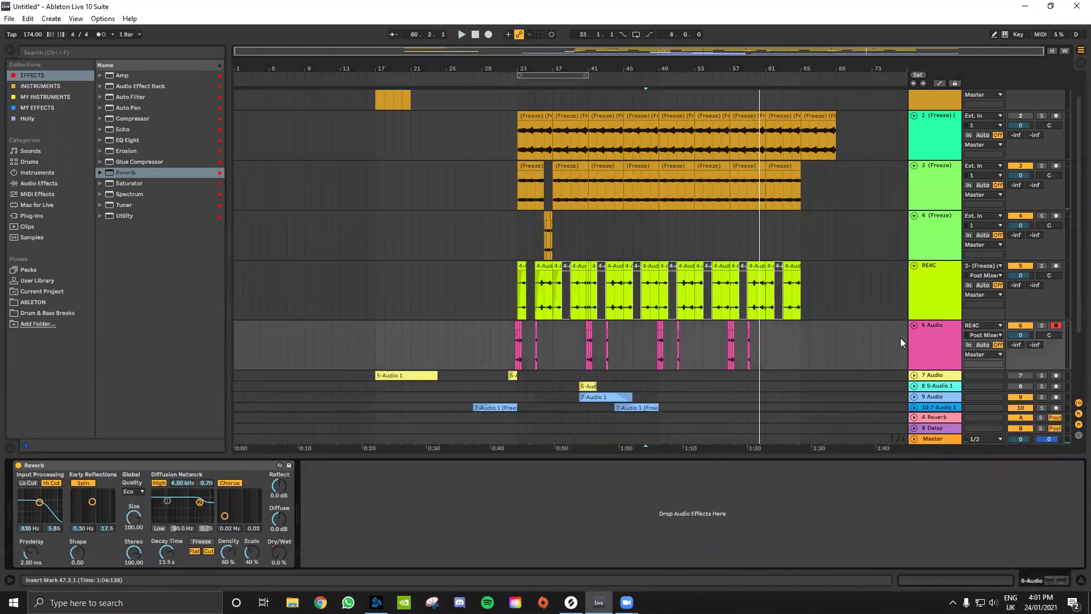
pyautogui.scroll(3, 596, 323)
pyautogui.click(922, 346)
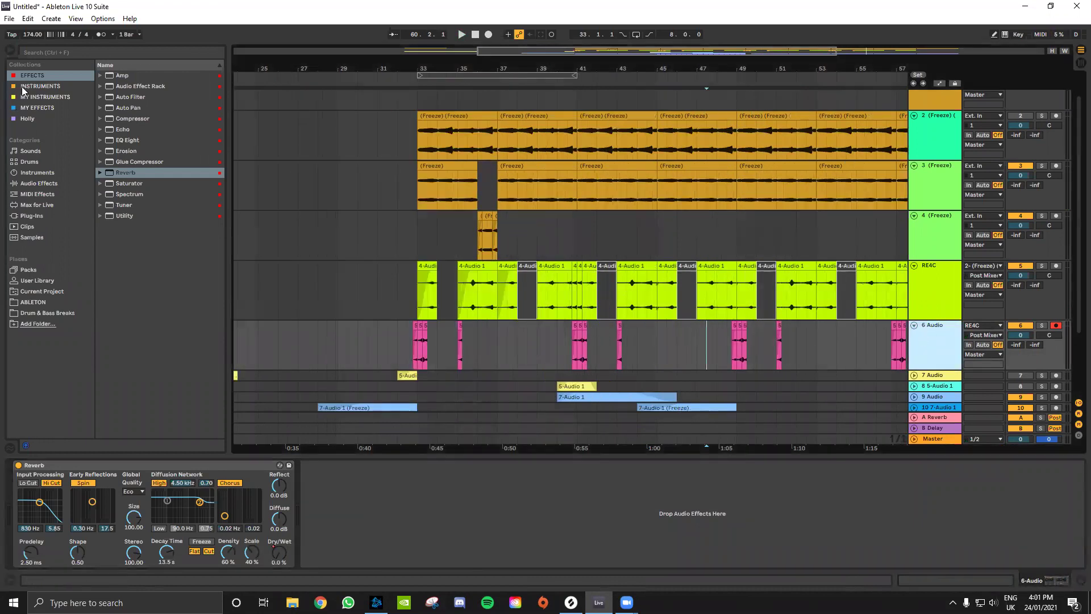
pyautogui.click(29, 109)
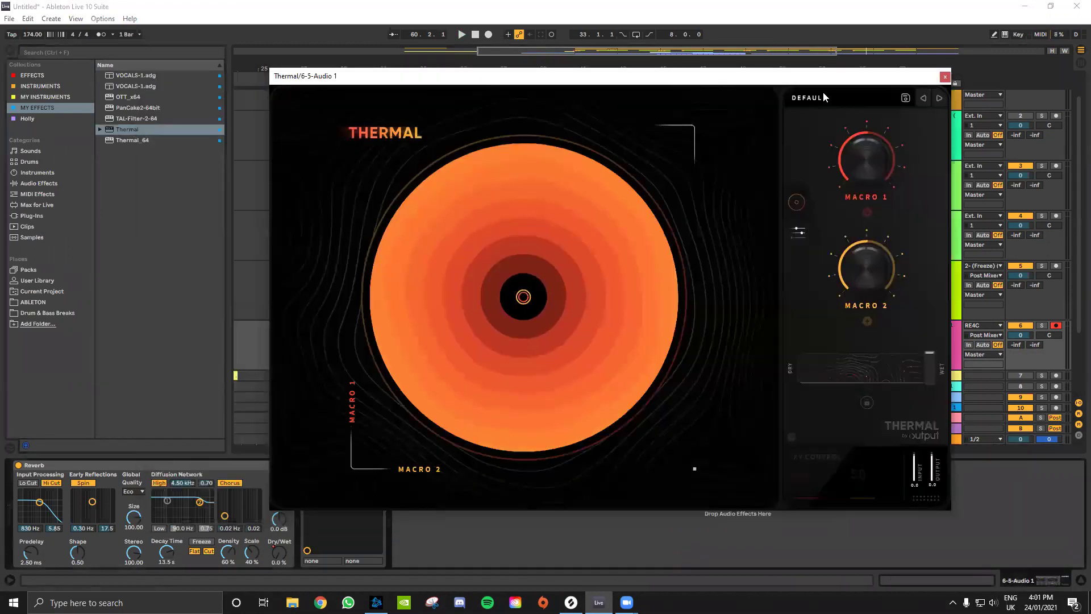
# Browse Thermal's preset categories and open the Vocals presets.
pyautogui.click(823, 94)
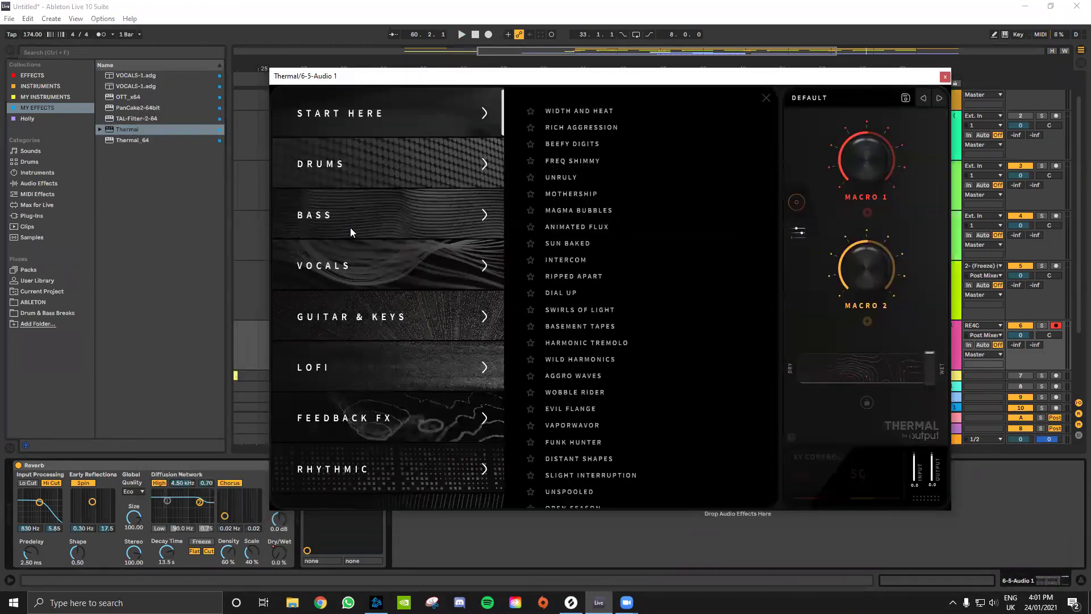
pyautogui.scroll(-5, 376, 289)
pyautogui.scroll(4, 375, 287)
pyautogui.scroll(1, 375, 291)
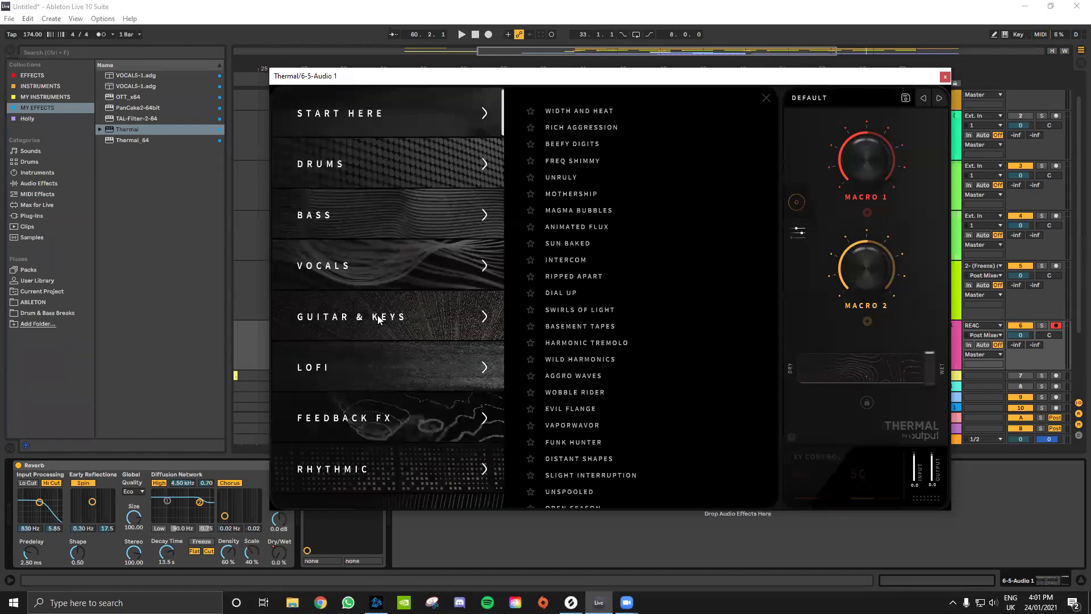
pyautogui.click(354, 275)
# Solo track 6 and play it from 32.4.1 with the Thermal preset list kept in view.
pyautogui.click(412, 341)
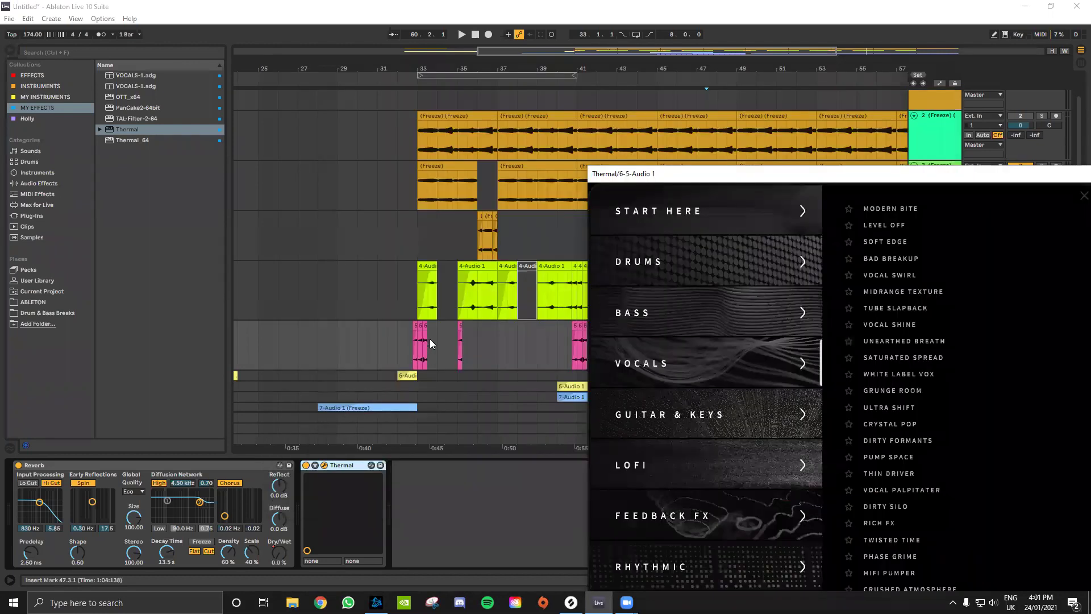
pyautogui.moveTo(697, 177); pyautogui.dragTo(184, 143)
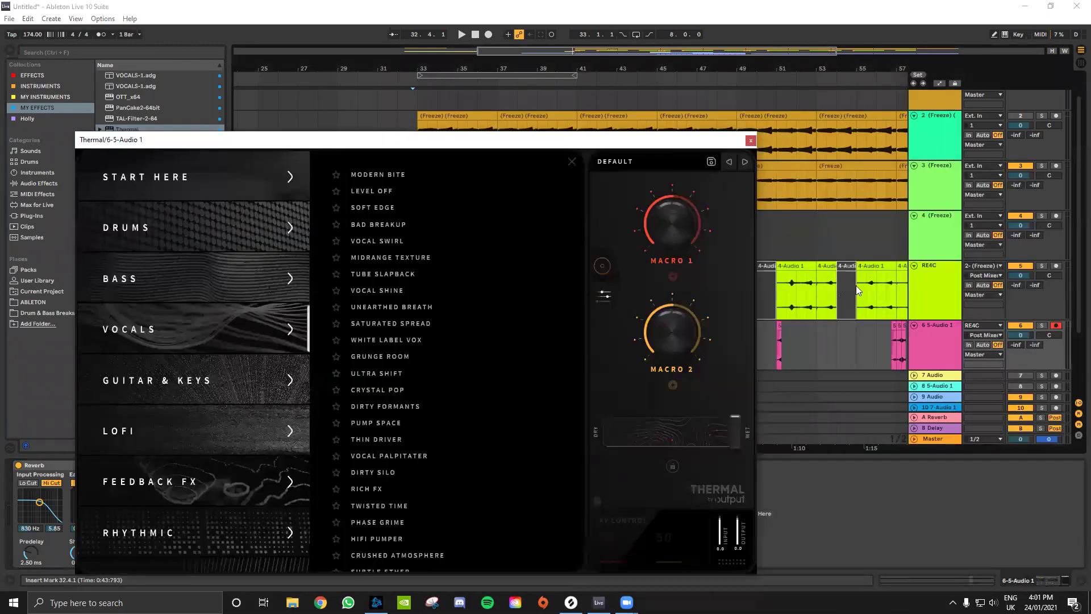
pyautogui.scroll(-2, 920, 341)
pyautogui.press('space')
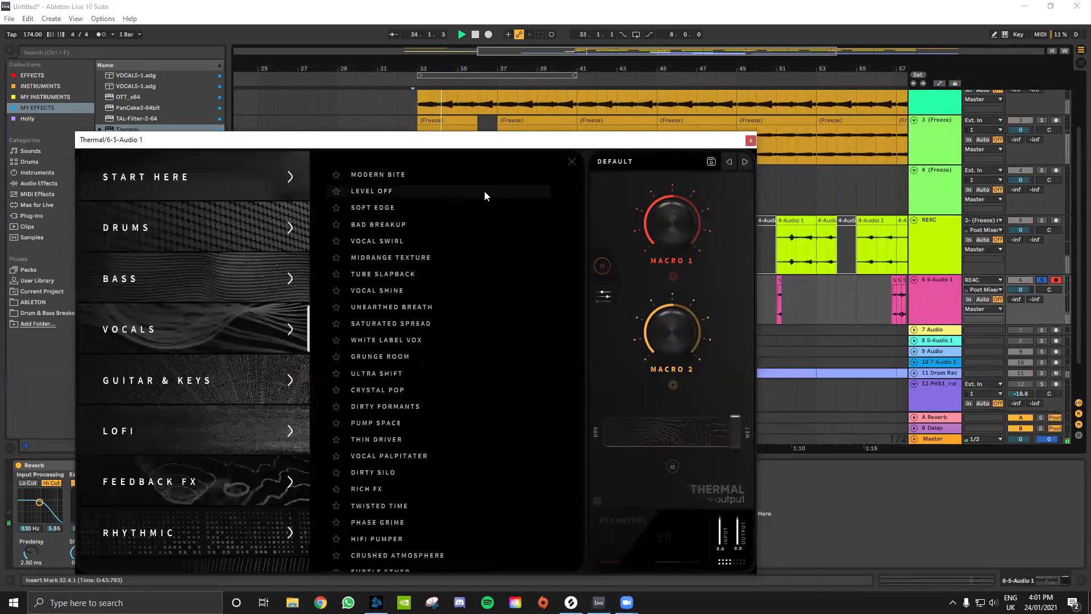
# Audition Thermal's White Label Vox and Grunge Room presets, keeping White Label Vox.
pyautogui.click(360, 341)
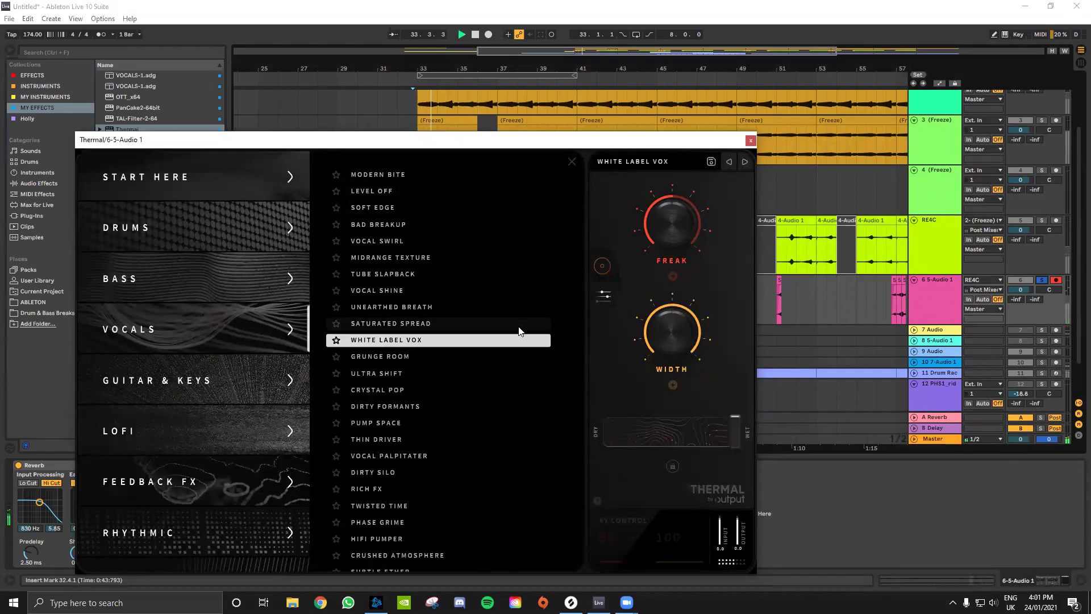
pyautogui.click(384, 357)
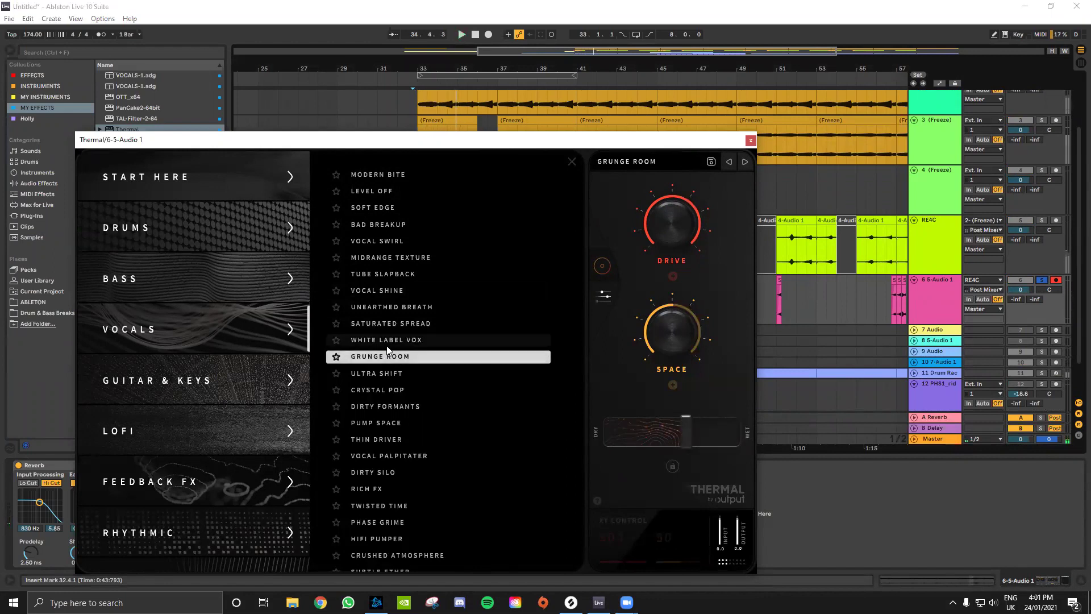
pyautogui.press('Up')
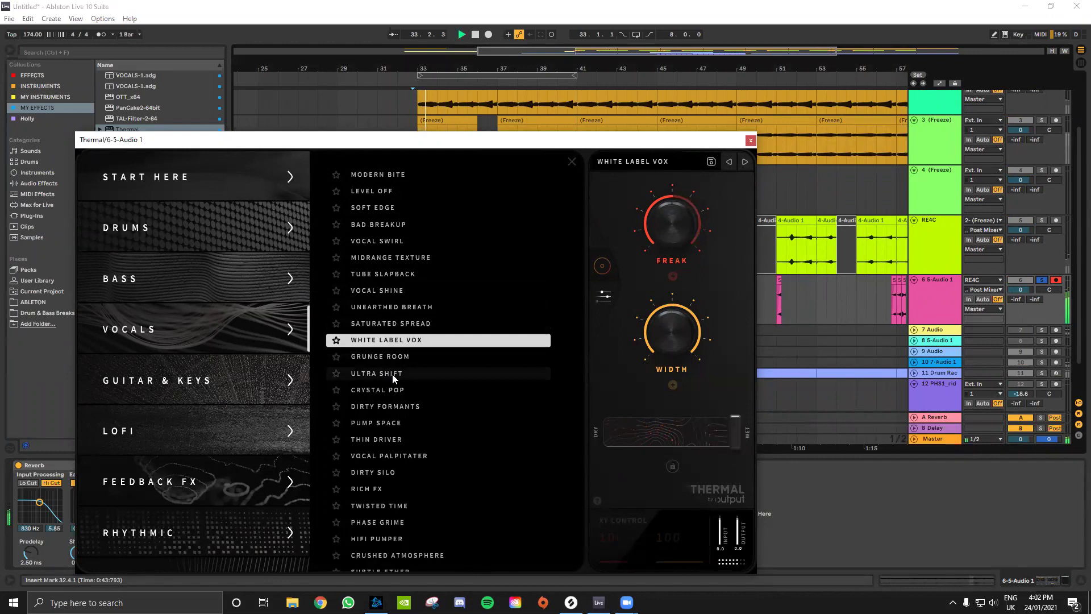
# Set Thermal's XY control to 17 percent Freak and 100 percent Width, and close the plug-in window.
pyautogui.click(572, 161)
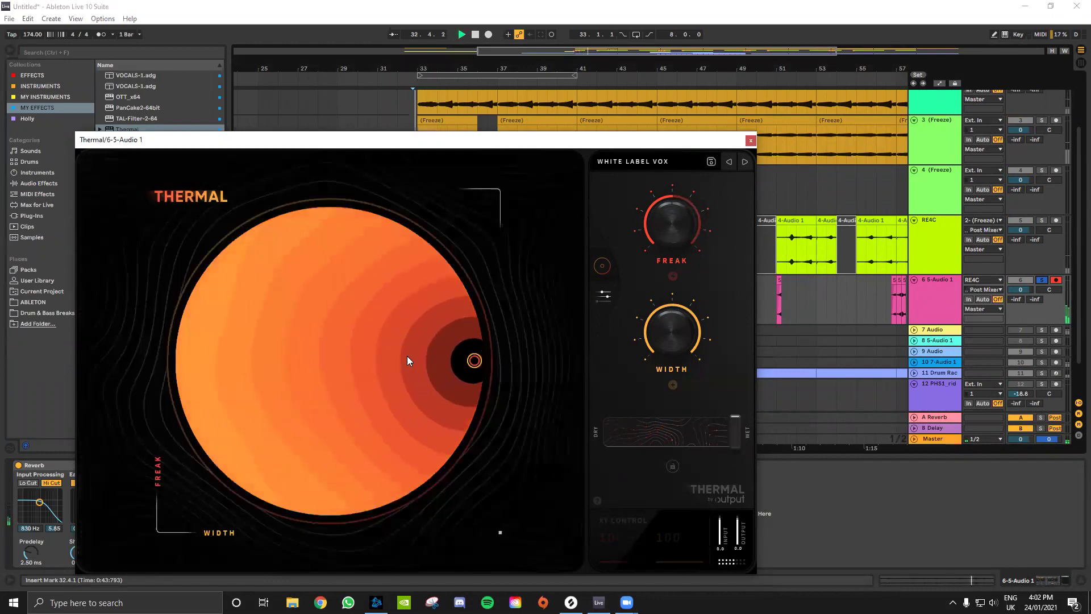
pyautogui.moveTo(450, 365); pyautogui.dragTo(579, 490)
pyautogui.press('space')
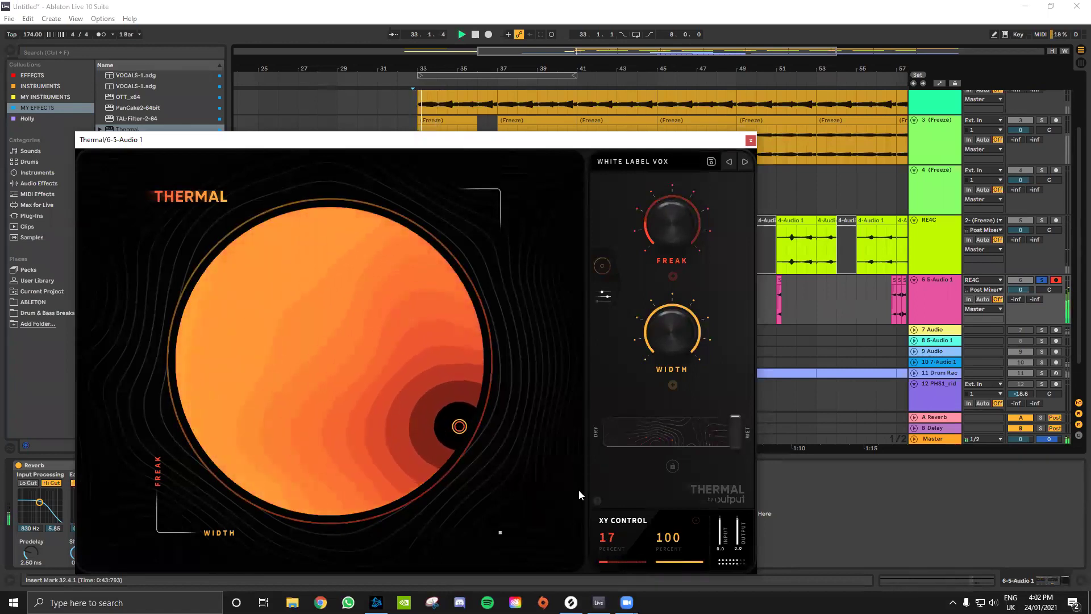
pyautogui.click(750, 141)
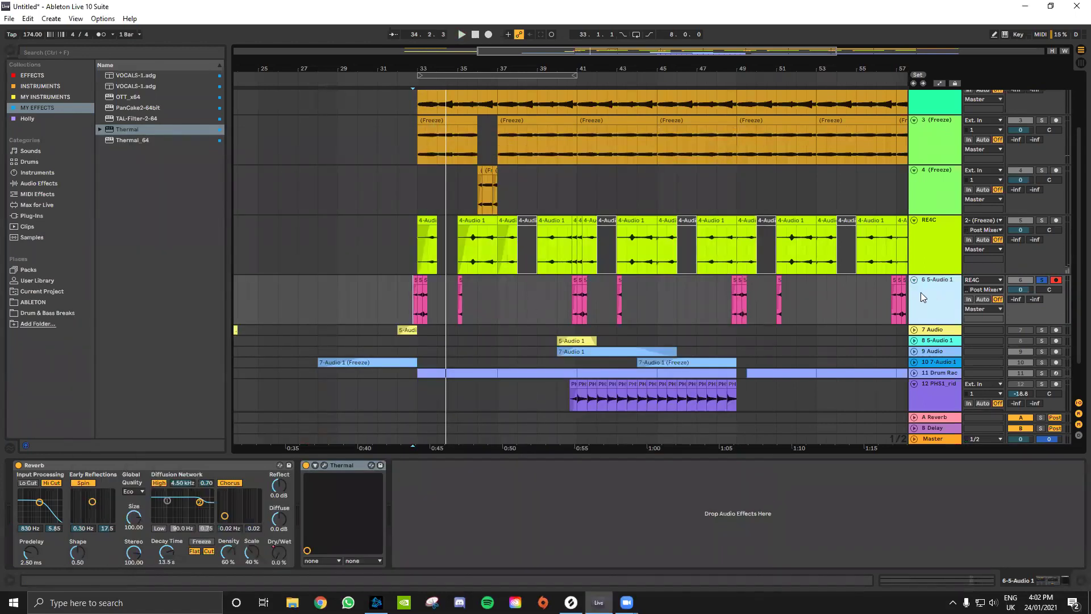
# Insert a MIDI track below track 6, check its input source options and unsolo track 6.
pyautogui.hotkey('ctrl', 'shift', 't')
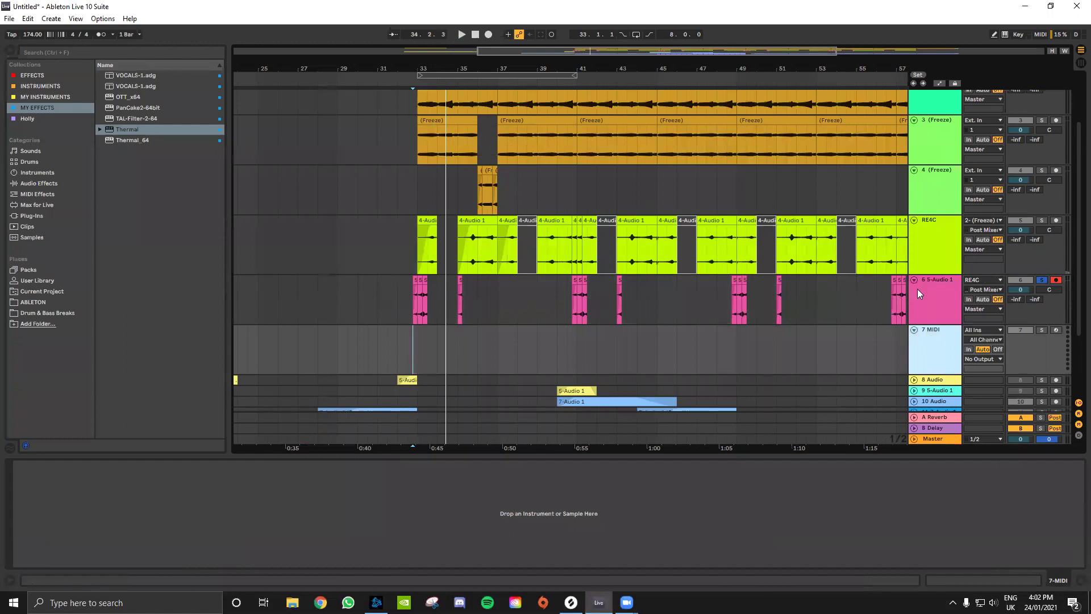
pyautogui.click(988, 331)
pyautogui.click(968, 347)
pyautogui.click(993, 331)
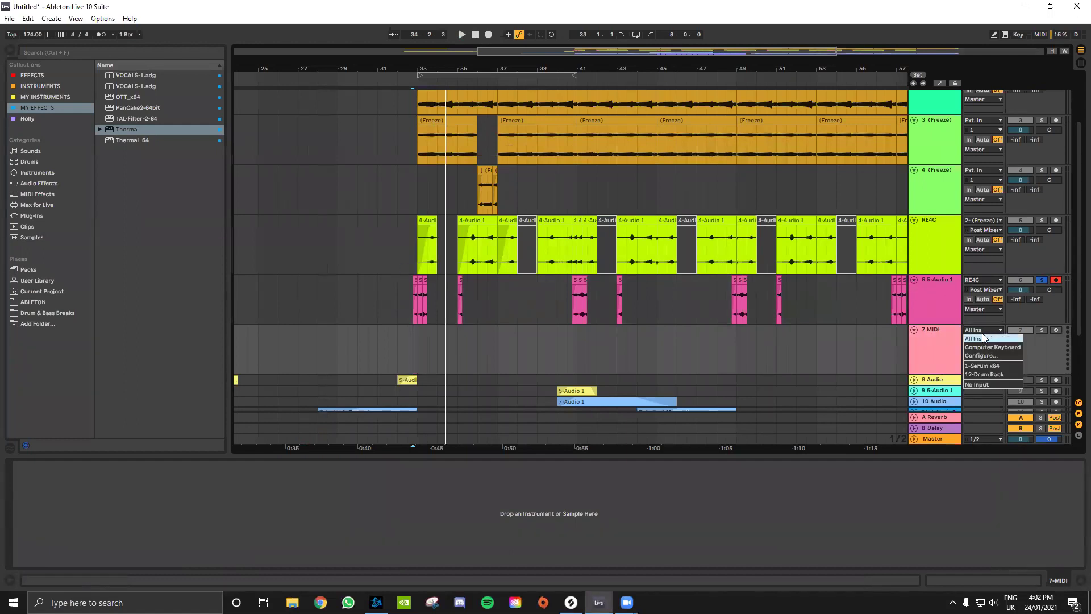
pyautogui.click(933, 338)
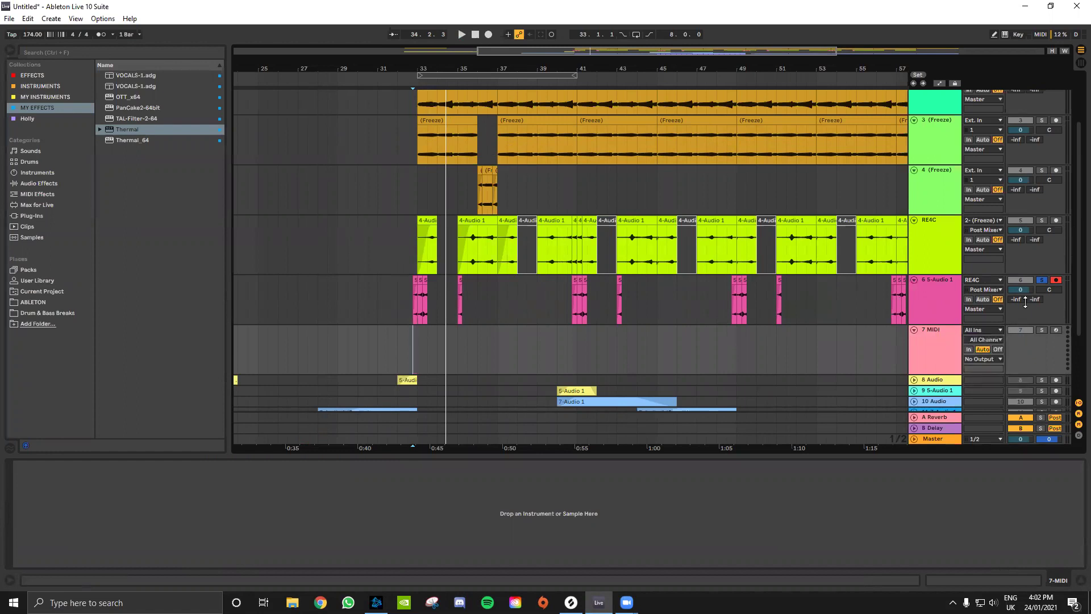
pyautogui.click(940, 336)
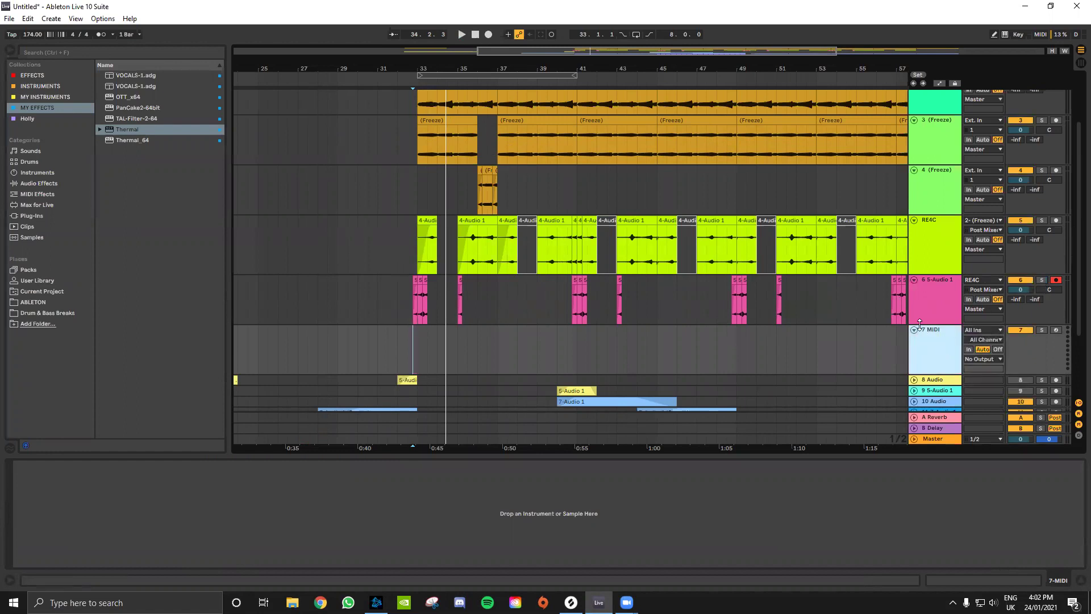
# Replace the MIDI track below track 6 with a new audio track that takes its input from 6-5-Audio 1.
pyautogui.click(926, 305)
pyautogui.hotkey('ctrl', 't')
pyautogui.click(935, 383)
pyautogui.press('Delete')
pyautogui.click(928, 356)
pyautogui.click(985, 329)
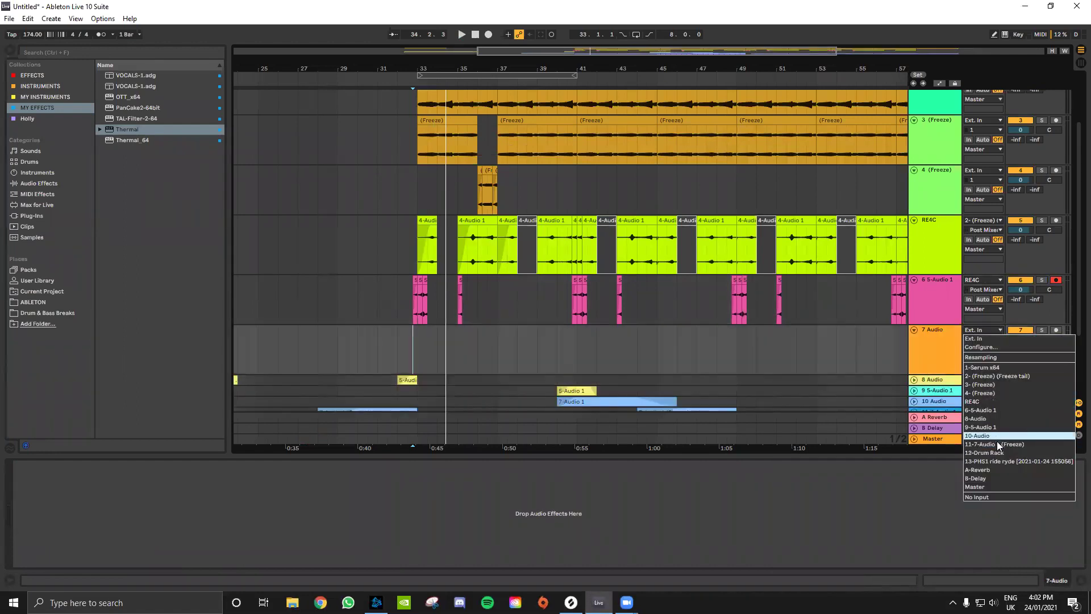
pyautogui.click(995, 409)
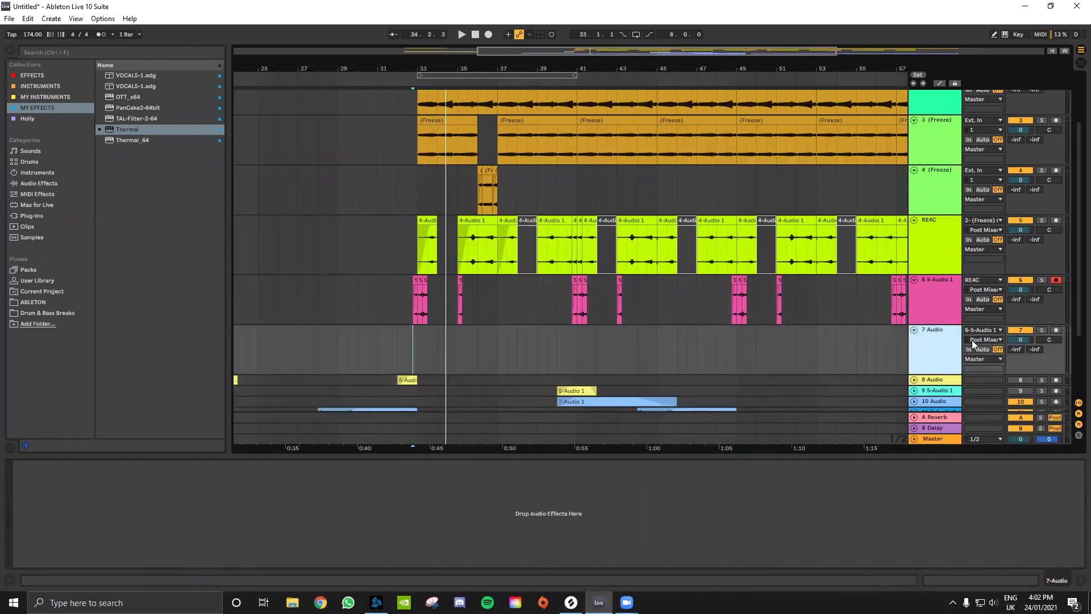
# Arm track 7, solo tracks 6 and 7, and record the processed bass from 32.3.1 to about bar 37.
pyautogui.click(1056, 329)
pyautogui.click(1041, 329)
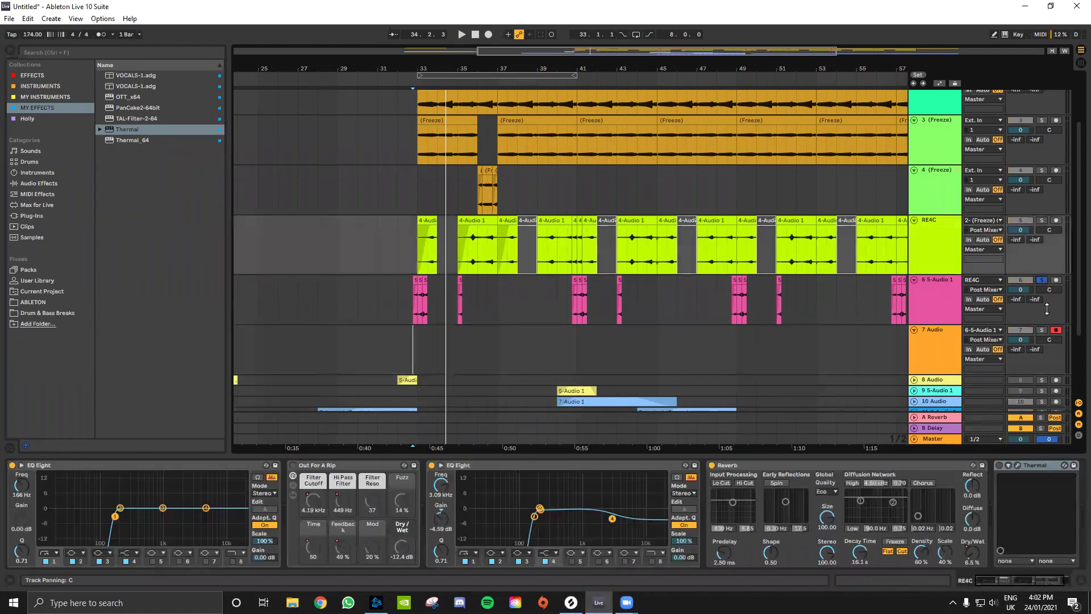
pyautogui.click(933, 298)
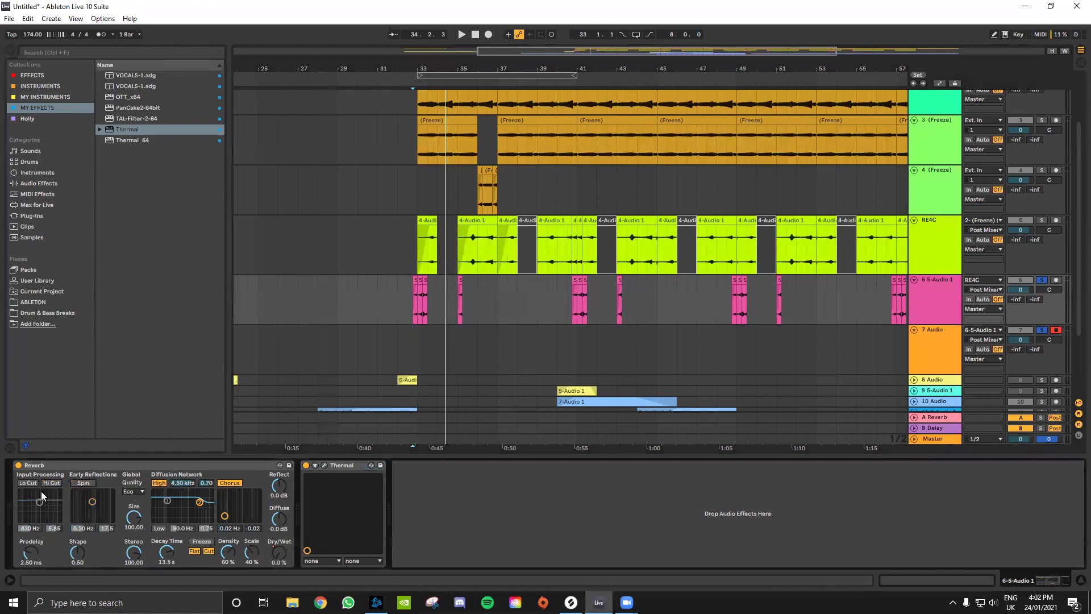
pyautogui.click(407, 335)
pyautogui.click(488, 34)
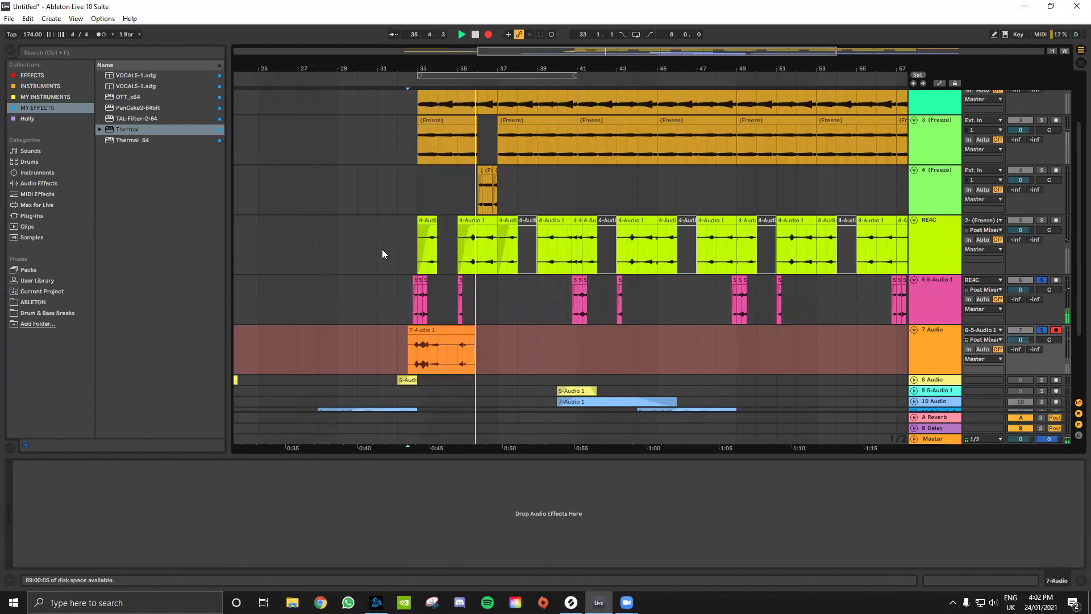
pyautogui.press('space')
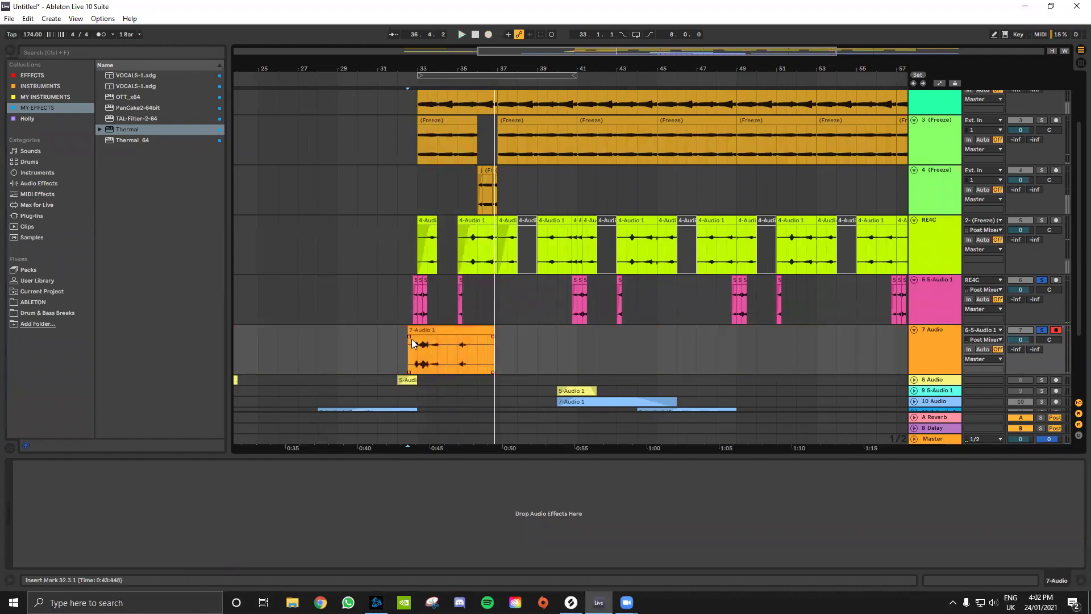
# Split the track 7 recording at 33.1.1, clear the solos, and copy the second part to 41.1.1 with a short fade-in.
pyautogui.click(416, 356)
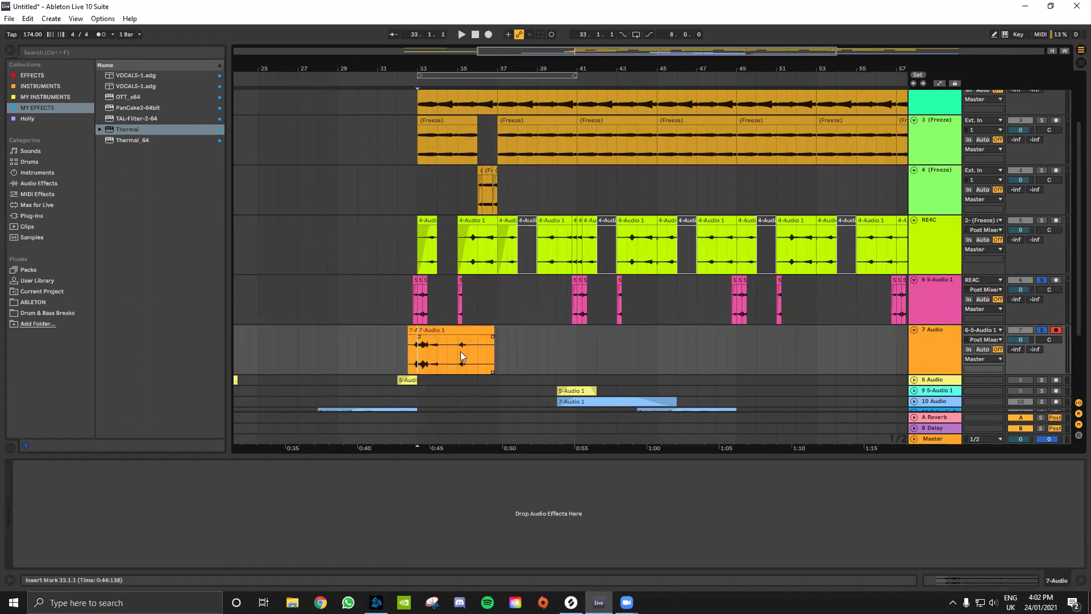
pyautogui.click(1043, 329)
pyautogui.click(977, 290)
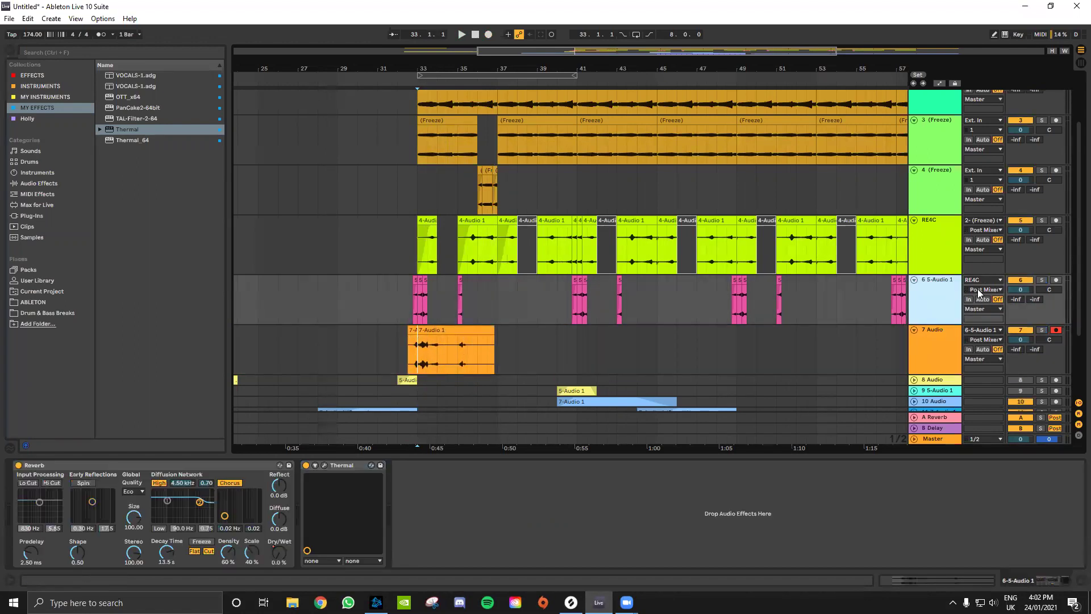
pyautogui.click(954, 372)
pyautogui.moveTo(438, 340); pyautogui.dragTo(595, 337)
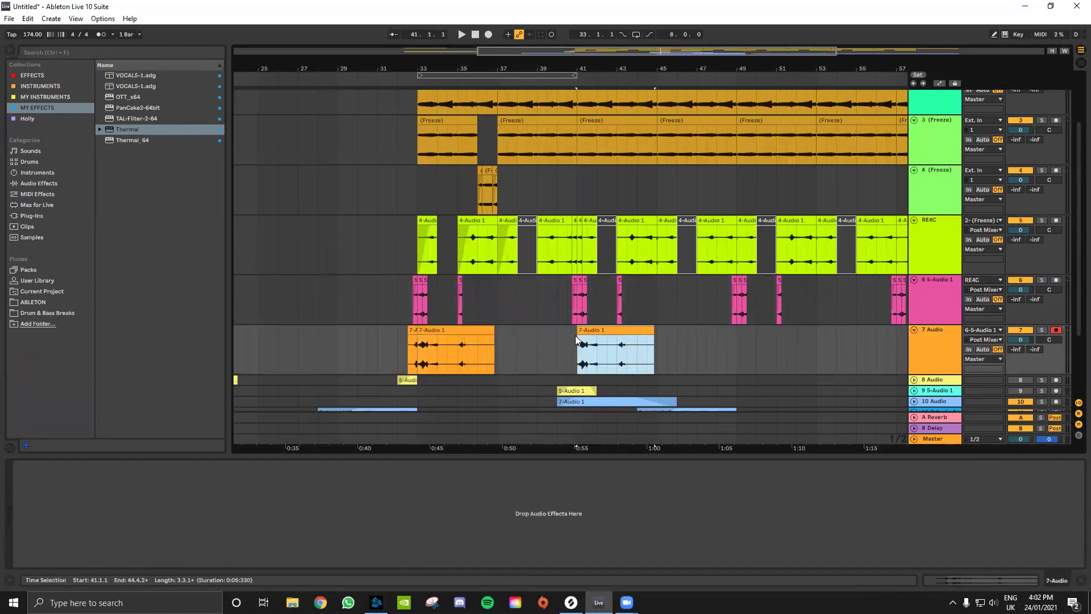
pyautogui.click(579, 336)
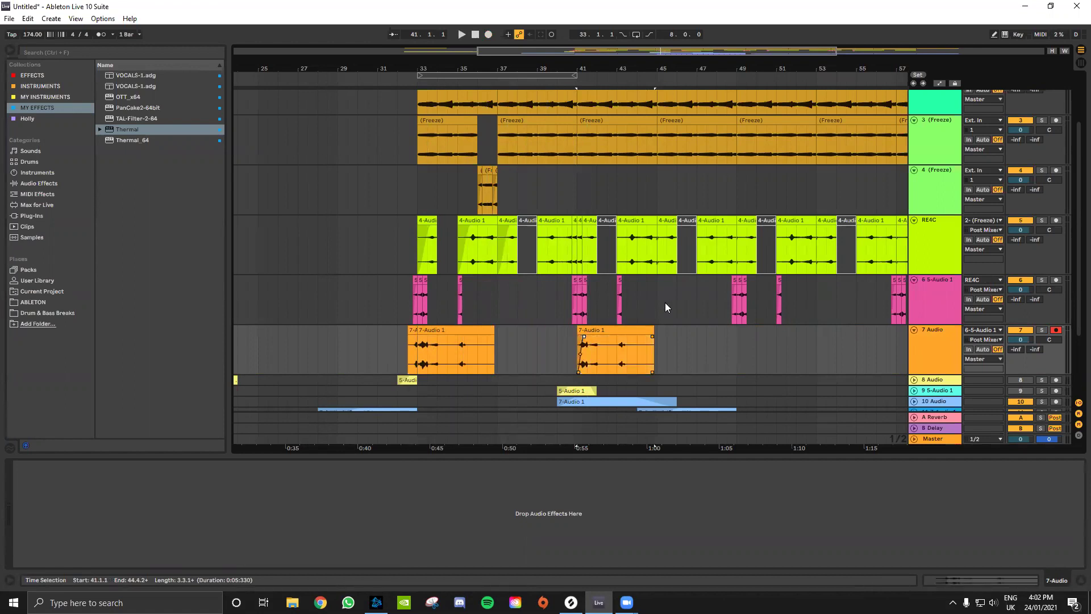
# Rearrange track 7's original recording by moving its pieces from 32.3.1 to 34.3.1, 33.1.1 to 45.3.1 and 35.1.1 to 37.4.1.
pyautogui.click(448, 334)
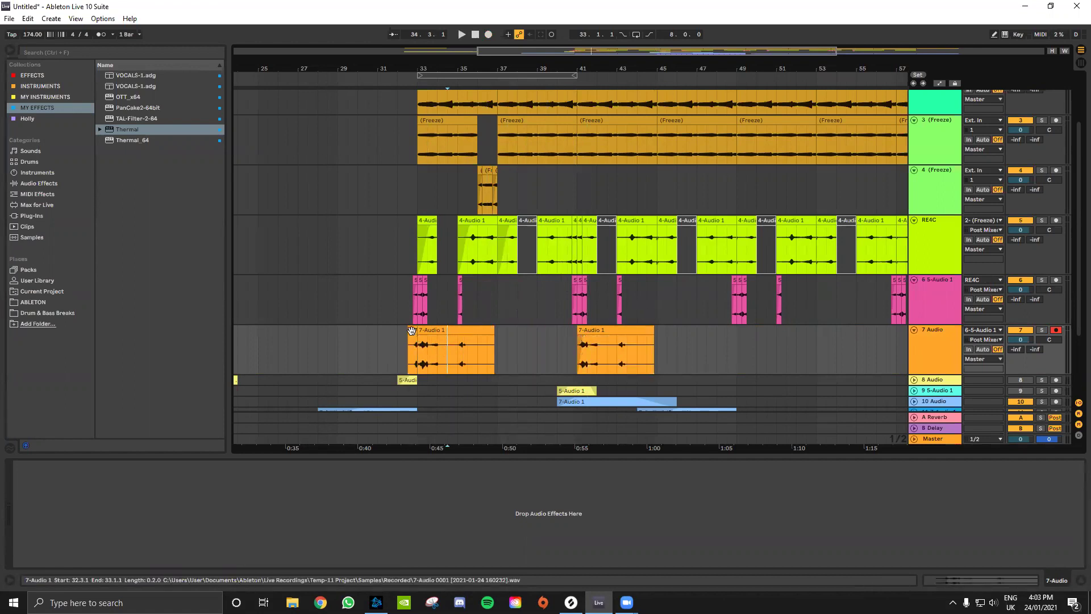
pyautogui.click(449, 345)
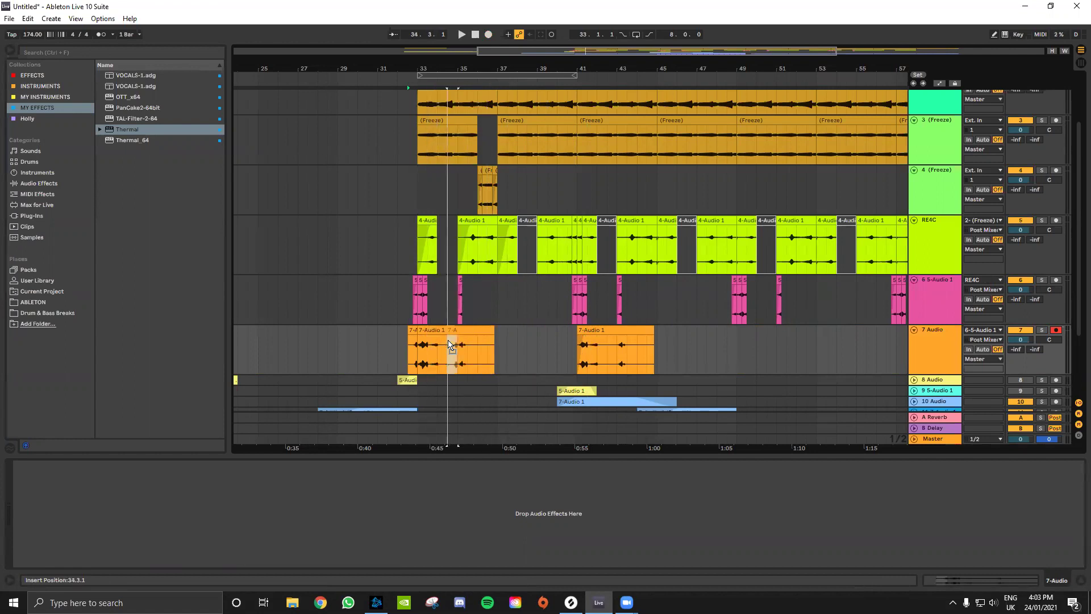
pyautogui.moveTo(452, 344); pyautogui.dragTo(680, 340)
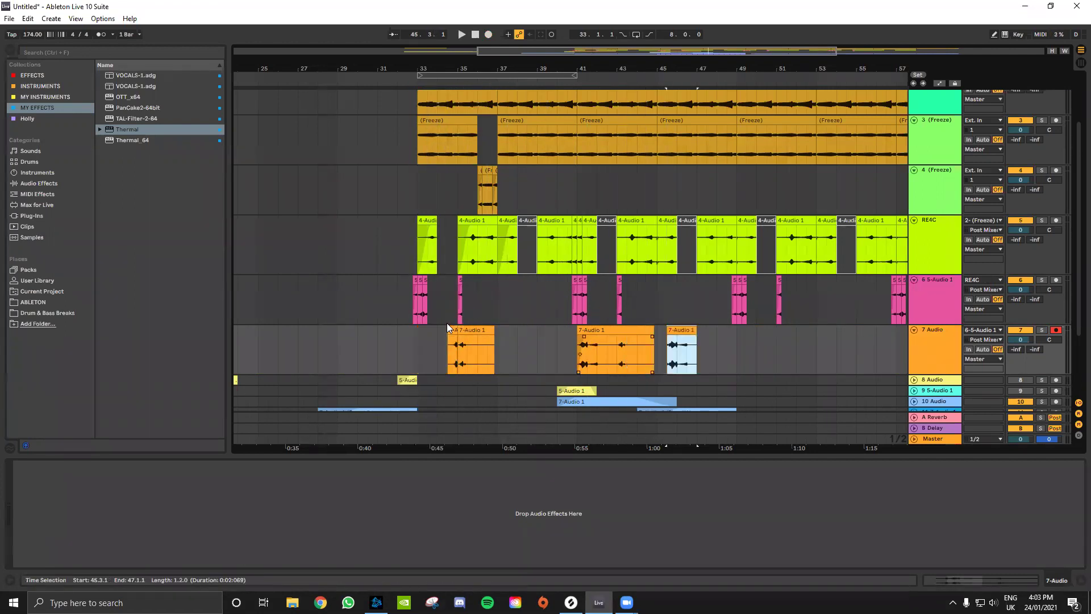
pyautogui.moveTo(461, 331); pyautogui.dragTo(513, 330)
# Move the 37.4.1 clip from track 7 onto its own new audio track directly below.
pyautogui.scroll(2, 531, 330)
pyautogui.click(932, 348)
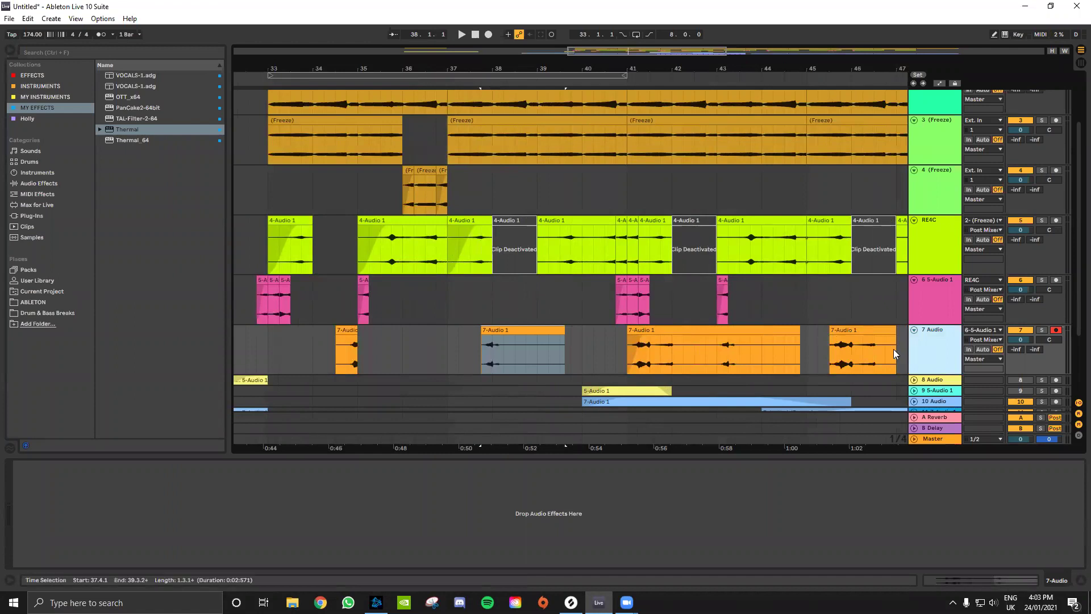
pyautogui.hotkey('ctrl', 't')
pyautogui.moveTo(533, 358); pyautogui.dragTo(533, 407)
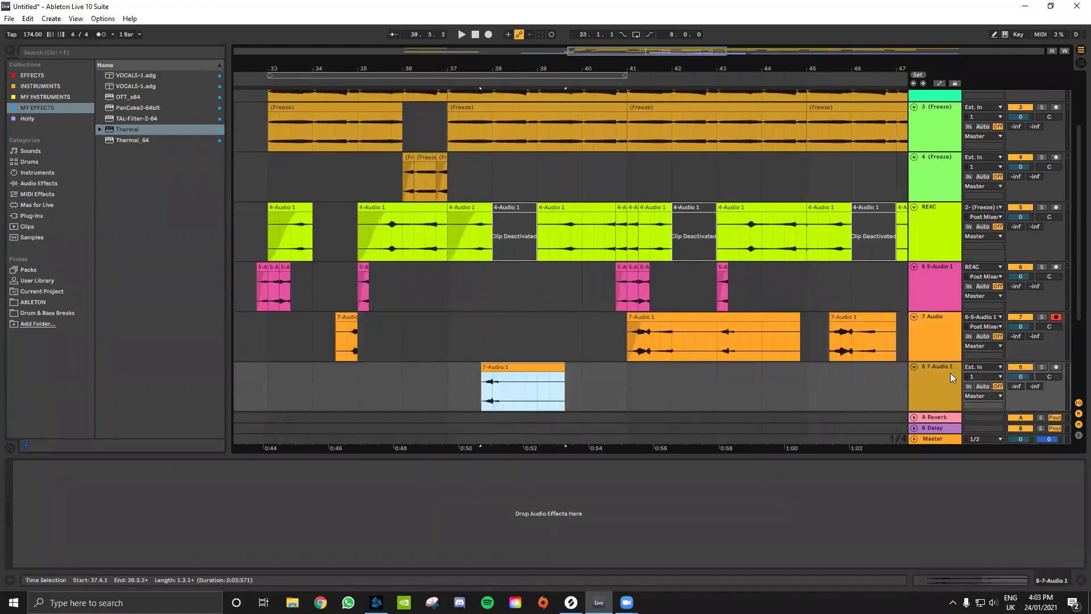
# Add Reverb to track 8 and automate its Dry/Wet to rise in a curve from 0 to 100 percent near the clip's start.
pyautogui.click(35, 77)
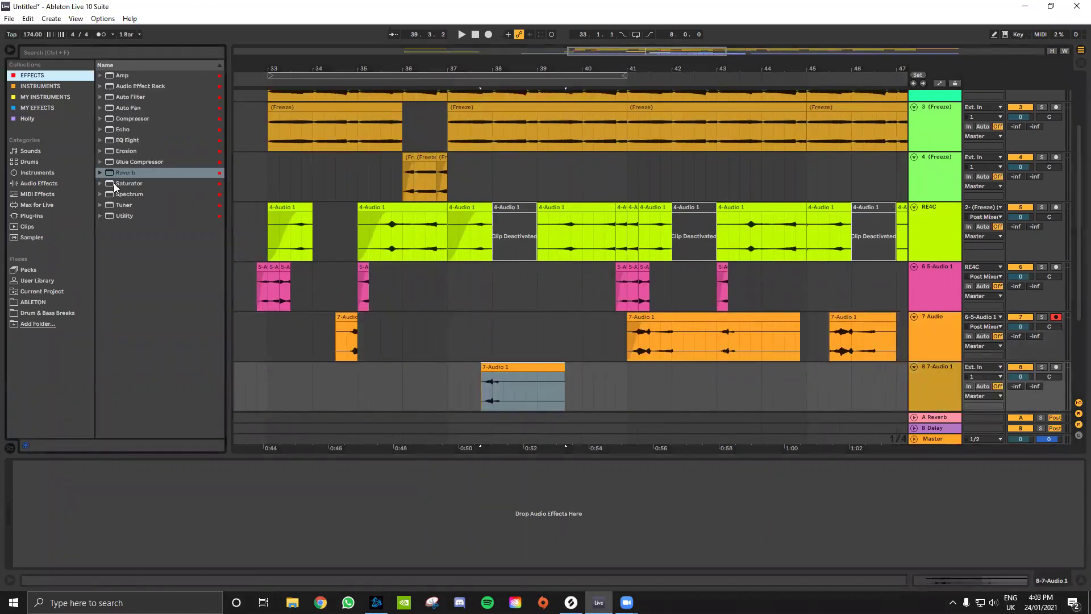
pyautogui.press('Right')
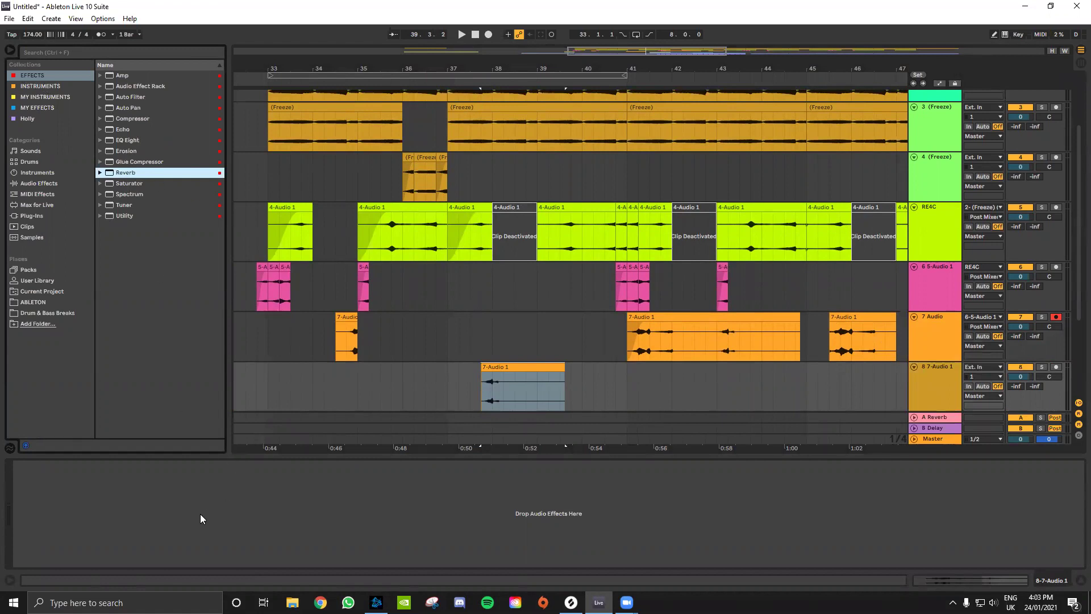
pyautogui.moveTo(209, 228); pyautogui.dragTo(167, 514)
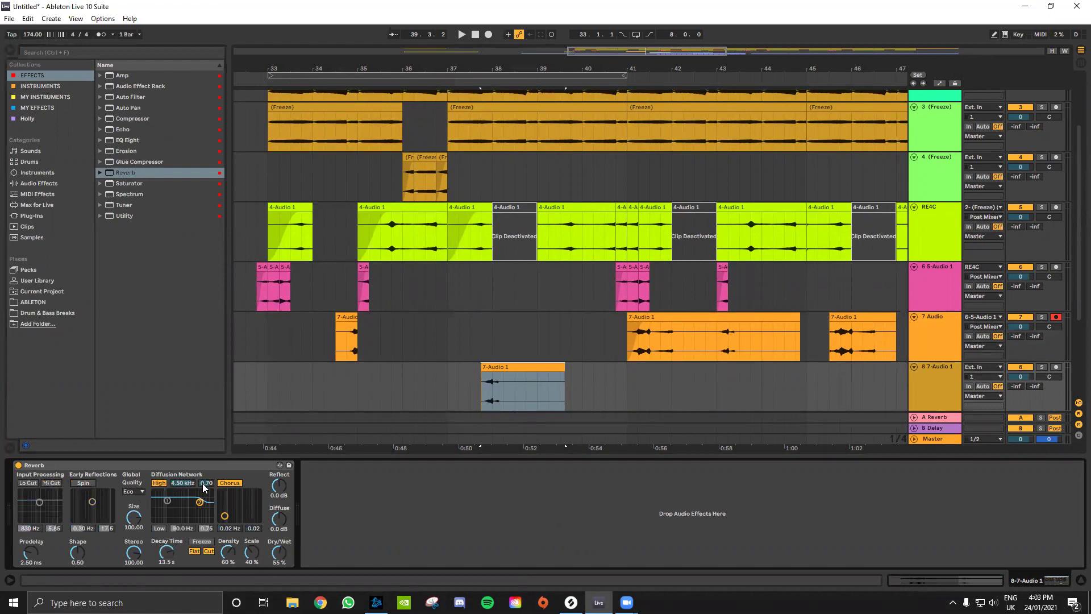
pyautogui.rightClick(279, 555)
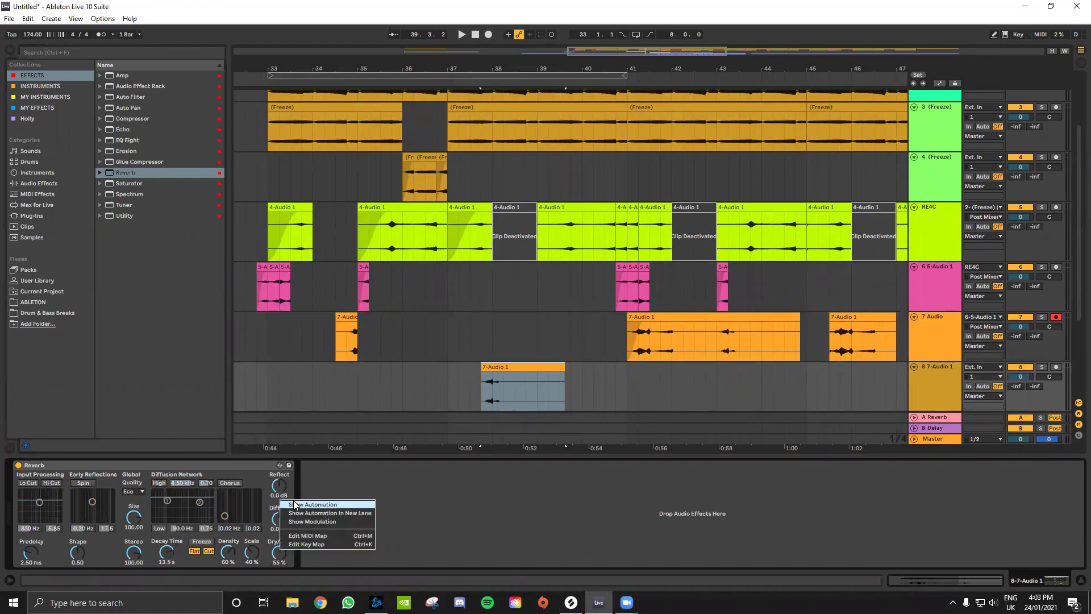
pyautogui.click(333, 528)
pyautogui.moveTo(493, 389)
pyautogui.mouseDown()
pyautogui.moveTo(492, 409)
pyautogui.moveTo(500, 372)
pyautogui.mouseUp()
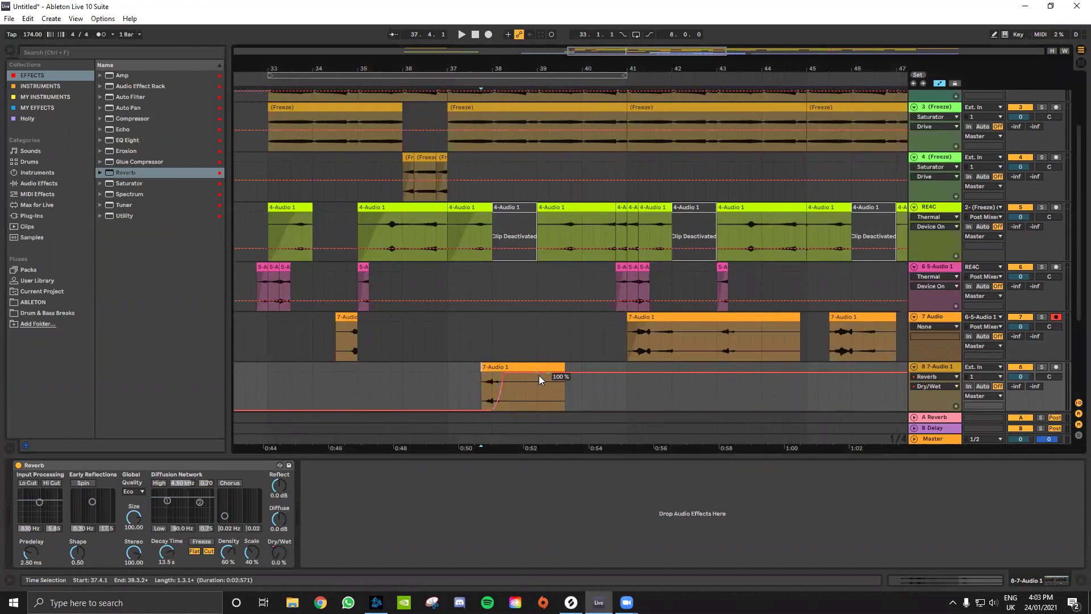
# Solo track 8, play its clip from 37.3.1 with a short fade-in added, and set the track volume to -5.7.
pyautogui.click(1042, 367)
pyautogui.press('space')
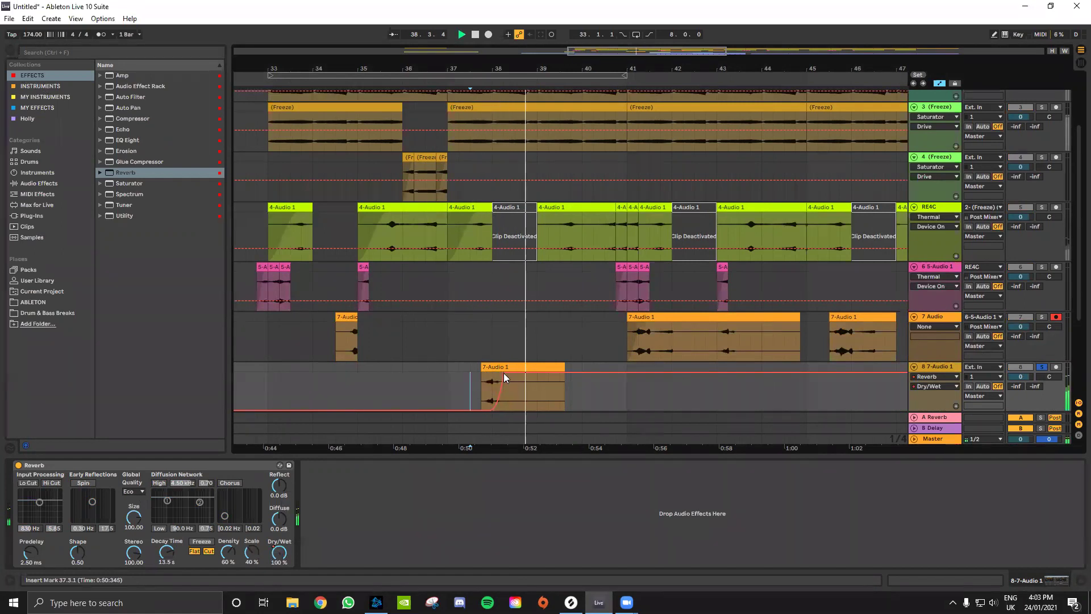
pyautogui.press('a')
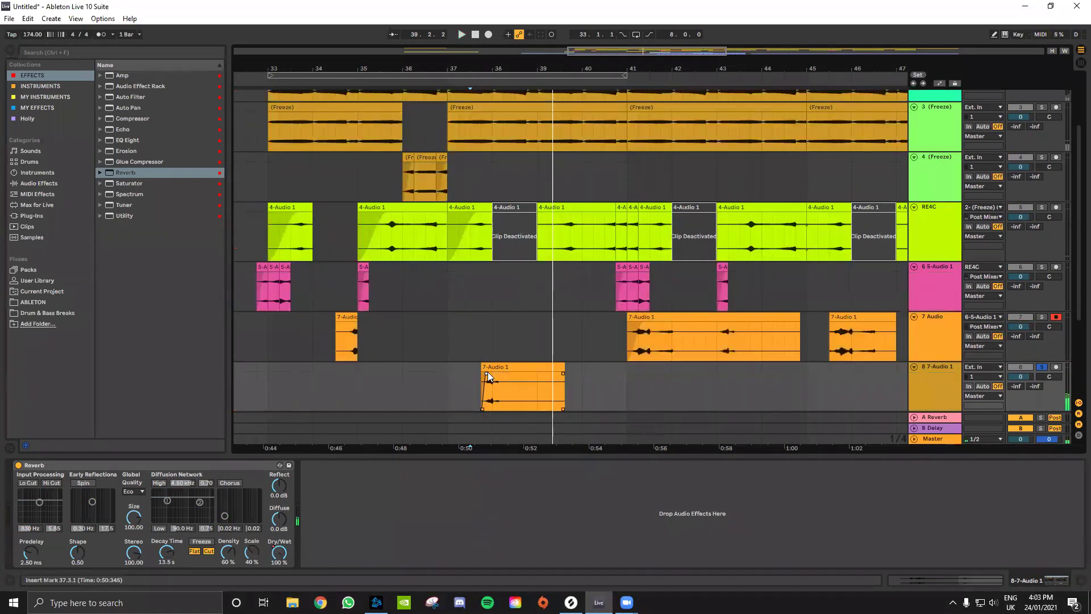
pyautogui.press('a')
pyautogui.press('space')
pyautogui.press('space')
pyautogui.click(1020, 368)
pyautogui.press('space')
pyautogui.press('space')
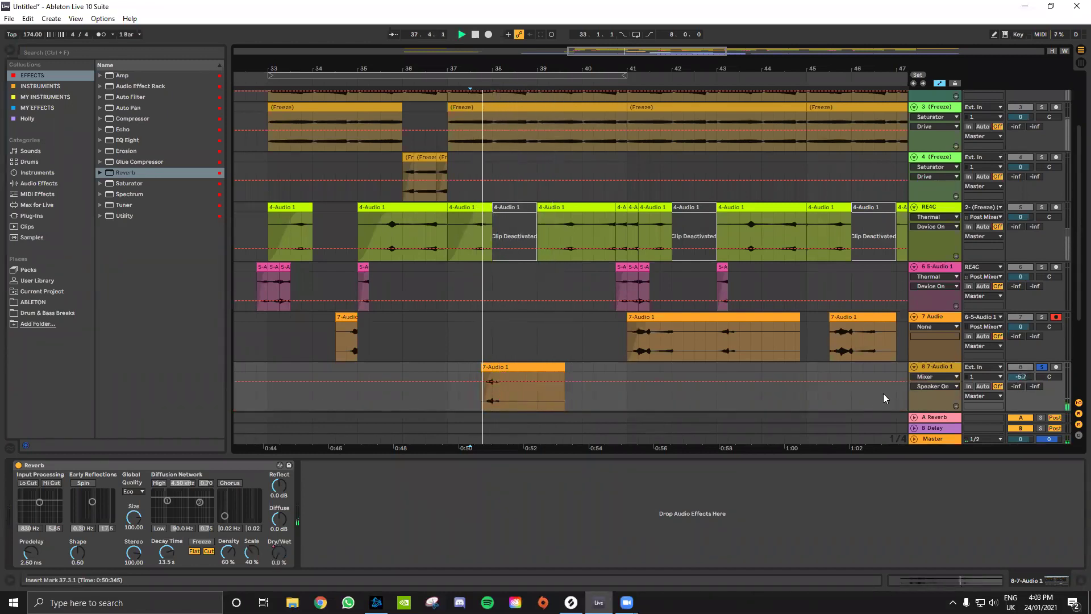
# Hide the automation, unsolo track 8, and set track 7's volume to -5.6 while playing the full mix from 32.3.1.
pyautogui.click(957, 368)
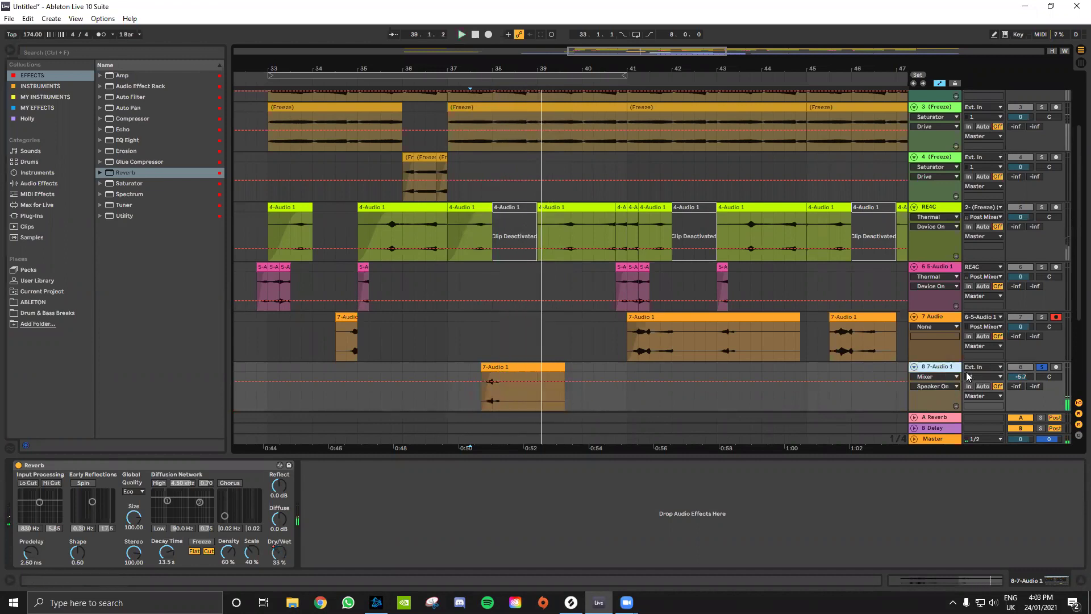
pyautogui.press('a')
pyautogui.click(1043, 367)
pyautogui.scroll(-4, 390, 337)
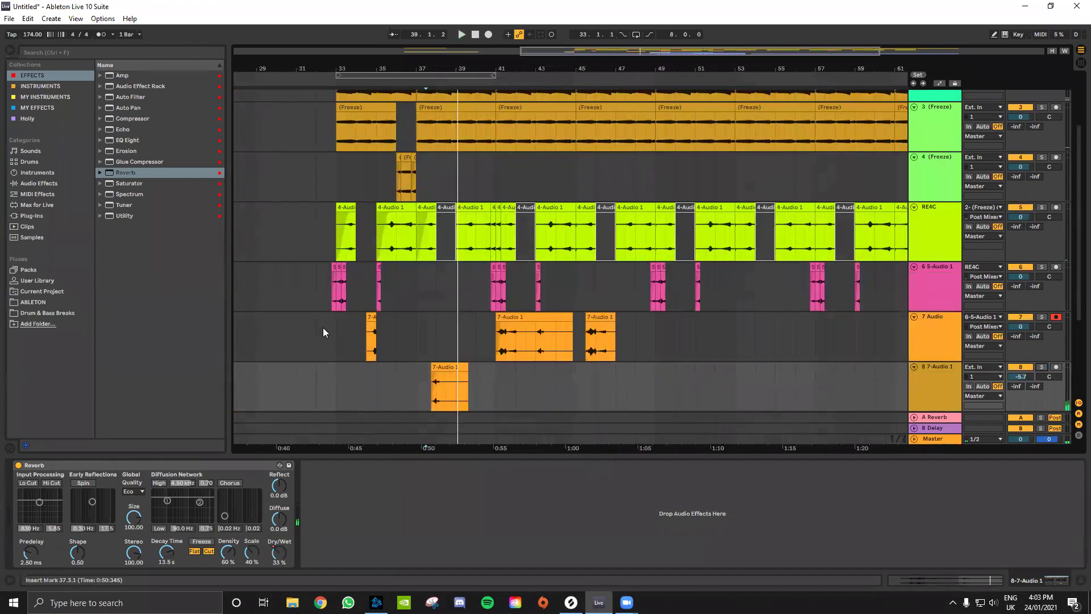
pyautogui.click(327, 327)
pyautogui.press('space')
pyautogui.press('space')
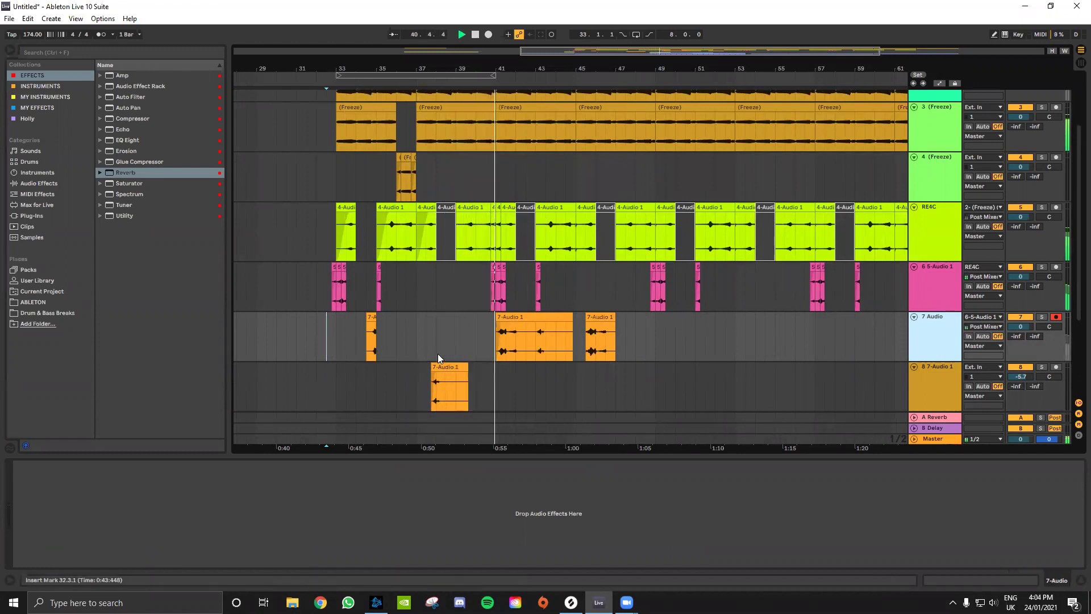
pyautogui.moveTo(1024, 327); pyautogui.dragTo(1023, 342)
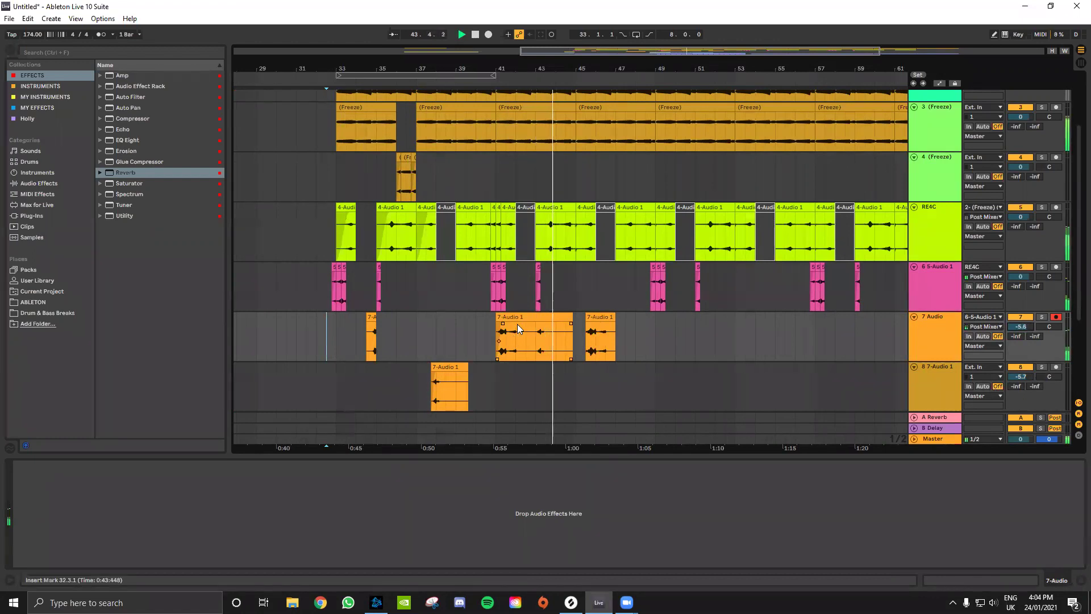
# Duplicate track 7's 33.1.1 to 49.1.1 section directly after itself.
pyautogui.scroll(-5, 534, 285)
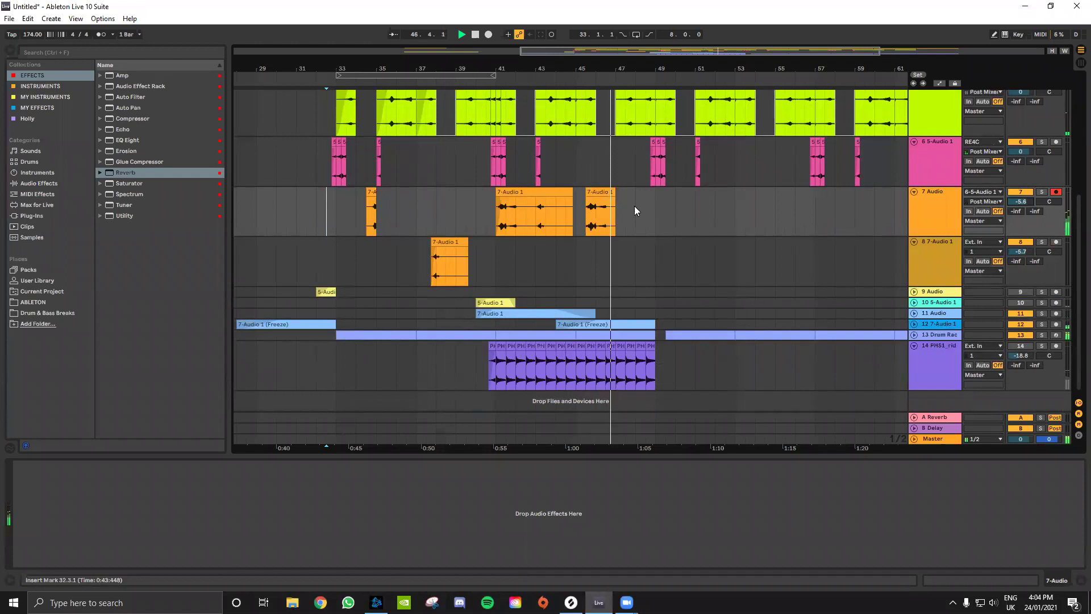
pyautogui.moveTo(341, 206); pyautogui.dragTo(486, 211)
pyautogui.keyDown('shift'); pyautogui.click(657, 226); pyautogui.keyUp('shift')
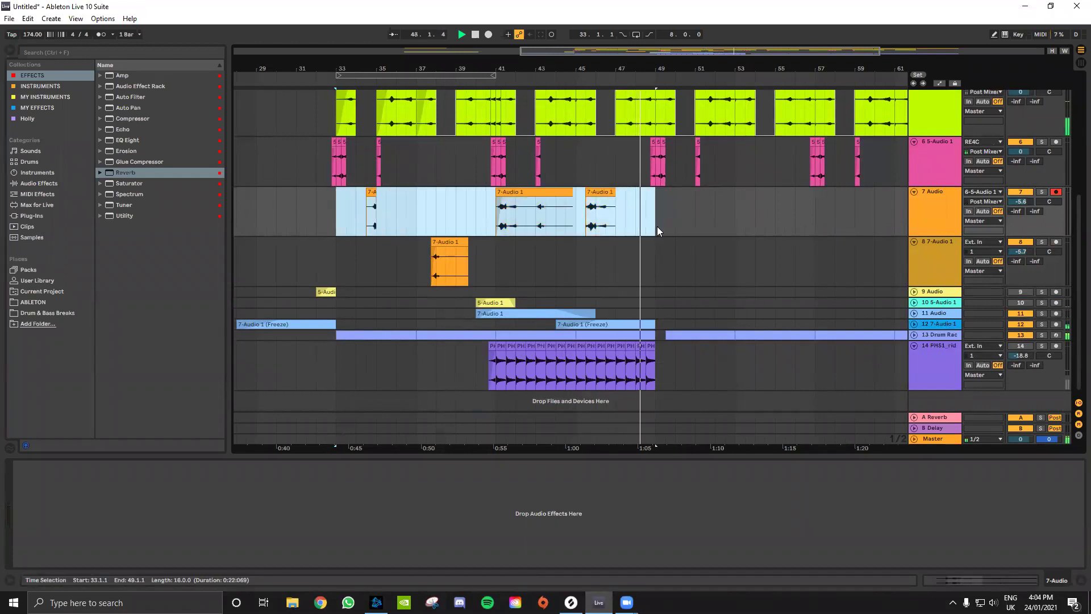
pyautogui.hotkey('ctrl', 'd')
# Stop playback and delete the short clip at 34.3.1 on track 7.
pyautogui.click(708, 257)
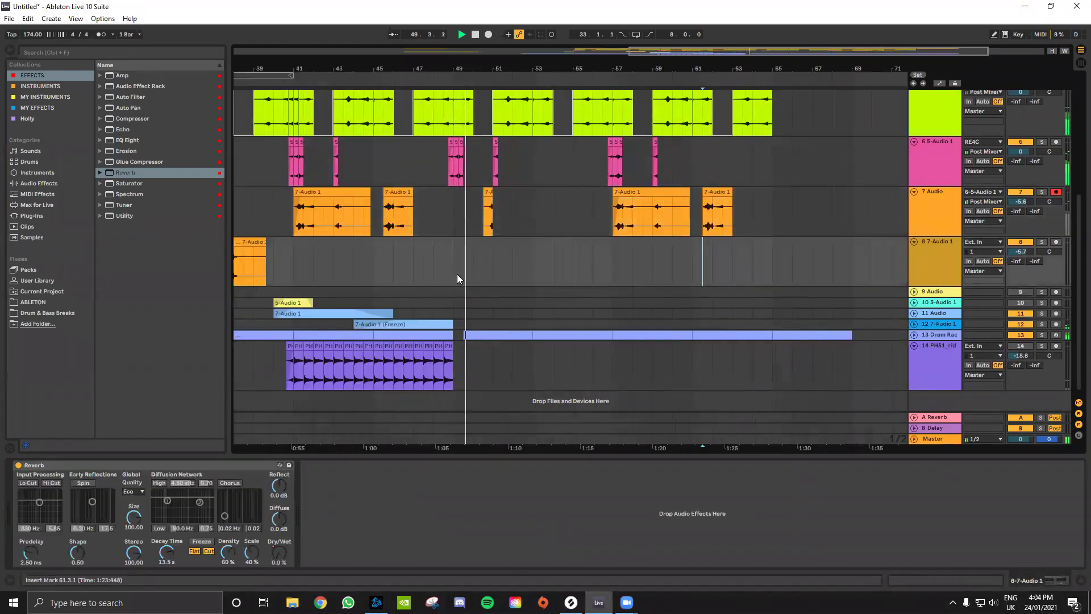
pyautogui.press('-')
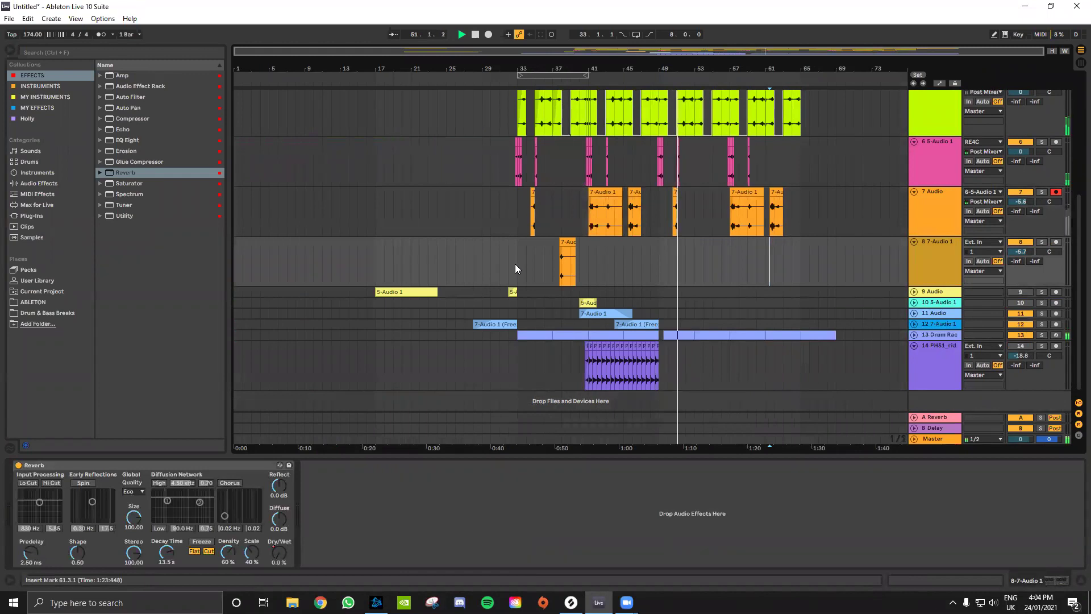
pyautogui.click(532, 190)
pyautogui.press('space')
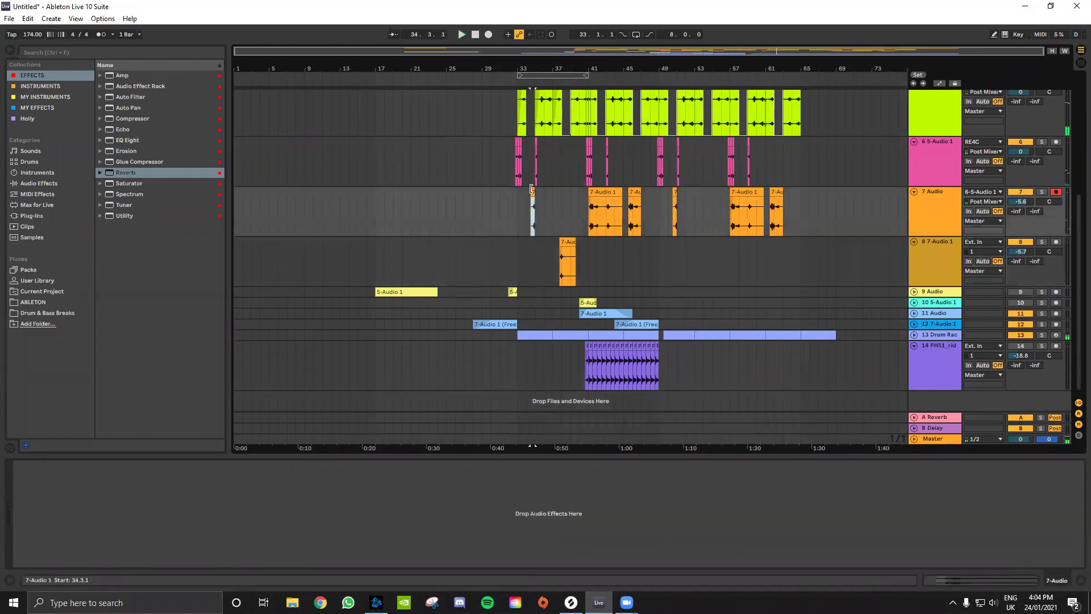
pyautogui.click(517, 204)
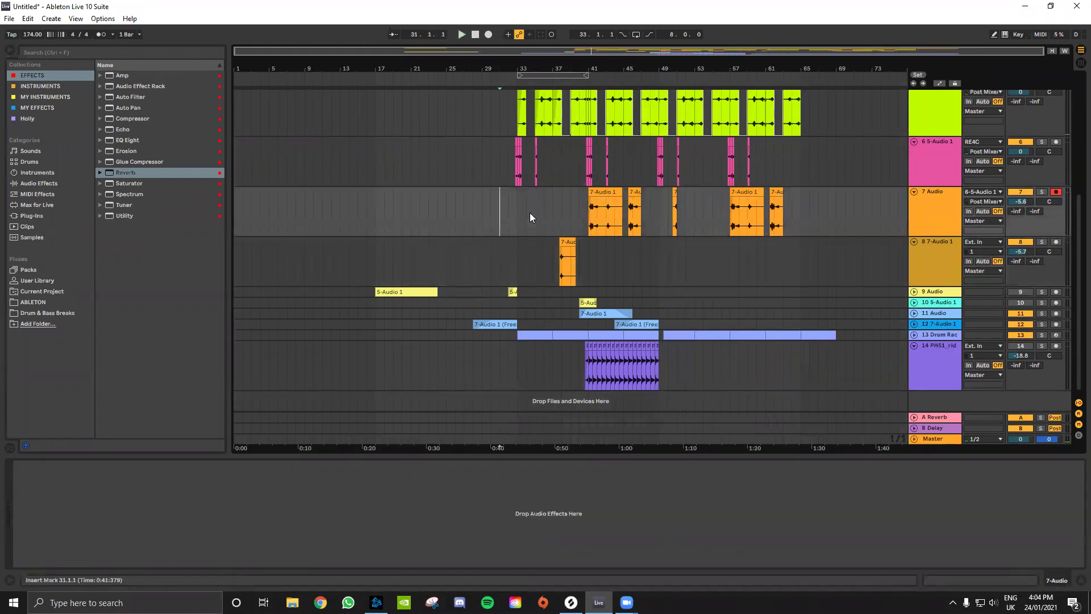
# Move track 8's reverb clip to start at 40.4.1, auditioning its placement from 36.3.1.
pyautogui.scroll(3, 564, 236)
pyautogui.click(571, 243)
pyautogui.moveTo(572, 243); pyautogui.dragTo(612, 242)
pyautogui.click(533, 250)
pyautogui.press('space')
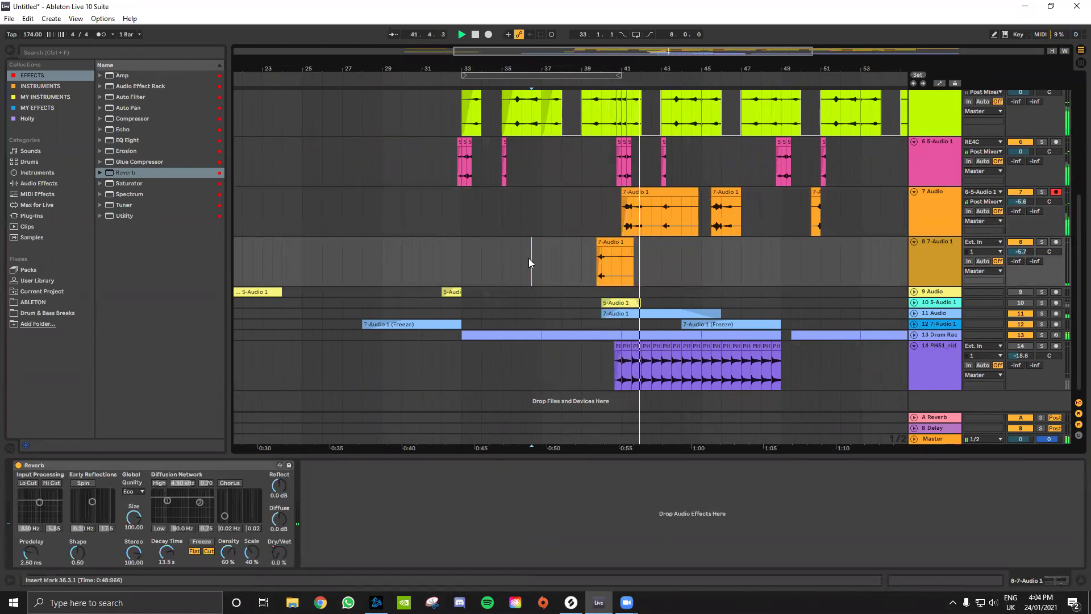
pyautogui.moveTo(624, 241)
pyautogui.mouseDown()
pyautogui.moveTo(651, 245)
pyautogui.moveTo(620, 262)
pyautogui.mouseUp()
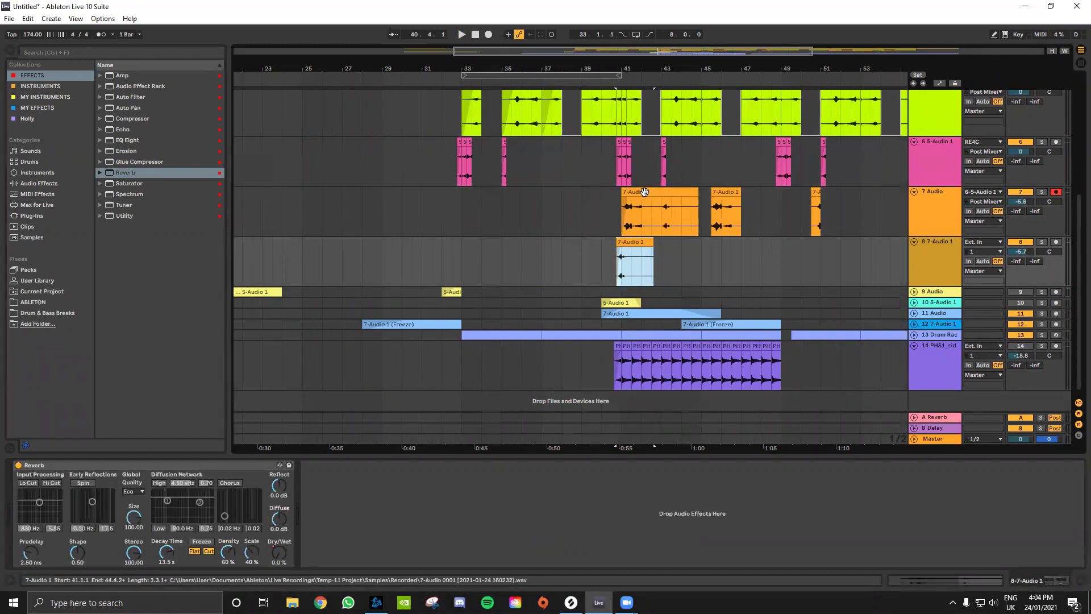
# Delete the two track 7 clips that follow the 41.1.1 clip.
pyautogui.click(726, 192)
pyautogui.press('Delete')
pyautogui.moveTo(840, 204); pyautogui.dragTo(789, 216)
# Audition tracks 6 and 7 in solo from just before bar 41 and set track 7's volume to -9.4.
pyautogui.click(623, 193)
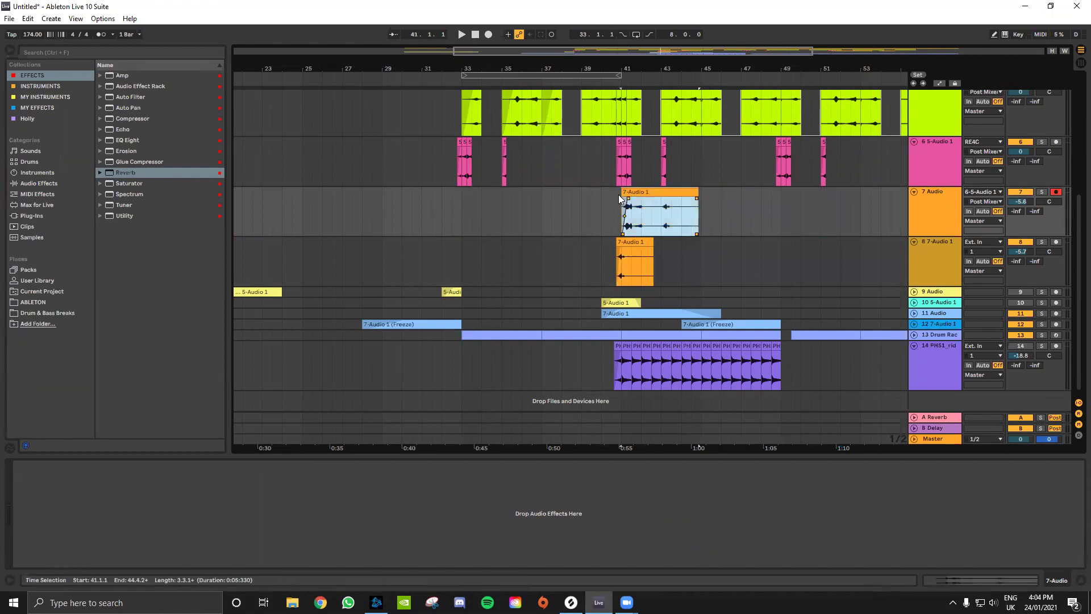
pyautogui.click(614, 174)
pyautogui.press('space')
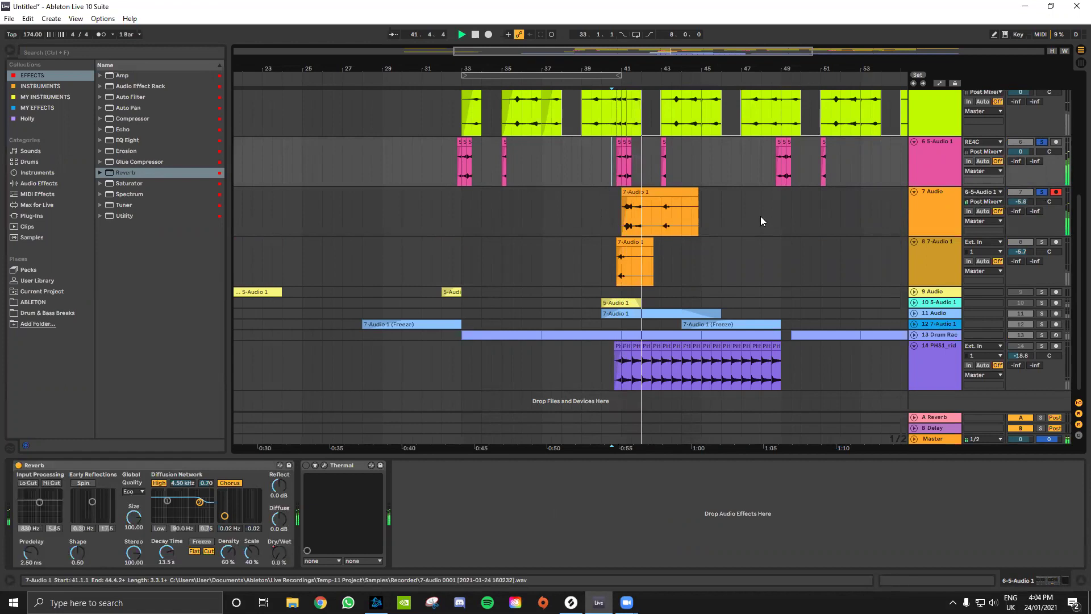
# Add EQ Eight to track 7 and set its low-cut band to 115 Hz during playback.
pyautogui.click(930, 208)
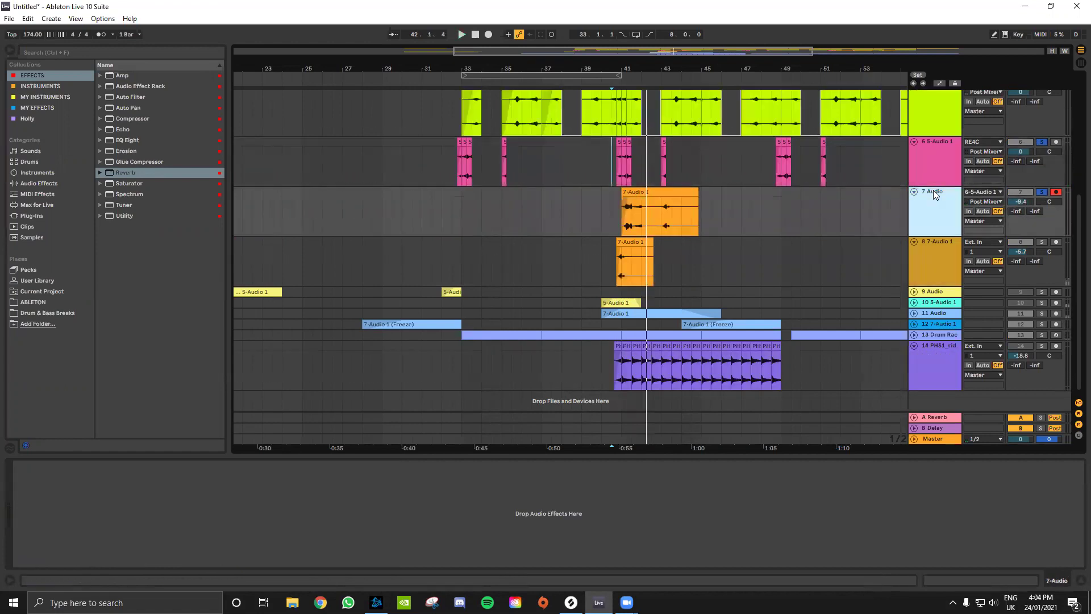
pyautogui.moveTo(125, 140); pyautogui.dragTo(170, 523)
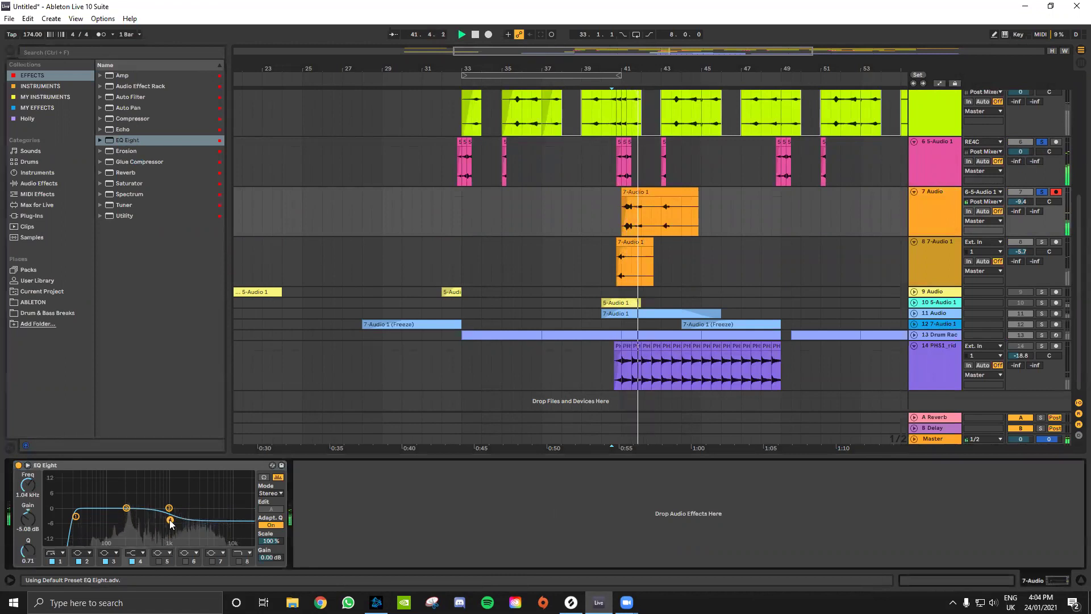
pyautogui.press('space')
pyautogui.click(76, 516)
pyautogui.moveTo(30, 484); pyautogui.dragTo(31, 480)
pyautogui.press('space')
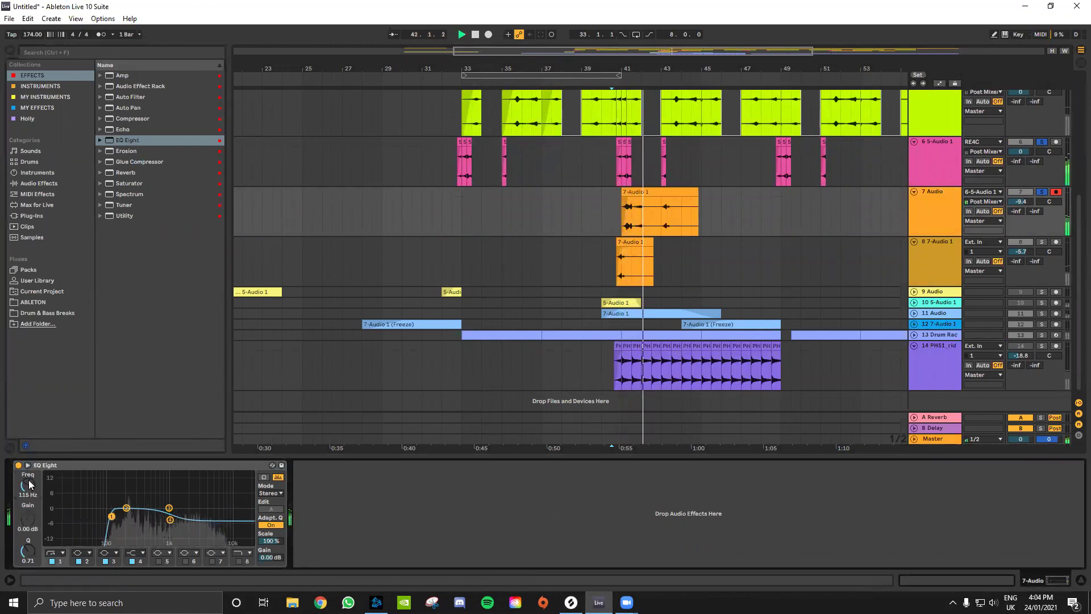
# Stop playback with the insert marker at 32.1.1 and hide the device view.
pyautogui.click(442, 227)
pyautogui.press('space')
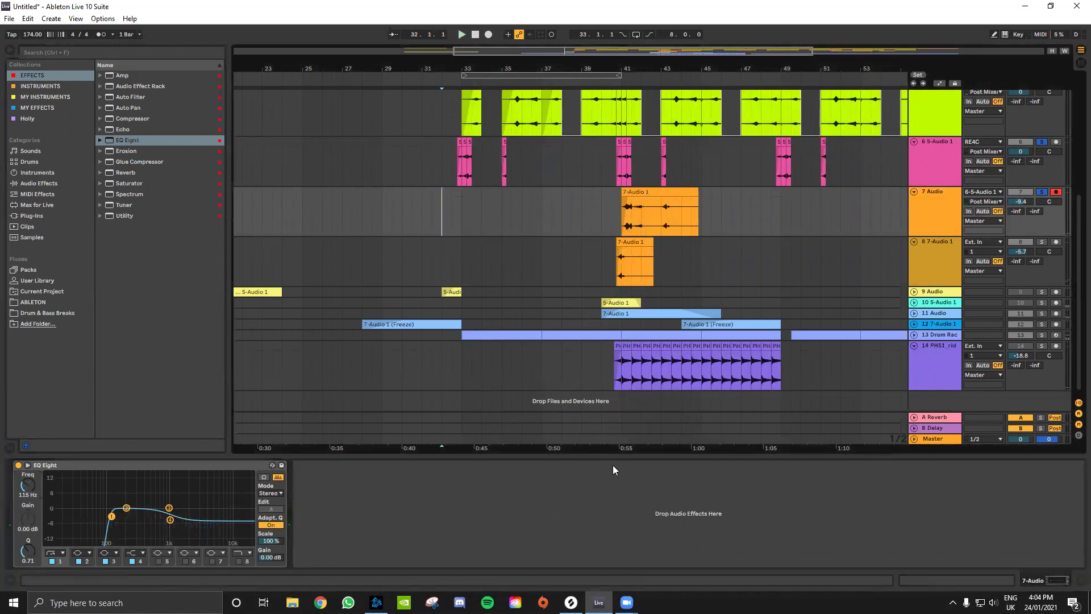
pyautogui.moveTo(616, 455); pyautogui.dragTo(613, 500)
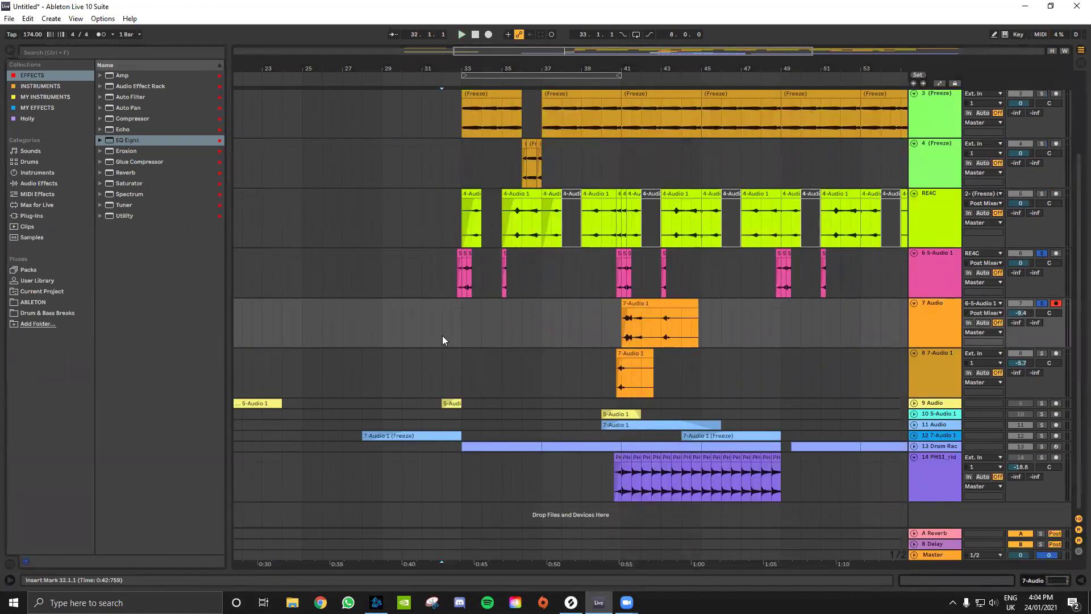
pyautogui.scroll(-3, 455, 335)
pyautogui.scroll(3, 475, 329)
# Select all tracks and fold them together into a compact arrangement view.
pyautogui.click(914, 305)
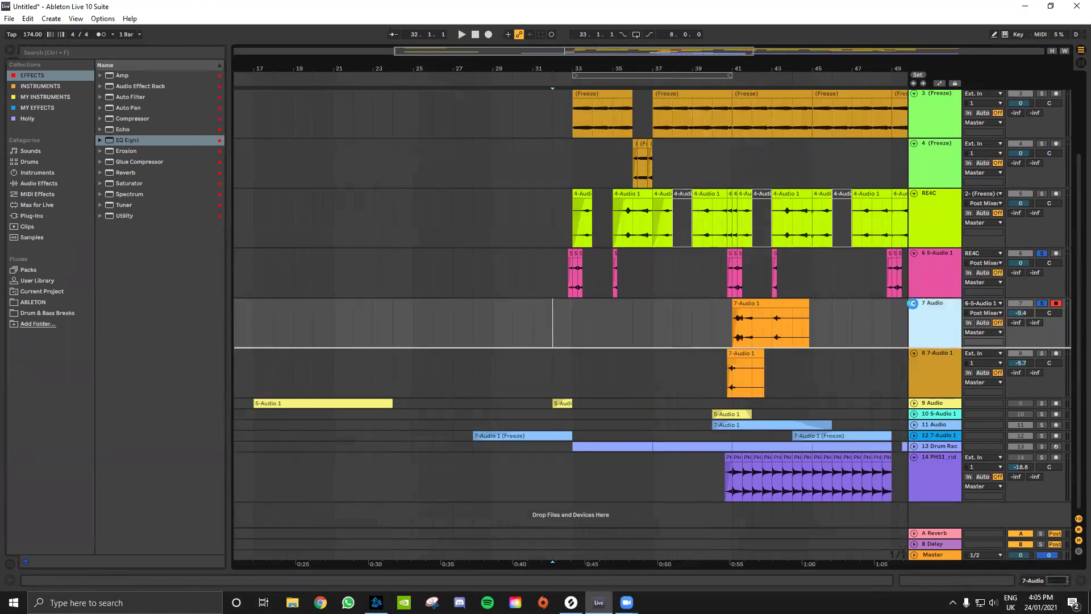
pyautogui.hotkey('ctrl', 'd')
pyautogui.hotkey('ctrl', 'a')
pyautogui.hotkey('ctrl', 'z')
pyautogui.hotkey('ctrl', 'a')
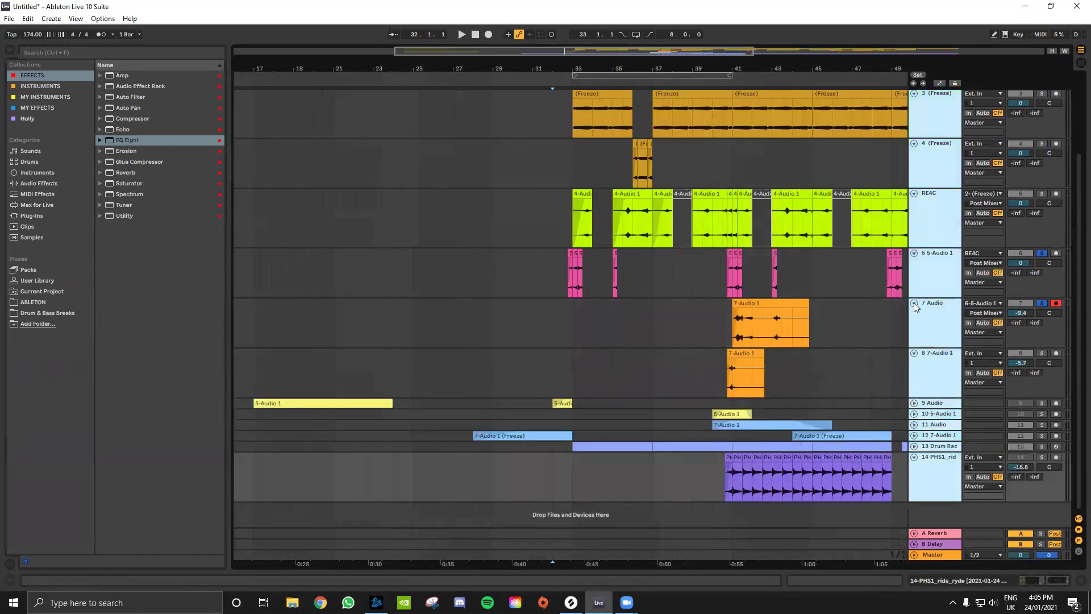
pyautogui.click(913, 303)
# Unsolo tracks 6 and 7 and play the full arrangement from 31.1.1.
pyautogui.click(559, 200)
pyautogui.press('space')
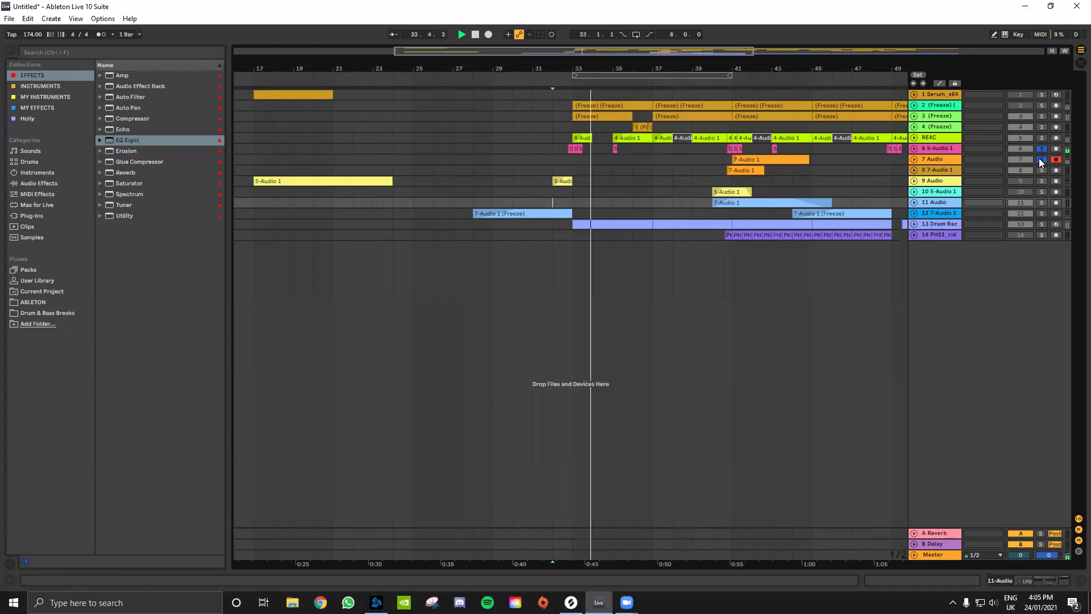
pyautogui.click(537, 200)
pyautogui.press('space')
pyautogui.click(533, 200)
pyautogui.scroll(-5, 533, 200)
pyautogui.press('space')
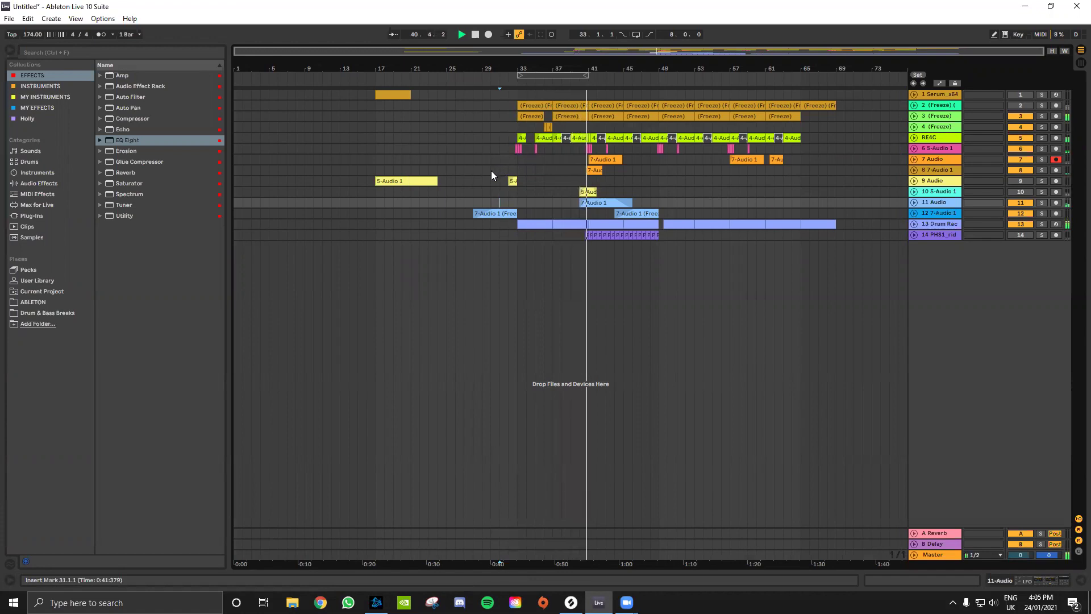
# Move track 7's 41.1.1 clip to start at 48.4.1 and unfold the track.
pyautogui.moveTo(604, 159); pyautogui.dragTo(673, 161)
pyautogui.scroll(5, 664, 170)
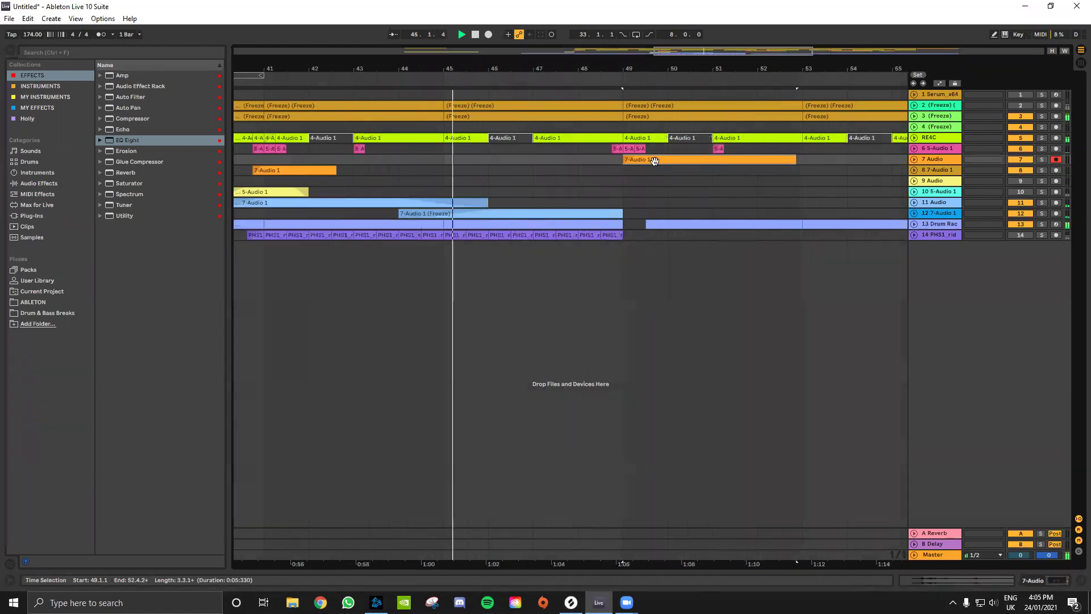
pyautogui.click(913, 159)
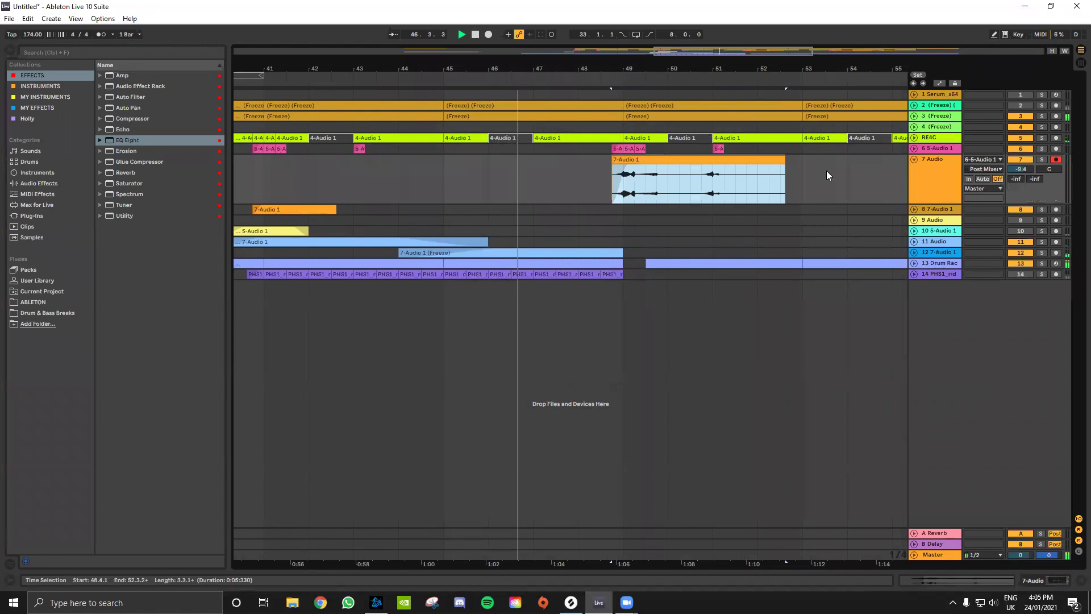
pyautogui.scroll(-2, 624, 218)
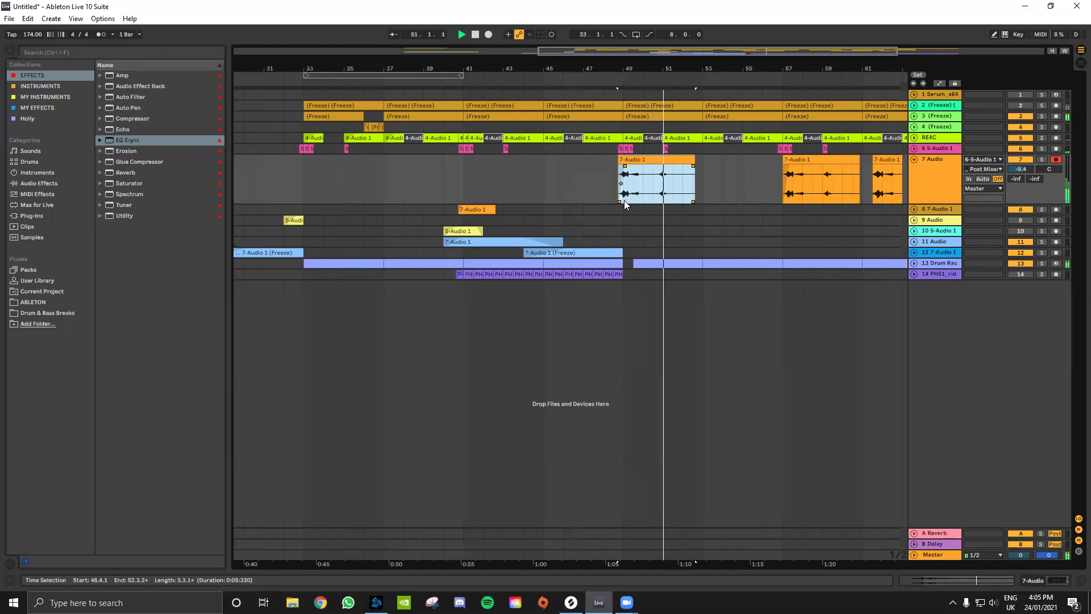
# Duplicate track 7's section from 50.3.1 to 53.1.1 directly after itself.
pyautogui.click(671, 179)
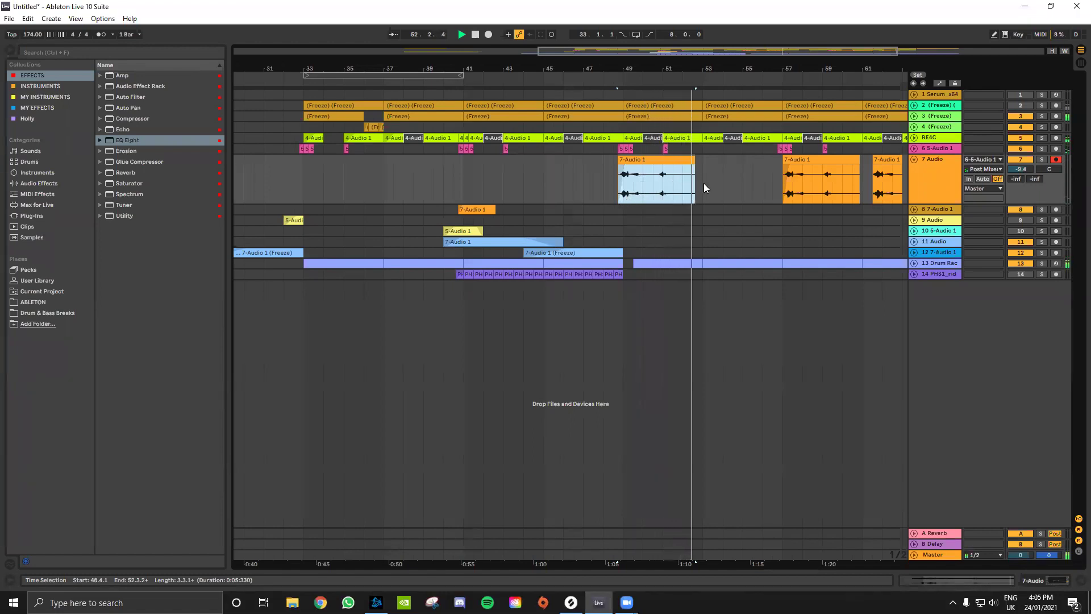
pyautogui.moveTo(654, 185); pyautogui.dragTo(699, 185)
pyautogui.hotkey('ctrl', 'd')
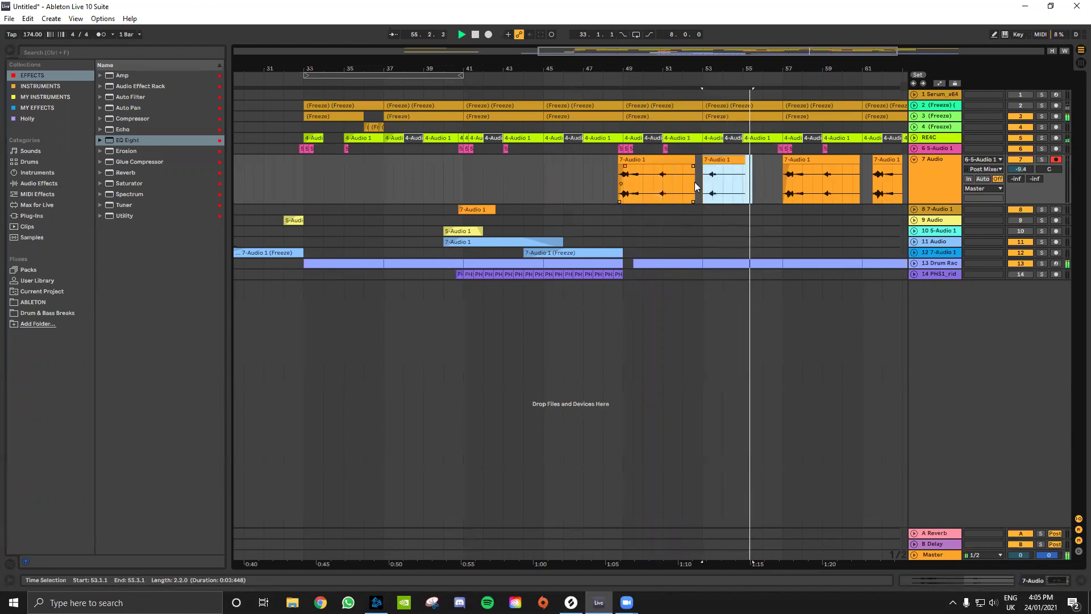
pyautogui.click(714, 230)
pyautogui.scroll(-5, 714, 227)
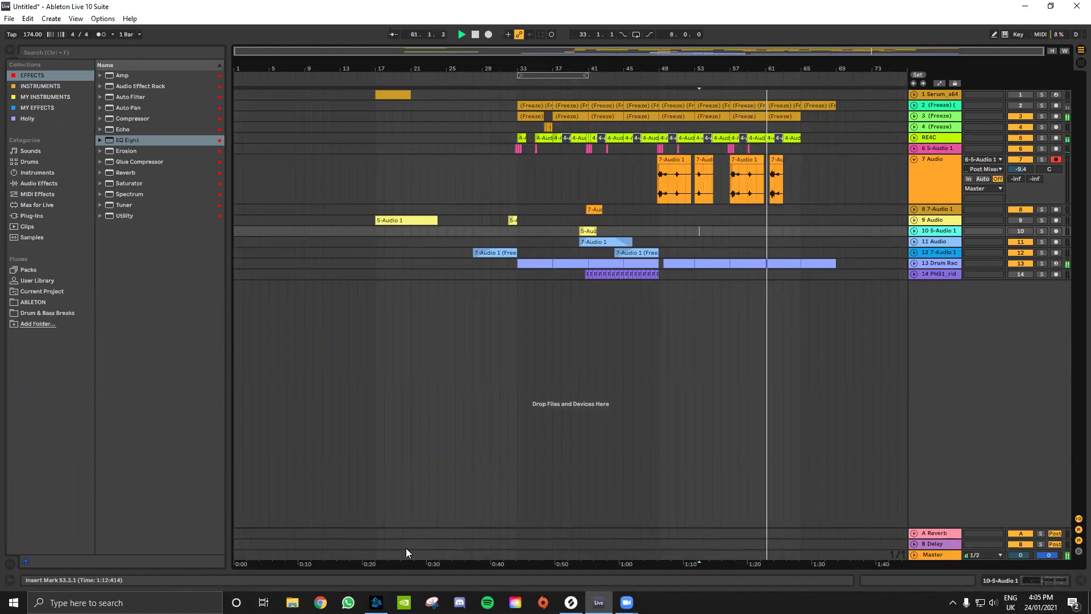
# Switch to Chrome, open Splice and browse the vocal shouts samples under Instruments.
pyautogui.click(320, 602)
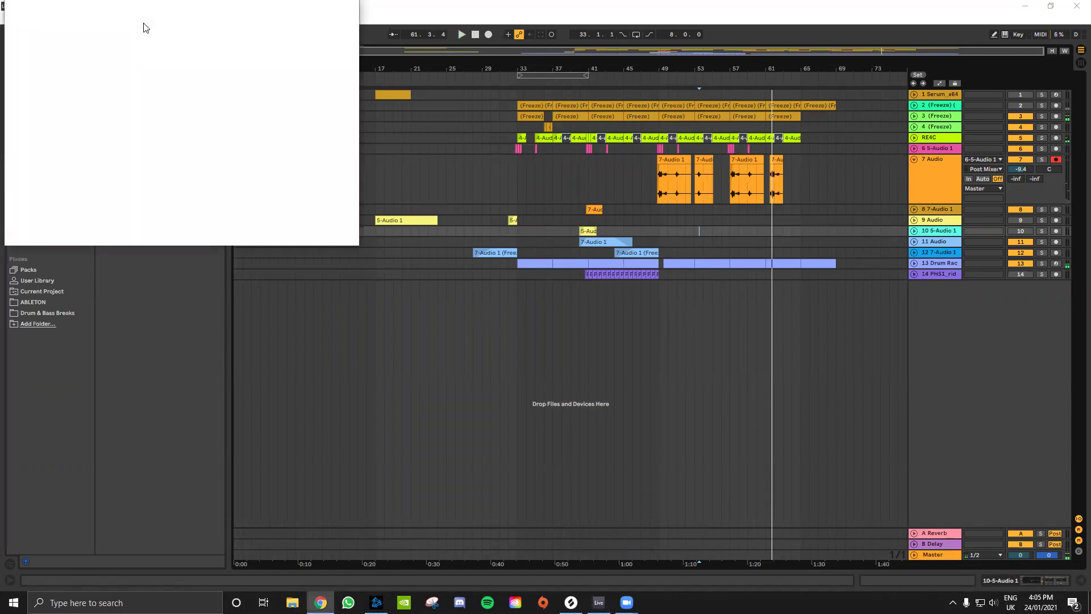
pyautogui.doubleClick(212, 16)
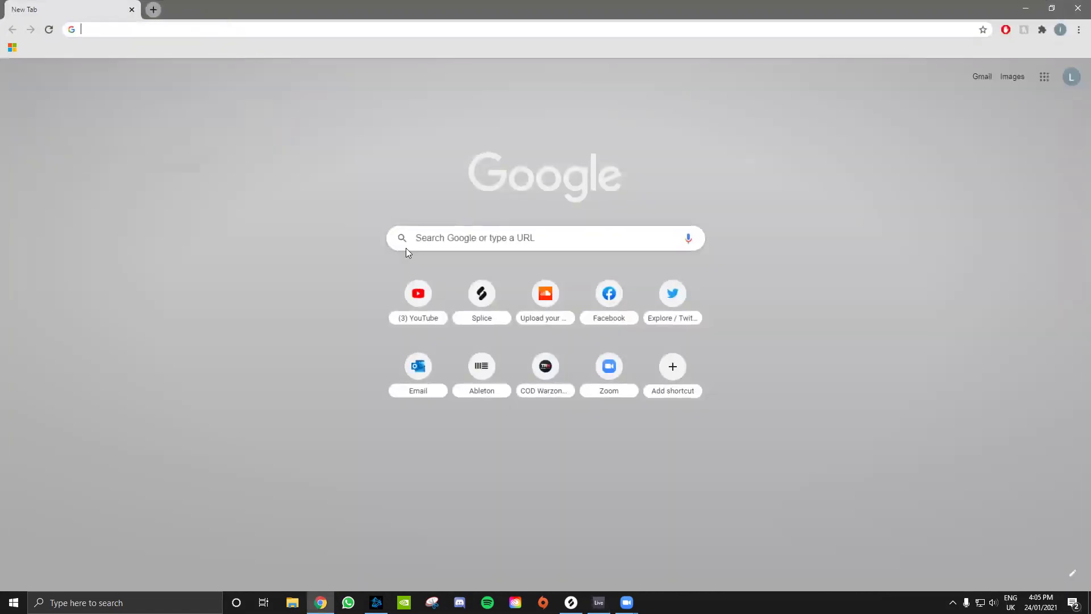
pyautogui.click(482, 296)
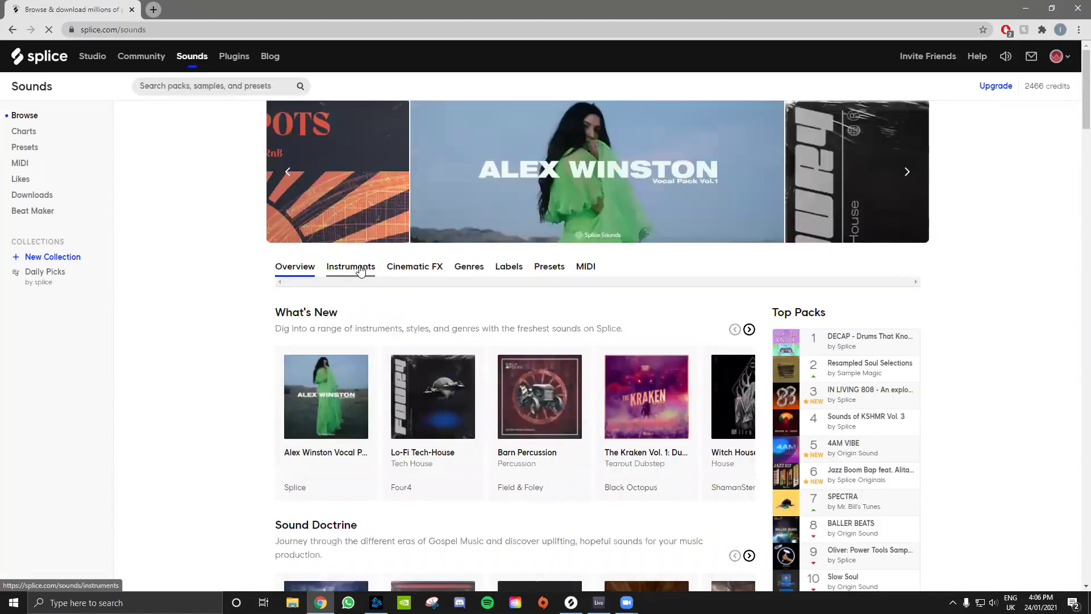
pyautogui.click(346, 269)
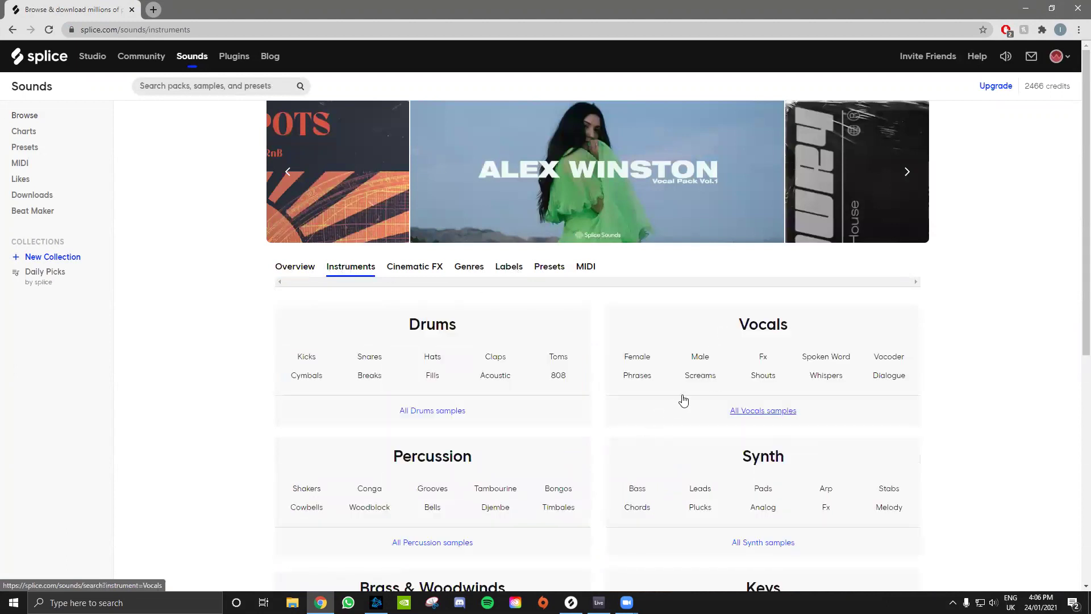
pyautogui.click(765, 378)
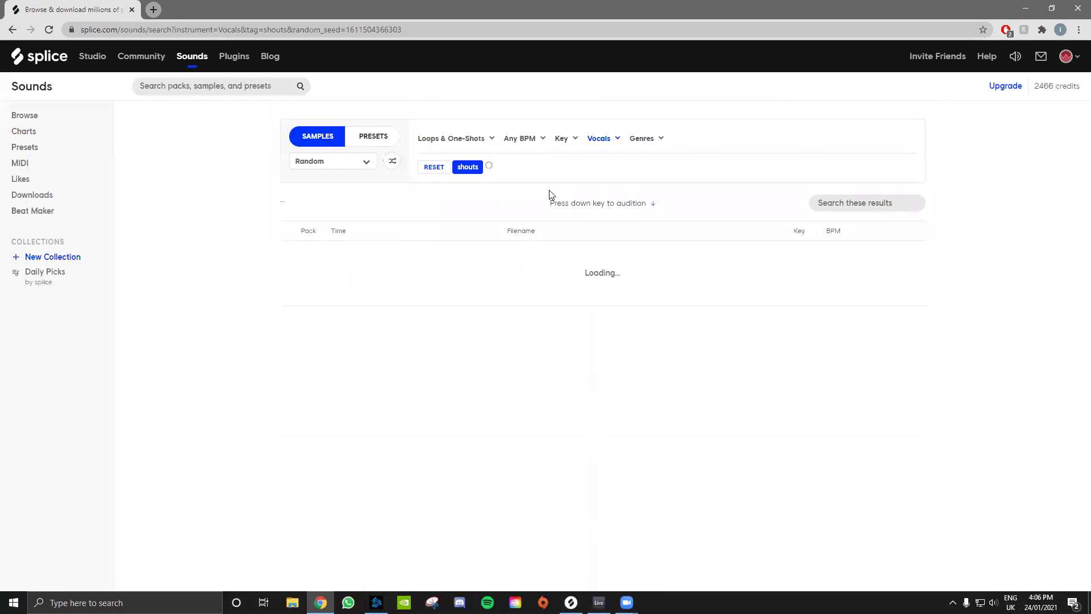
# Filter the vocal shouts by the root note F#.
pyautogui.click(558, 140)
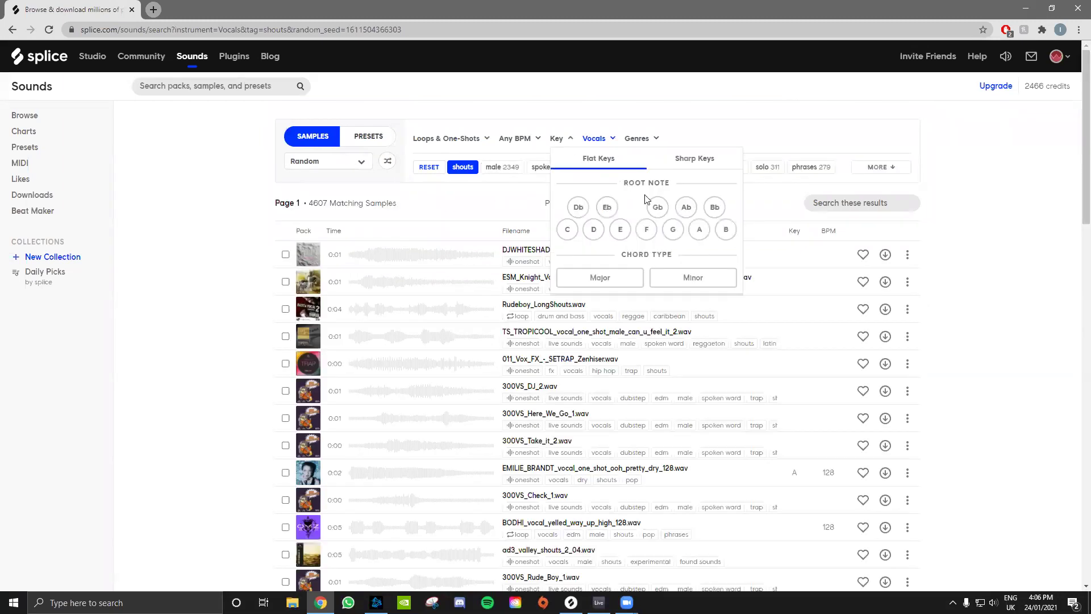
pyautogui.click(675, 171)
pyautogui.click(656, 215)
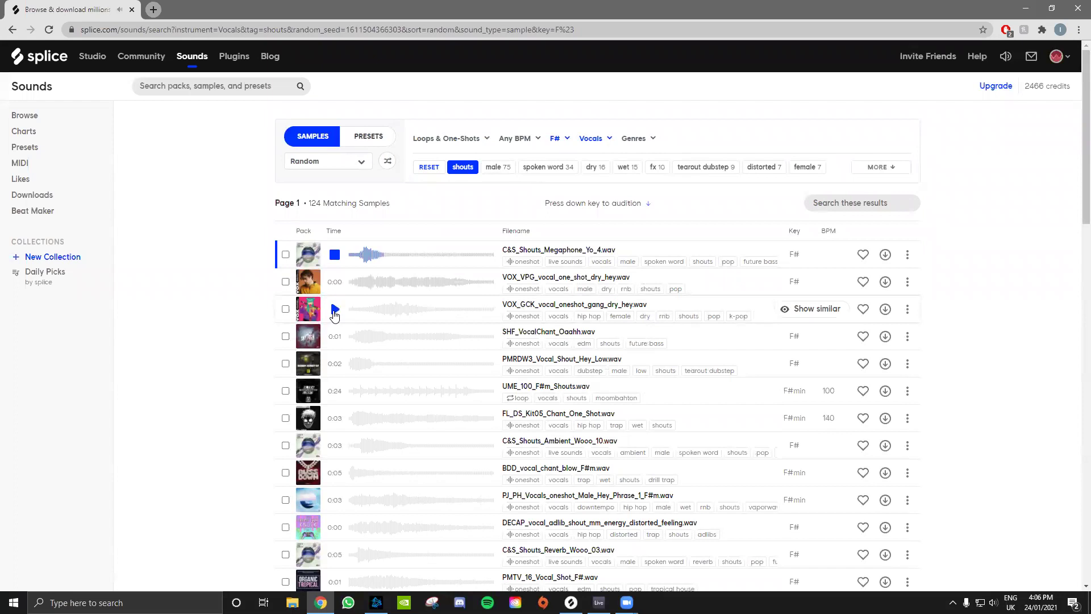
# Audition the F# shouts from VOX_GCK_vocal_oneshot_gang_dry_hey.wav through FL_DS_Kit05_Chant_One_Shot.wav.
pyautogui.click(335, 311)
pyautogui.click(335, 337)
pyautogui.click(334, 364)
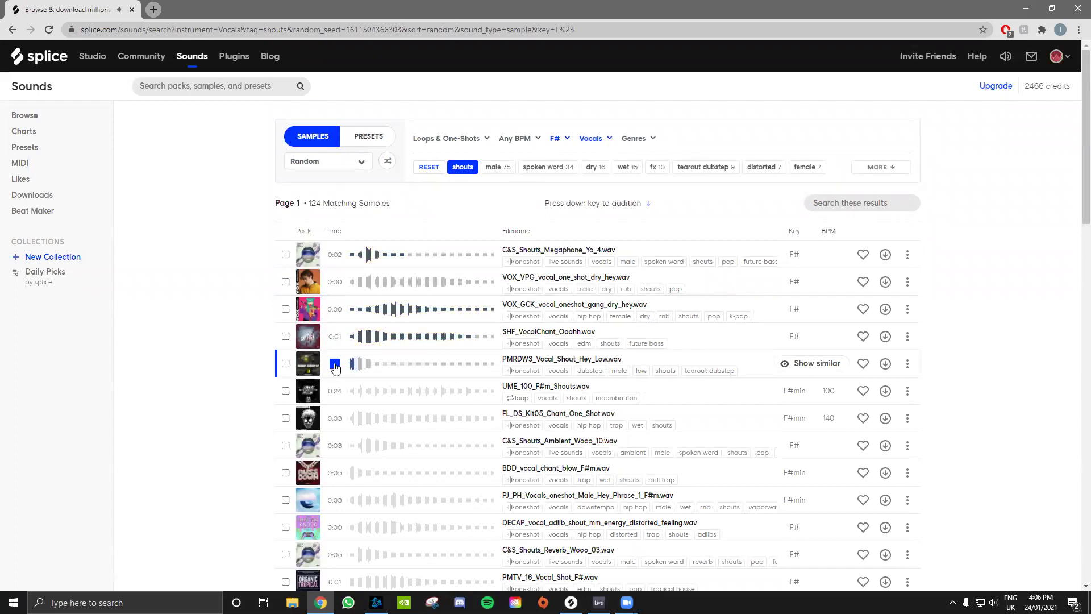
pyautogui.click(334, 391)
pyautogui.click(334, 418)
# Narrow the shouts to dry samples, audition several and download LS_122_Vocal_02_Hey_Layer_2_F#.wav.
pyautogui.click(591, 167)
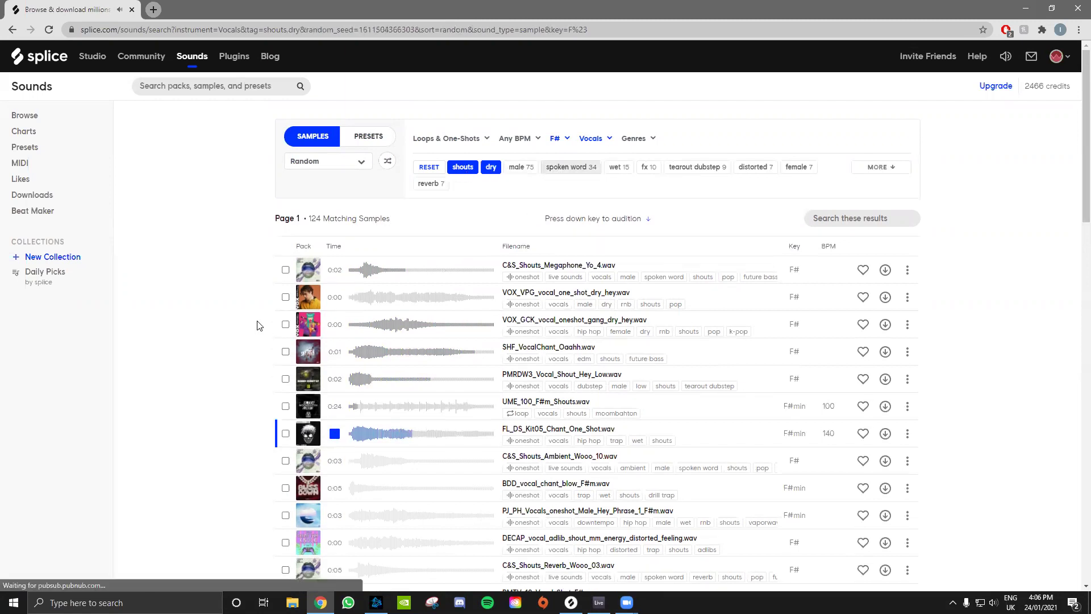
pyautogui.click(334, 311)
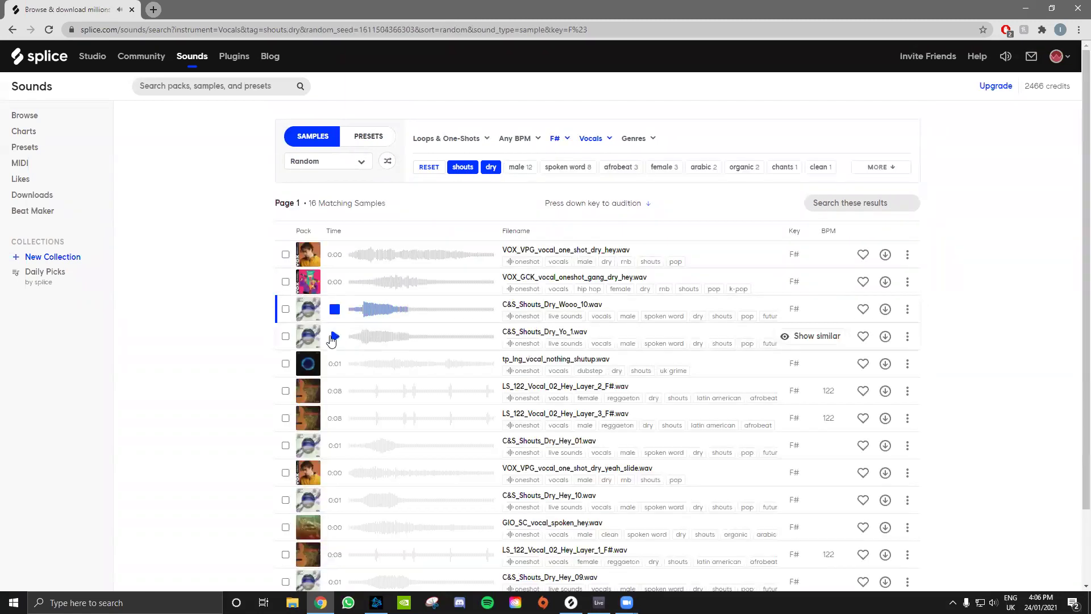
pyautogui.click(334, 369)
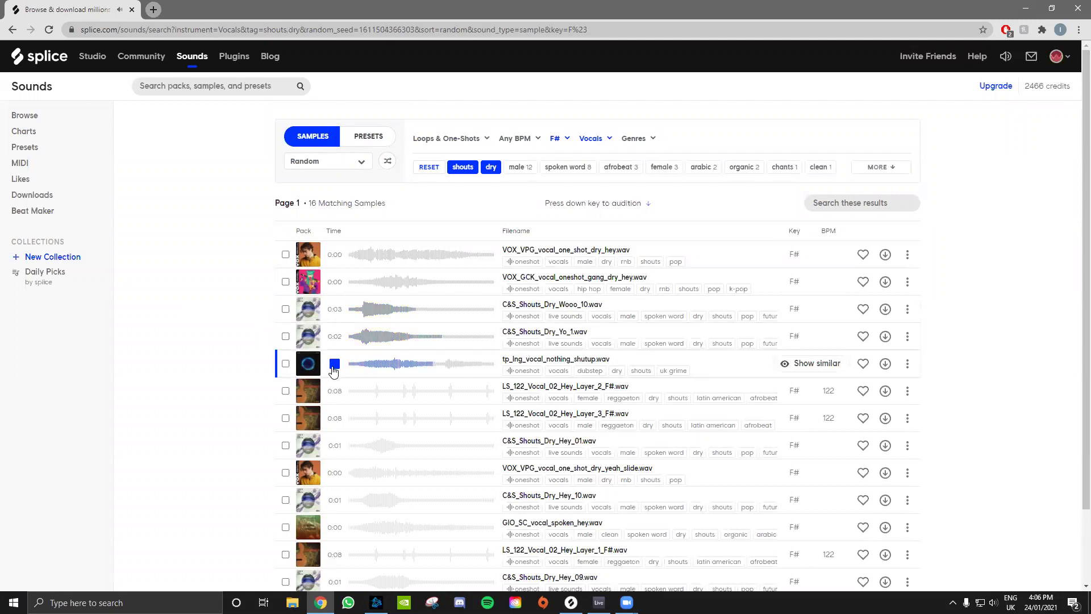
pyautogui.click(335, 391)
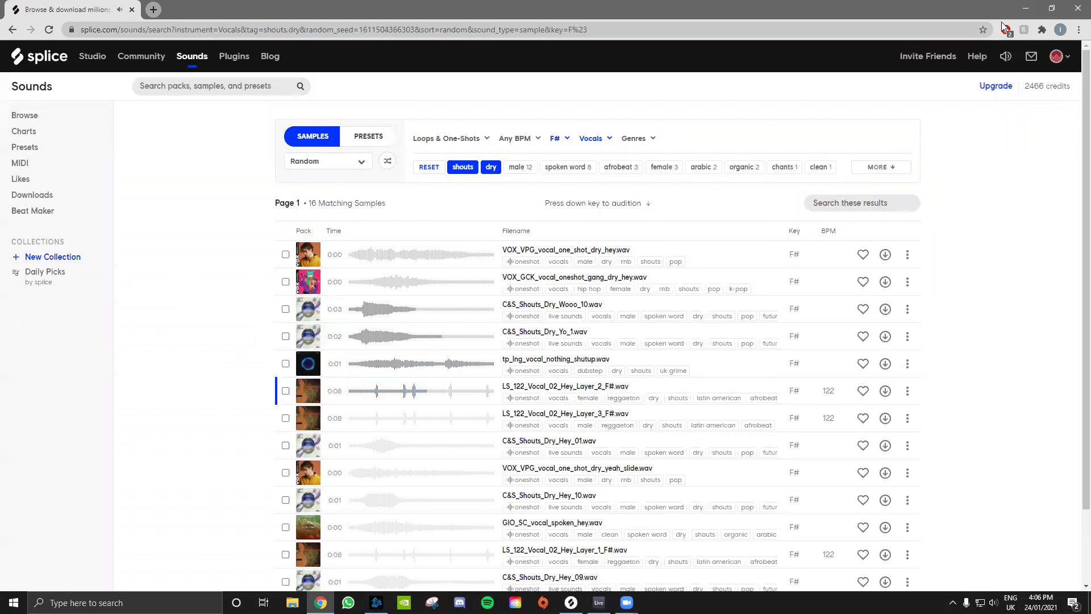
# Switch to the Splice app and place the downloaded Hey vocal on a new Ableton Live track at 33.1.1.
pyautogui.hotkey('alt', 'Tab')
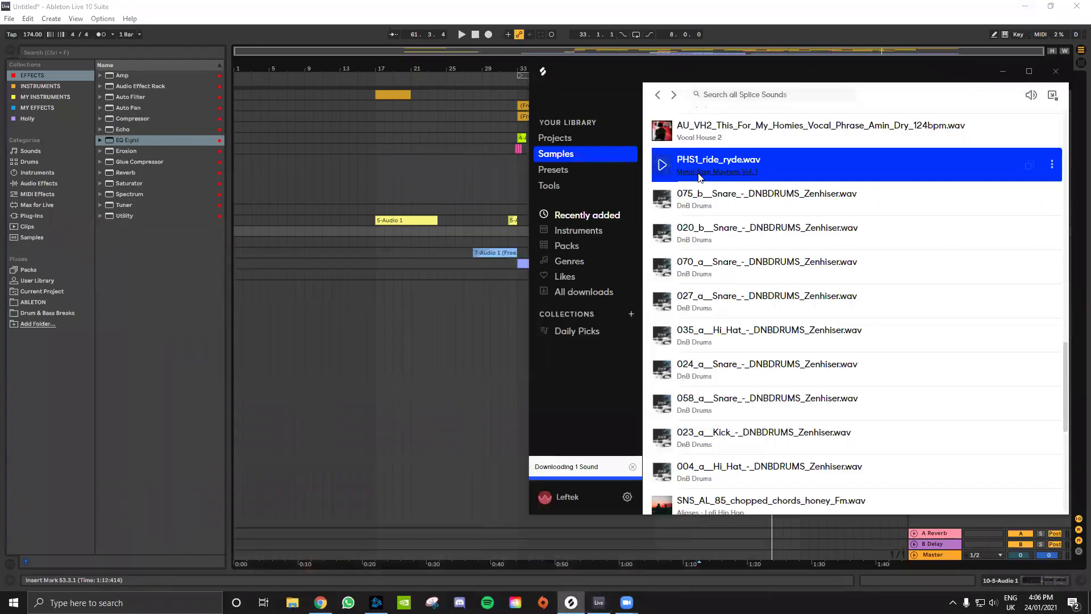
pyautogui.moveTo(762, 161); pyautogui.dragTo(501, 320)
pyautogui.moveTo(475, 285); pyautogui.dragTo(537, 290)
pyautogui.scroll(3, 537, 290)
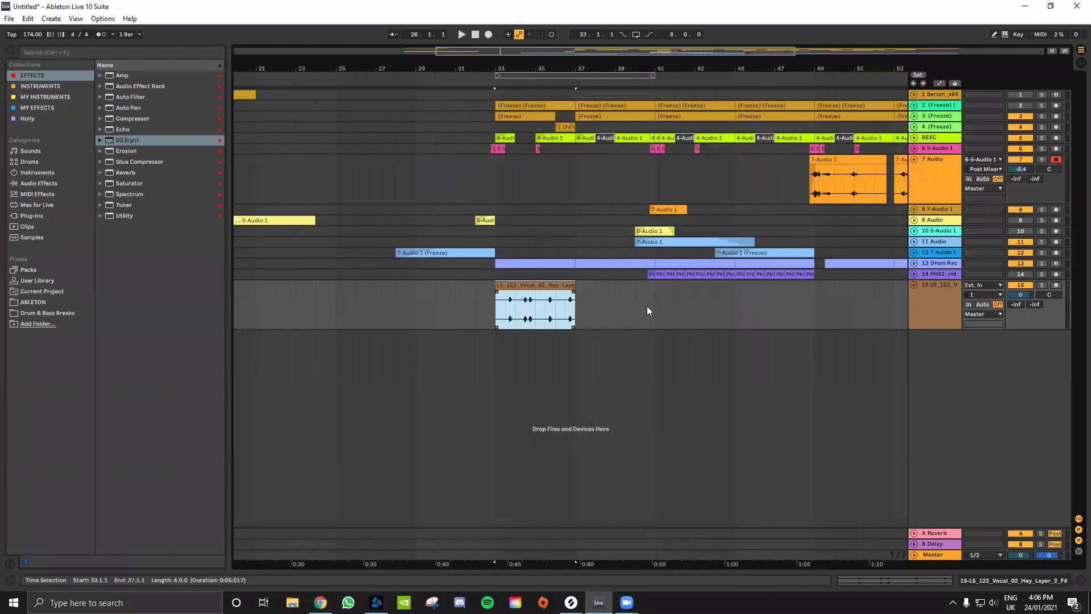
pyautogui.click(938, 308)
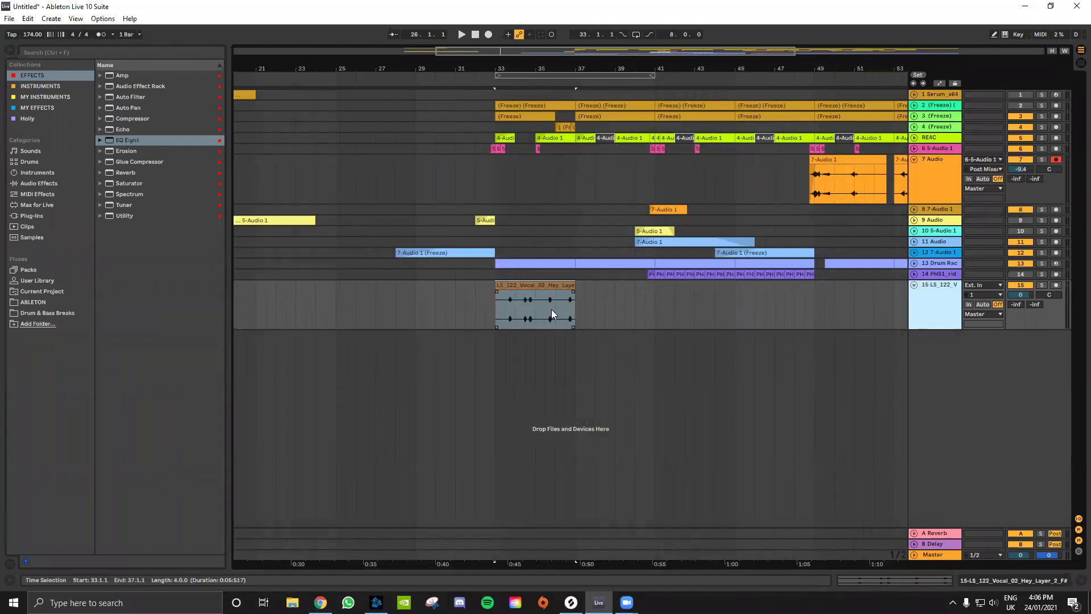
# Open the Hey vocal clip's sample settings and turn Warp off.
pyautogui.scroll(3, 569, 308)
pyautogui.doubleClick(470, 291)
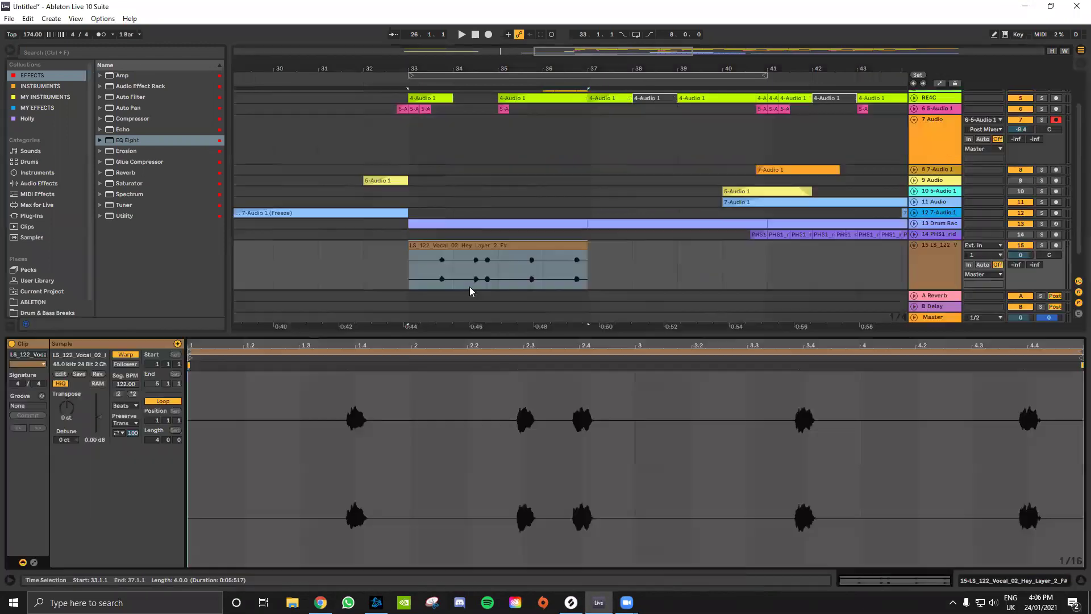
pyautogui.click(125, 355)
pyautogui.click(129, 405)
pyautogui.click(130, 413)
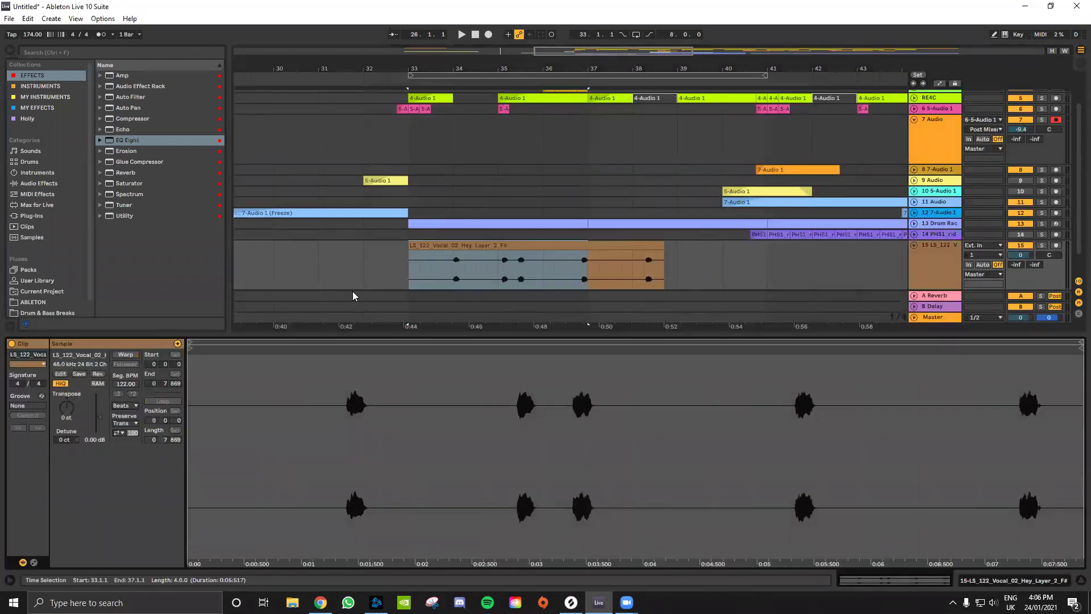
# Split the Hey vocal clip at 34.1.1 and 34.3.1 to isolate its first shout.
pyautogui.click(455, 278)
pyautogui.moveTo(456, 277); pyautogui.dragTo(474, 267)
pyautogui.hotkey('ctrl', 'e')
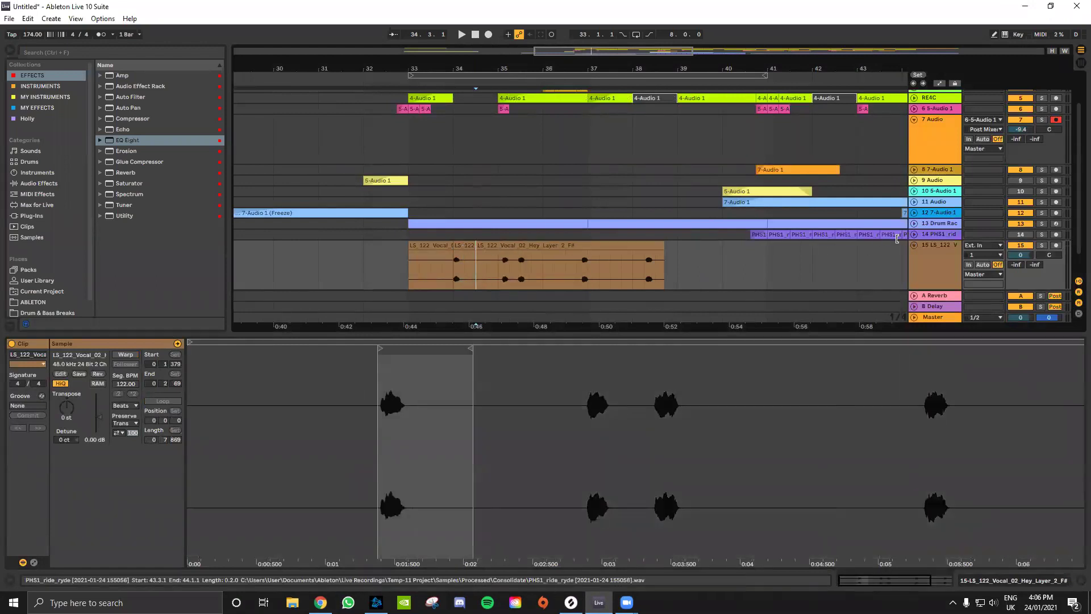
# Insert a new audio track below the Hey vocal, move the isolated shout onto it at 33.1.1 and solo the track.
pyautogui.click(932, 281)
pyautogui.scroll(-1, 932, 283)
pyautogui.hotkey('ctrl', 't')
pyautogui.click(452, 211)
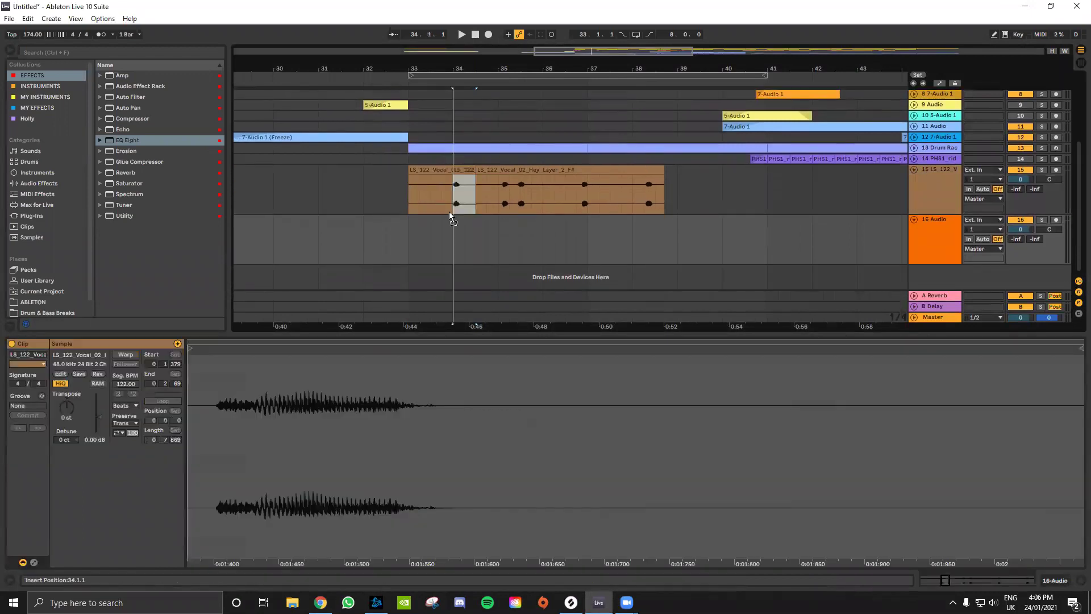
pyautogui.moveTo(452, 211); pyautogui.dragTo(415, 229)
pyautogui.press('space')
pyautogui.click(1042, 219)
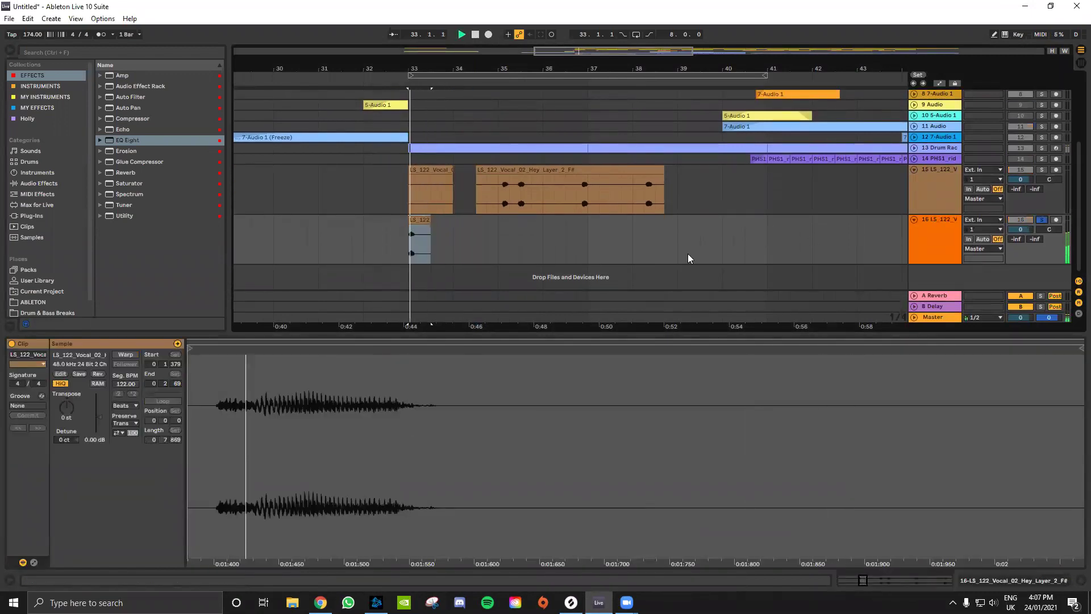
# Add Reverb to the shout track with 7.82 s Decay Time, 59 % Dry/Wet, Lo Cut on and Hi Cut off.
pyautogui.click(127, 173)
pyautogui.press('Return')
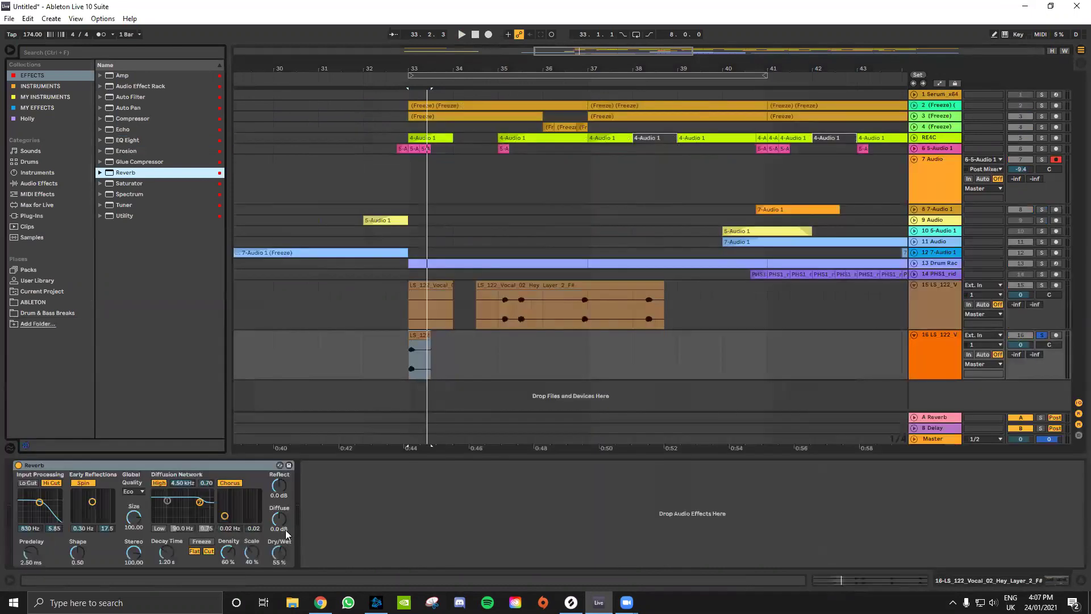
pyautogui.click(166, 558)
pyautogui.press('space')
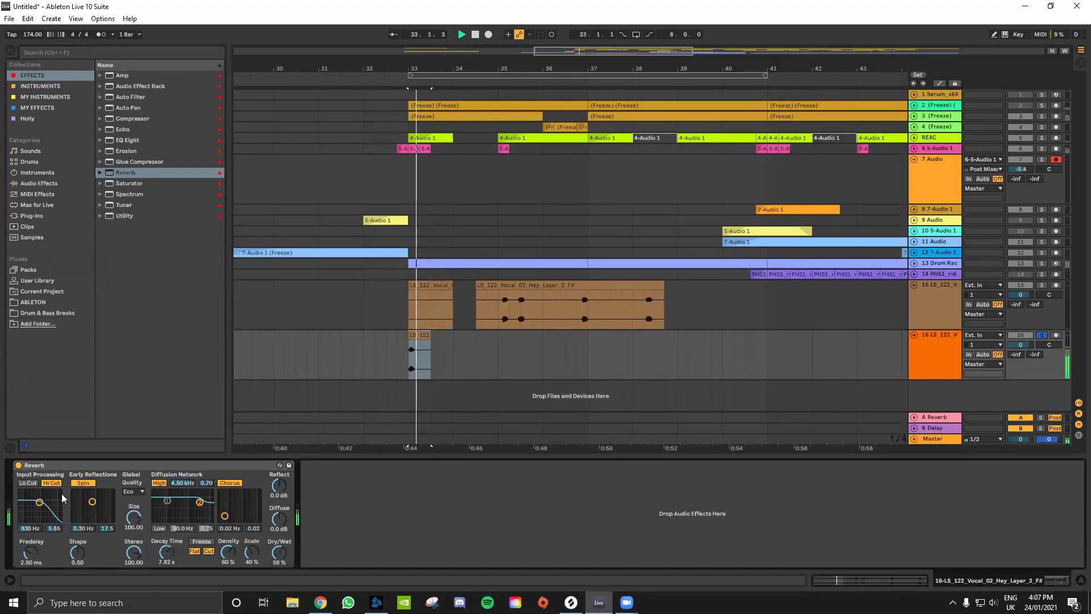
pyautogui.click(27, 483)
pyautogui.click(51, 483)
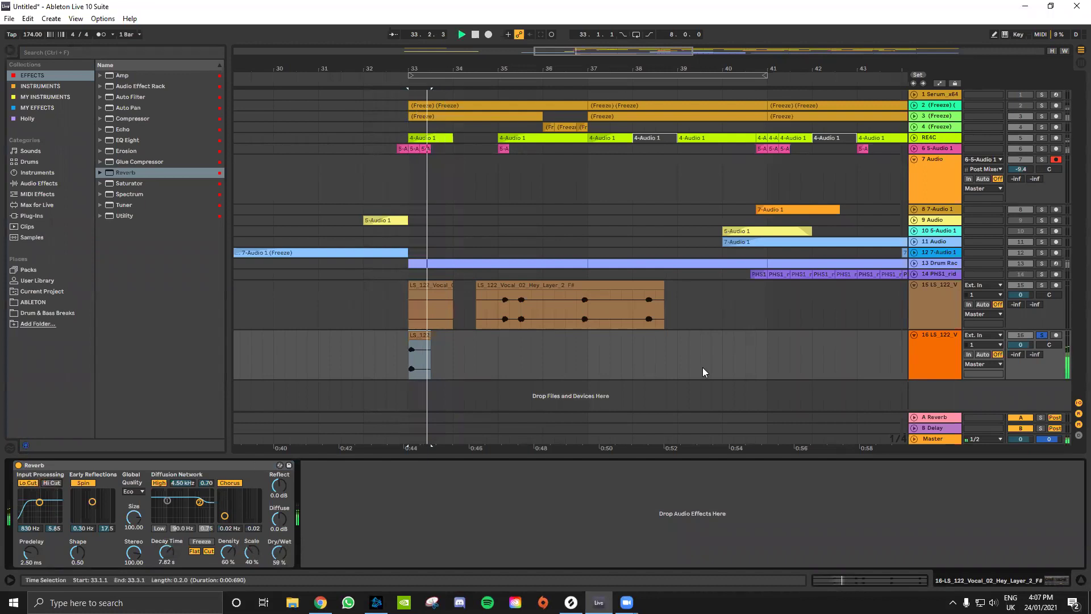
# Freeze the reverbed shout track, copy its frozen clip and tail onto a new audio track, and consolidate them into one clip.
pyautogui.rightClick(939, 348)
pyautogui.click(972, 420)
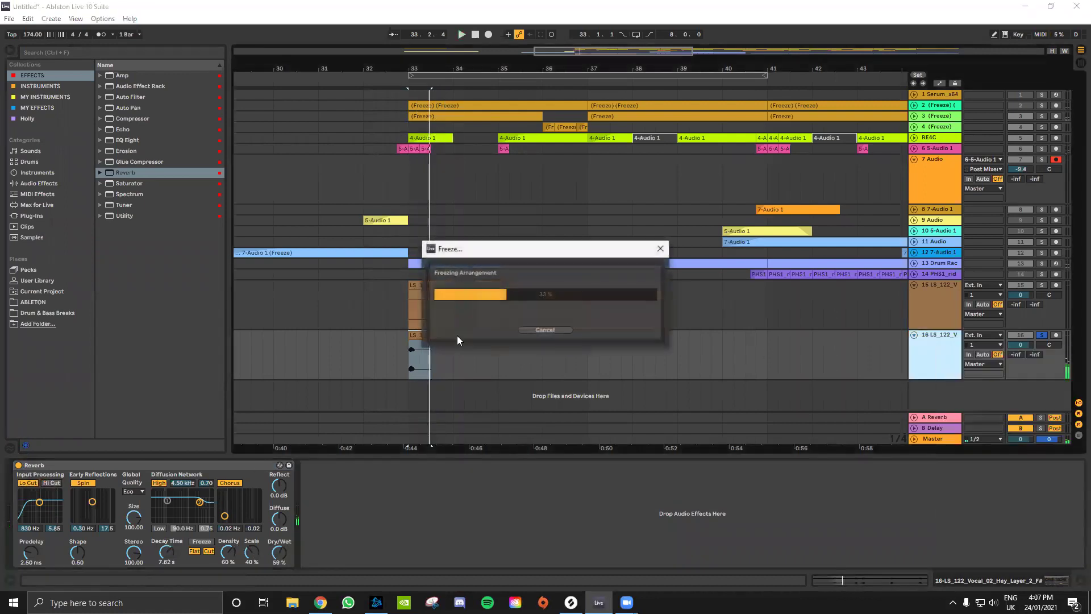
pyautogui.click(521, 350)
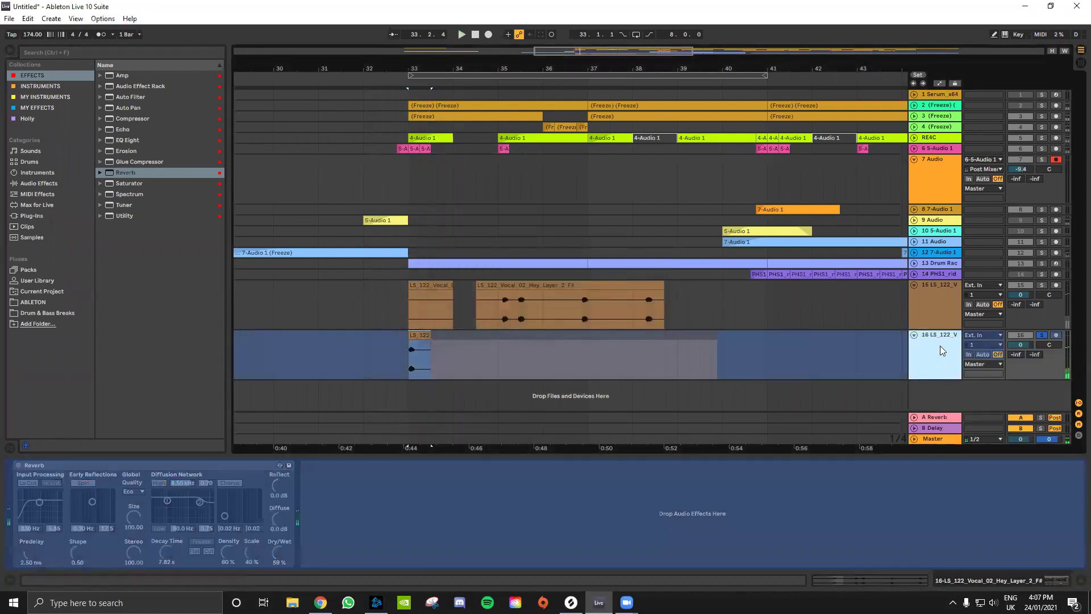
pyautogui.hotkey('ctrl', 't')
pyautogui.click(501, 358)
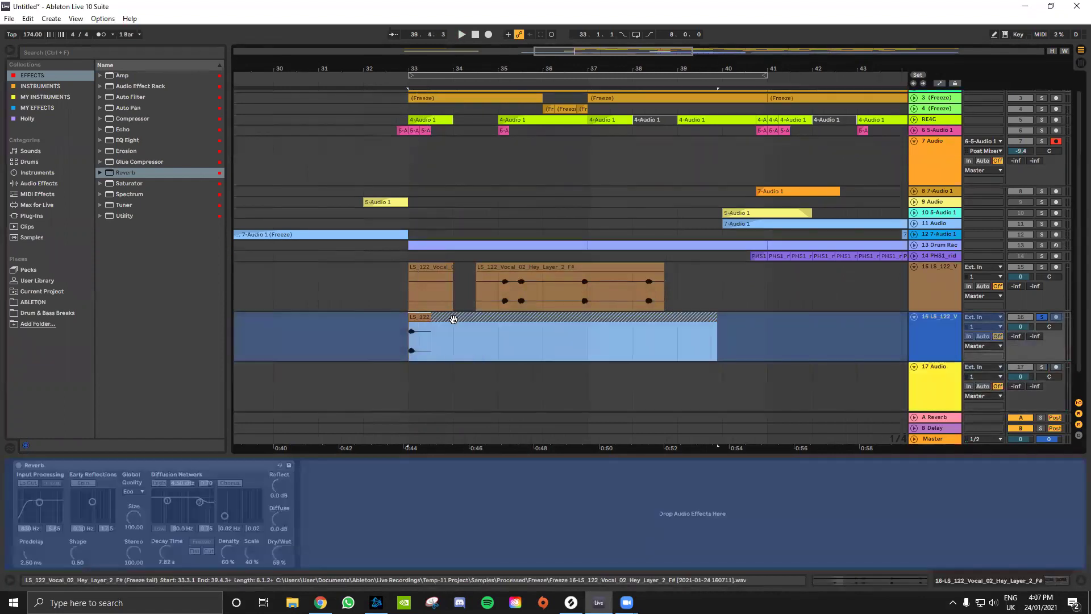
pyautogui.moveTo(451, 316); pyautogui.dragTo(454, 380)
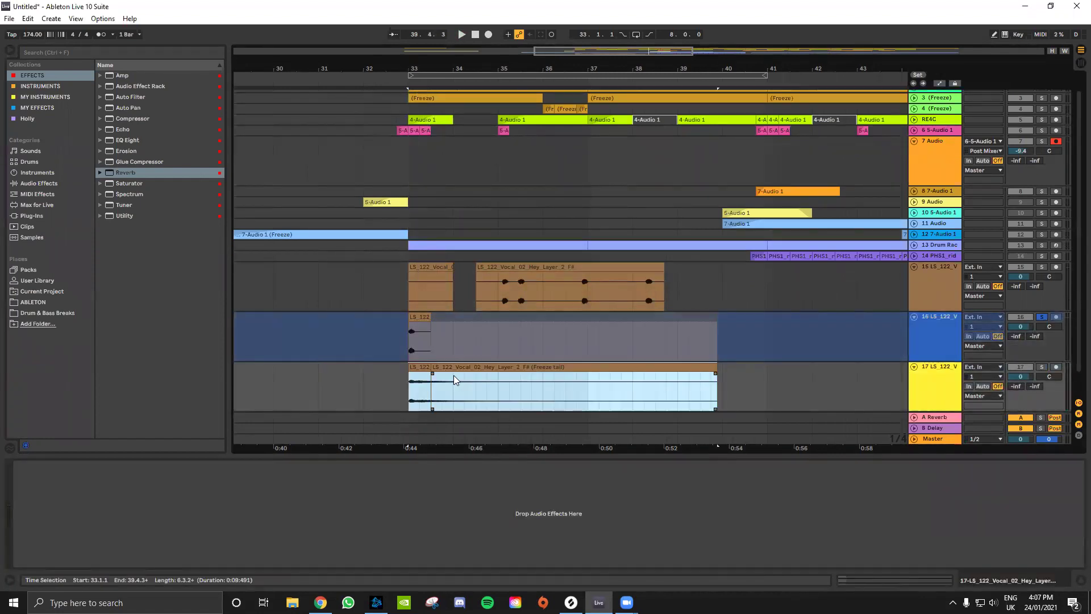
pyautogui.hotkey('ctrl', 'j')
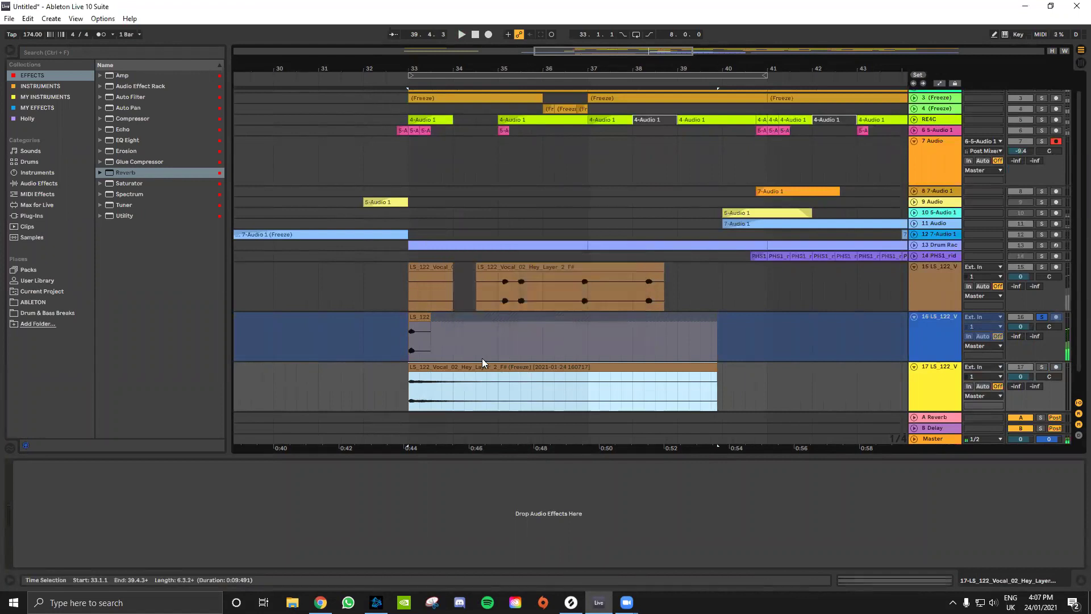
# Shorten the resampled reverb clip to end at 37.1.1 with a fade-out, and consolidate it.
pyautogui.press('-')
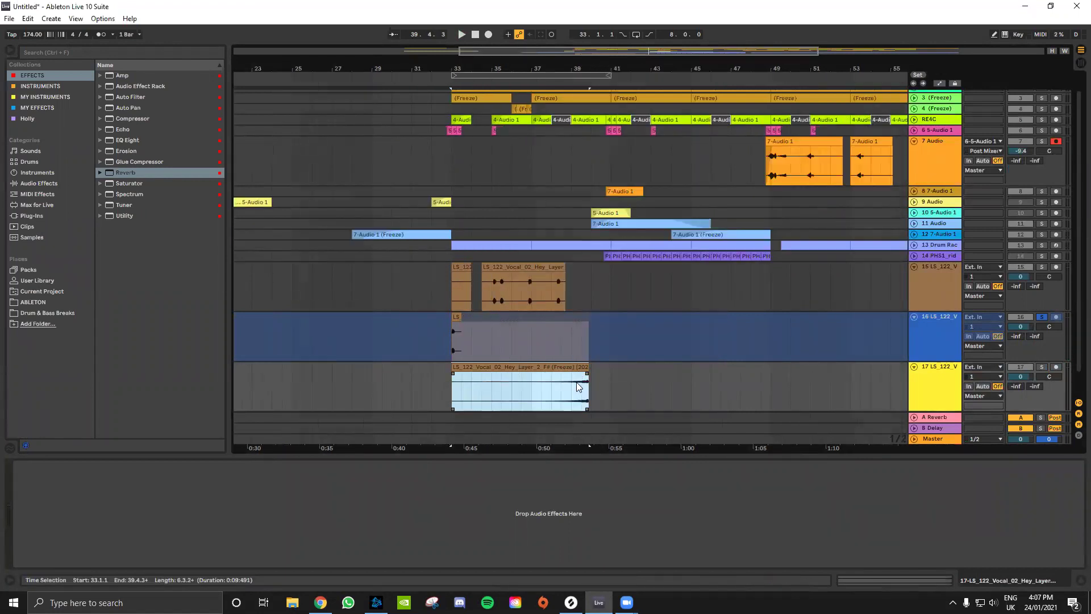
pyautogui.click(541, 389)
pyautogui.moveTo(580, 366); pyautogui.dragTo(531, 370)
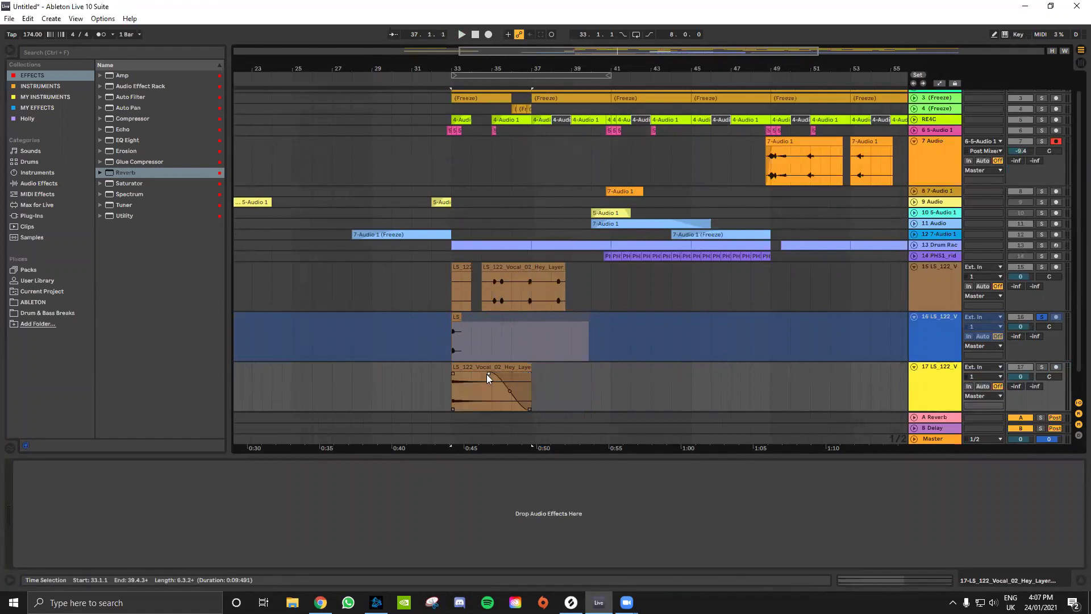
pyautogui.click(463, 361)
pyautogui.hotkey('ctrl', 'j')
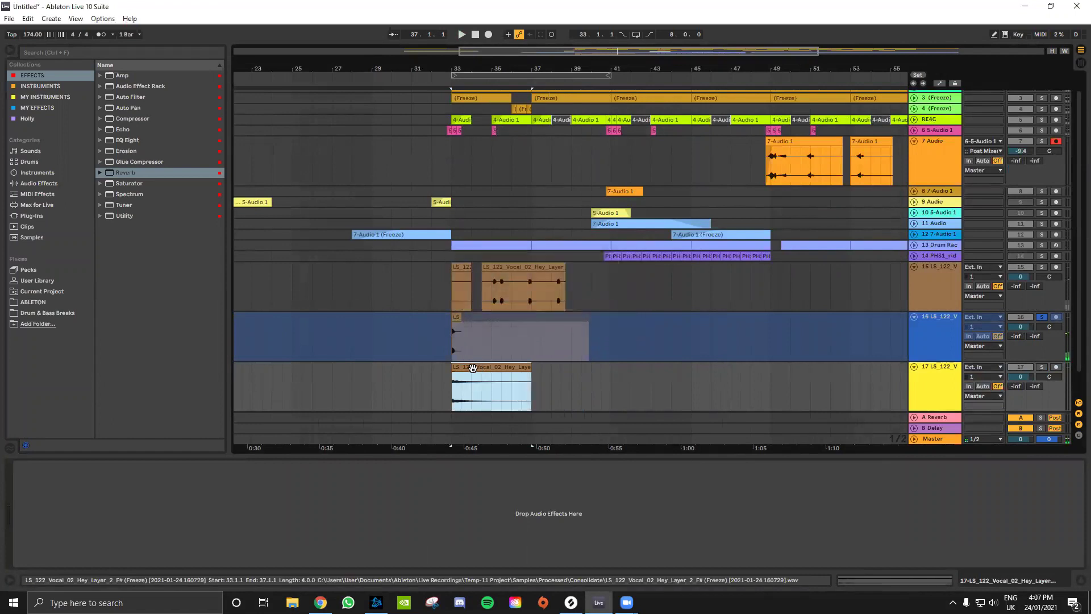
# Reverse the consolidated reverb clip and move it to start at 37.1.1.
pyautogui.moveTo(473, 368); pyautogui.dragTo(552, 373)
pyautogui.click(455, 320)
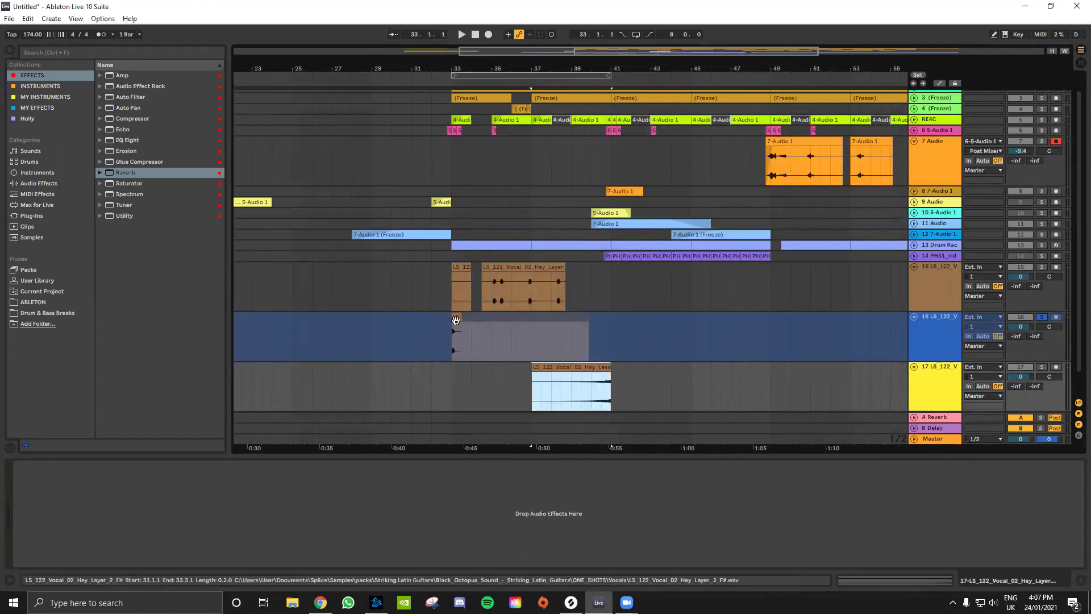
# Split the remaining Hey vocal clip on track 15 at 36.4.3.
pyautogui.click(526, 300)
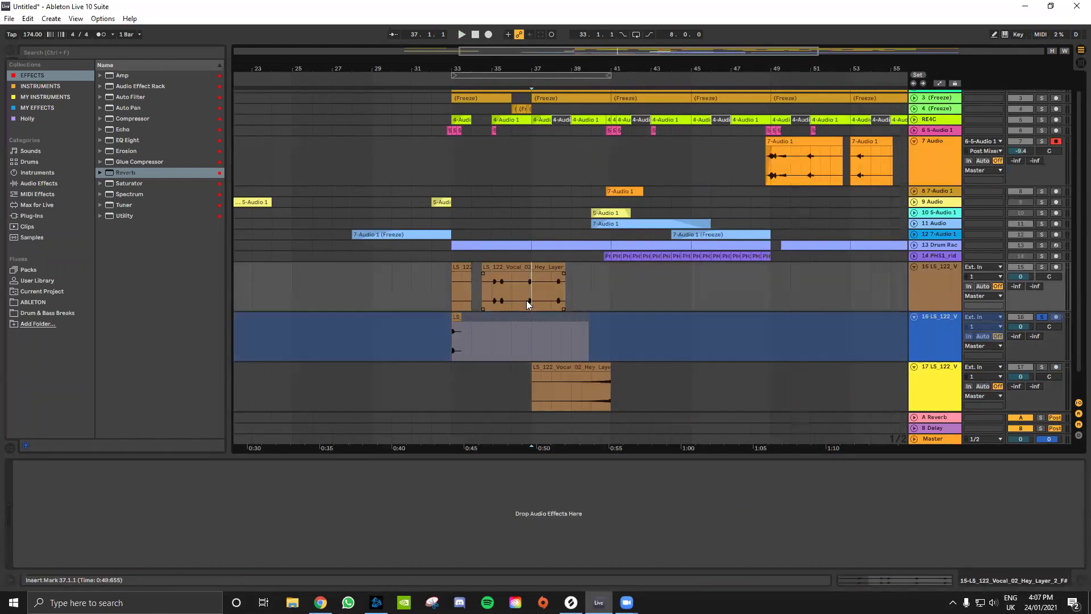
pyautogui.press('+')
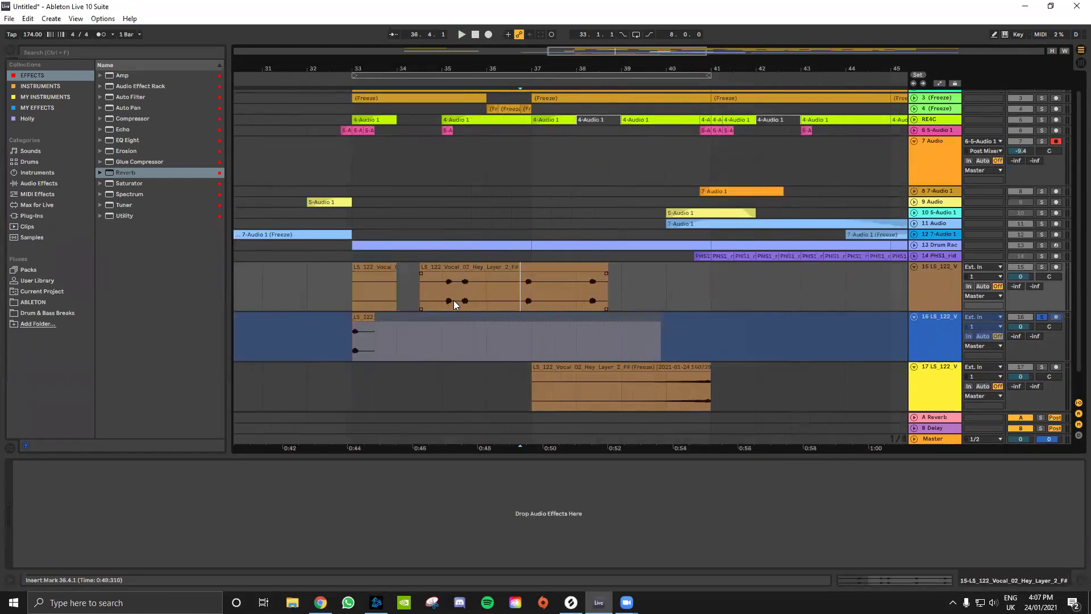
pyautogui.press('+')
pyautogui.hotkey('ctrl', 'e')
# Unfreeze track 16 and deactivate its Reverb.
pyautogui.click(937, 336)
pyautogui.scroll(-5, 873, 342)
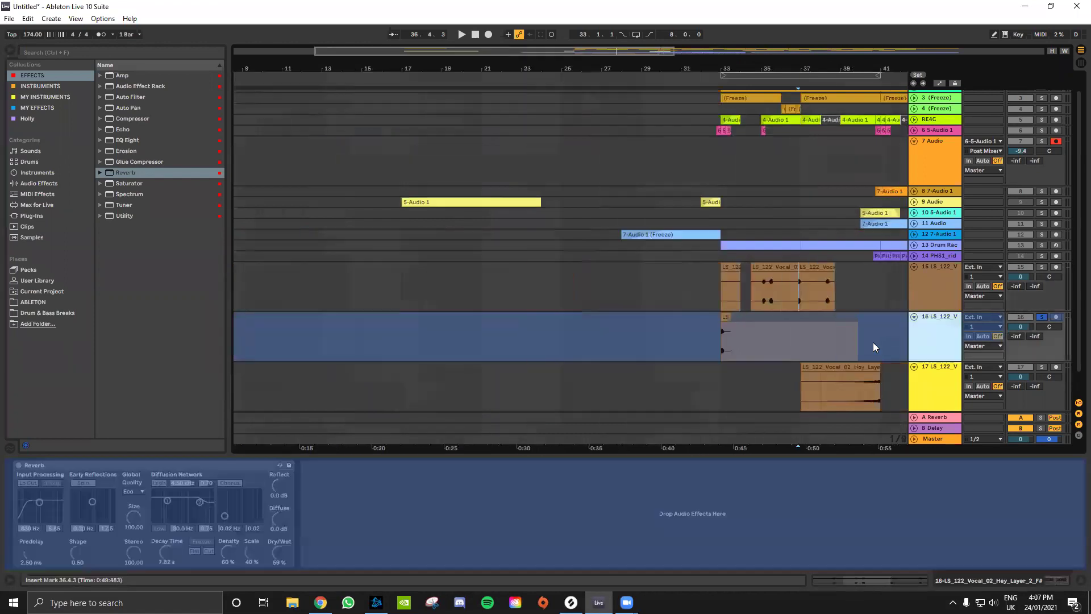
pyautogui.rightClick(923, 337)
pyautogui.click(960, 406)
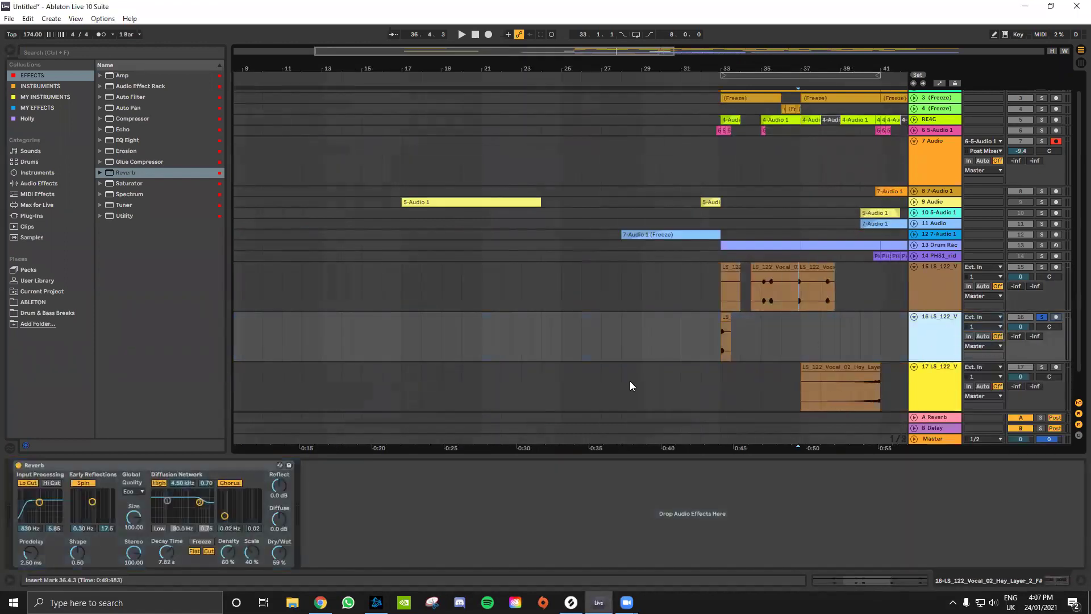
pyautogui.click(18, 465)
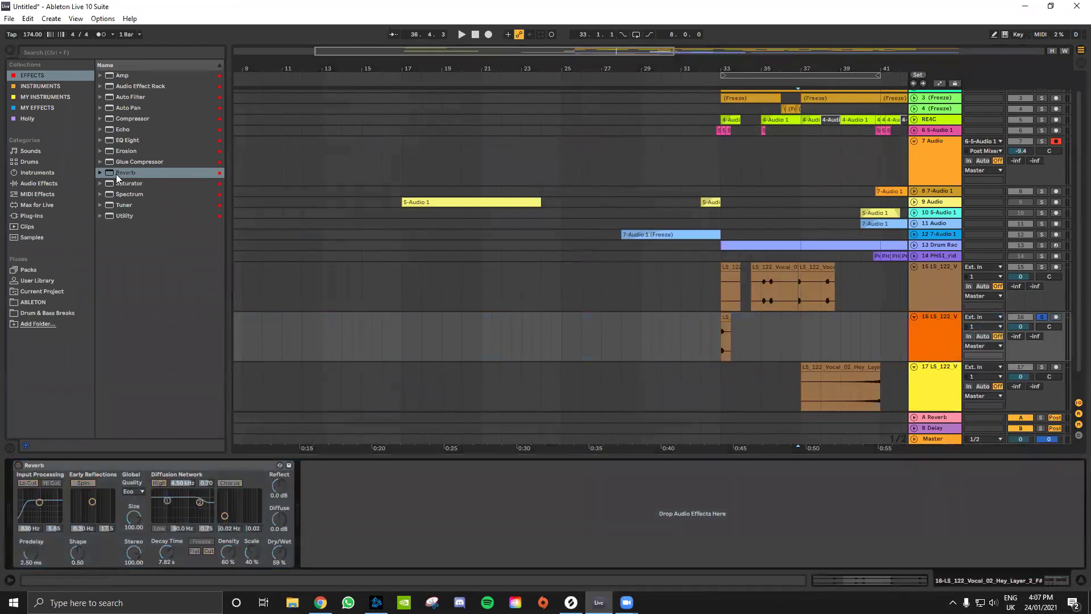
# Add Echo to track 16, and audition the echoed shout and the other Hey vocal shouts on track 15.
pyautogui.click(123, 141)
pyautogui.moveTo(124, 132); pyautogui.dragTo(393, 489)
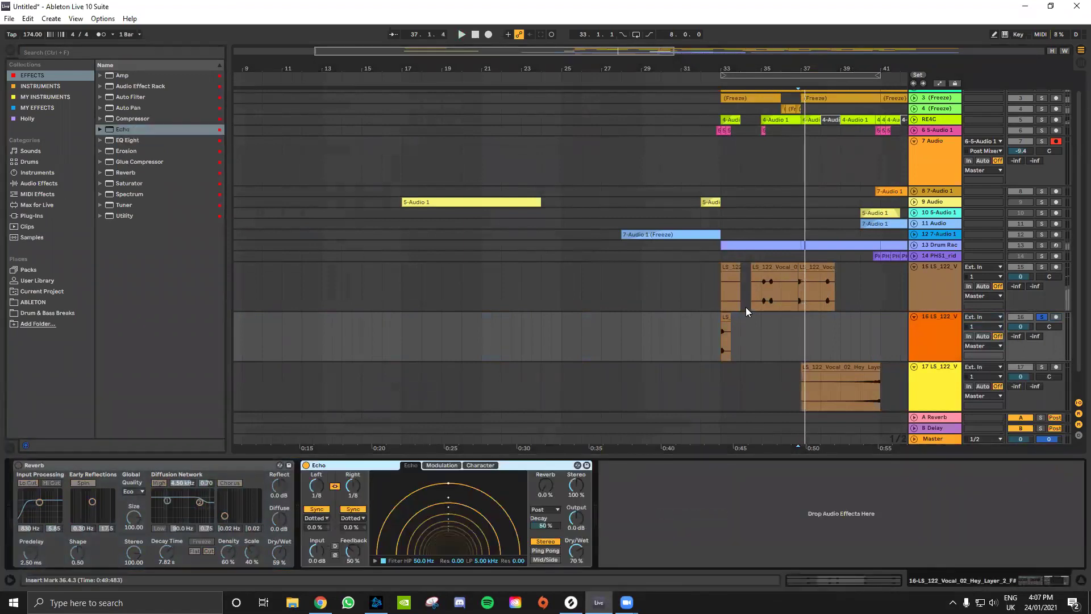
pyautogui.click(726, 339)
pyautogui.press('space')
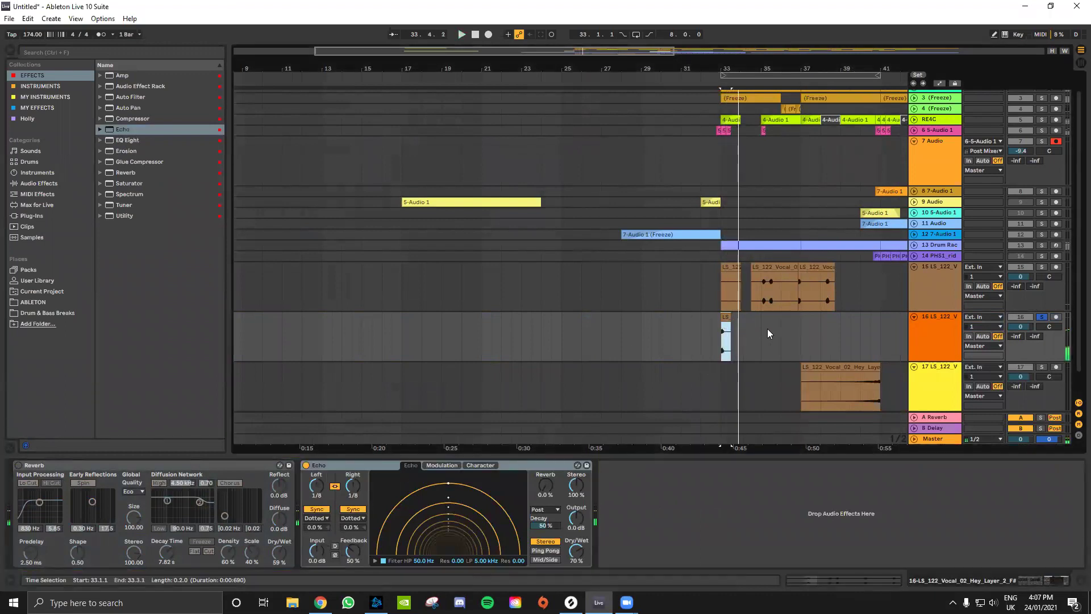
pyautogui.click(761, 307)
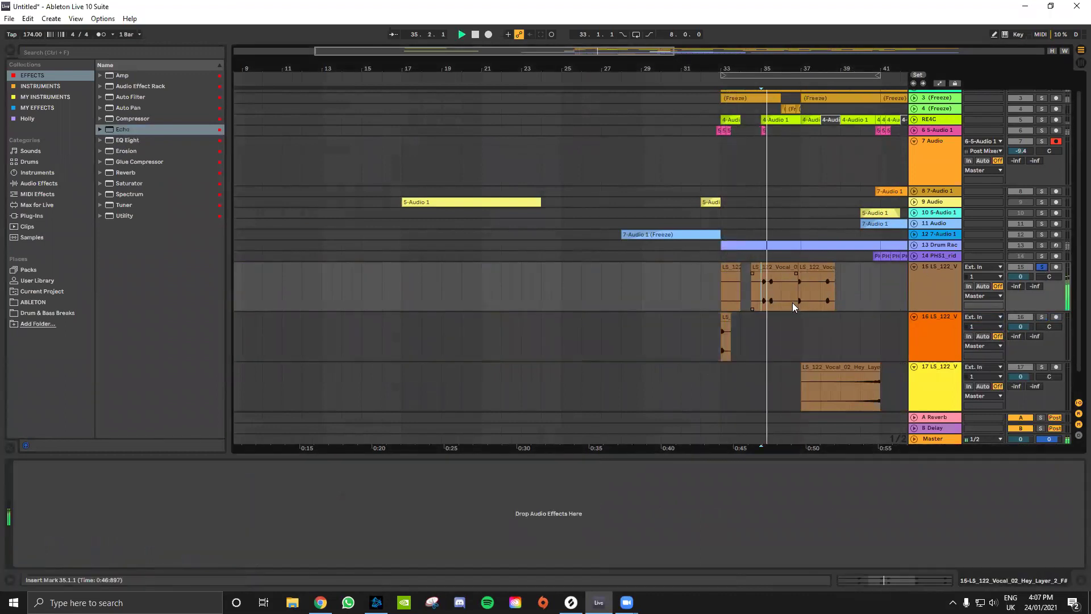
pyautogui.click(821, 308)
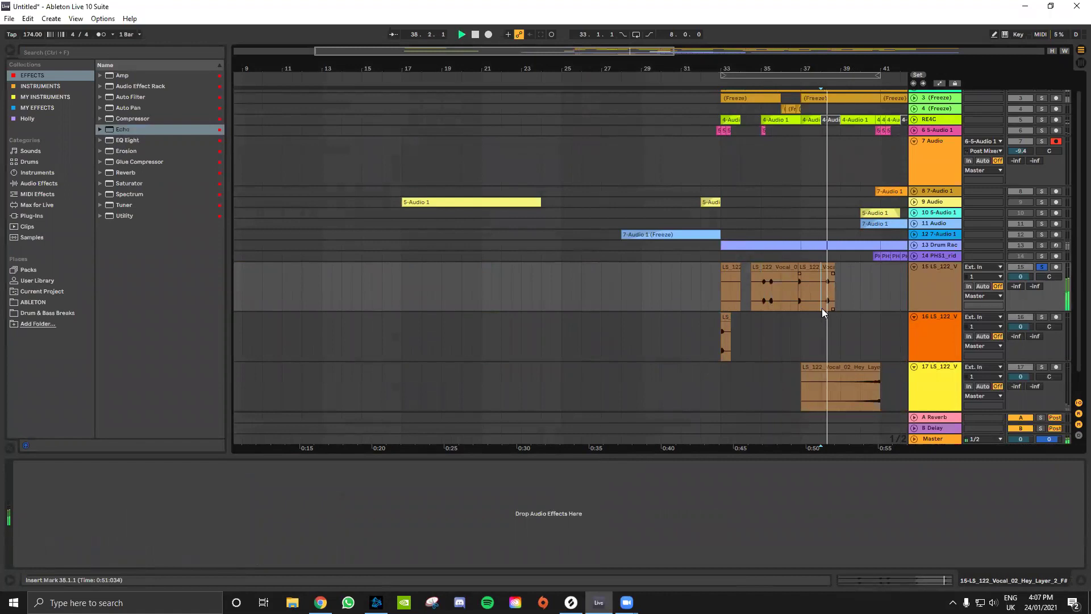
# Move the echoed shout to 41.1.1 and solo tracks 16 and 17 to play it together with the reversed reverb.
pyautogui.moveTo(727, 332); pyautogui.dragTo(890, 342)
pyautogui.click(1041, 317)
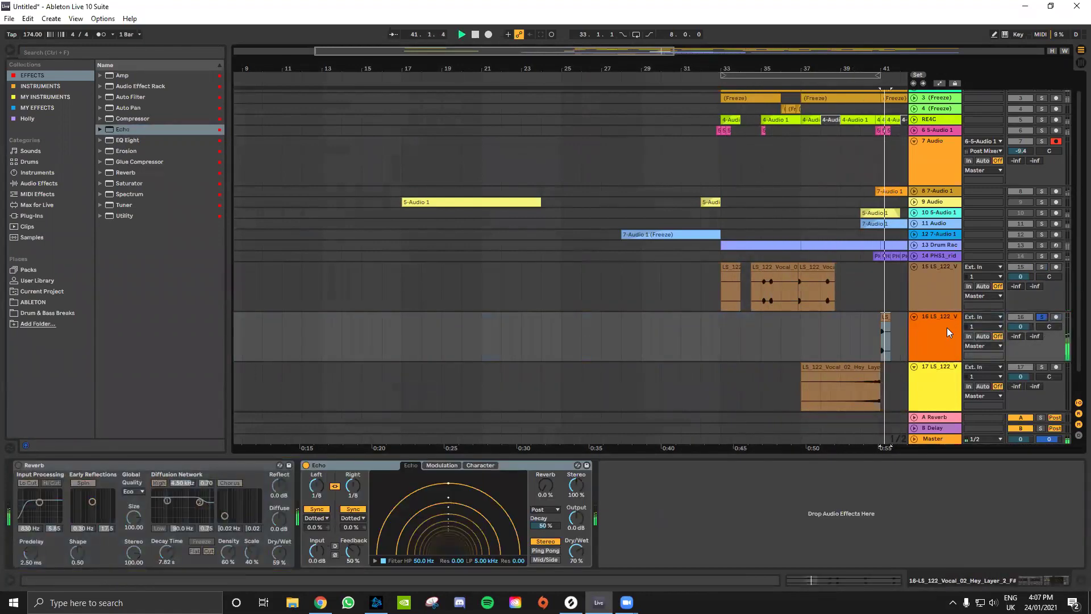
pyautogui.keyDown('ctrl'); pyautogui.click(1041, 367); pyautogui.keyUp('ctrl')
pyautogui.press('space')
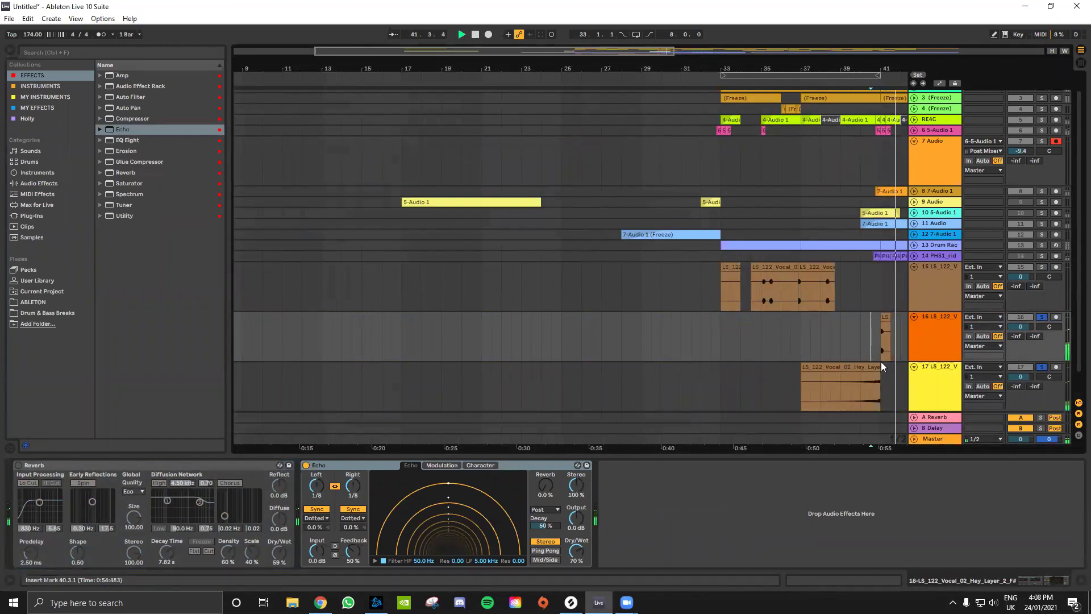
# Trim two sixteenths off the reversed reverb clip's end, move it to finish at 41.1.1 and play the transition.
pyautogui.keyDown('ctrl'); pyautogui.scroll(10, 881, 361); pyautogui.keyUp('ctrl')
pyautogui.press('space')
pyautogui.click(891, 317)
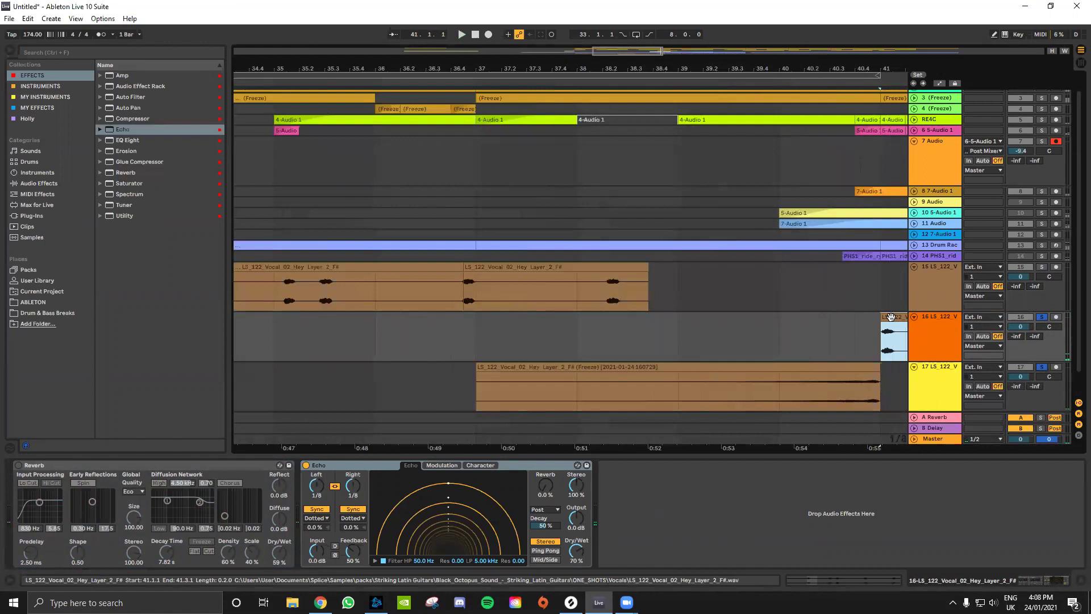
pyautogui.click(877, 366)
pyautogui.moveTo(876, 369); pyautogui.dragTo(866, 369)
pyautogui.click(863, 344)
pyautogui.press('space')
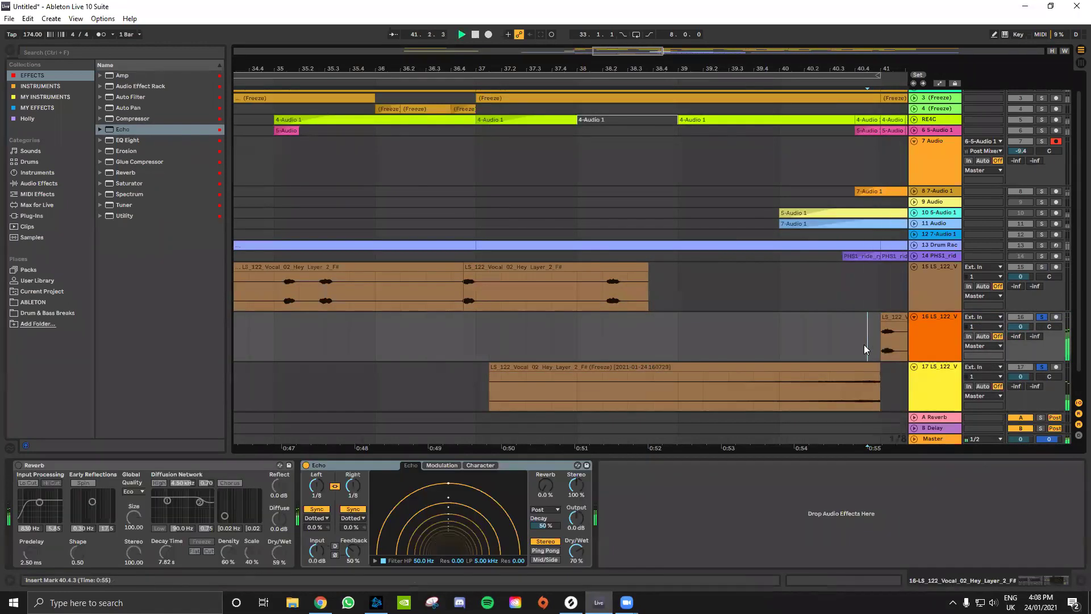
# Unsolo tracks 16 and 17, deactivate track 15 and play the full arrangement from 32.1.1.
pyautogui.keyDown('ctrl'); pyautogui.scroll(-8, 864, 345); pyautogui.keyUp('ctrl')
pyautogui.click(717, 321)
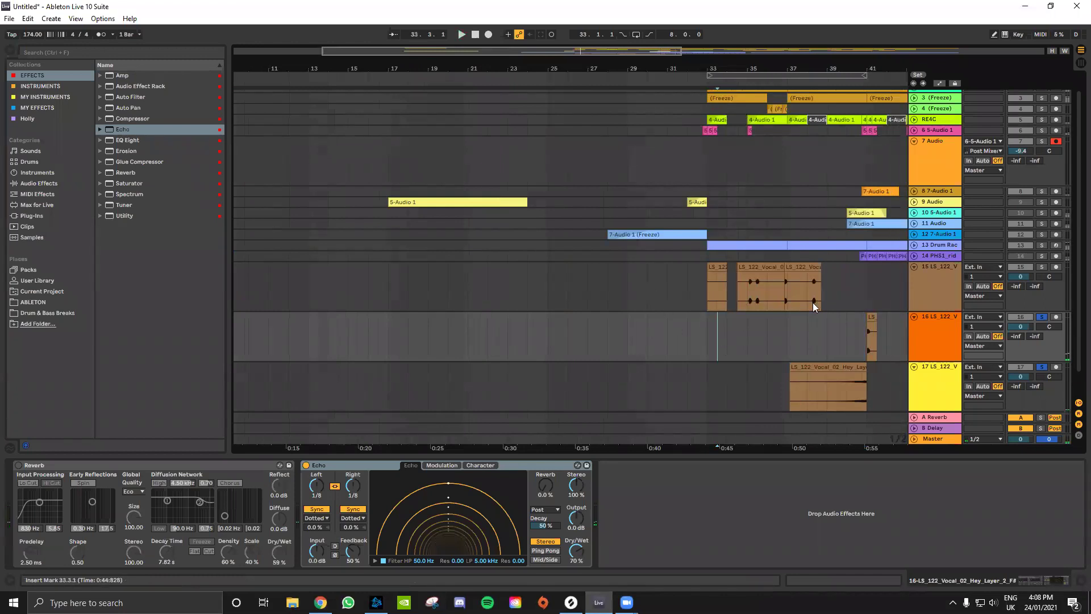
pyautogui.click(1042, 317)
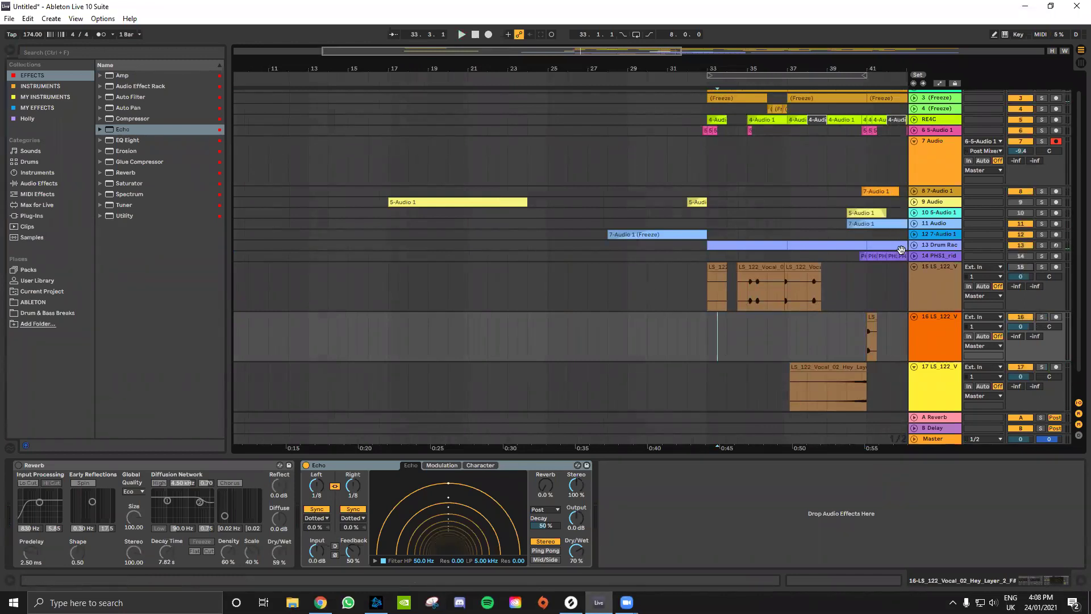
pyautogui.click(687, 291)
pyautogui.press('space')
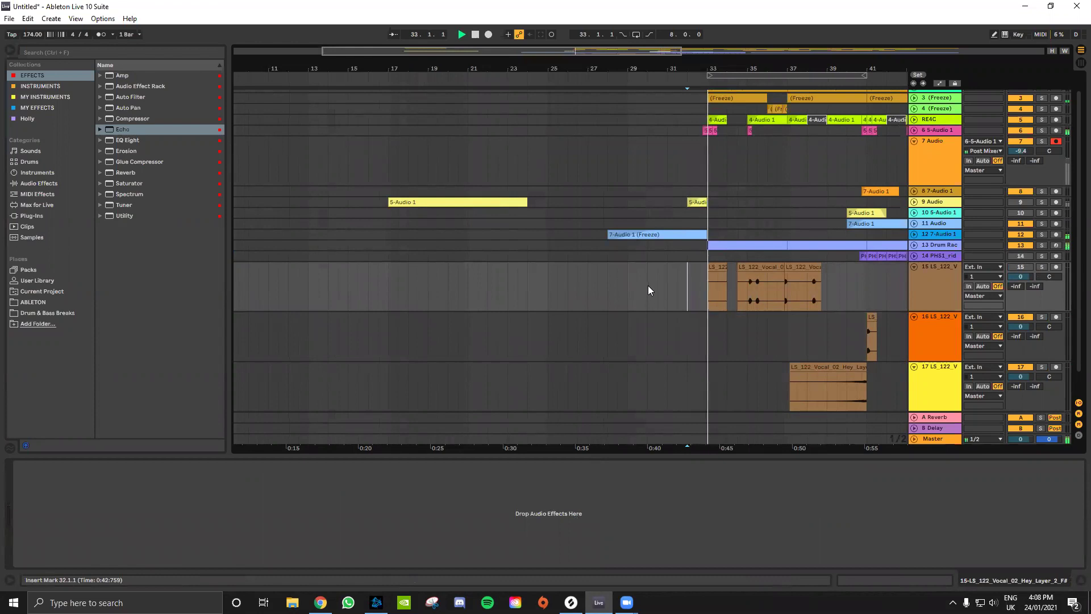
# Duplicate the reversed reverb clip to end at 33.1.1 and lower track 17's volume to -9.7 dB.
pyautogui.moveTo(855, 367); pyautogui.dragTo(702, 368)
pyautogui.scroll(-3, 718, 344)
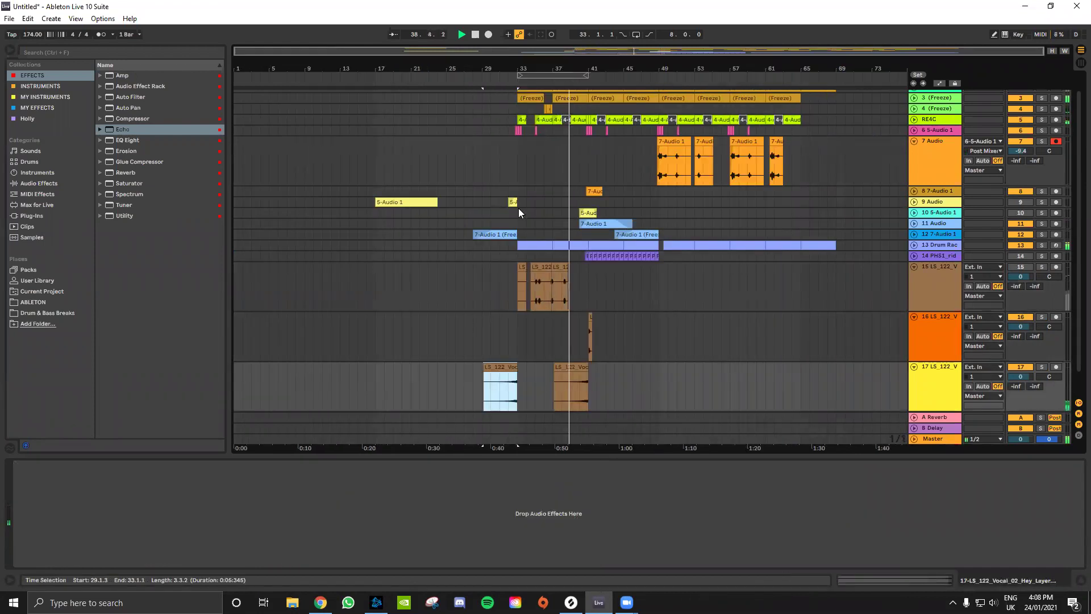
pyautogui.moveTo(1025, 376); pyautogui.dragTo(1024, 406)
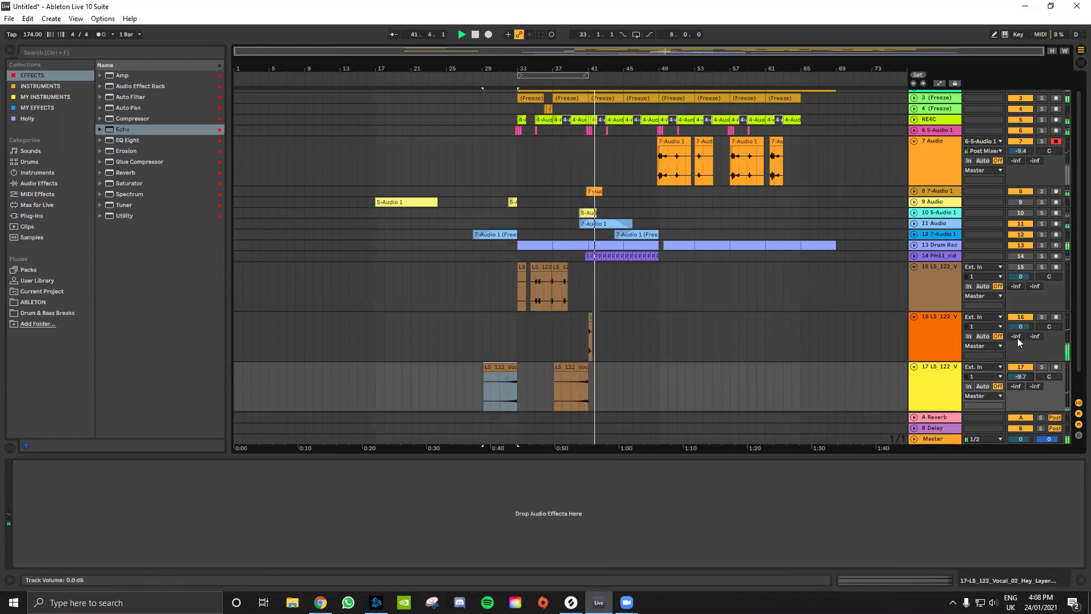
# Raise the Feedback of the Echo on track 16 to 98 %.
pyautogui.click(953, 329)
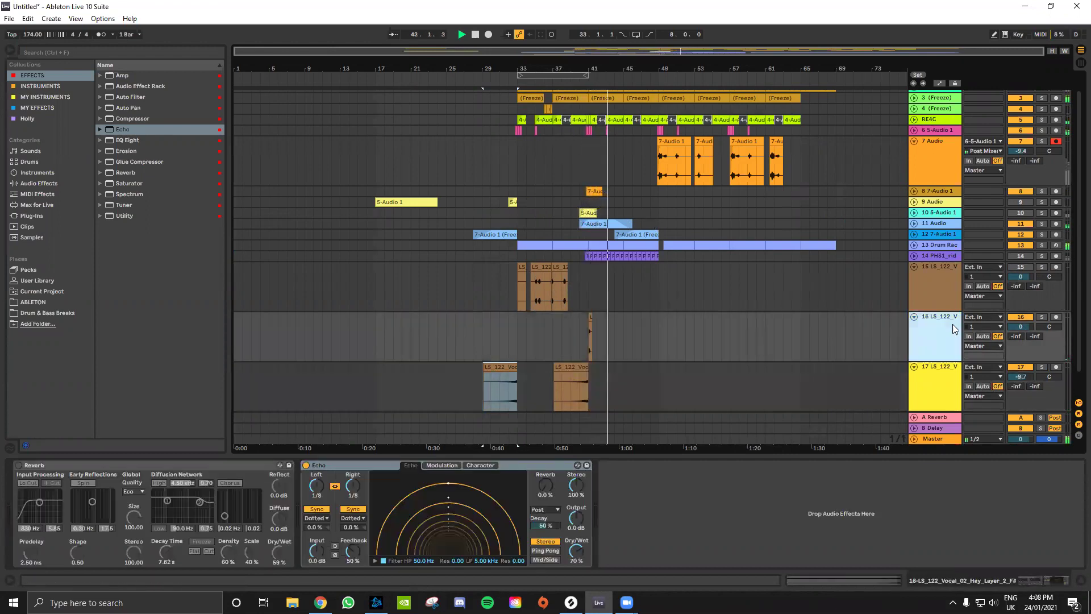
pyautogui.moveTo(353, 550); pyautogui.dragTo(352, 478)
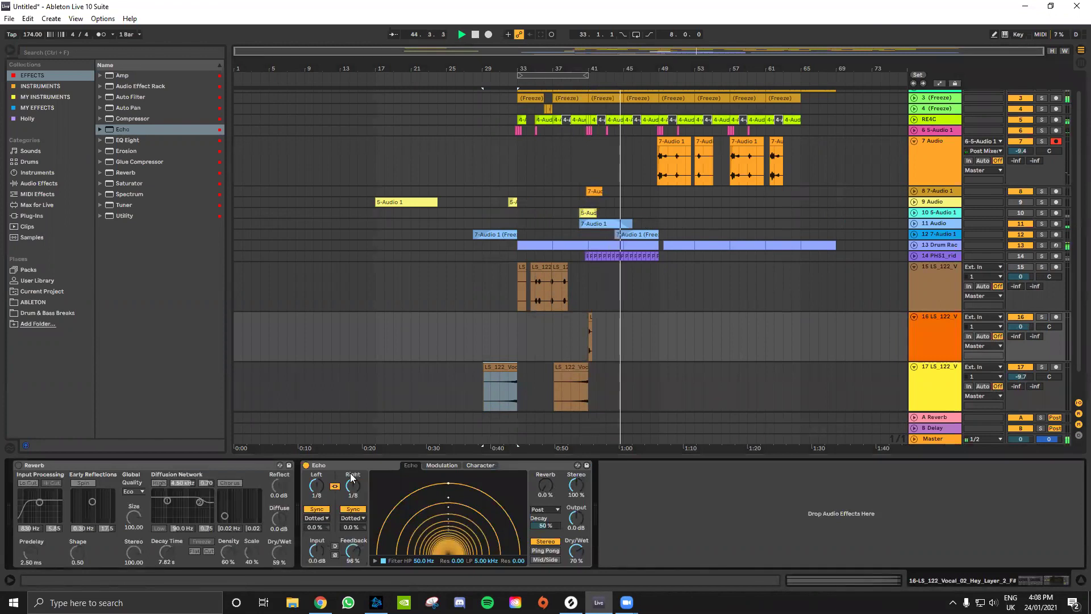
pyautogui.click(945, 335)
pyautogui.click(1021, 327)
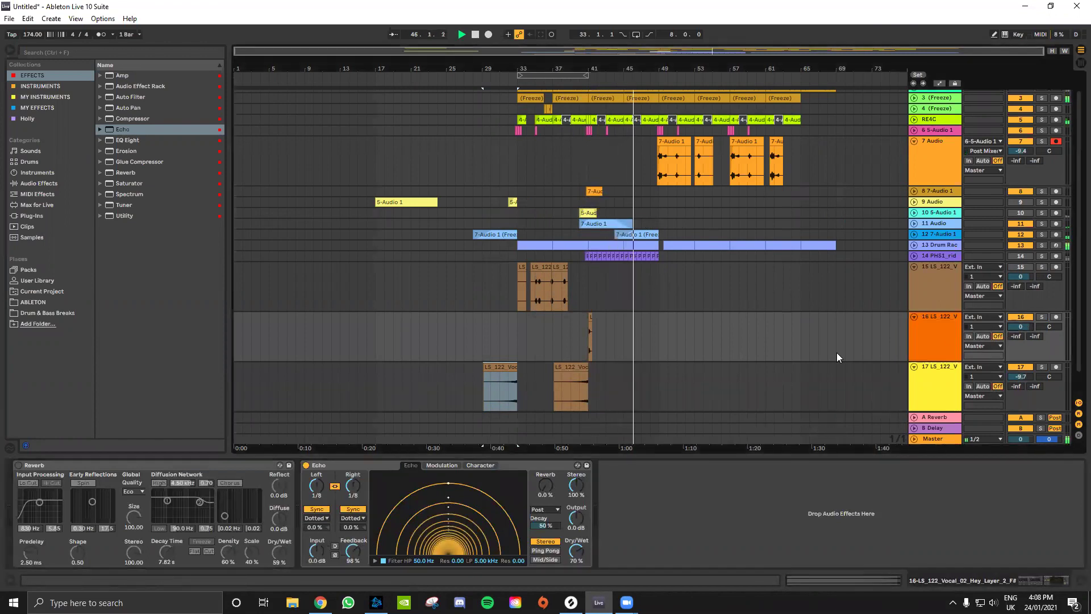
# Duplicate the reversed reverb clip on track 17 from before 41.1.1 so the copy ends at 49.1.1.
pyautogui.moveTo(589, 387)
pyautogui.mouseDown()
pyautogui.moveTo(504, 334)
pyautogui.moveTo(515, 333)
pyautogui.mouseUp()
pyautogui.hotkey('ctrl', 'd')
pyautogui.hotkey('ctrl', 'd')
pyautogui.hotkey('ctrl', 'z')
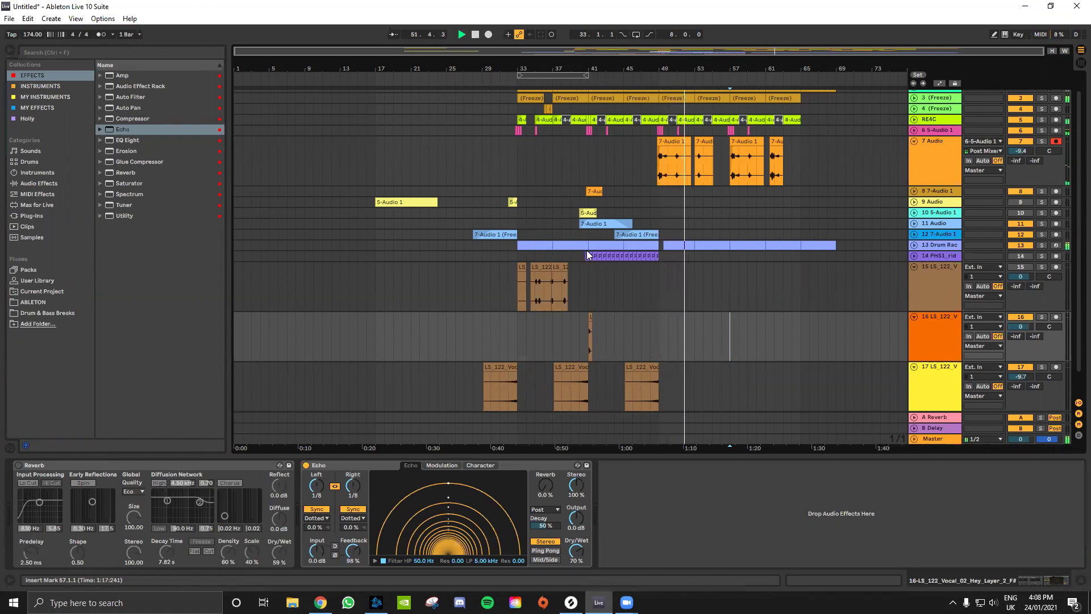
# Fold every track except track 7, play the arrangement from 53.1.1, and place the insert marker at 29.1.1.
pyautogui.click(943, 290)
pyautogui.click(932, 378)
pyautogui.keyDown('alt'); pyautogui.click(914, 366); pyautogui.keyUp('alt')
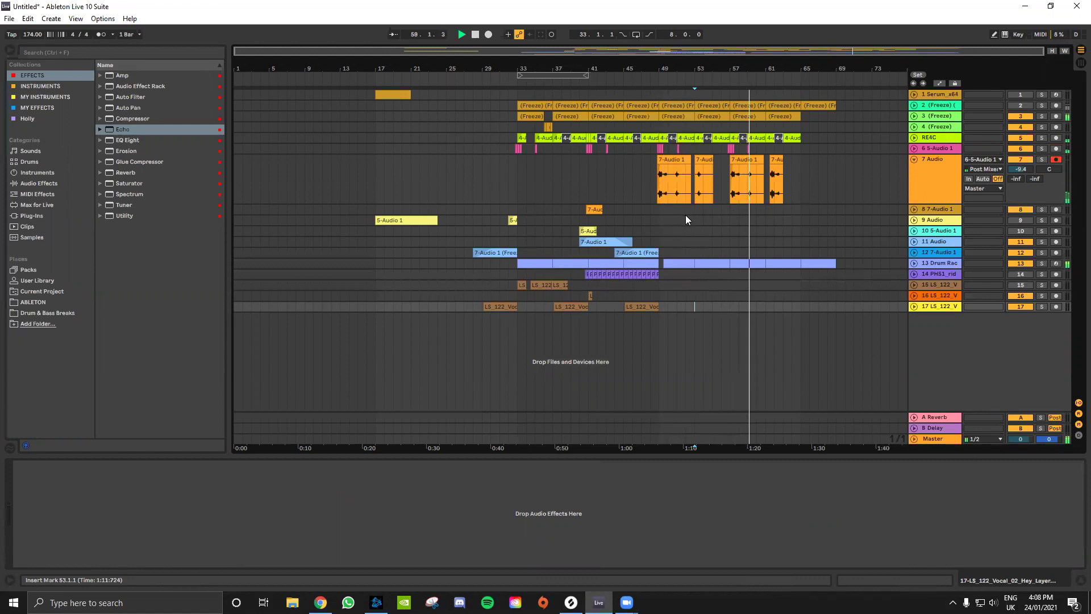
pyautogui.press('space')
pyautogui.press('space')
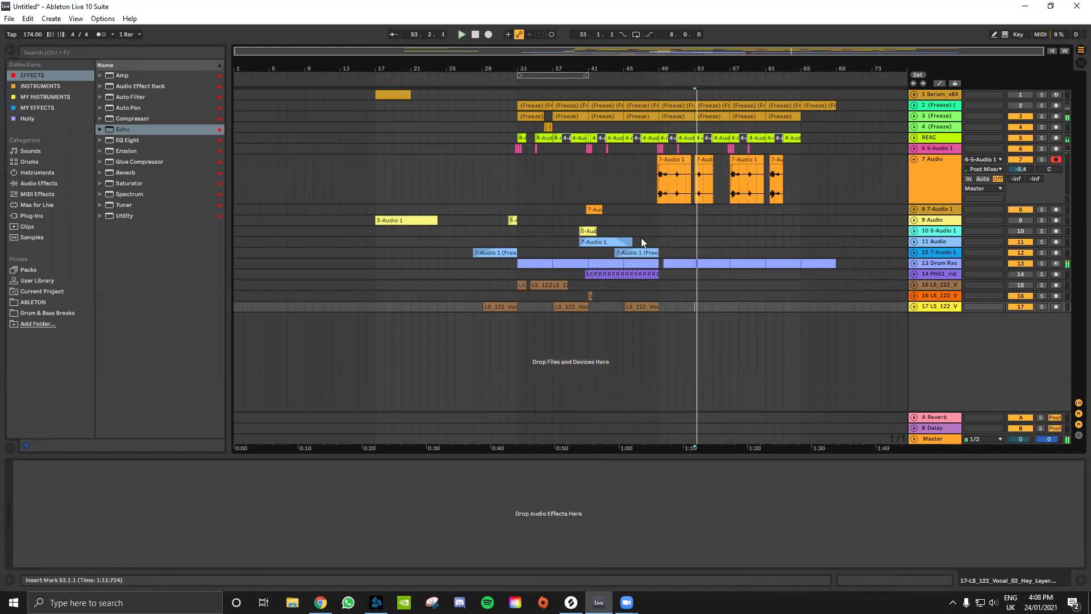
pyautogui.press('space')
pyautogui.click(490, 292)
pyautogui.click(482, 273)
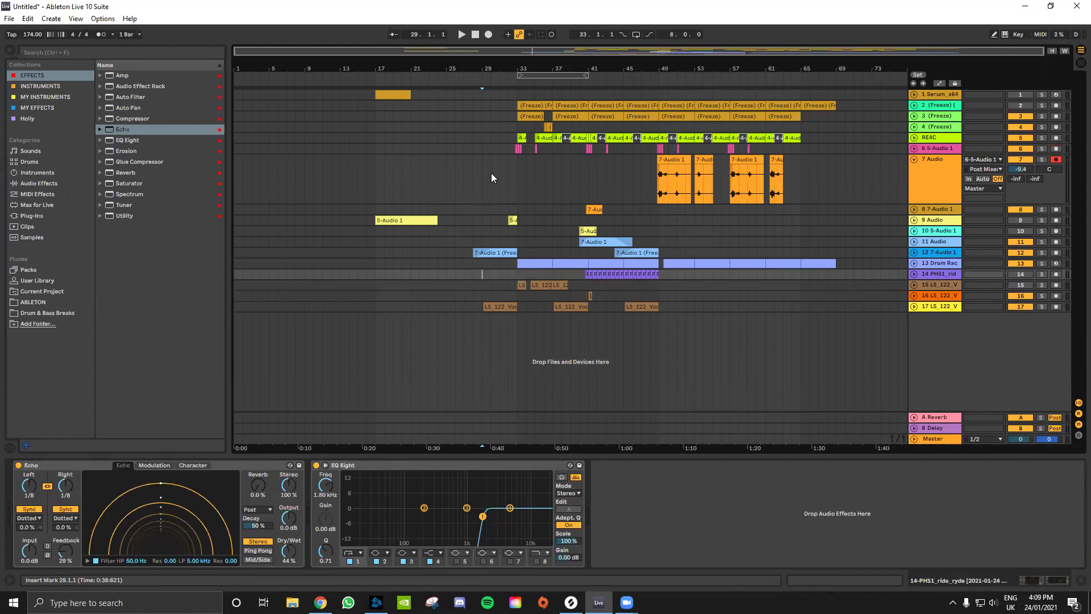
# Move the 5-Audio 1 clip at 17.1.1 from track 9 down to track 10 and fold track 7.
pyautogui.moveTo(396, 221); pyautogui.dragTo(396, 230)
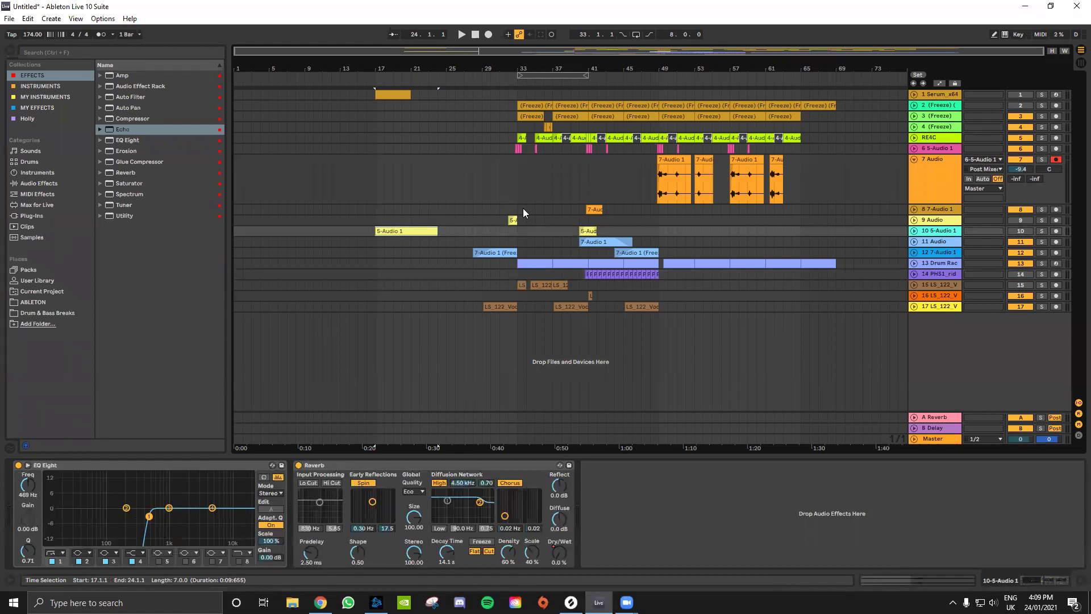
pyautogui.click(913, 159)
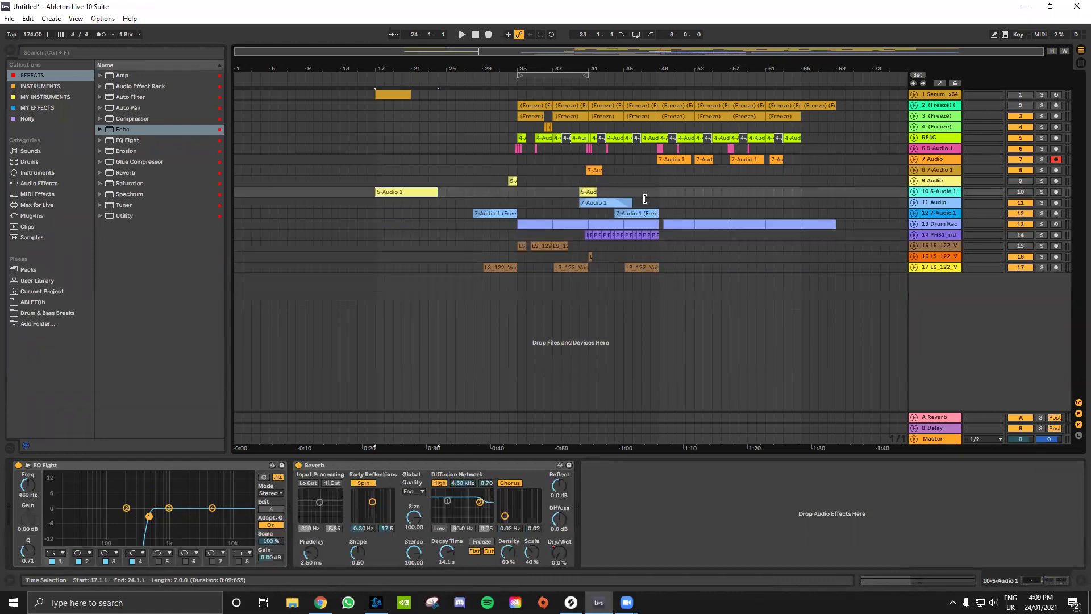
# Play the arrangement from 28.1.1 through the drop and unfold track 16.
pyautogui.click(472, 225)
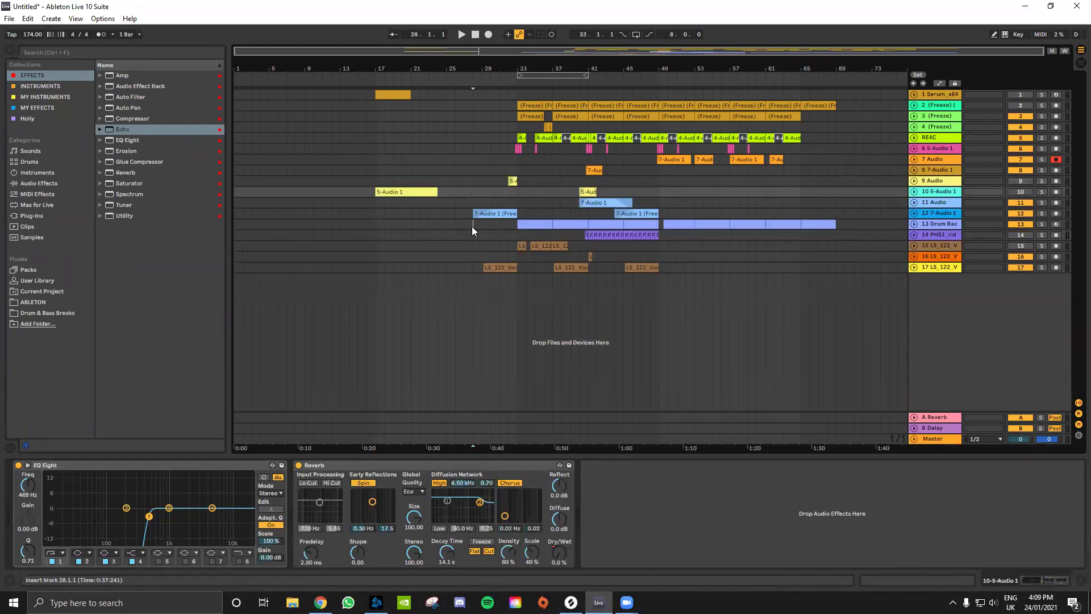
pyautogui.press('space')
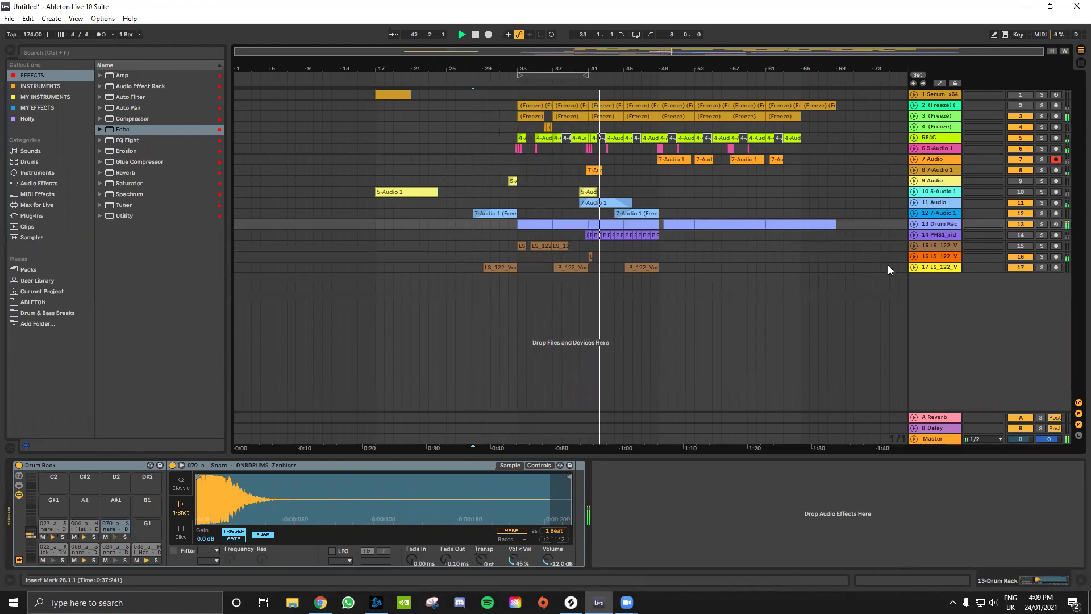
pyautogui.click(914, 256)
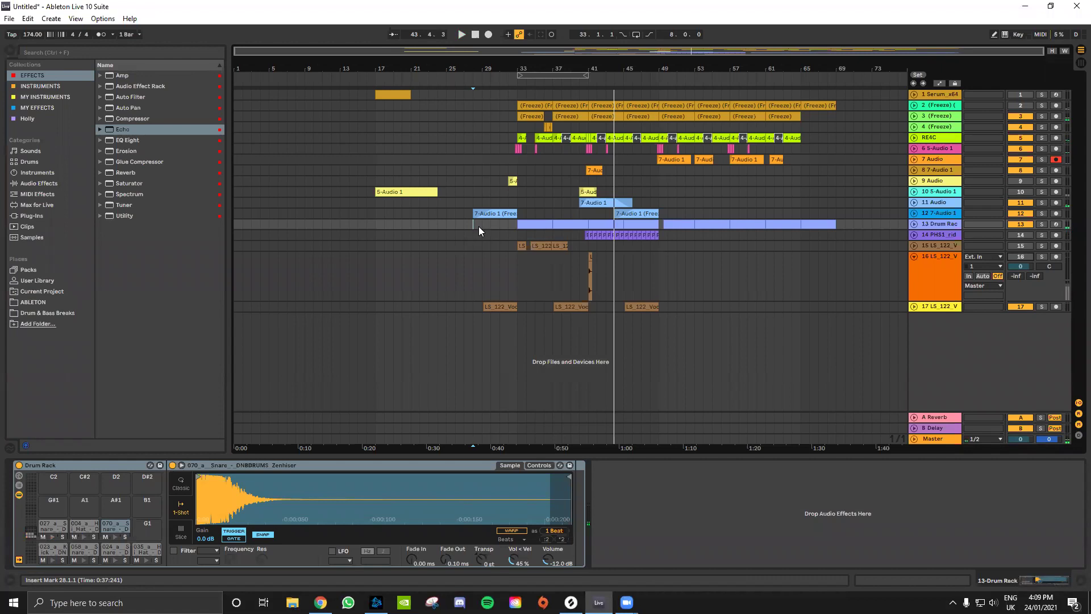
pyautogui.press('space')
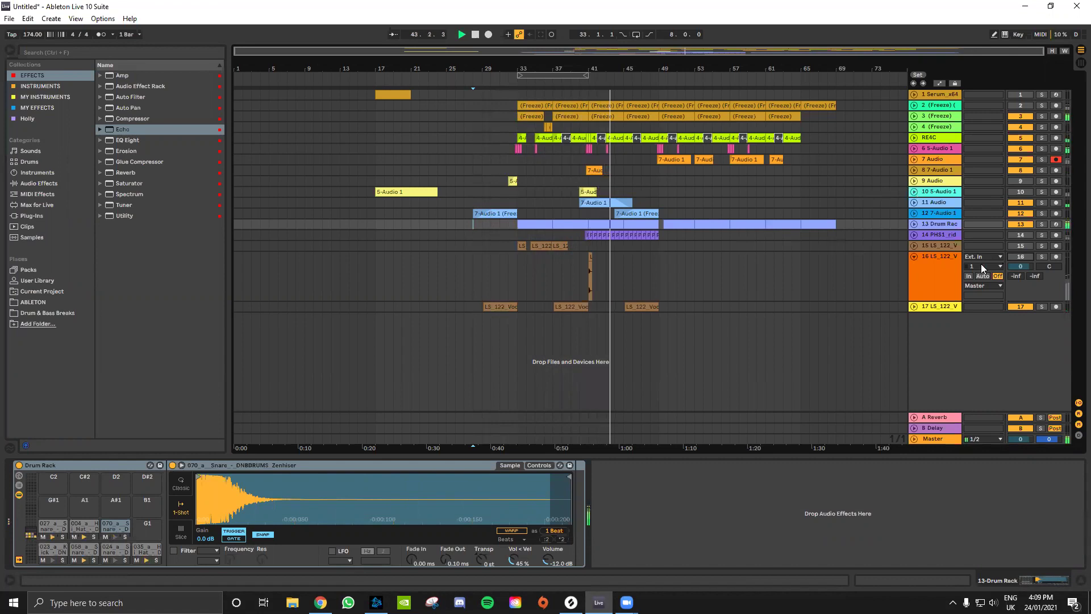
# Duplicate bars 33.1.1 to 49.1.1 of tracks 8 to 11 to 49.1.1, and copy the short track 9 clip to 48.1.1.
pyautogui.click(514, 165)
pyautogui.moveTo(518, 166); pyautogui.dragTo(657, 200)
pyautogui.hotkey('ctrl', 'd')
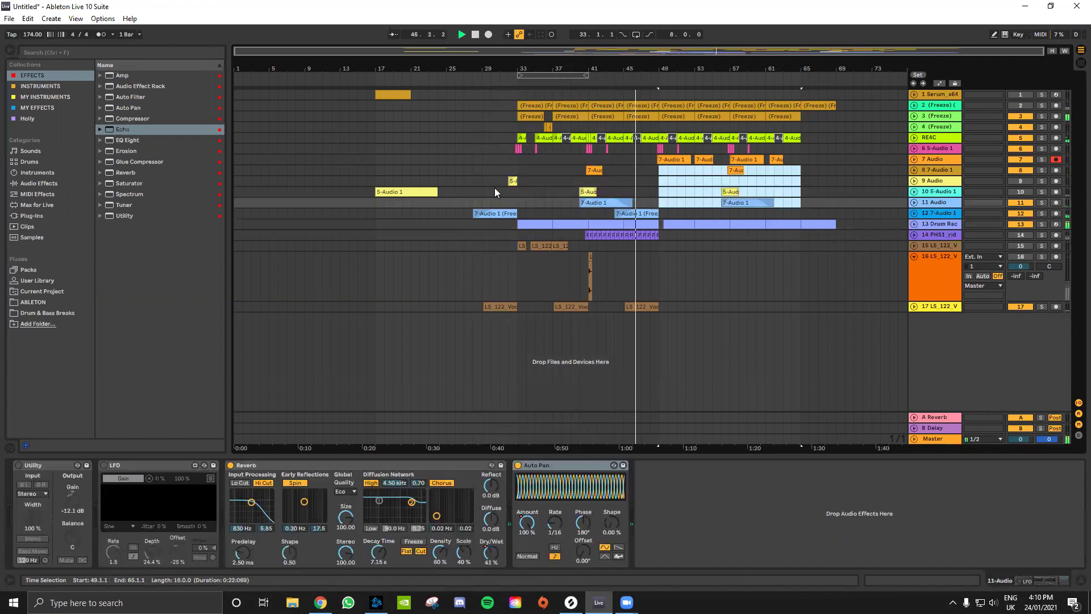
pyautogui.click(654, 189)
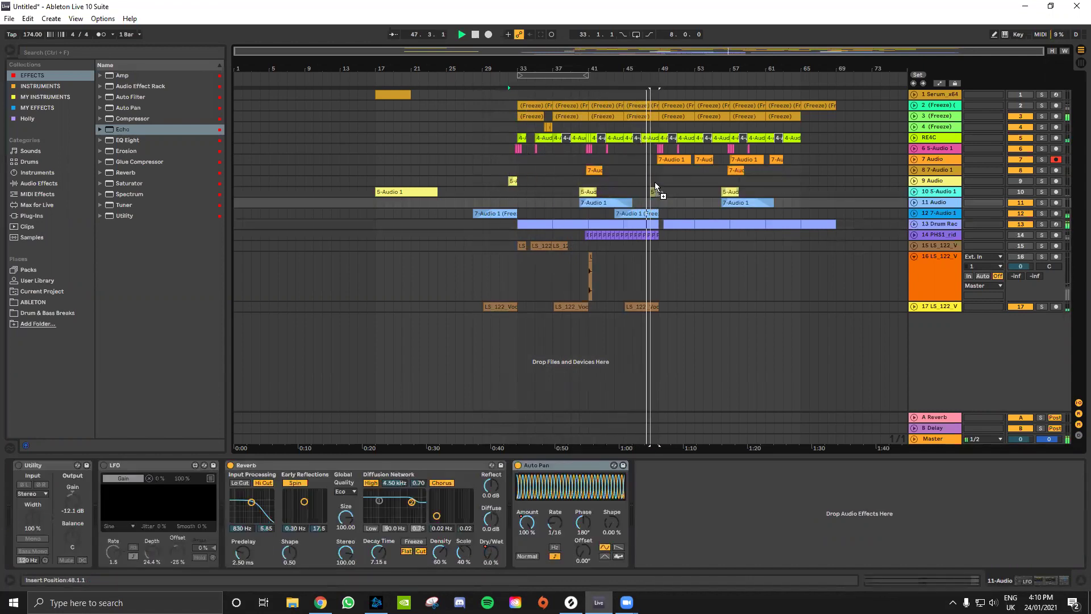
pyautogui.click(624, 181)
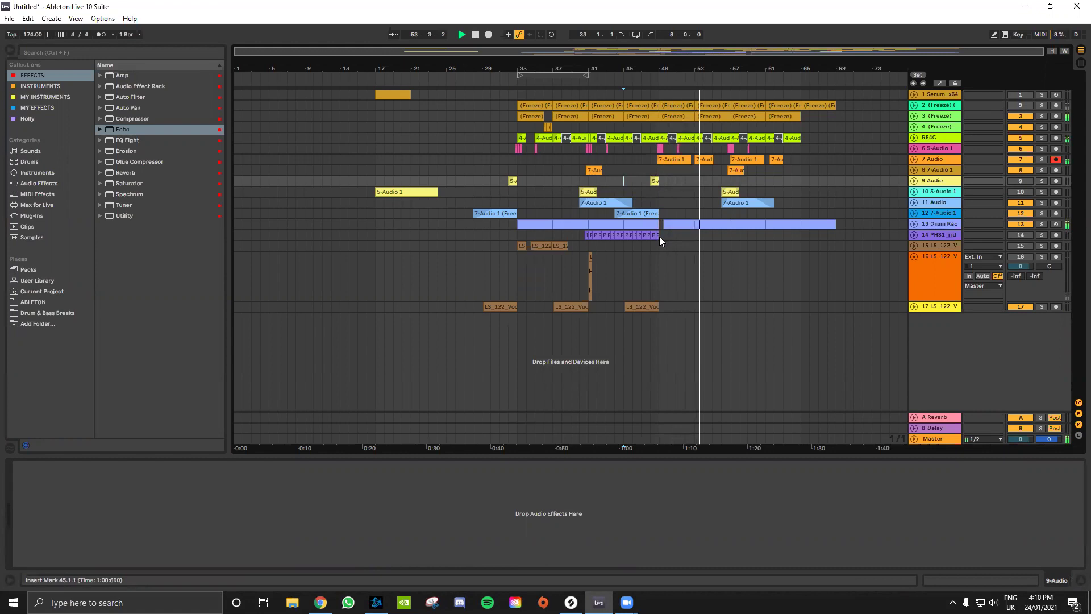
# Duplicate the 33.1.1 to 49.1.1 range of reversed reverb clips on track 17 to 49.1.1.
pyautogui.moveTo(659, 307); pyautogui.dragTo(520, 310)
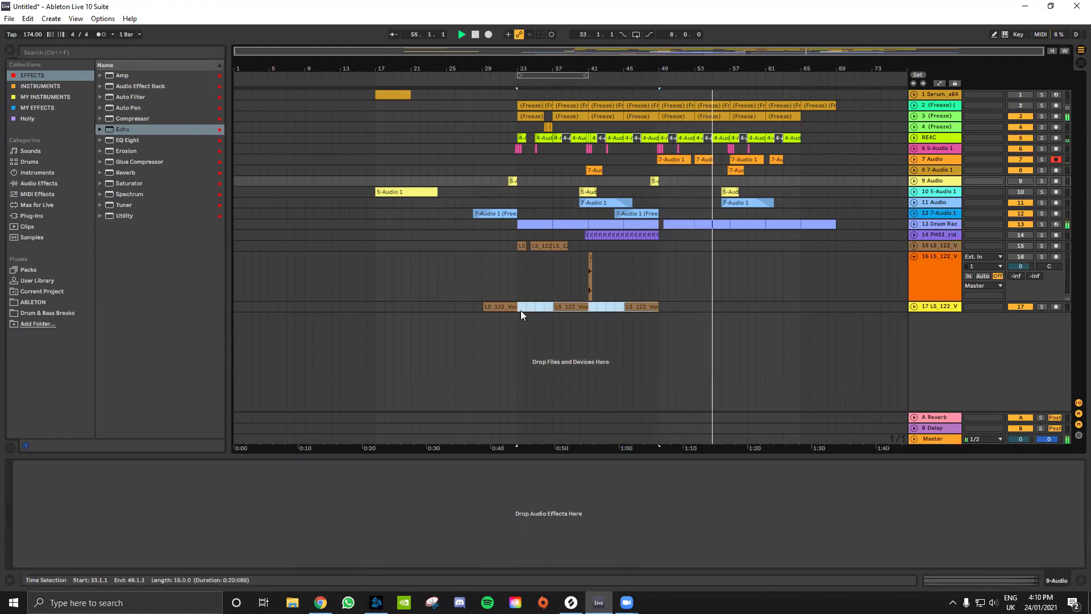
pyautogui.hotkey('ctrl', 'd')
pyautogui.click(644, 251)
pyautogui.click(725, 293)
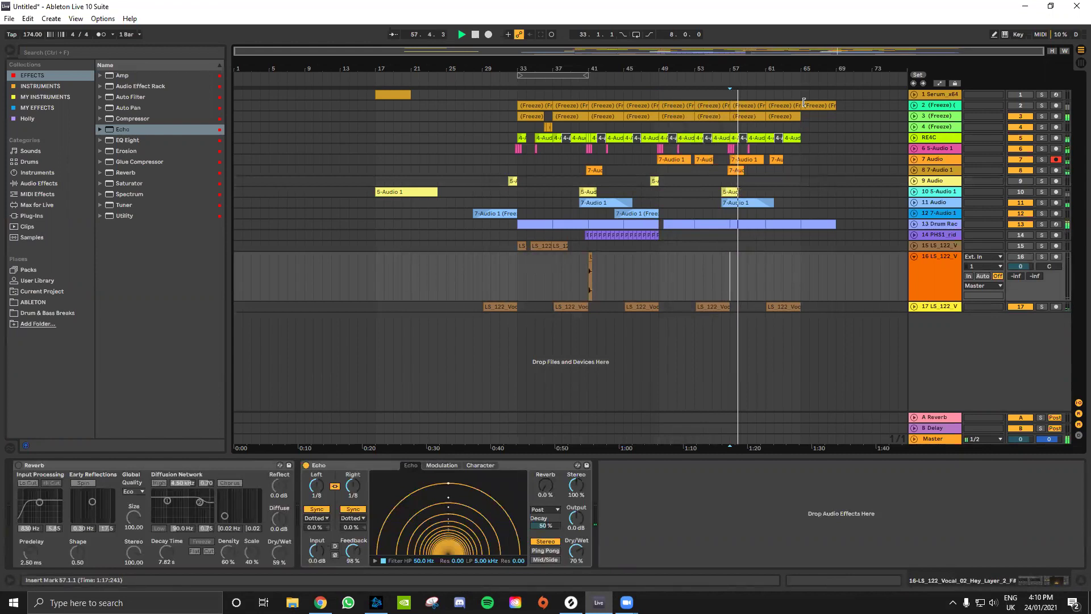
pyautogui.moveTo(800, 95); pyautogui.dragTo(805, 201)
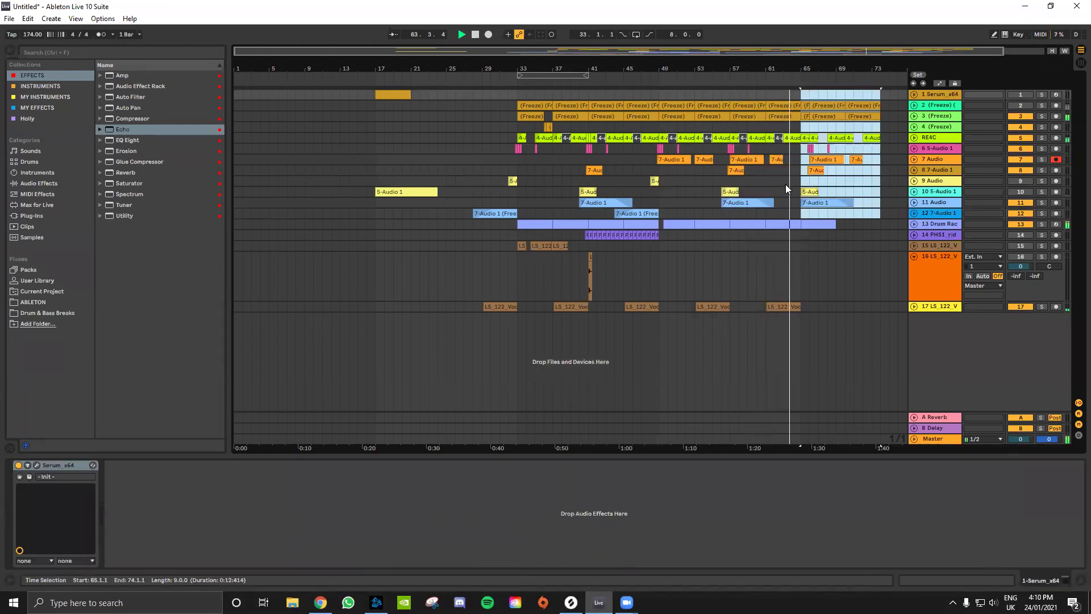
pyautogui.hotkey('ctrl', 'z')
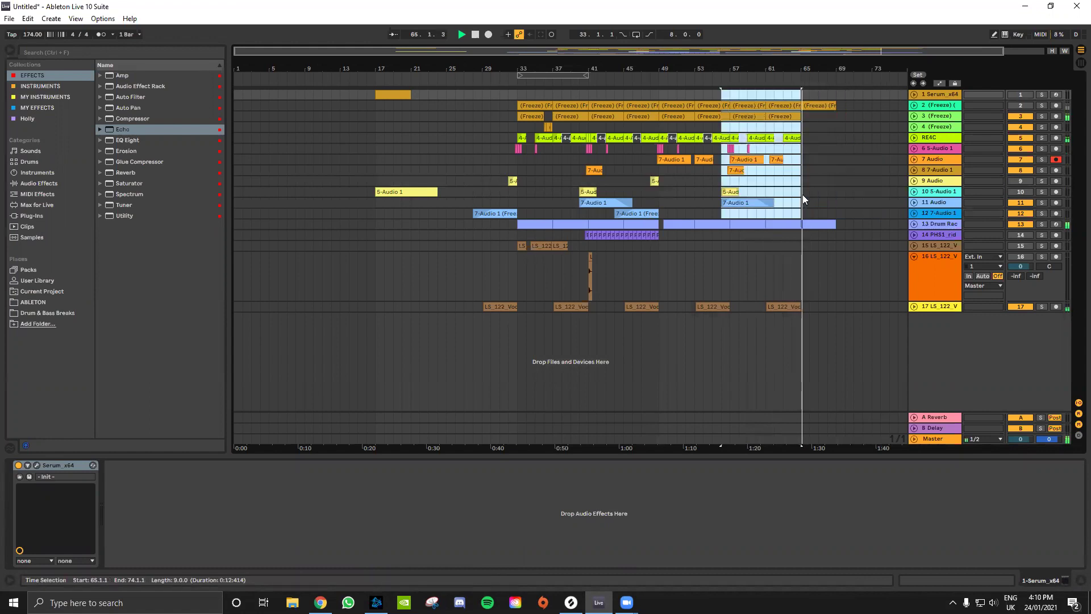
pyautogui.press('space')
# Delete the Drum Rack clip after 65.1.1 and duplicate bars 57.1.1 to 65.1.1 of tracks 2 to 12 to 65.1.1.
pyautogui.click(819, 223)
pyautogui.press('Delete')
pyautogui.moveTo(799, 213); pyautogui.dragTo(731, 103)
pyautogui.hotkey('ctrl', 'd')
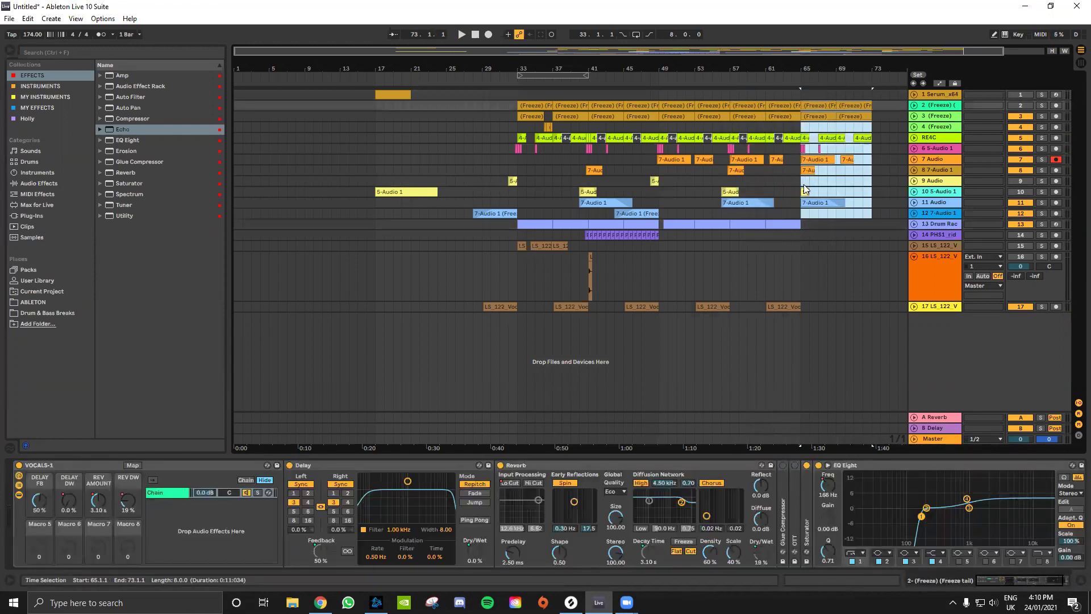
# Play the new section and copy the full 7-Audio 1 clip on track 11 from 56.1.1 to 64.1.1.
pyautogui.press('space')
pyautogui.click(774, 181)
pyautogui.click(730, 204)
pyautogui.moveTo(729, 203); pyautogui.dragTo(836, 220)
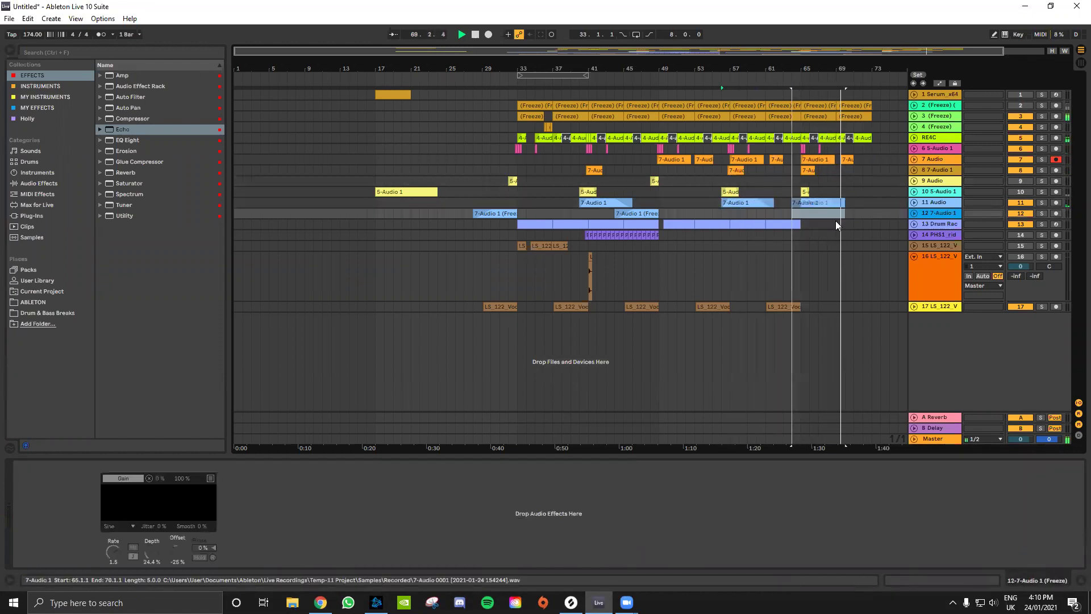
pyautogui.click(835, 224)
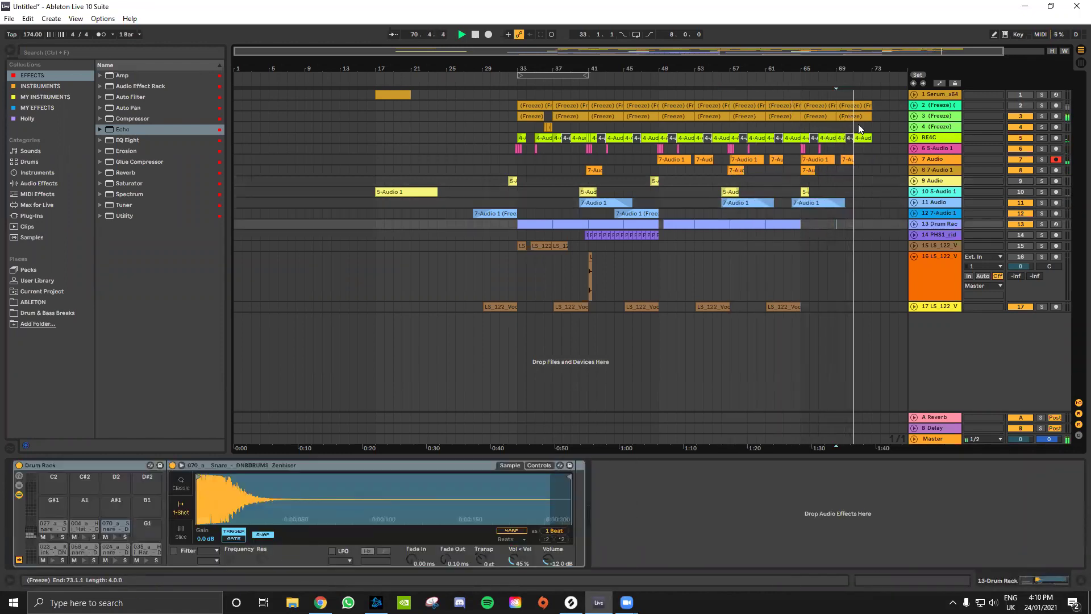
# Loop 49.1.1 to 73.1.1 and delete the frozen clips on tracks 2 and 3 from 69.1.1 to 73.1.1.
pyautogui.moveTo(873, 95); pyautogui.dragTo(659, 76)
pyautogui.hotkey('ctrl', 'l')
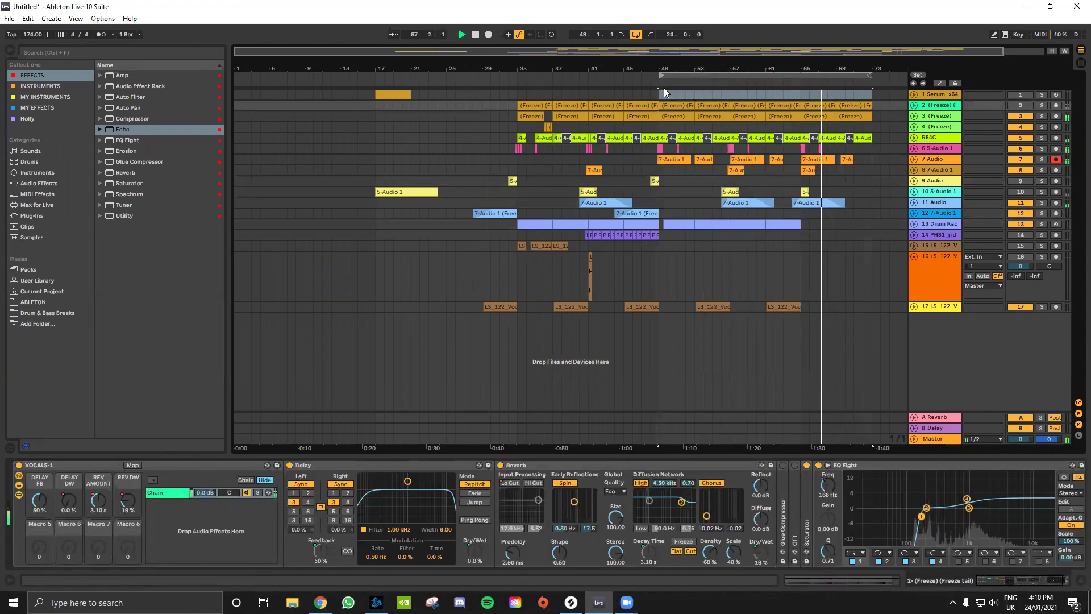
pyautogui.click(861, 115)
pyautogui.moveTo(859, 106); pyautogui.dragTo(855, 117)
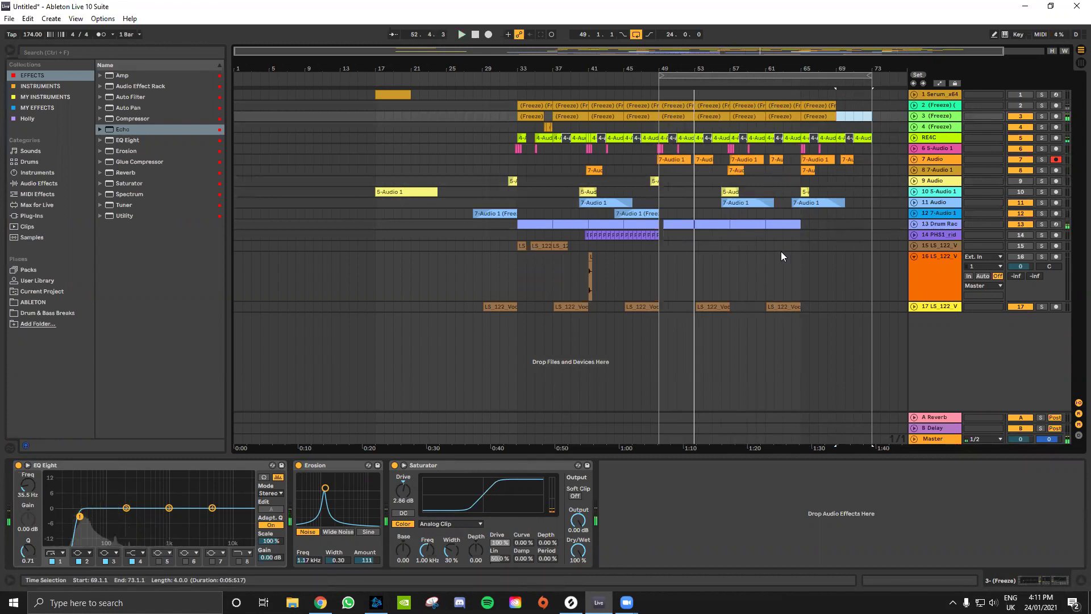
# Save the Live Set as "glitch" and place the insert marker at 32.1.1.
pyautogui.hotkey('ctrl', 's')
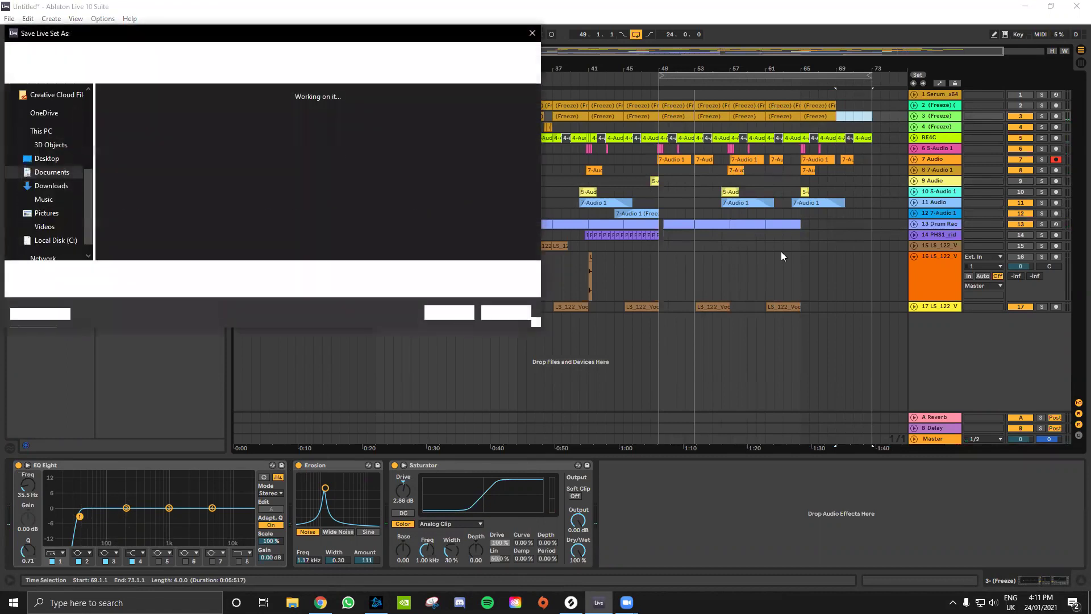
pyautogui.write('glitch')
pyautogui.press('Return')
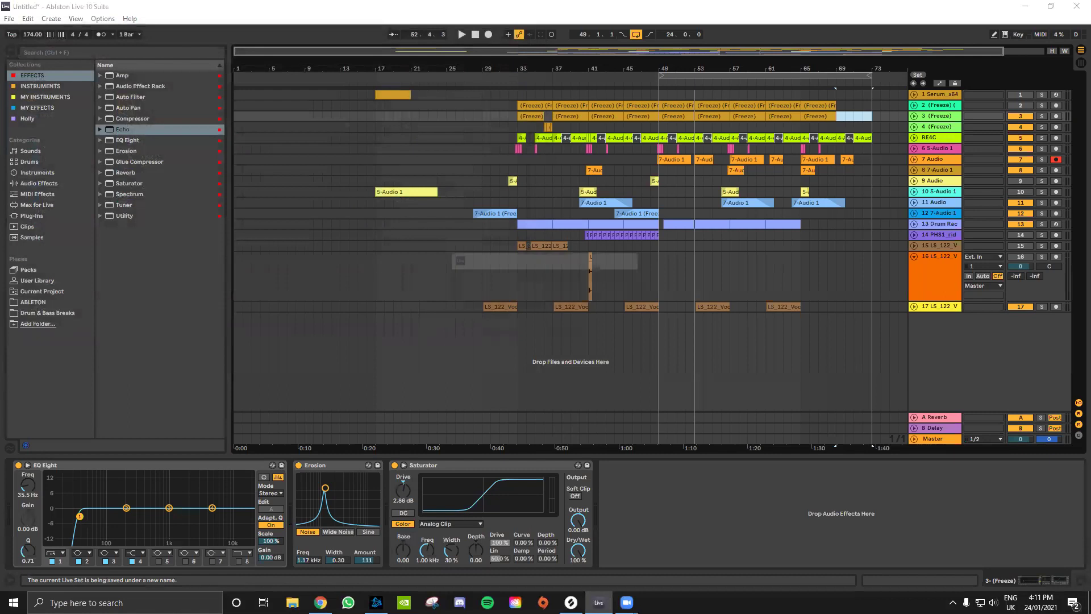
pyautogui.click(501, 321)
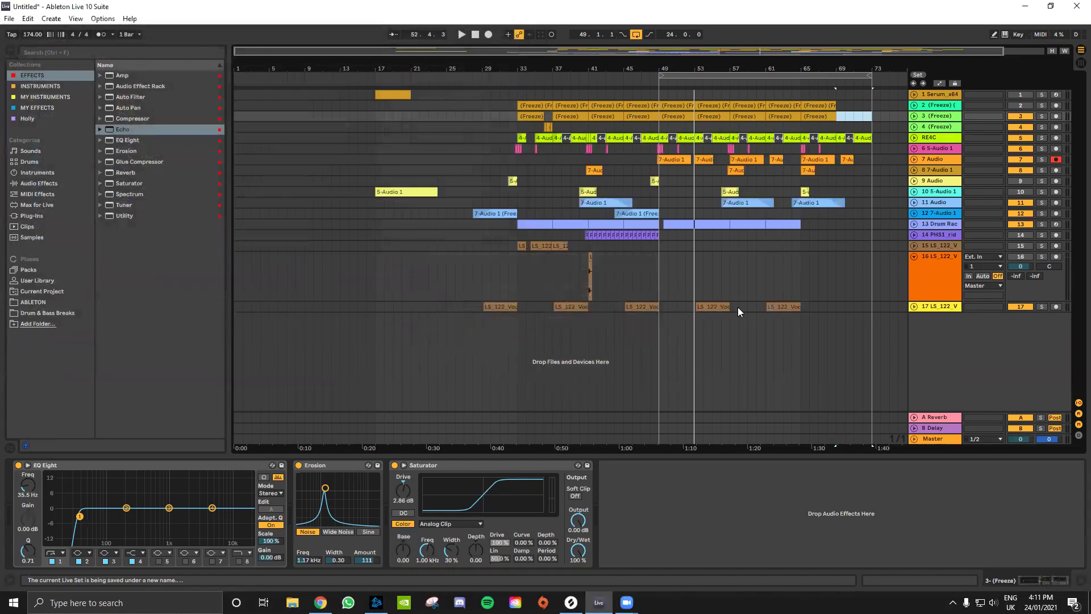
pyautogui.click(738, 307)
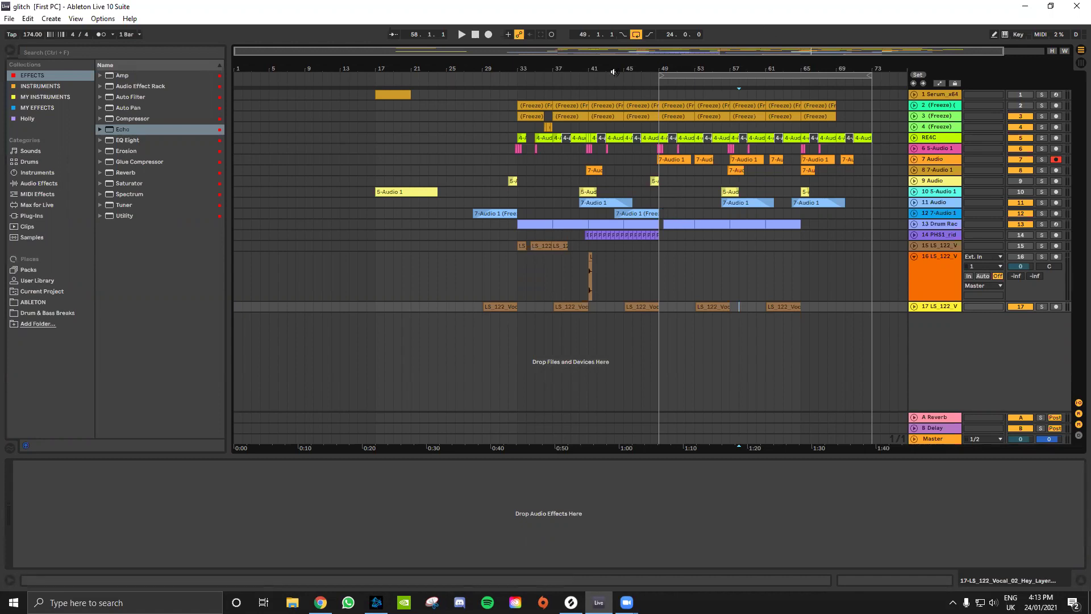
pyautogui.click(508, 92)
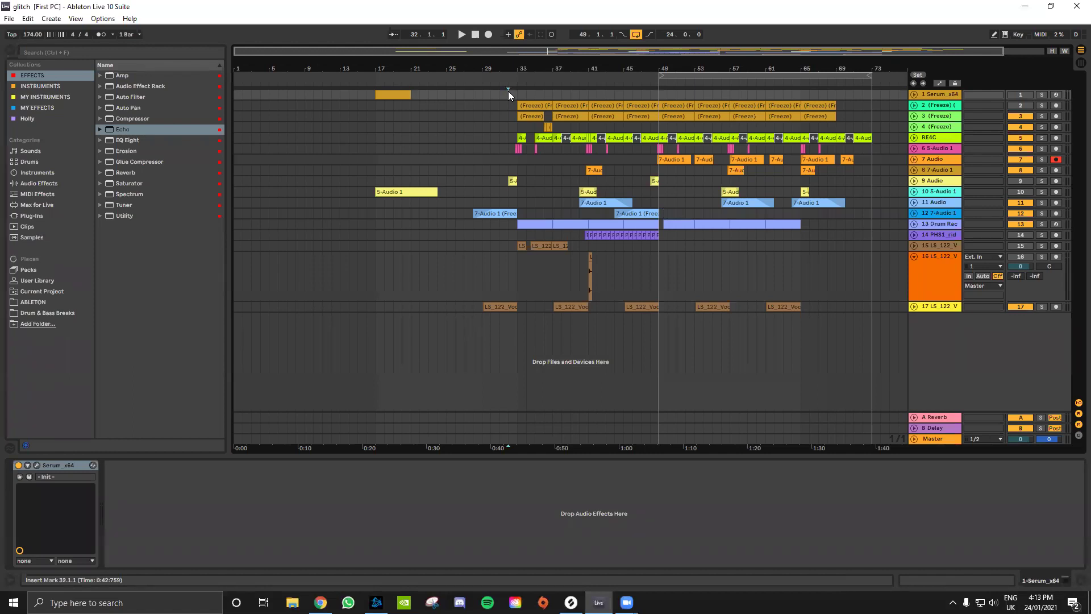